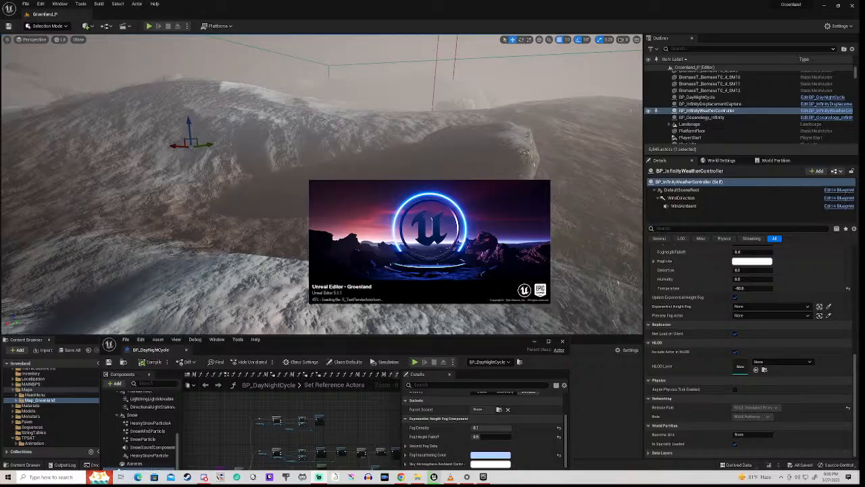
Fly across the snowy landscape to a close view of the wooden steps on the slope
{"action": "left_click", "coordinate": [378, 223]}
{"action": "right_click_drag", "start_coordinate": [378, 224], "coordinate": [568, 200]}
{"action": "key", "text": "w"}
{"action": "right_click_drag", "start_coordinate": [378, 223], "coordinate": [638, 209]}
{"action": "right_click_drag", "start_coordinate": [459, 305], "coordinate": [500, 302]}
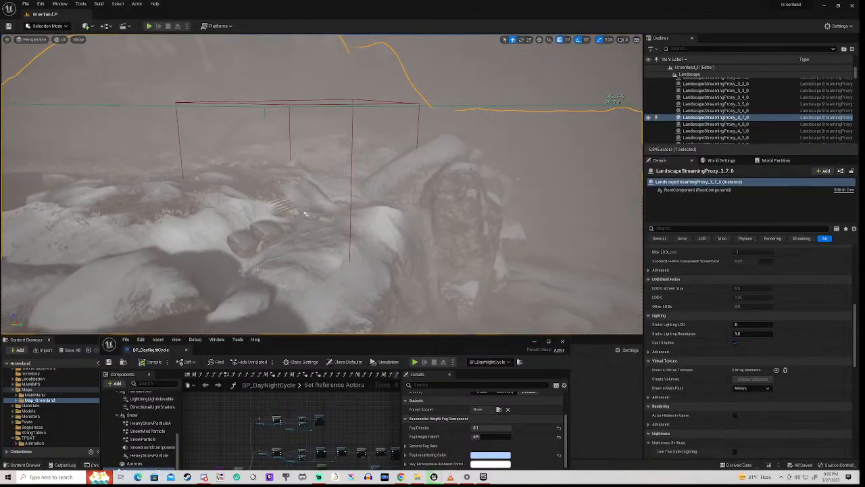
{"action": "right_click_drag", "start_coordinate": [322, 184], "coordinate": [321, 209]}
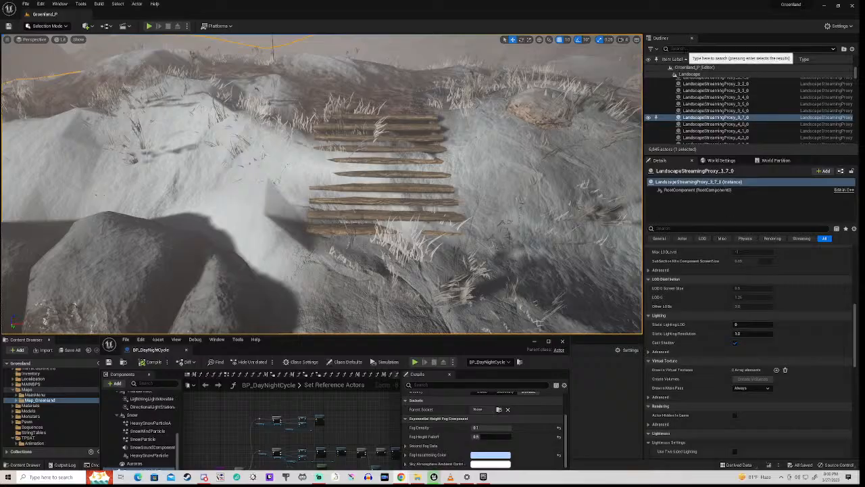
Filter the level's actor list by "bp" to bring up the Blueprint actors
{"action": "left_click_drag", "start_coordinate": [855, 77], "coordinate": [856, 67]}
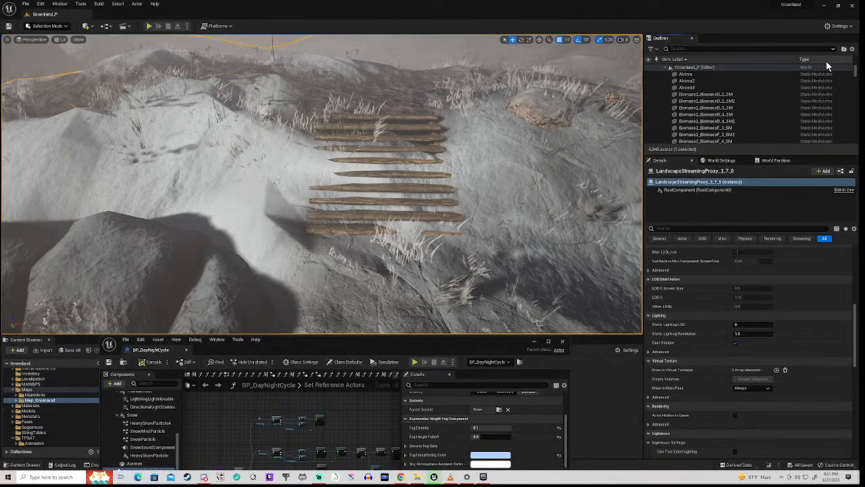
{"action": "left_click_drag", "start_coordinate": [856, 72], "coordinate": [858, 154]}
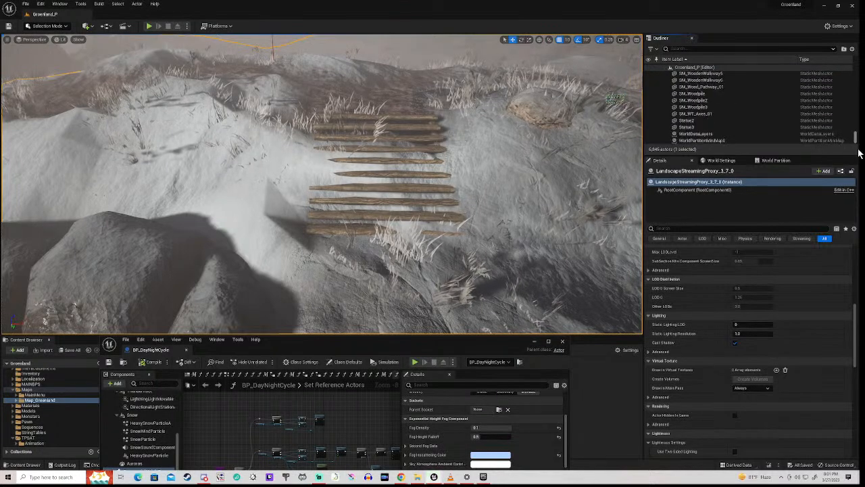
{"action": "scroll", "coordinate": [711, 99], "scroll_direction": "up", "scroll_amount": 5}
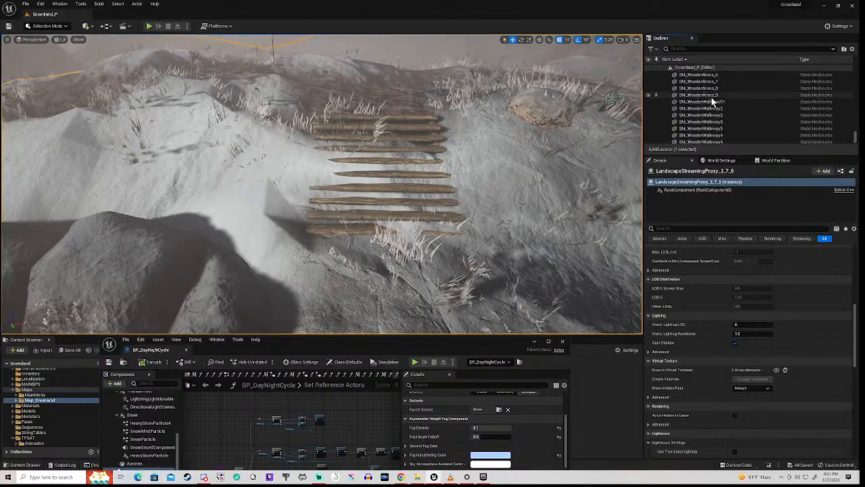
{"action": "scroll", "coordinate": [711, 97], "scroll_direction": "up", "scroll_amount": 3}
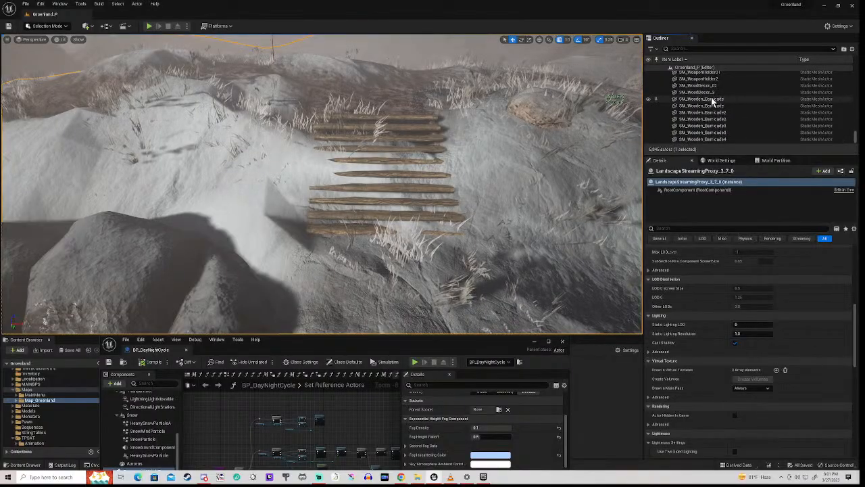
{"action": "scroll", "coordinate": [711, 97], "scroll_direction": "up", "scroll_amount": 3}
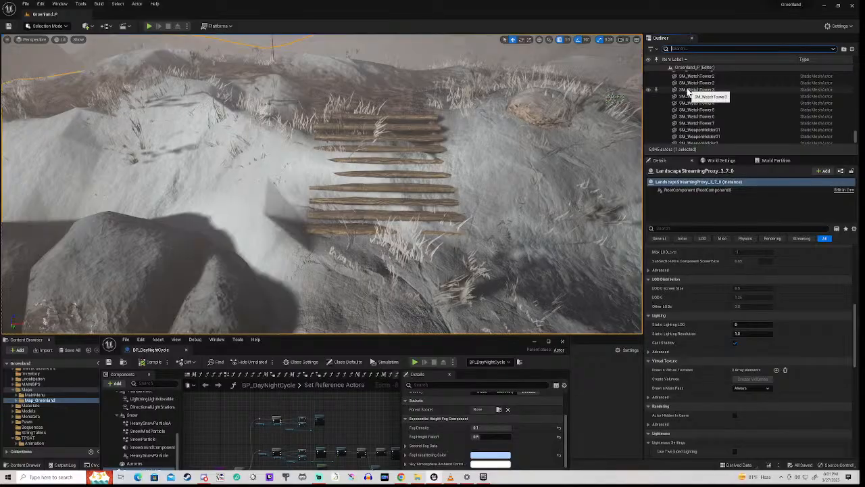
{"action": "type", "text": "l"}
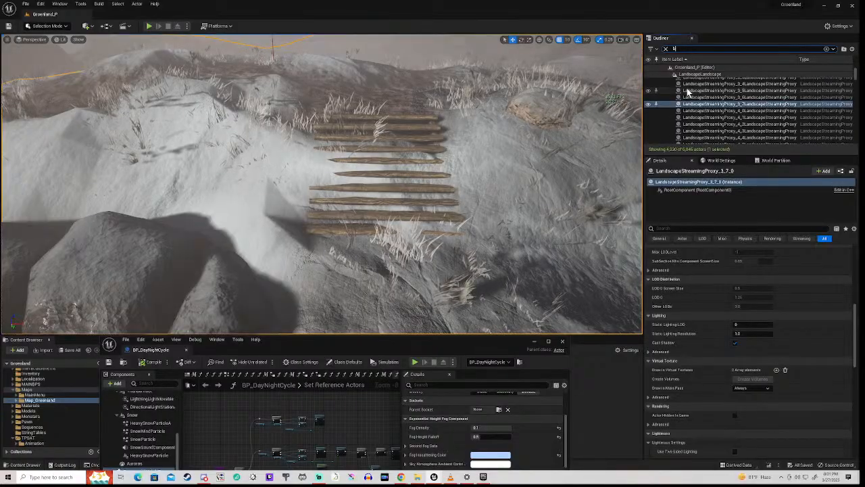
{"action": "type", "text": "p"}
{"action": "scroll", "coordinate": [707, 110], "scroll_direction": "up", "scroll_amount": 2}
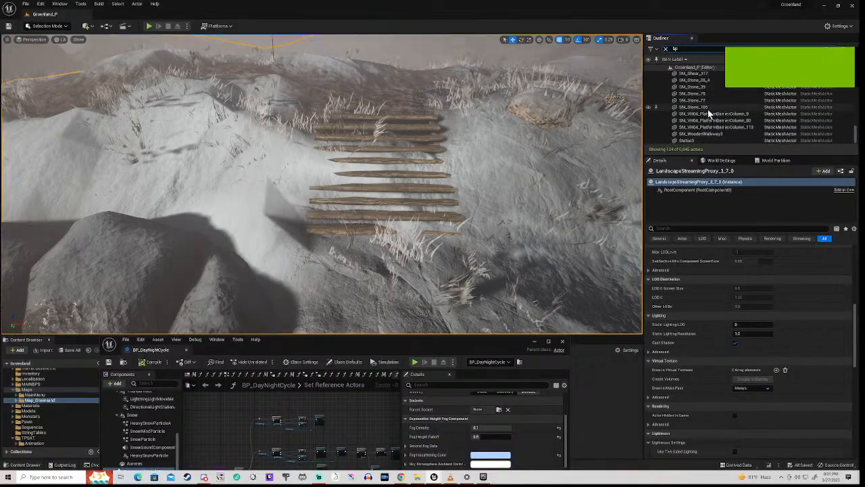
{"action": "scroll", "coordinate": [708, 109], "scroll_direction": "up", "scroll_amount": 5}
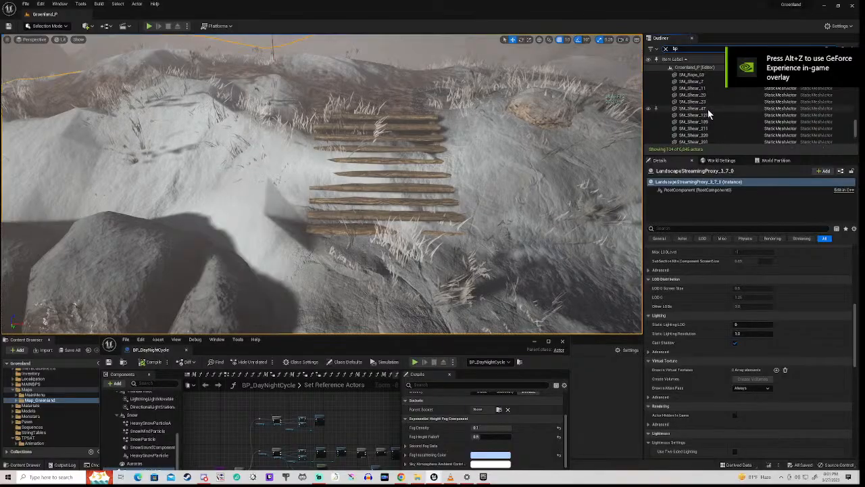
{"action": "scroll", "coordinate": [708, 109], "scroll_direction": "up", "scroll_amount": 5}
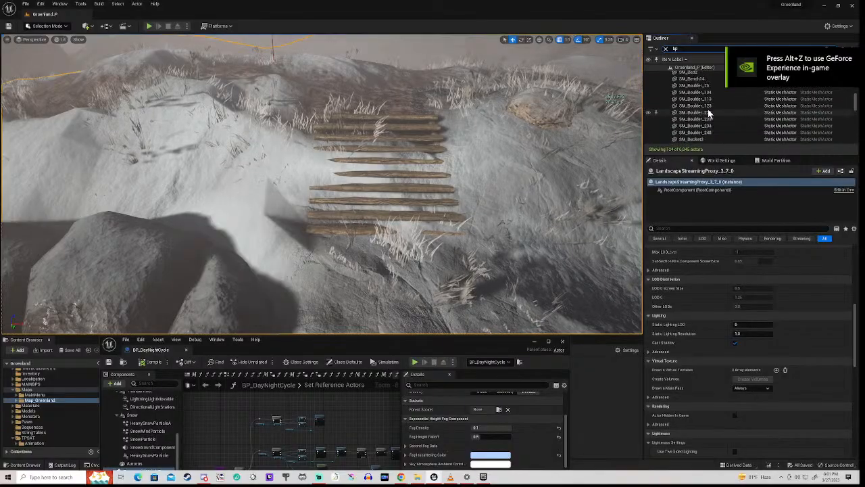
{"action": "scroll", "coordinate": [707, 108], "scroll_direction": "up", "scroll_amount": 5}
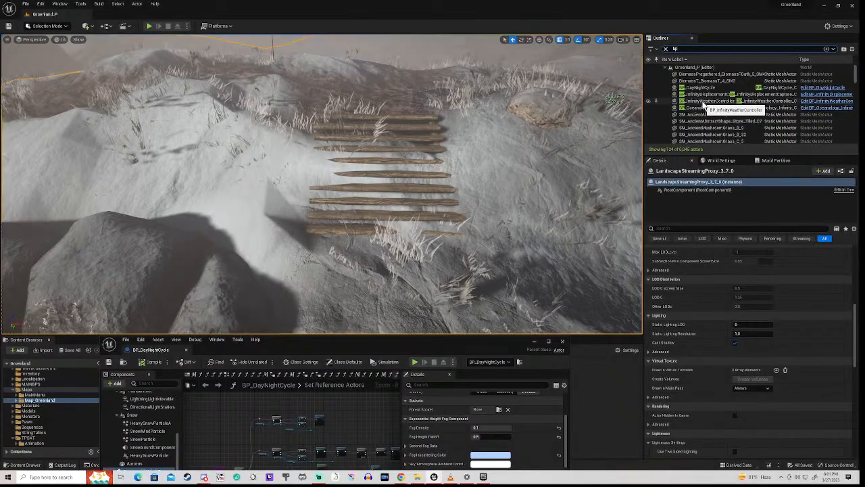
Select the BP_InfinityWeatherController actor and close the floating BP_DayNightCycle Blueprint editor
{"action": "left_click", "coordinate": [704, 103]}
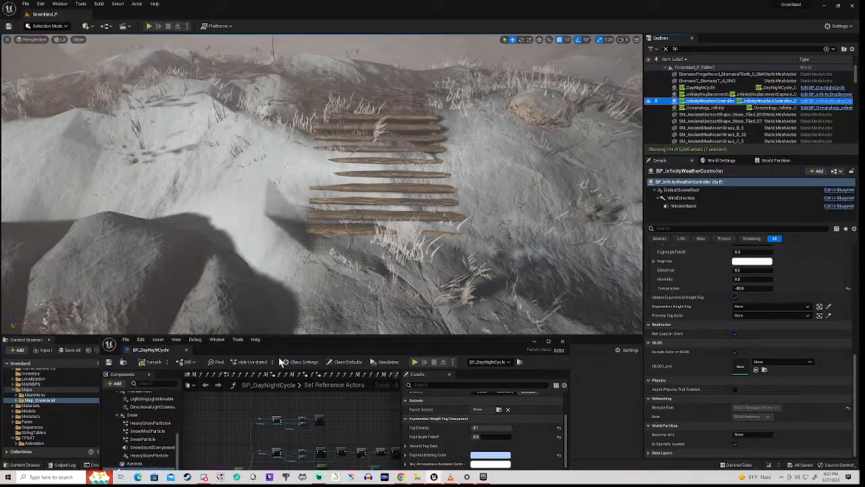
{"action": "left_click_drag", "start_coordinate": [315, 338], "coordinate": [400, 169]}
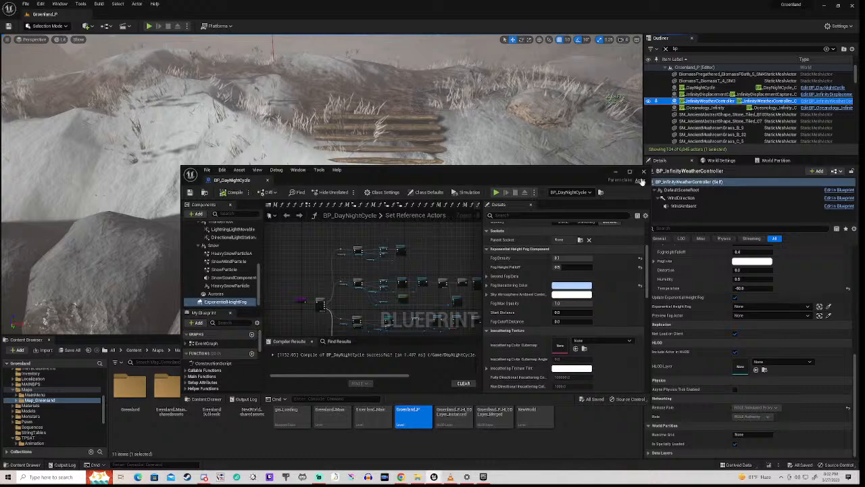
{"action": "left_click", "coordinate": [643, 171]}
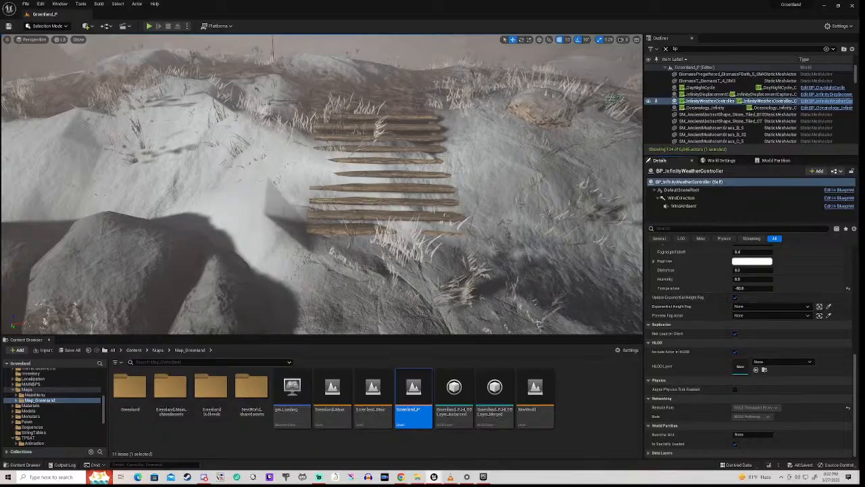
Try a snow displacement of 3 in the weather controller's accumulation settings and return it to 2
{"action": "scroll", "coordinate": [807, 271], "scroll_direction": "up", "scroll_amount": 10}
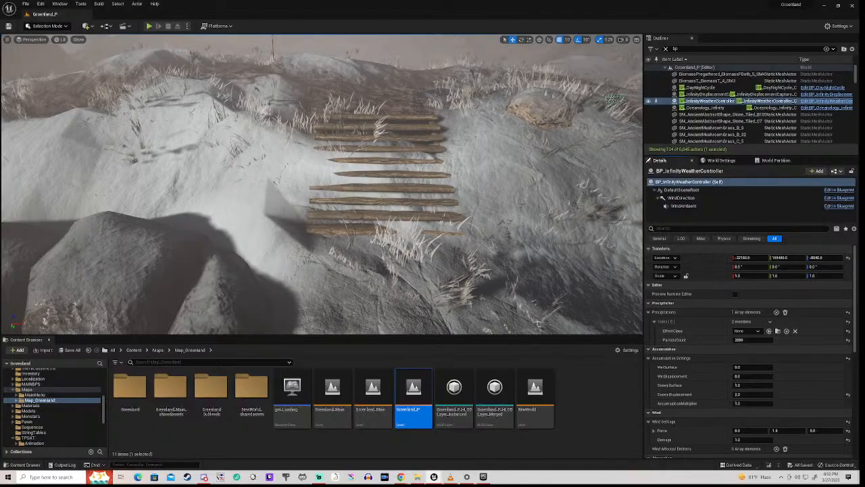
{"action": "left_click", "coordinate": [746, 394]}
{"action": "key", "text": "Return"}
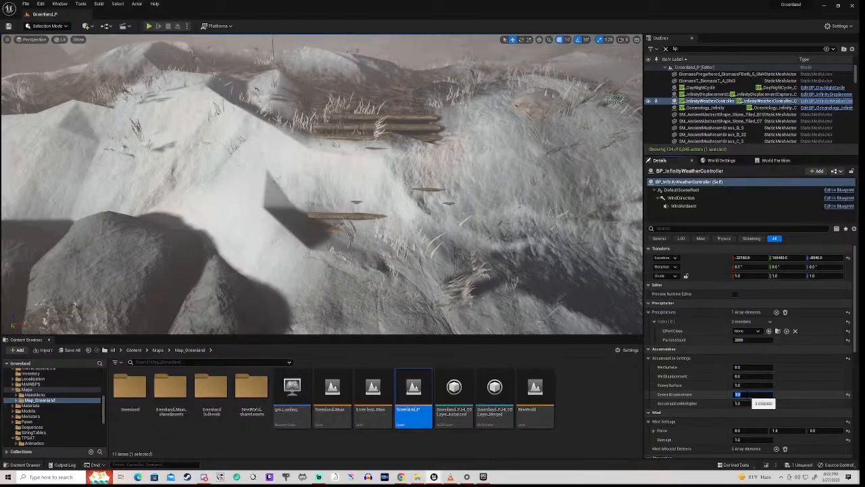
{"action": "type", "text": "2"}
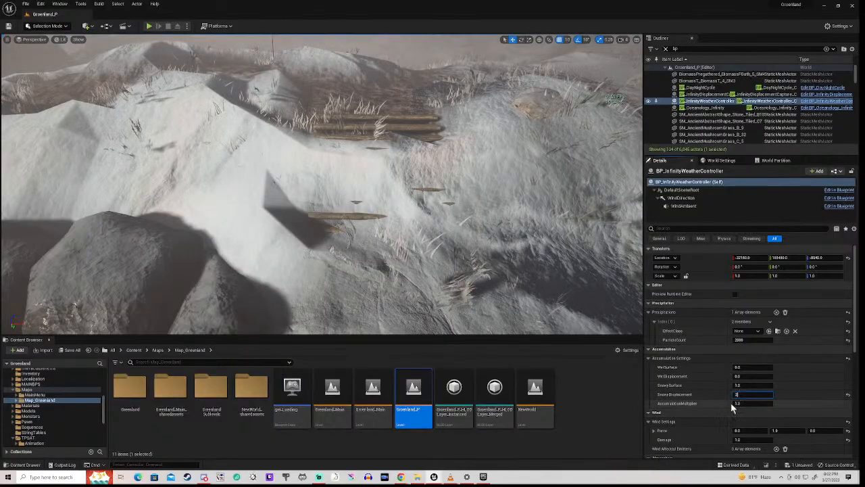
{"action": "key", "text": "Return"}
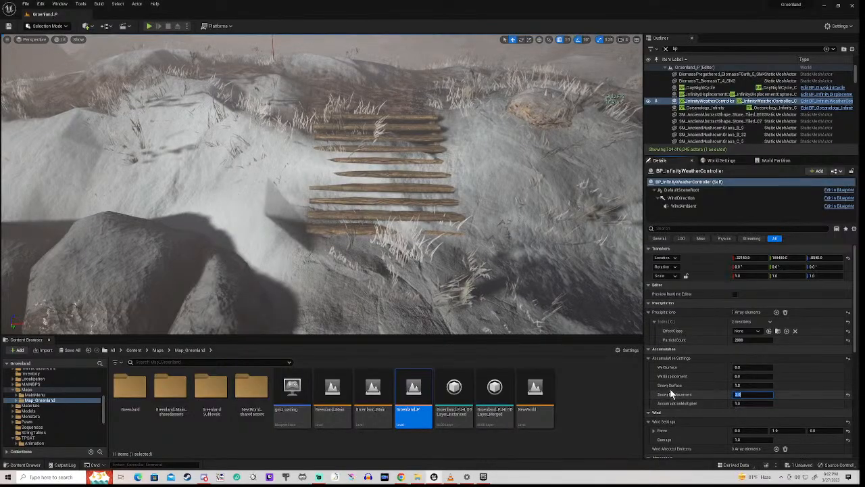
Review the weather controller's remaining wind, atmosphere and fog settings, and inspect the foggy terrain around the wooden steps
{"action": "scroll", "coordinate": [689, 390], "scroll_direction": "down", "scroll_amount": 5}
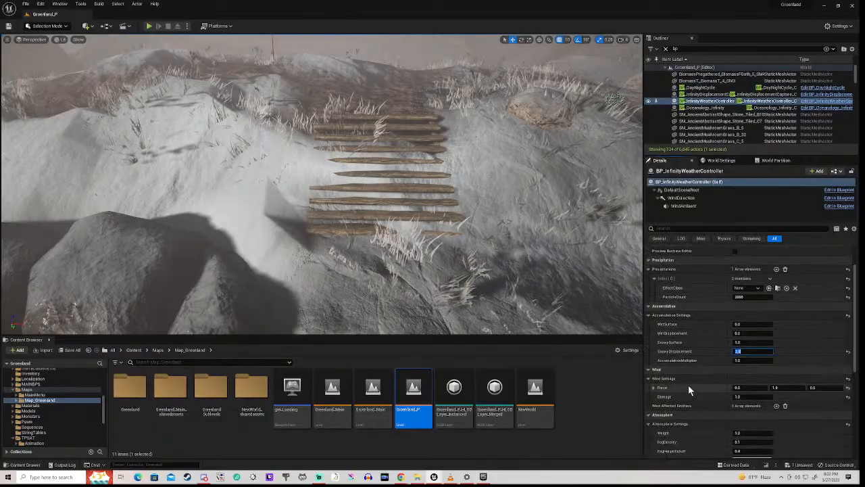
{"action": "scroll", "coordinate": [688, 388], "scroll_direction": "down", "scroll_amount": 2}
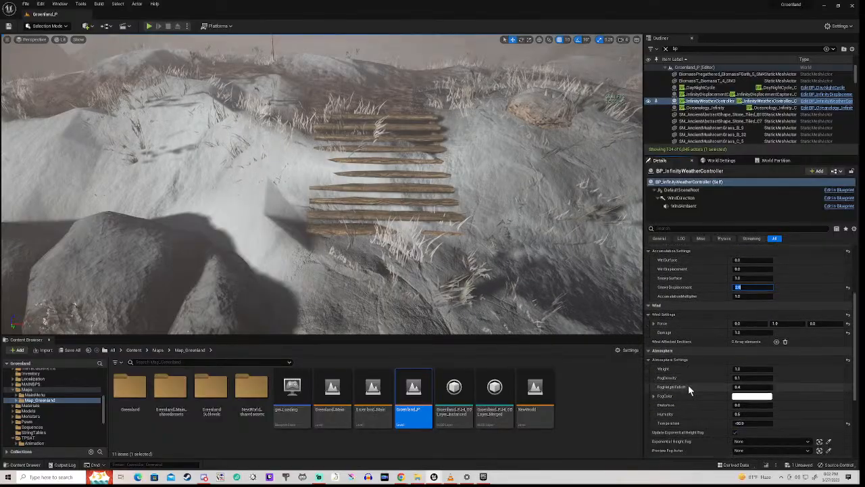
{"action": "scroll", "coordinate": [688, 340], "scroll_direction": "down", "scroll_amount": 2}
{"action": "scroll", "coordinate": [688, 344], "scroll_direction": "down", "scroll_amount": 2}
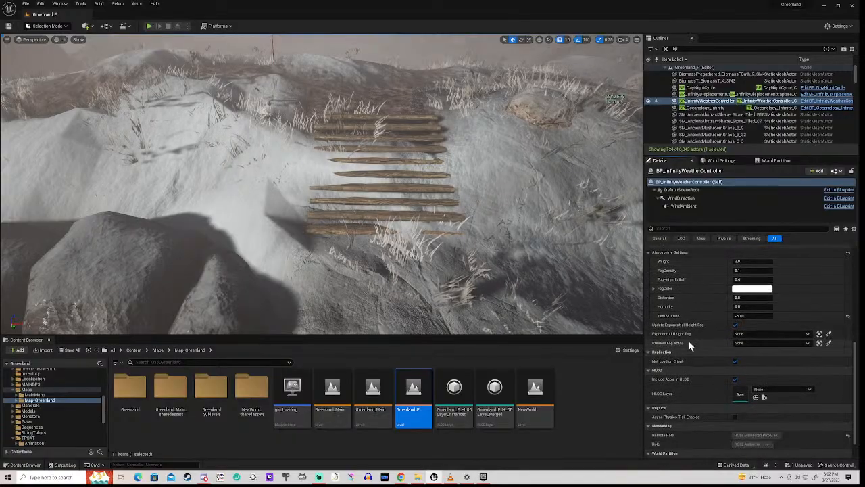
{"action": "scroll", "coordinate": [688, 340], "scroll_direction": "down", "scroll_amount": 2}
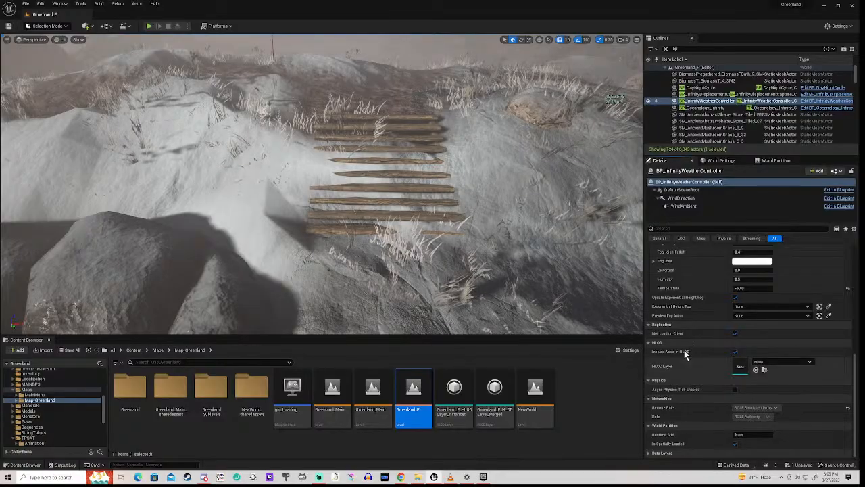
{"action": "scroll", "coordinate": [680, 317], "scroll_direction": "up", "scroll_amount": 2}
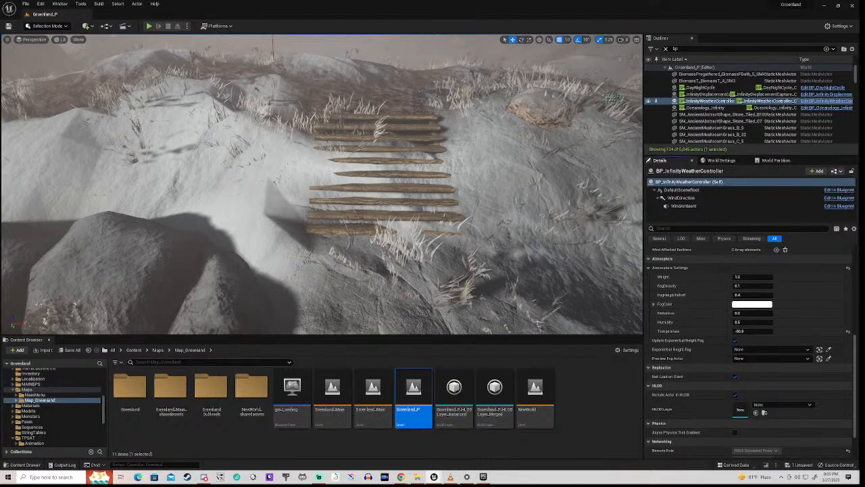
{"action": "key", "text": "f"}
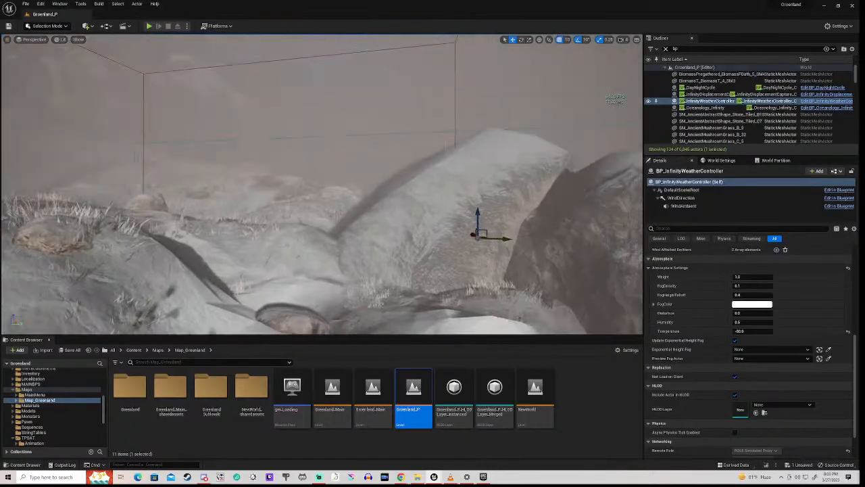
{"action": "right_click_drag", "start_coordinate": [322, 184], "coordinate": [251, 178]}
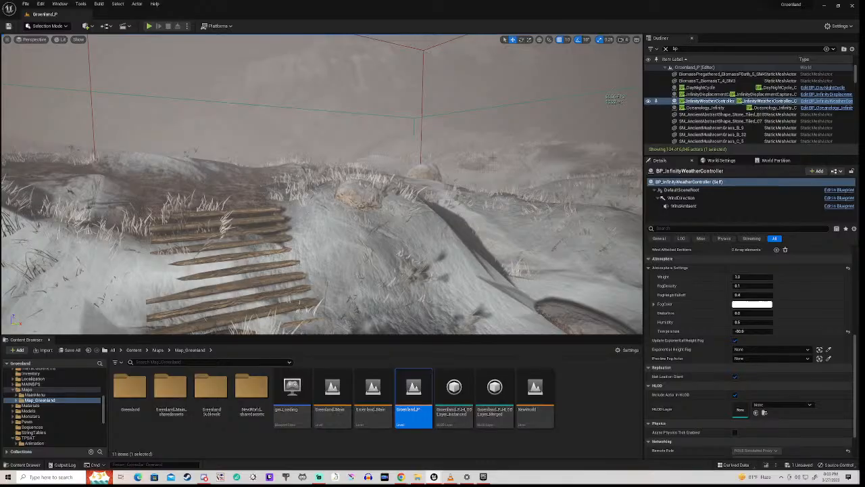
{"action": "right_click_drag", "start_coordinate": [319, 207], "coordinate": [351, 179]}
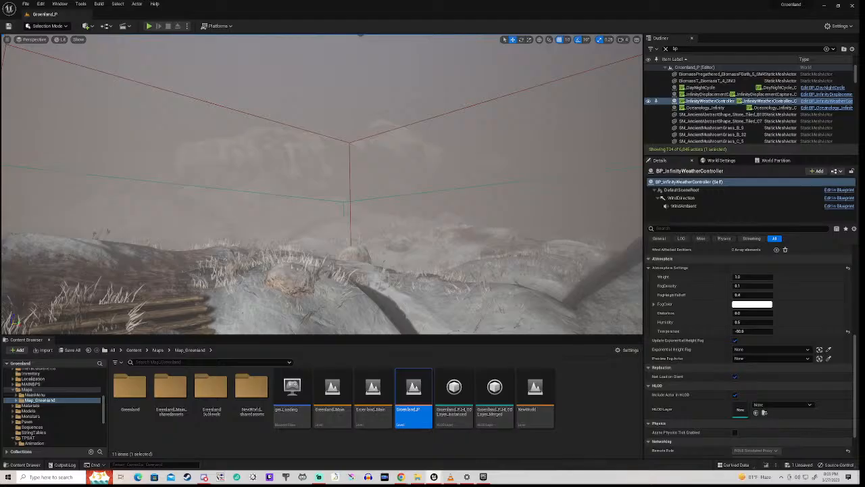
{"action": "key", "text": "super+d"}
{"action": "key", "text": "super+d"}
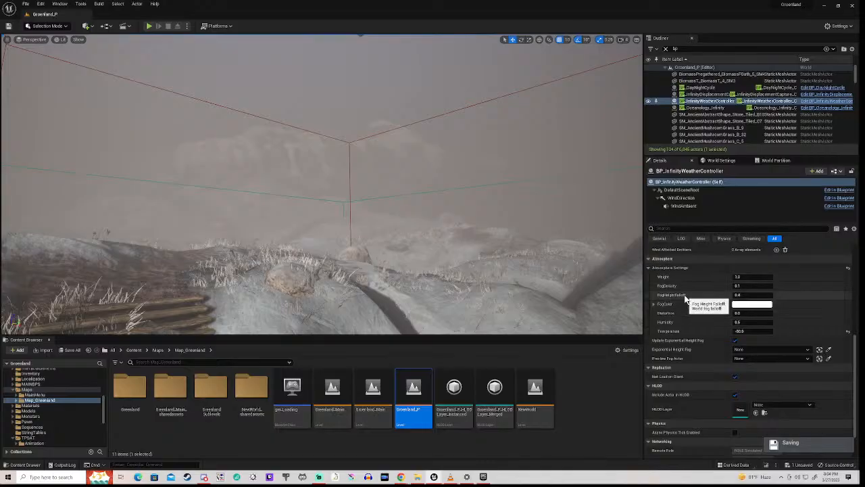
Try a Weight of 0.5 in the weather controller's atmosphere settings and replace it with 3
{"action": "left_click", "coordinate": [743, 278]}
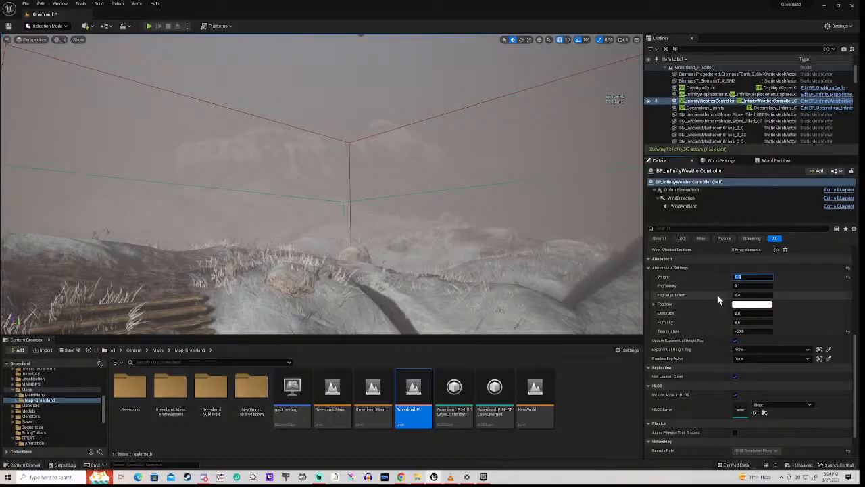
{"action": "type", "text": "3"}
Inspect the Normal settings of the BP_Oceanology_Infinity actor and look over the foggy surroundings from farther back
{"action": "left_click", "coordinate": [704, 108]}
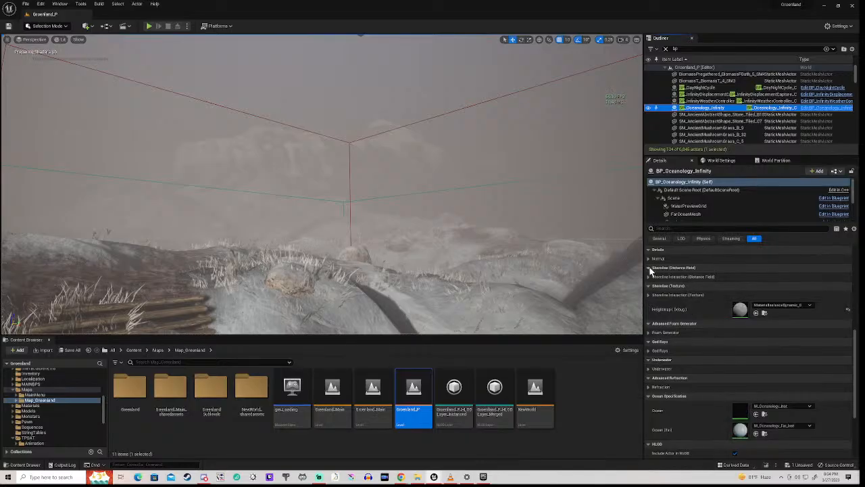
{"action": "left_click", "coordinate": [649, 260]}
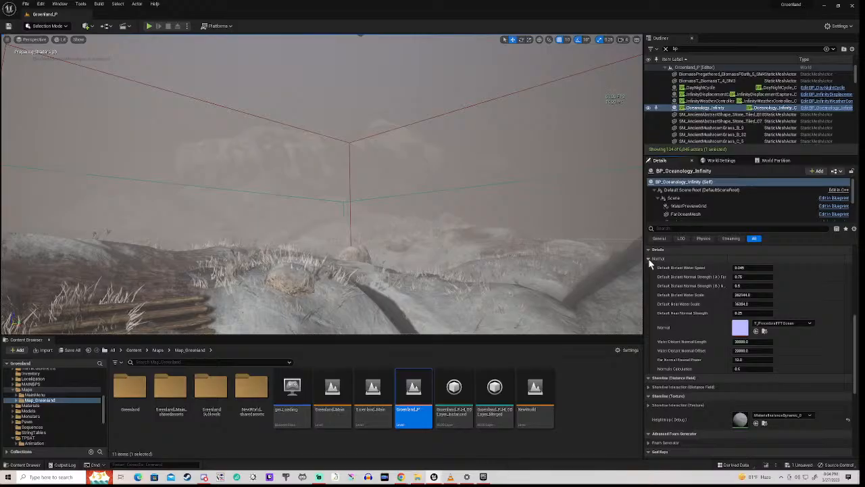
{"action": "left_click", "coordinate": [649, 259]}
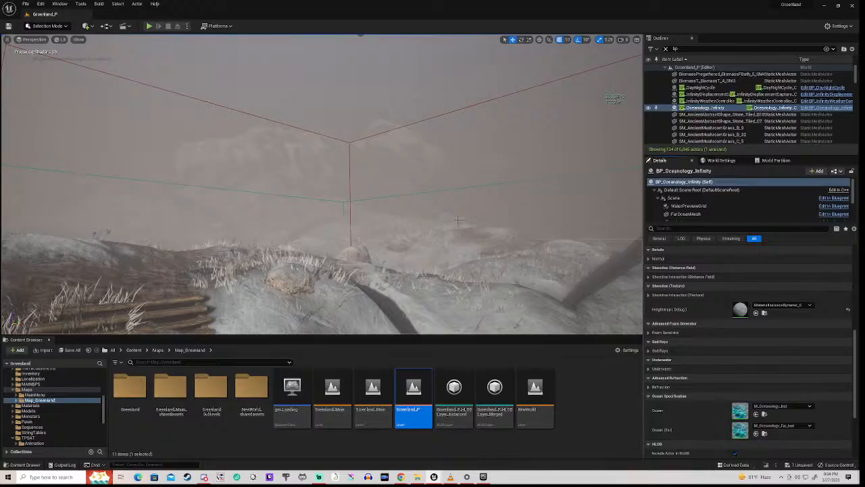
{"action": "key", "text": "s"}
{"action": "right_click_drag", "start_coordinate": [459, 221], "coordinate": [520, 217]}
{"action": "key", "text": "s"}
{"action": "key", "text": "s"}
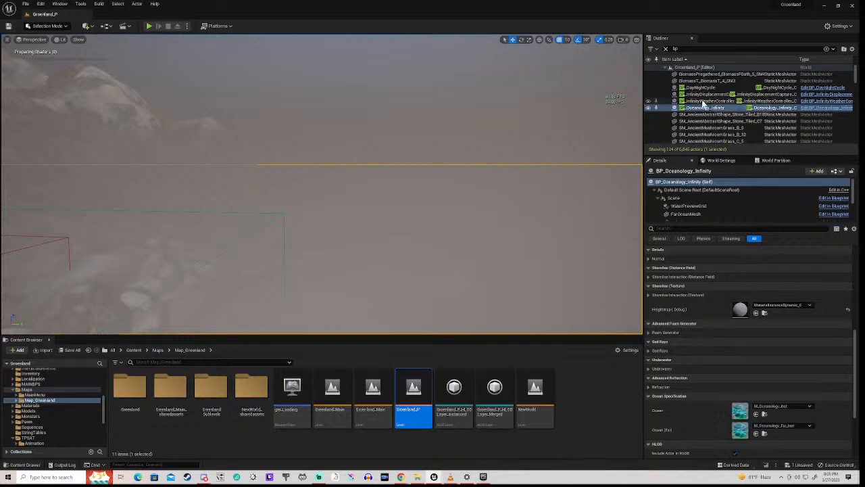
Review the cloud, moon, sun, day and night fog, and rain settings of the BP_DayNightCycle actor
{"action": "left_click", "coordinate": [707, 88]}
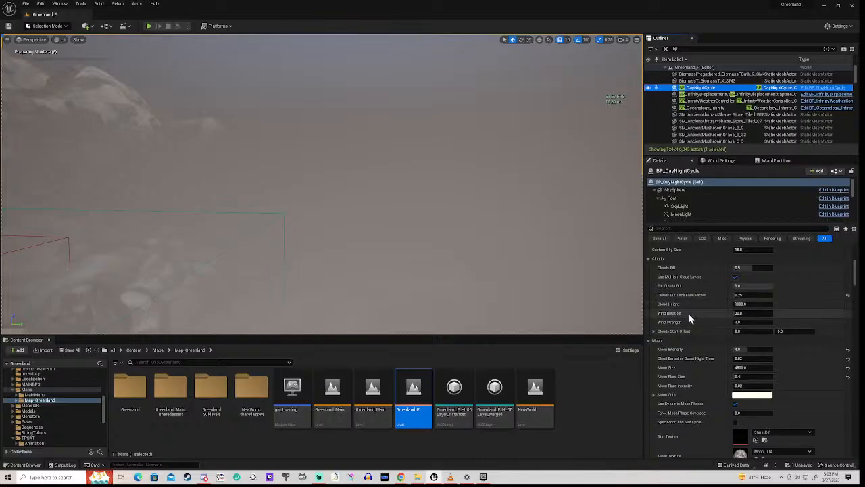
{"action": "scroll", "coordinate": [675, 348], "scroll_direction": "down", "scroll_amount": 2}
{"action": "scroll", "coordinate": [673, 343], "scroll_direction": "down", "scroll_amount": 2}
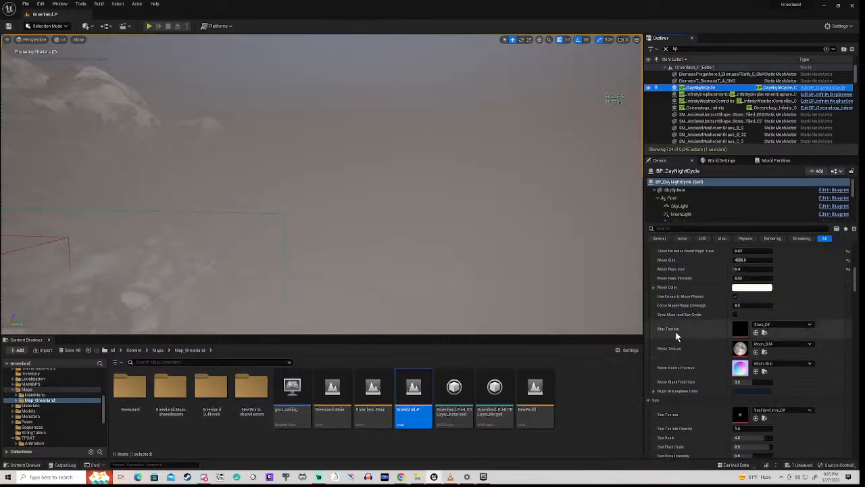
{"action": "scroll", "coordinate": [676, 331], "scroll_direction": "down", "scroll_amount": 4}
{"action": "scroll", "coordinate": [675, 333], "scroll_direction": "down", "scroll_amount": 1}
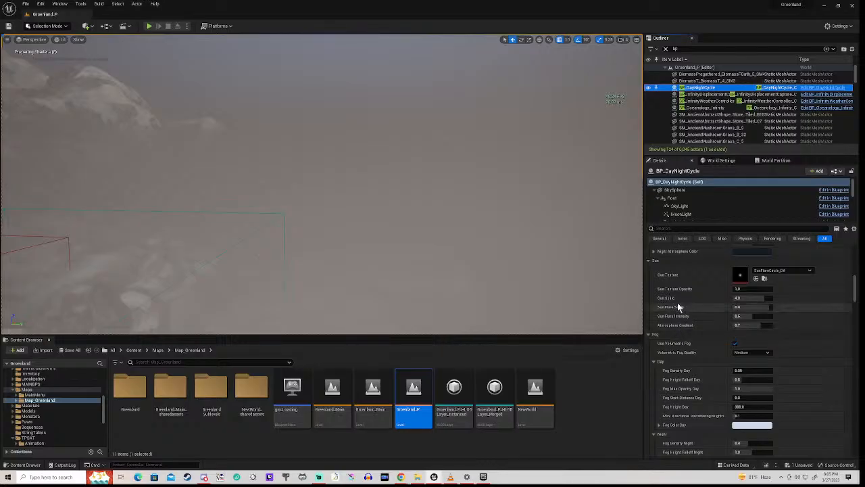
{"action": "scroll", "coordinate": [678, 307], "scroll_direction": "down", "scroll_amount": 1}
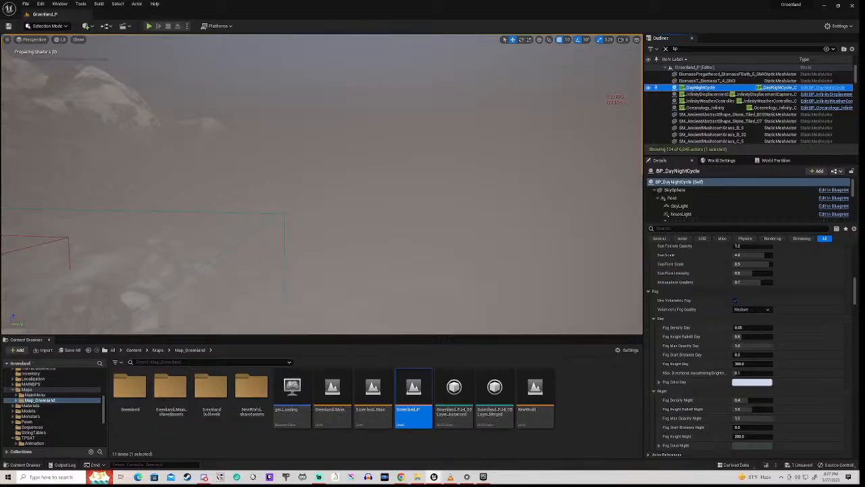
{"action": "left_click", "coordinate": [744, 364]}
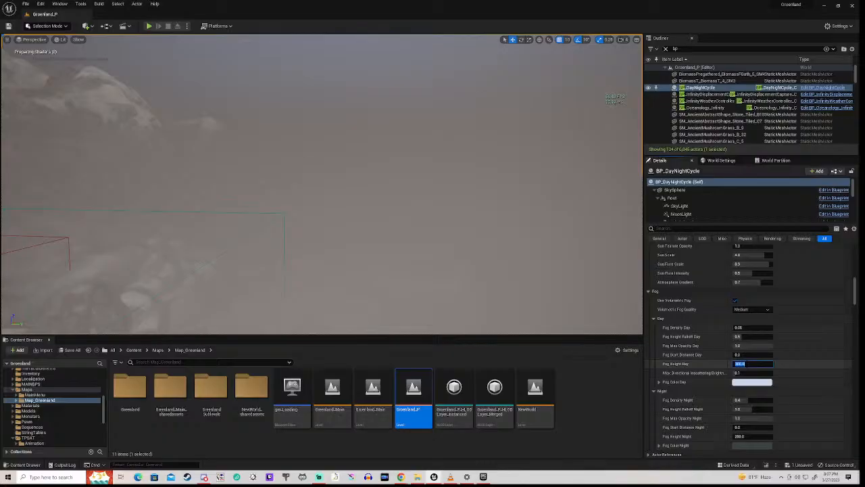
{"action": "scroll", "coordinate": [719, 394], "scroll_direction": "down", "scroll_amount": 2}
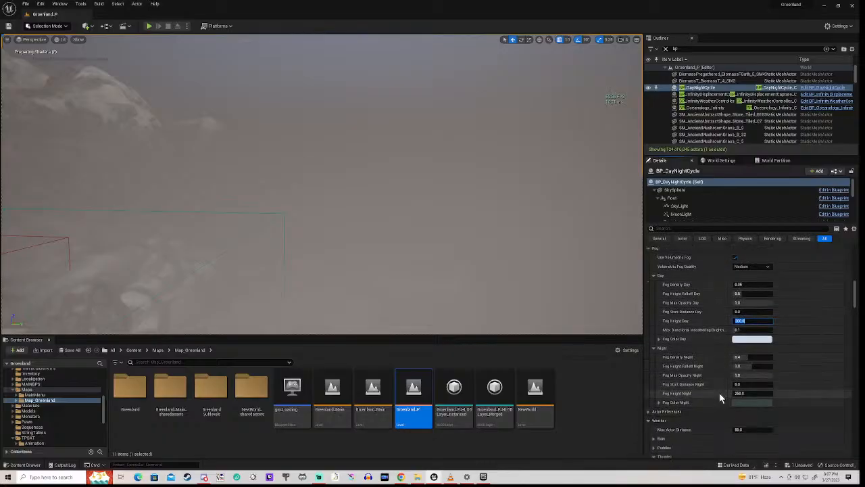
{"action": "scroll", "coordinate": [680, 385], "scroll_direction": "down", "scroll_amount": 3}
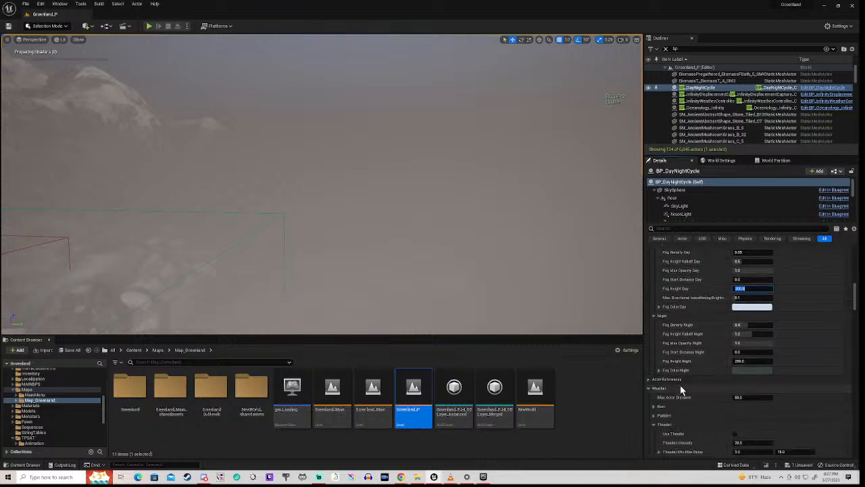
{"action": "scroll", "coordinate": [690, 377], "scroll_direction": "down", "scroll_amount": 2}
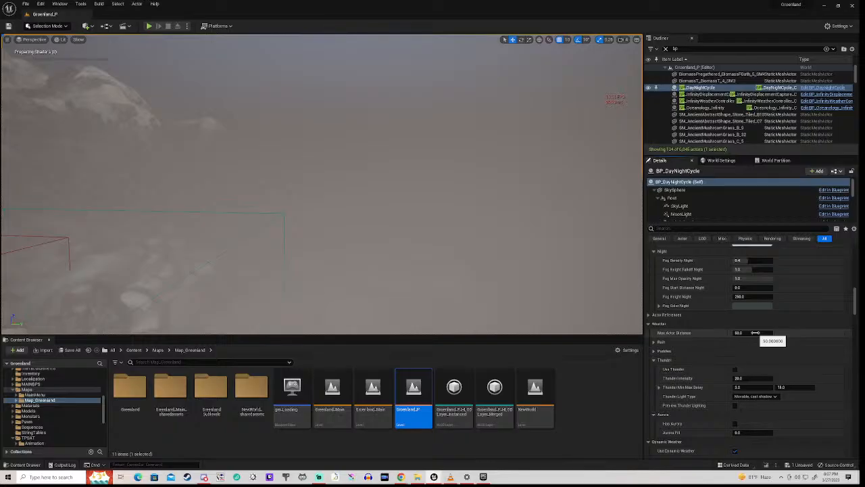
{"action": "left_click", "coordinate": [654, 343]}
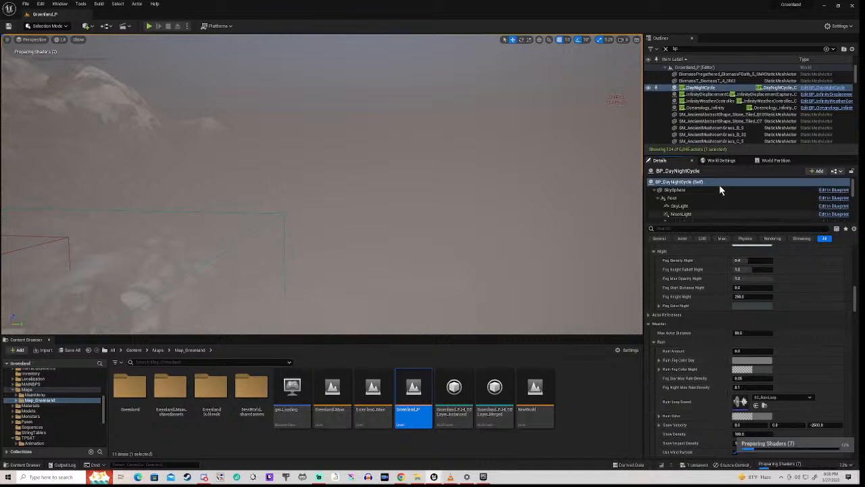
Review the ground meshes, capture, accumulation, world position offset and post process settings of the BP_InfinityDisplacementCapture actor
{"action": "left_click", "coordinate": [705, 100]}
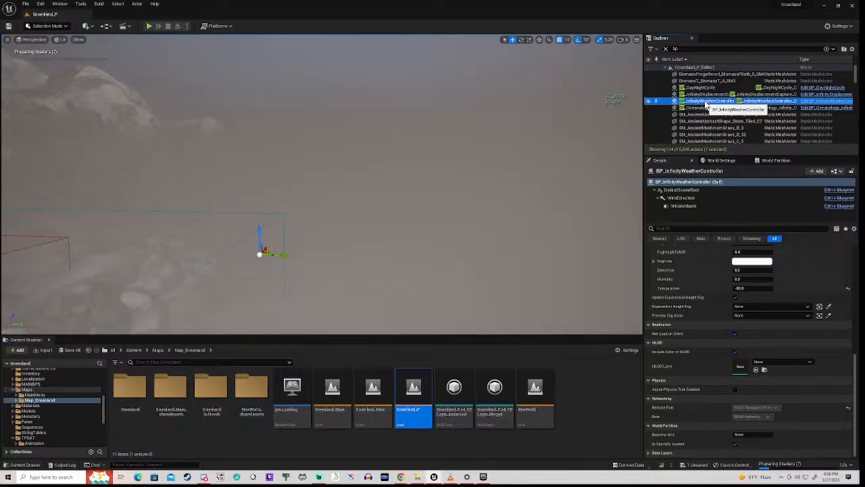
{"action": "left_click", "coordinate": [706, 95]}
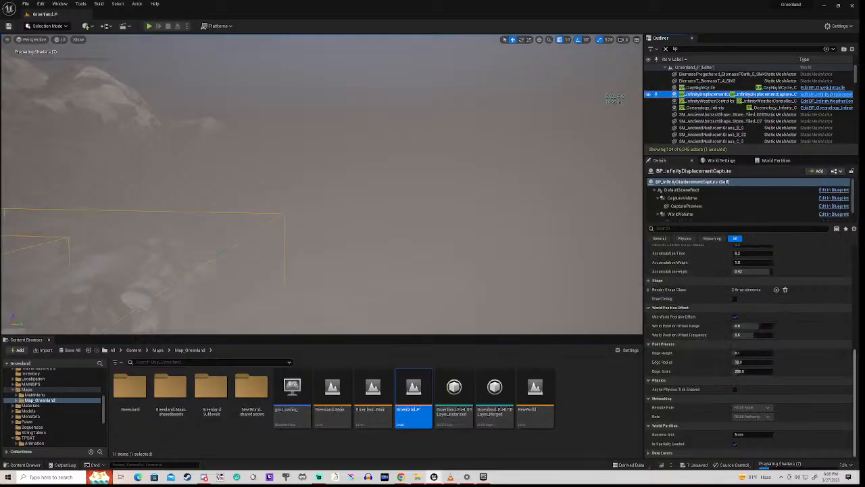
{"action": "left_click", "coordinate": [856, 257]}
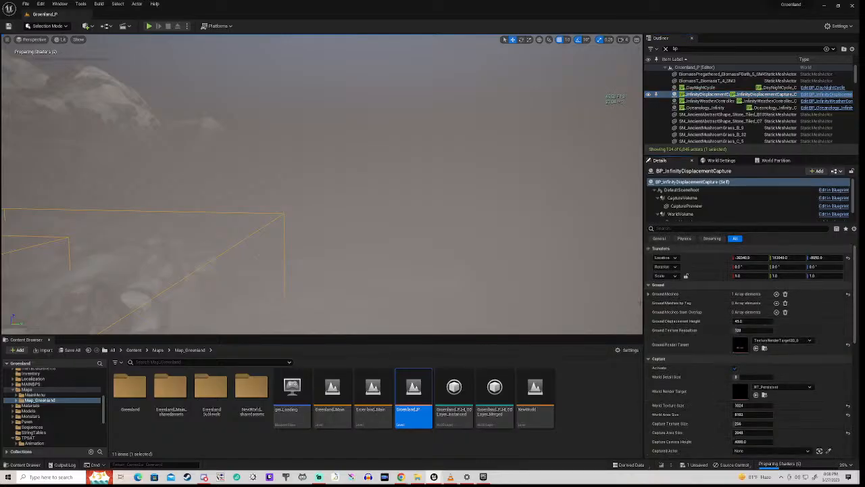
{"action": "left_click", "coordinate": [648, 295]}
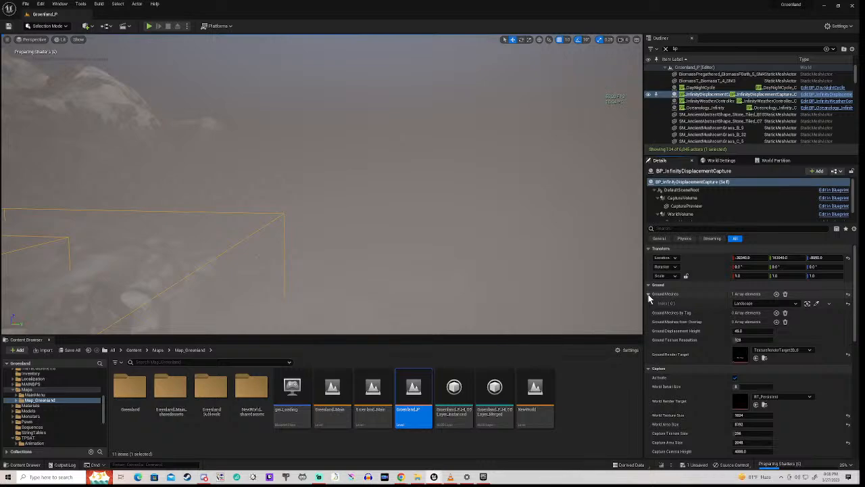
{"action": "left_click", "coordinate": [648, 295]}
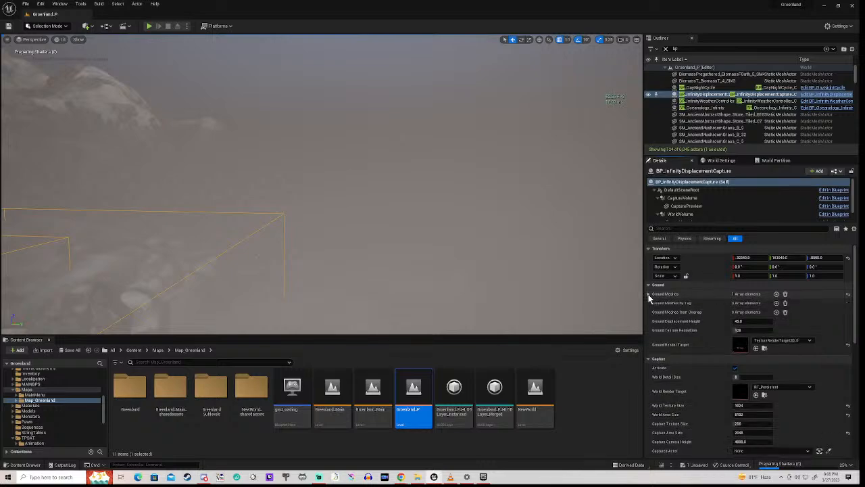
{"action": "scroll", "coordinate": [668, 331], "scroll_direction": "down", "scroll_amount": 2}
{"action": "scroll", "coordinate": [668, 333], "scroll_direction": "down", "scroll_amount": 1}
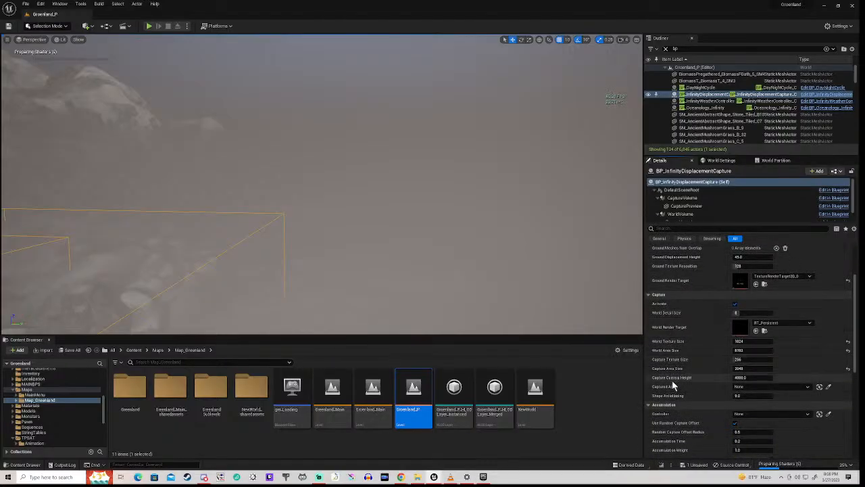
{"action": "scroll", "coordinate": [671, 357], "scroll_direction": "down", "scroll_amount": 2}
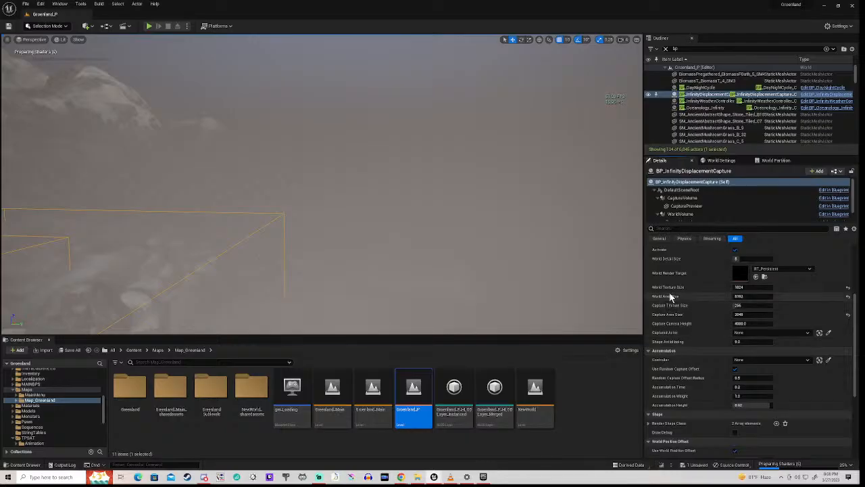
{"action": "scroll", "coordinate": [676, 380], "scroll_direction": "down", "scroll_amount": 1}
{"action": "scroll", "coordinate": [677, 383], "scroll_direction": "down", "scroll_amount": 1}
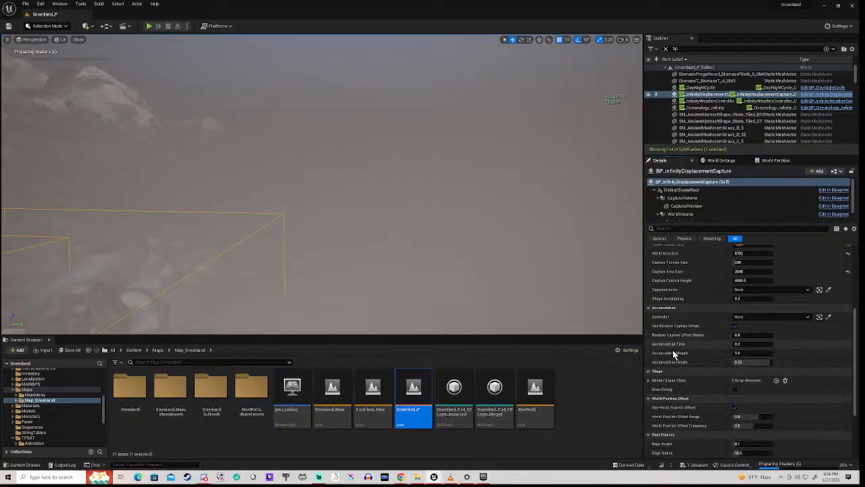
{"action": "scroll", "coordinate": [671, 368], "scroll_direction": "down", "scroll_amount": 3}
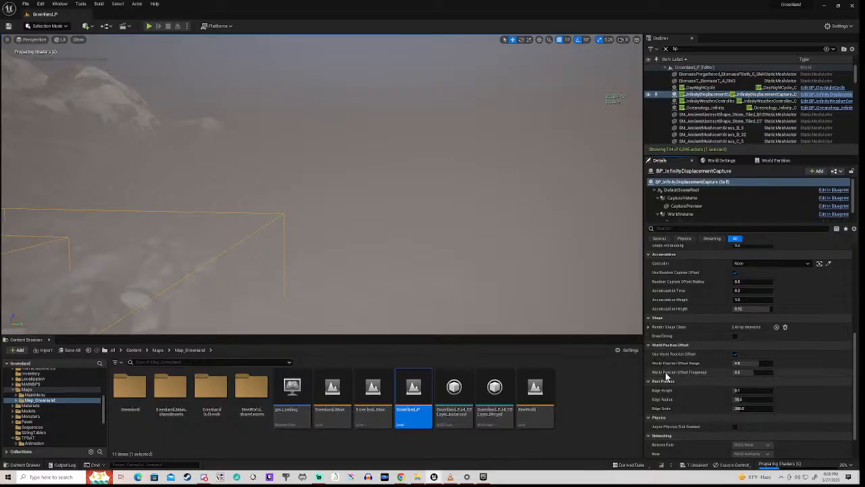
{"action": "scroll", "coordinate": [669, 381], "scroll_direction": "down", "scroll_amount": 1}
{"action": "scroll", "coordinate": [669, 381], "scroll_direction": "down", "scroll_amount": 1}
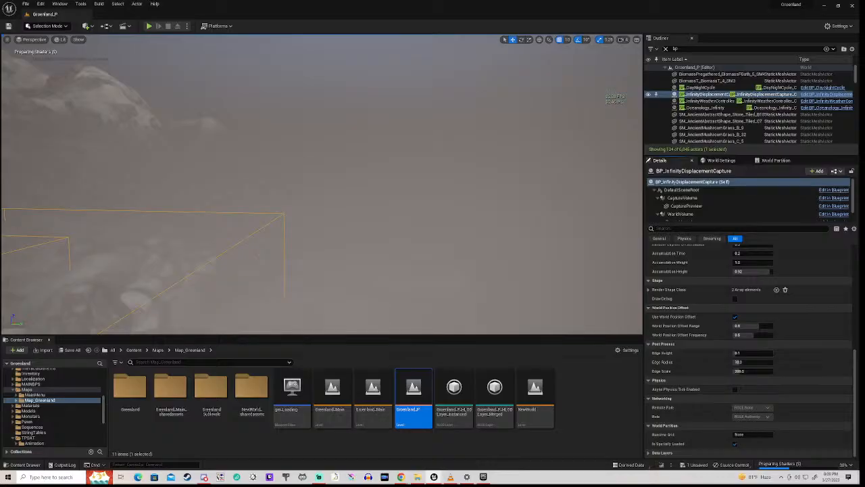
Paste the copied PostProcessVolume into the Greenland_P level and save all changes
{"action": "left_click", "coordinate": [199, 243]}
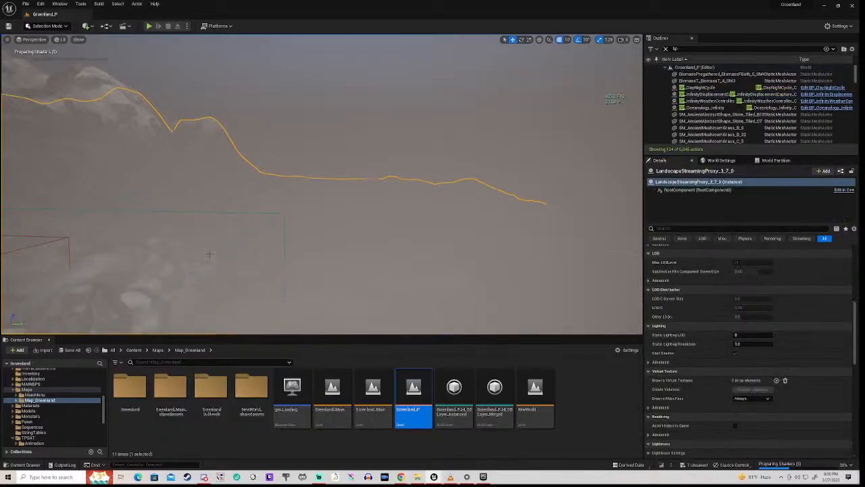
{"action": "left_click", "coordinate": [688, 69]}
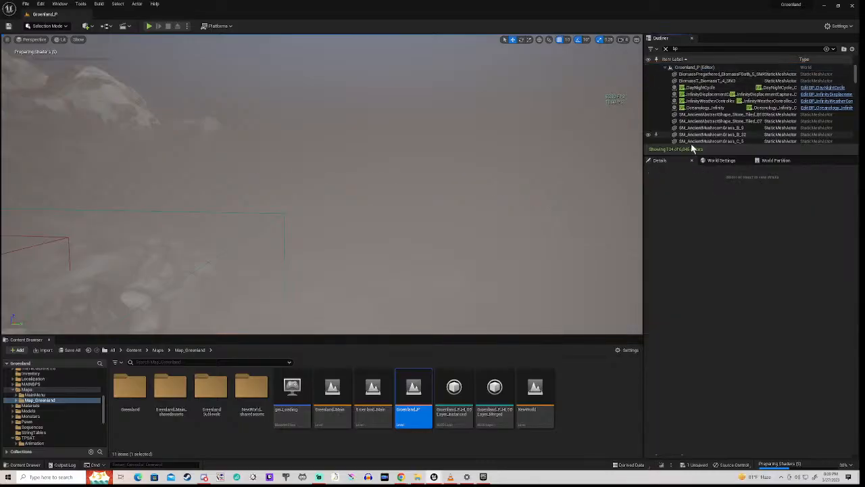
{"action": "left_click", "coordinate": [700, 69]}
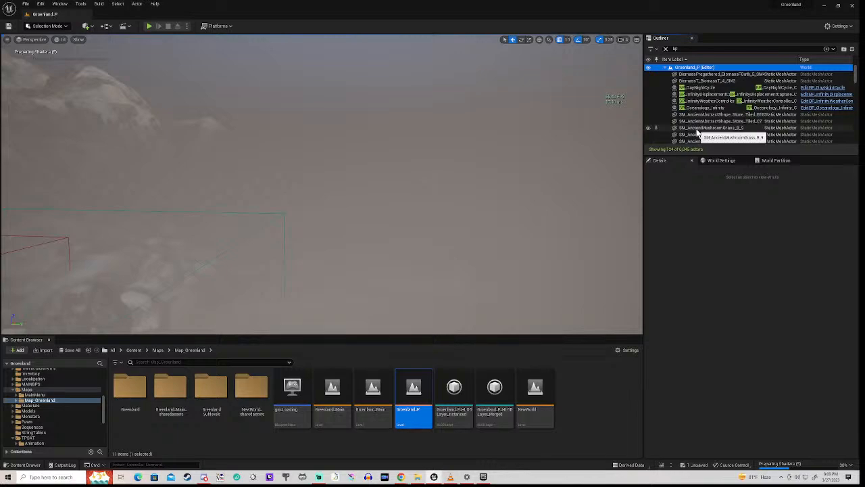
{"action": "right_click", "coordinate": [707, 70]}
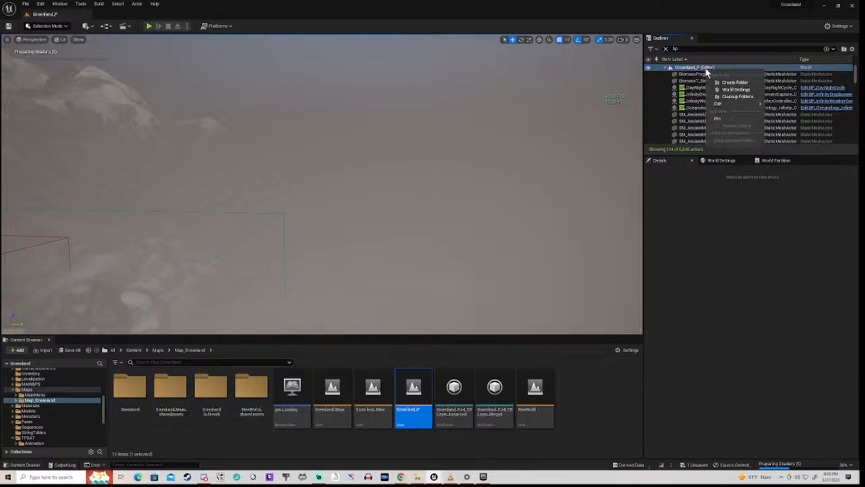
{"action": "mouse_move", "coordinate": [733, 104]}
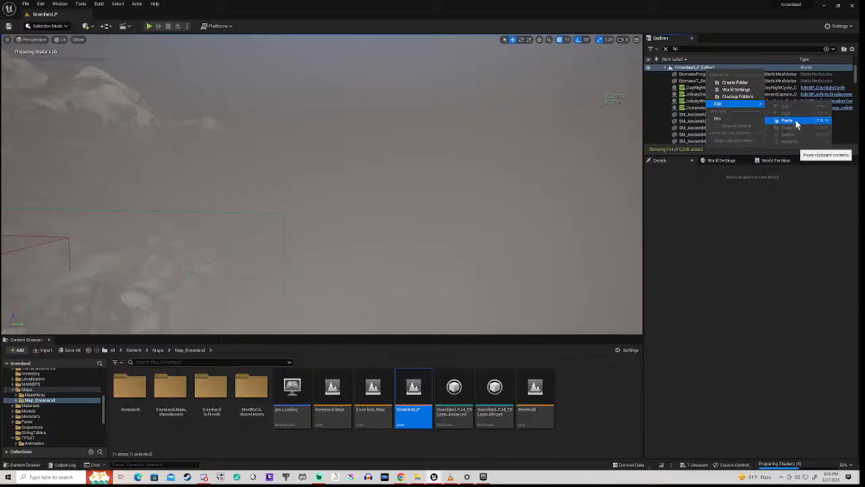
{"action": "left_click", "coordinate": [787, 120]}
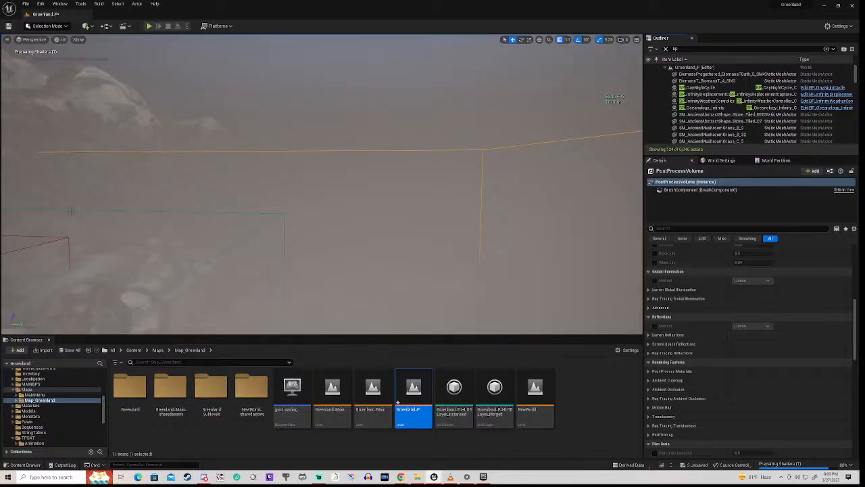
{"action": "key", "text": "f"}
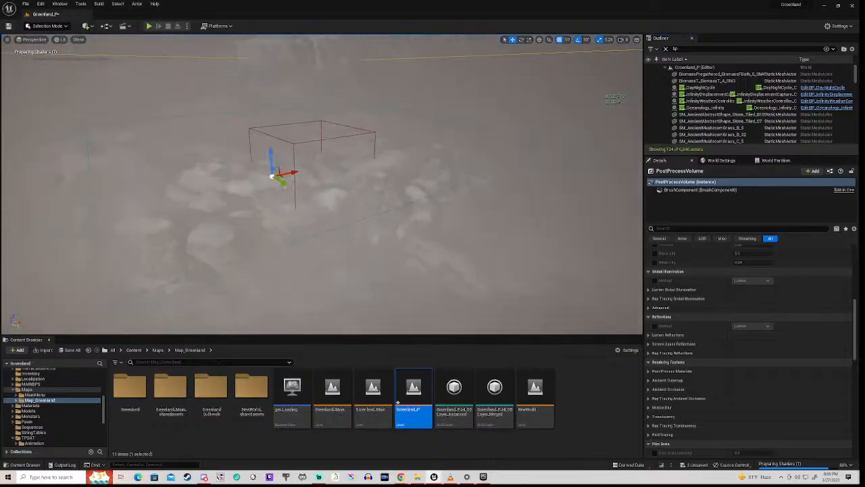
{"action": "left_click", "coordinate": [25, 5]}
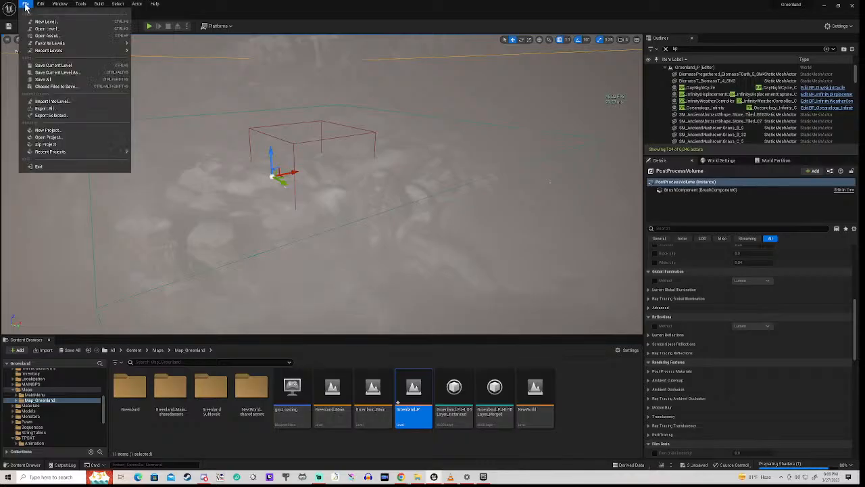
{"action": "left_click", "coordinate": [39, 80]}
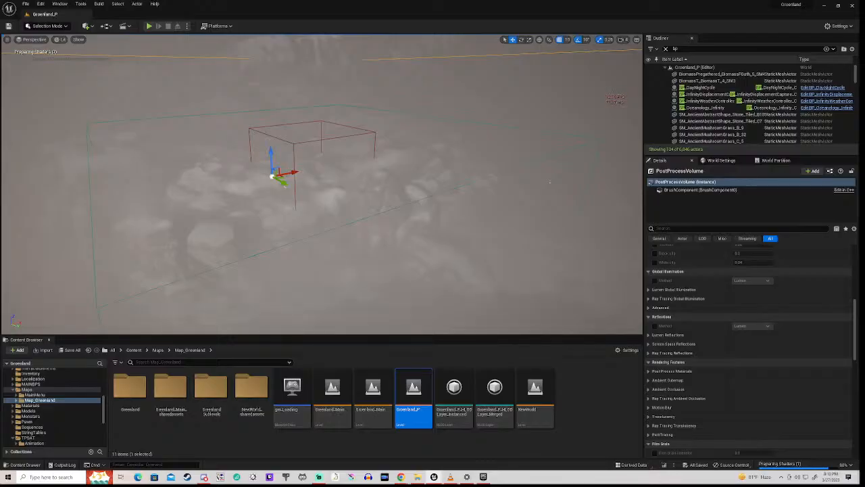
Bring the second editor window with MainMap into view to compare its snowy scene, and move it back out of the way
{"action": "mouse_move", "coordinate": [863, 41]}
{"action": "left_mouse_down"}
{"action": "mouse_move", "coordinate": [862, 73]}
{"action": "mouse_move", "coordinate": [862, 53]}
{"action": "left_mouse_up"}
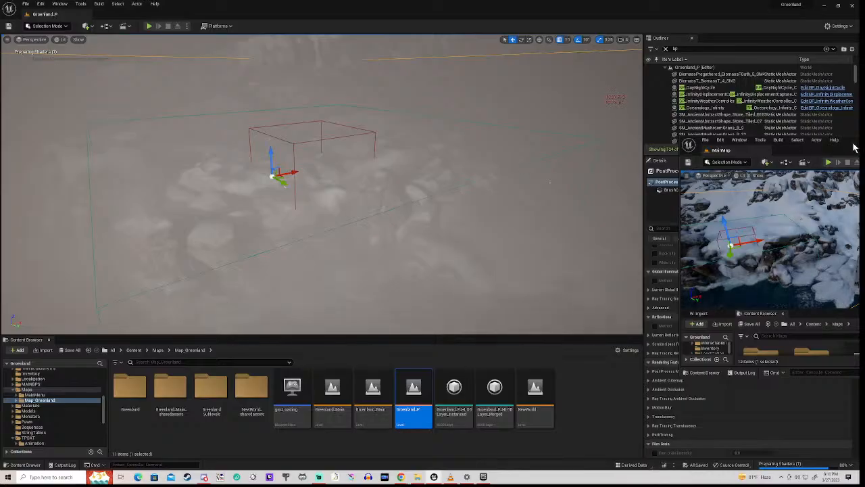
{"action": "left_click_drag", "start_coordinate": [852, 144], "coordinate": [507, 152]}
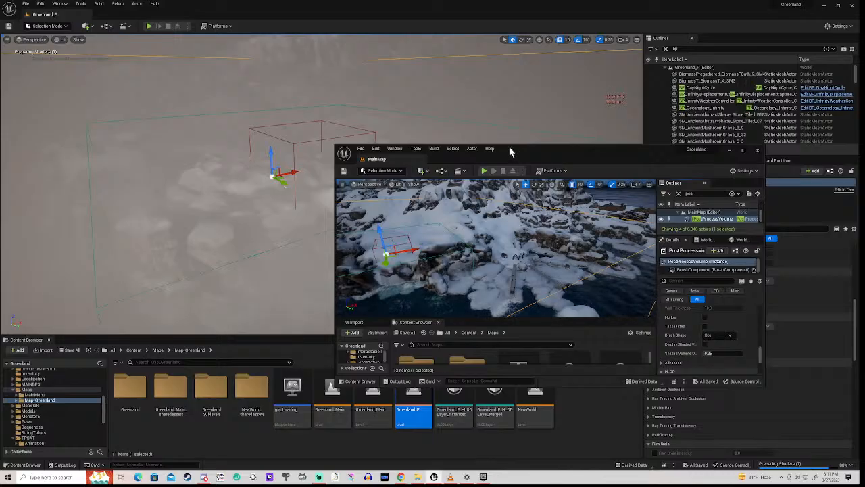
{"action": "left_click_drag", "start_coordinate": [511, 152], "coordinate": [864, 98]}
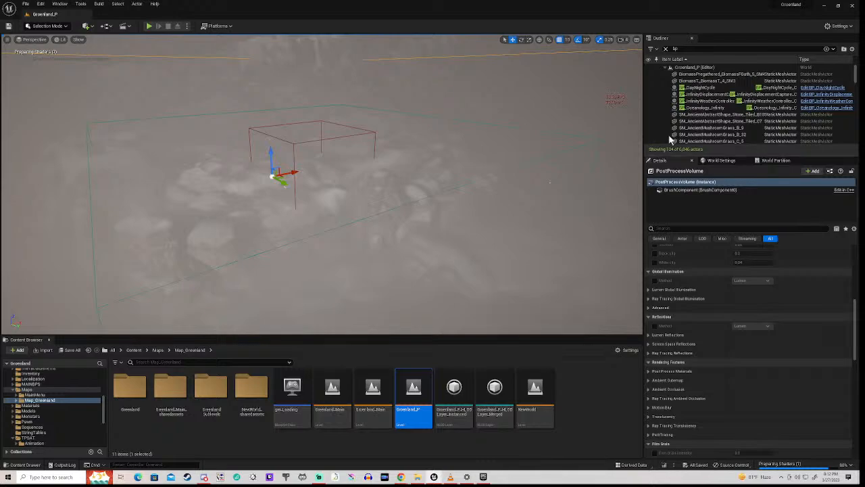
Check the ground and capture settings of the BP_InfinityDisplacementCapture actor and filter the level's actors by "vol"
{"action": "left_click", "coordinate": [703, 94]}
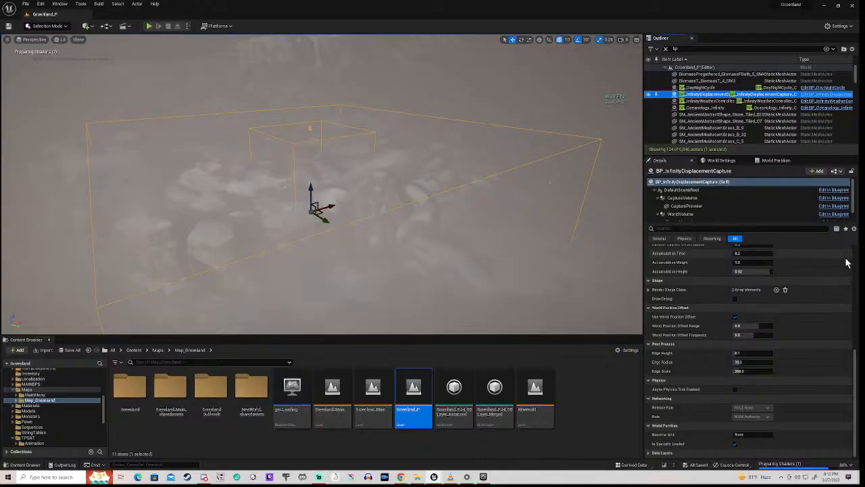
{"action": "scroll", "coordinate": [855, 254], "scroll_direction": "up", "scroll_amount": 10}
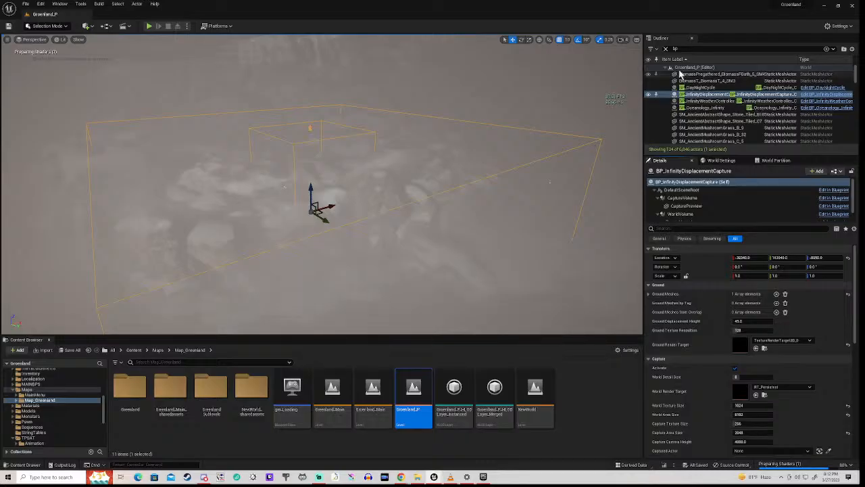
{"action": "left_click_drag", "start_coordinate": [680, 49], "coordinate": [665, 49]}
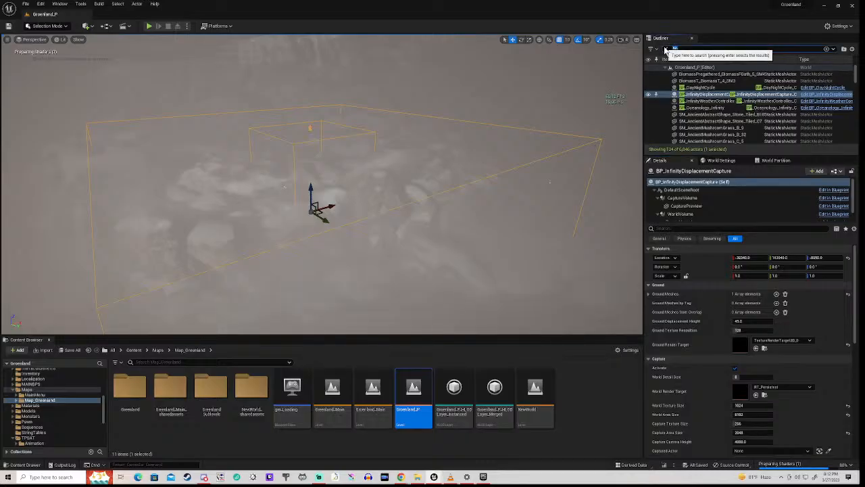
{"action": "type", "text": "vol"}
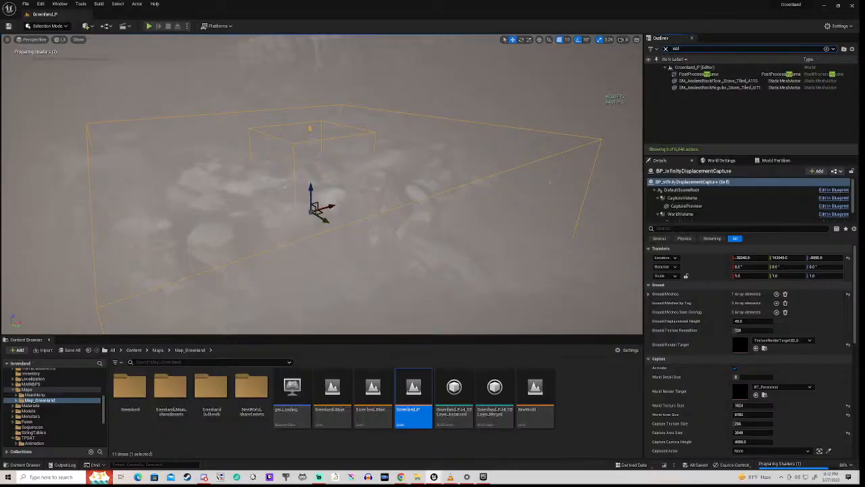
Clear the "vol" actor filter and paste the copied location onto the BP_DayNightCycle actor
{"action": "left_click_drag", "start_coordinate": [683, 49], "coordinate": [665, 49]}
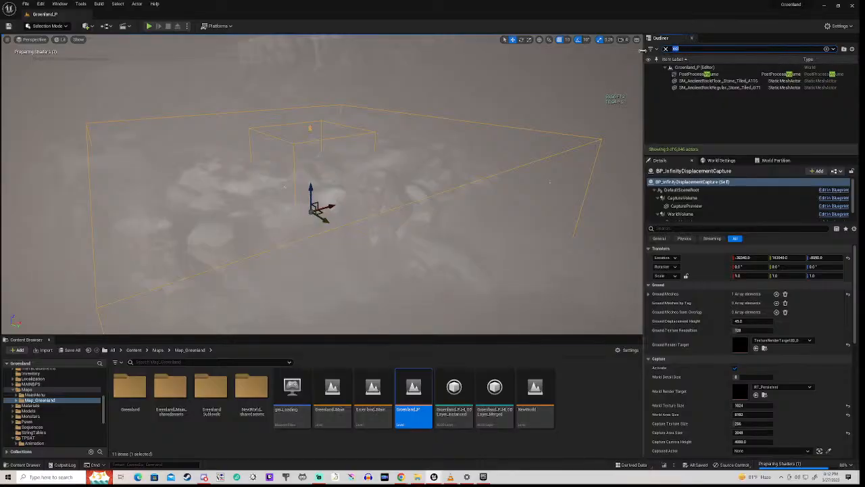
{"action": "key", "text": "BackSpace"}
{"action": "left_click", "coordinate": [703, 108]}
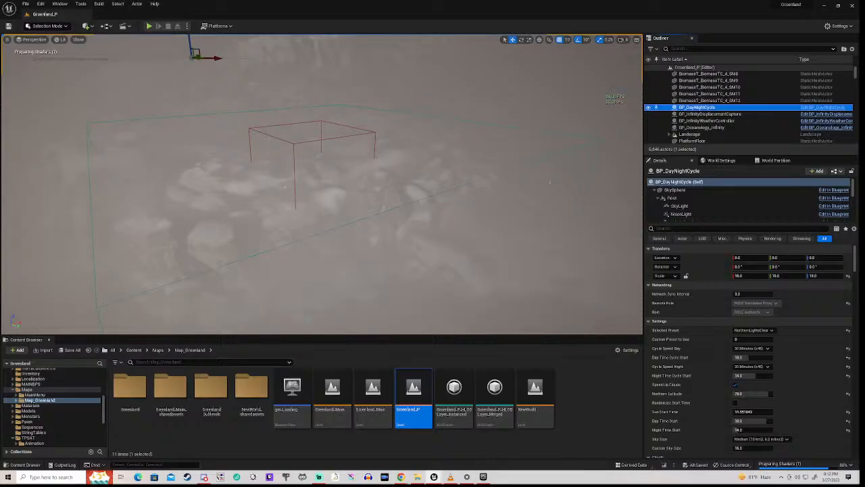
{"action": "right_click", "coordinate": [665, 259]}
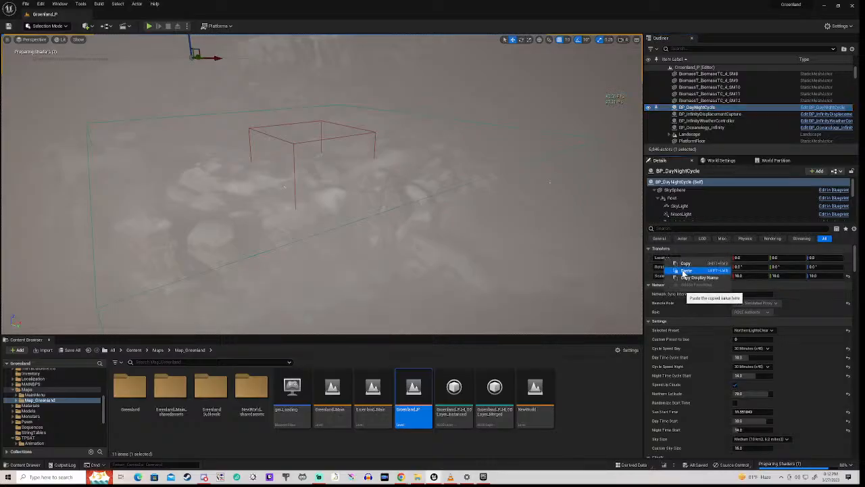
{"action": "left_click", "coordinate": [682, 271]}
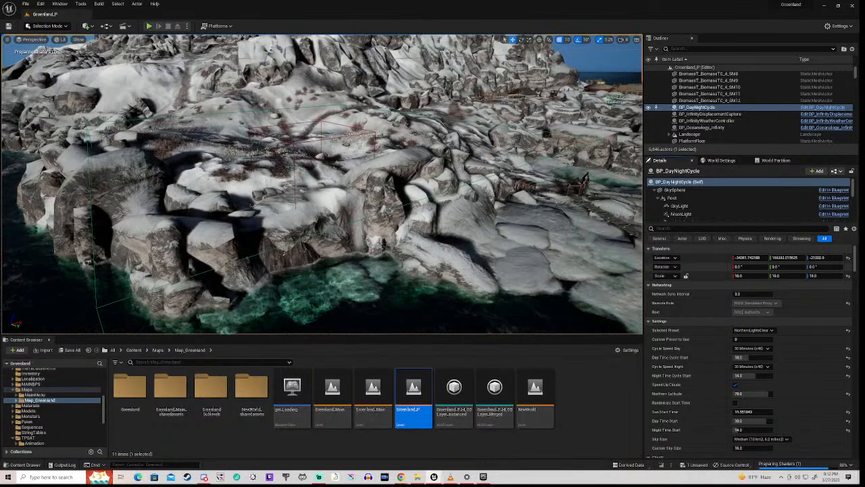
Examine the snowy island, ocean and sky from farther offshore, including the PostProcessVolume bounds and the BP_DayNightCycle actor
{"action": "right_click_drag", "start_coordinate": [323, 196], "coordinate": [365, 108]}
{"action": "key", "text": "s"}
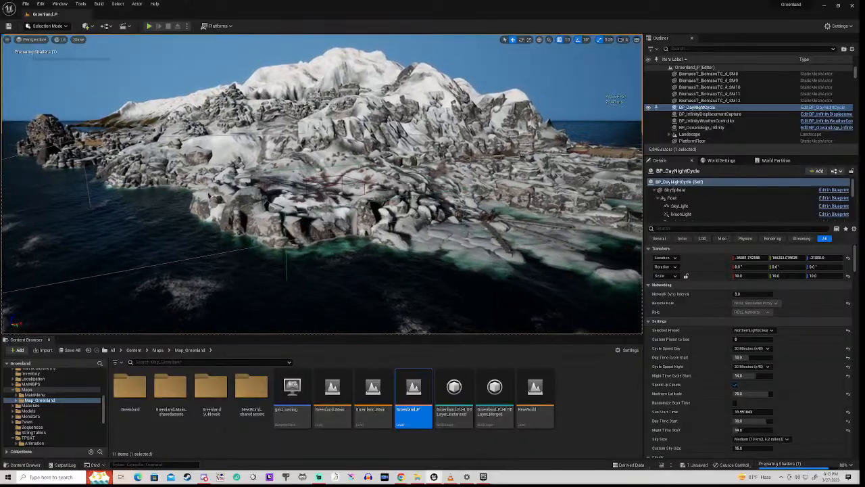
{"action": "key", "text": "s"}
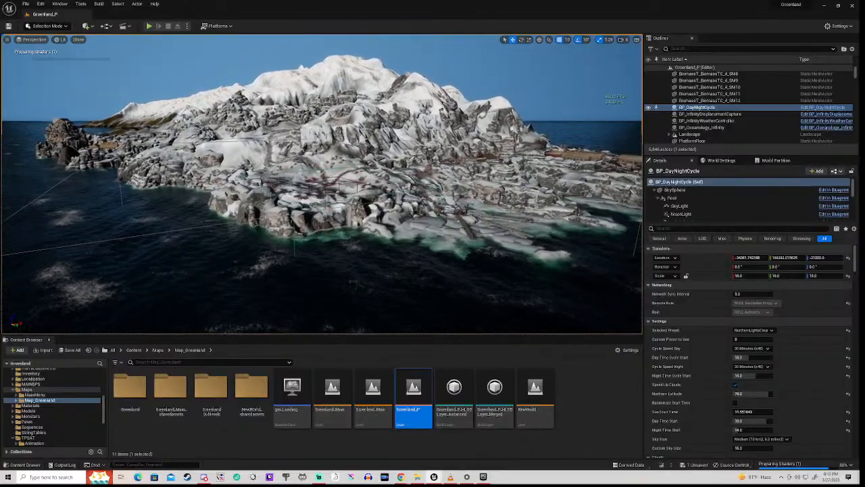
{"action": "key", "text": "s"}
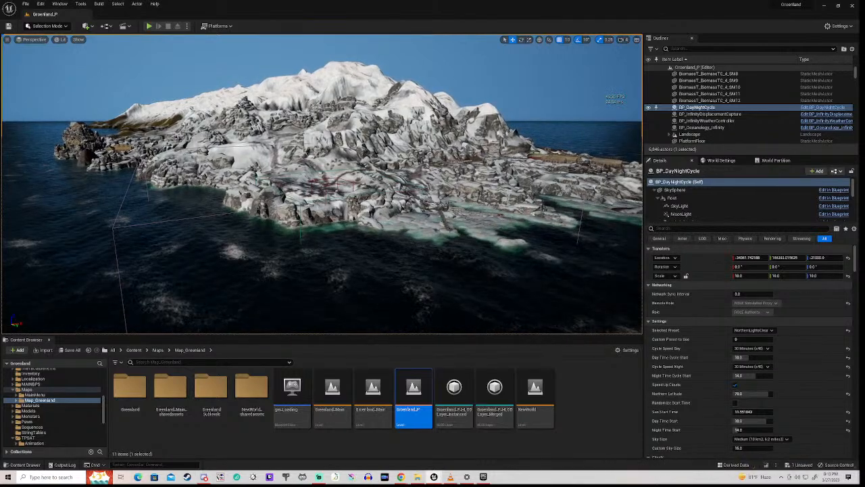
{"action": "left_click", "coordinate": [113, 228]}
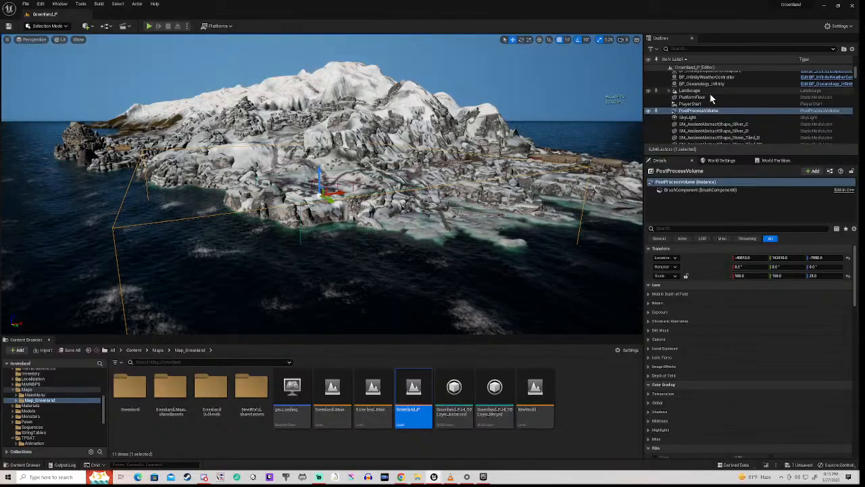
{"action": "scroll", "coordinate": [711, 98], "scroll_direction": "up", "scroll_amount": 3}
{"action": "scroll", "coordinate": [709, 100], "scroll_direction": "down", "scroll_amount": 1}
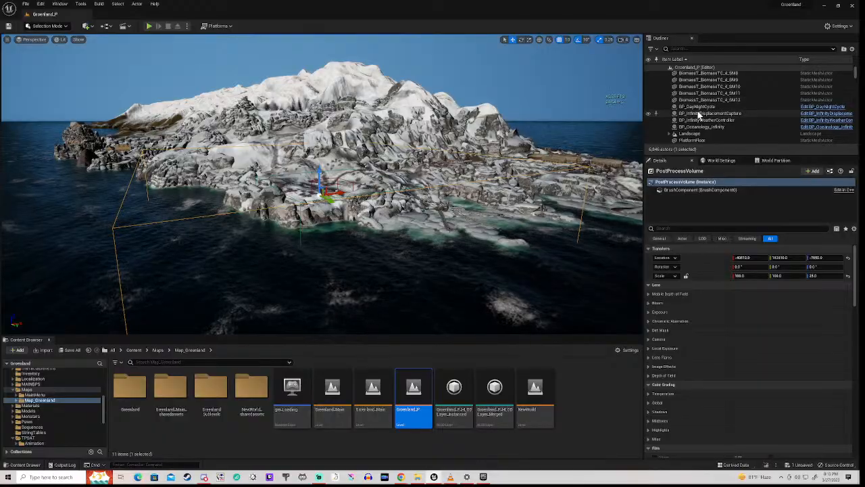
{"action": "left_click", "coordinate": [704, 108]}
{"action": "right_click_drag", "start_coordinate": [500, 162], "coordinate": [750, 142]}
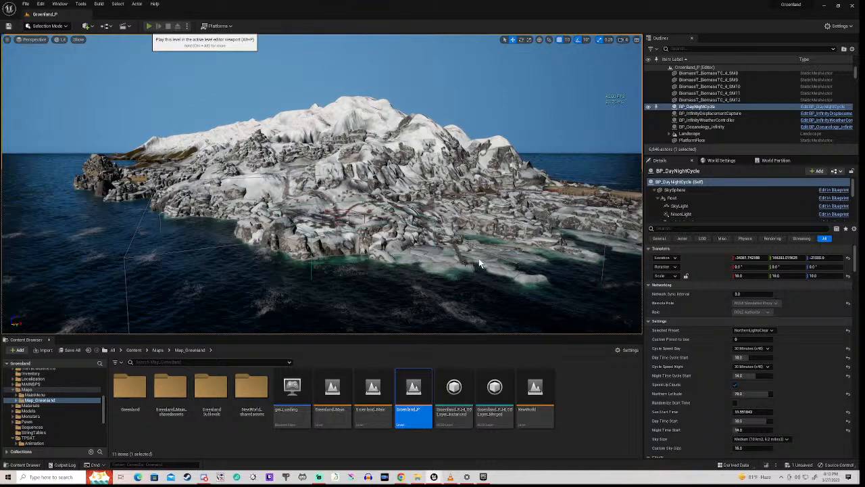
Play-test the Greenland_P level, running the character through the snowy grassland and log-built settlement to check snow, weather and night lighting
{"action": "key", "text": "alt+p"}
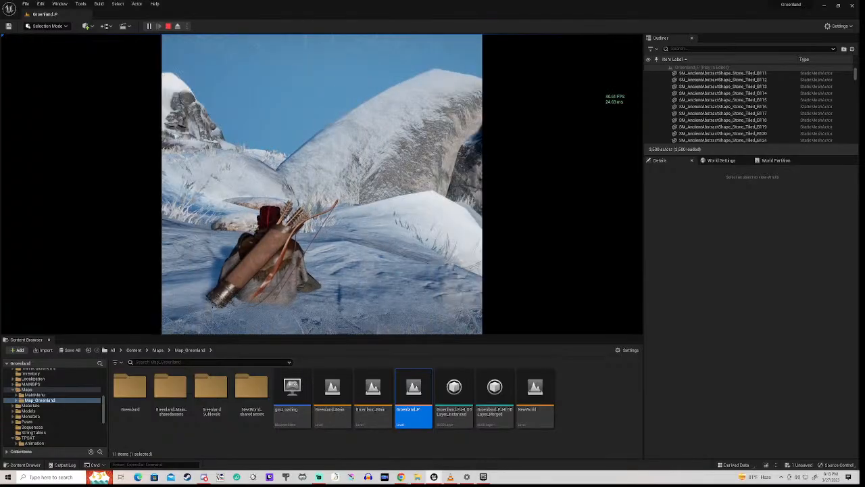
{"action": "left_click", "coordinate": [383, 208]}
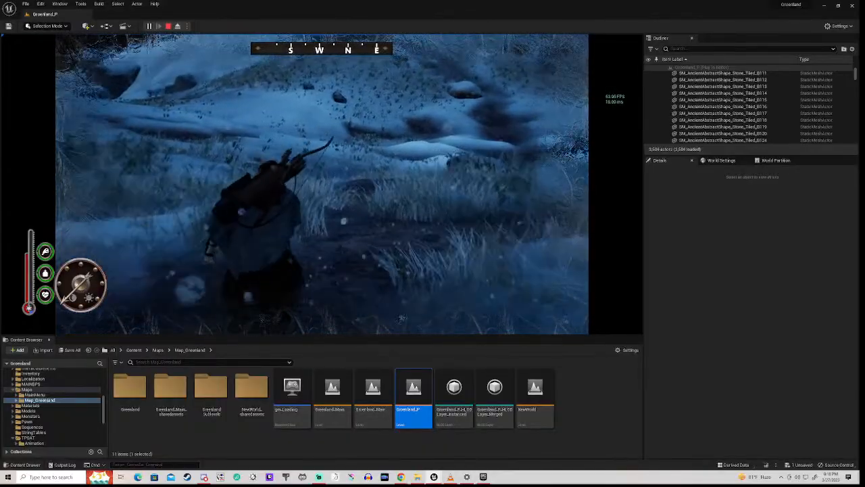
{"action": "key", "text": "w"}
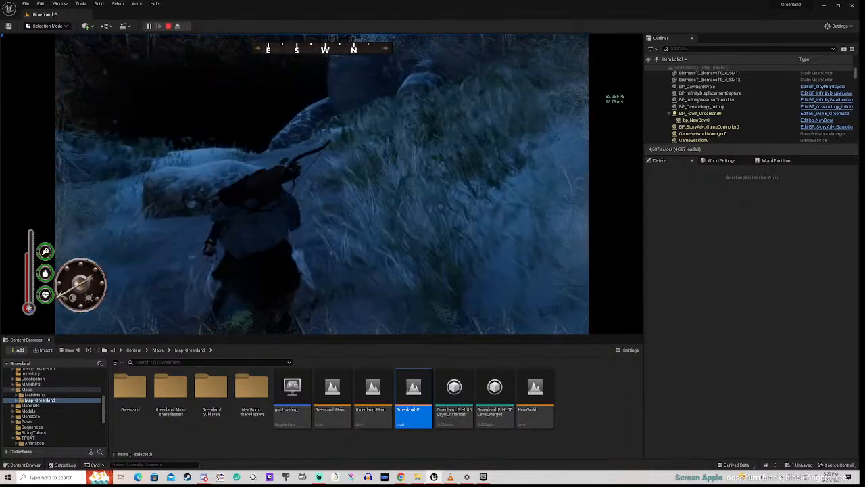
{"action": "key", "text": "w"}
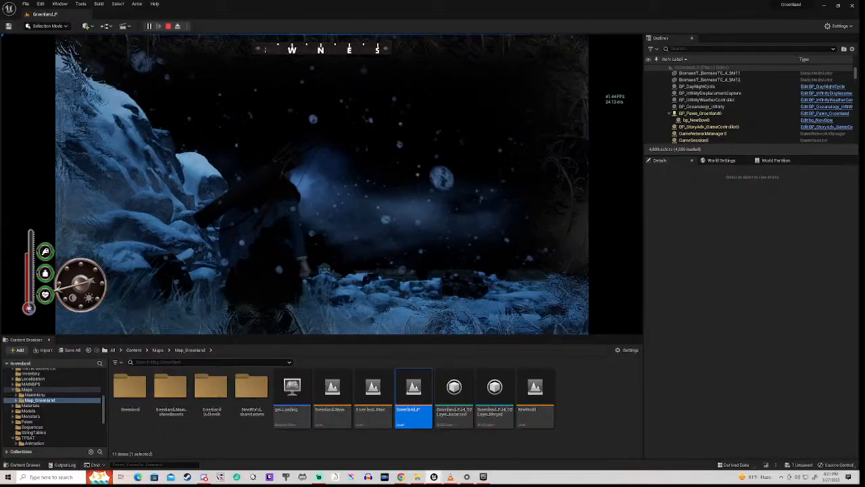
{"action": "key", "text": "w"}
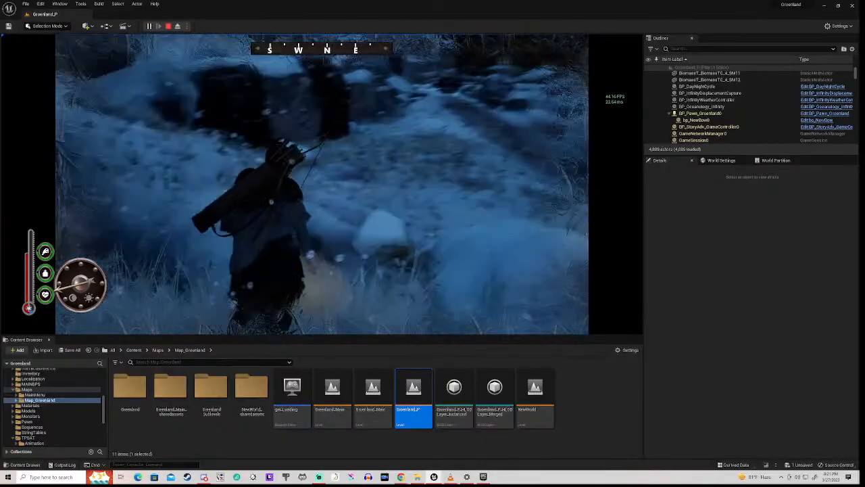
{"action": "key", "text": "w"}
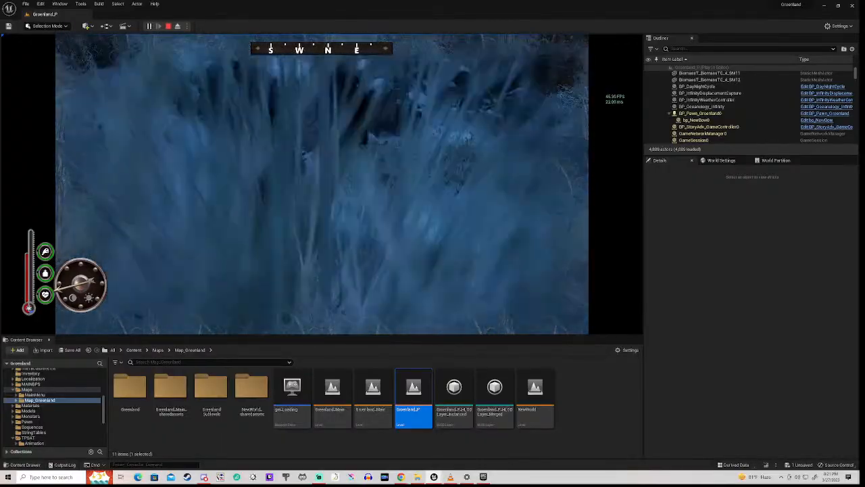
{"action": "key", "text": "w"}
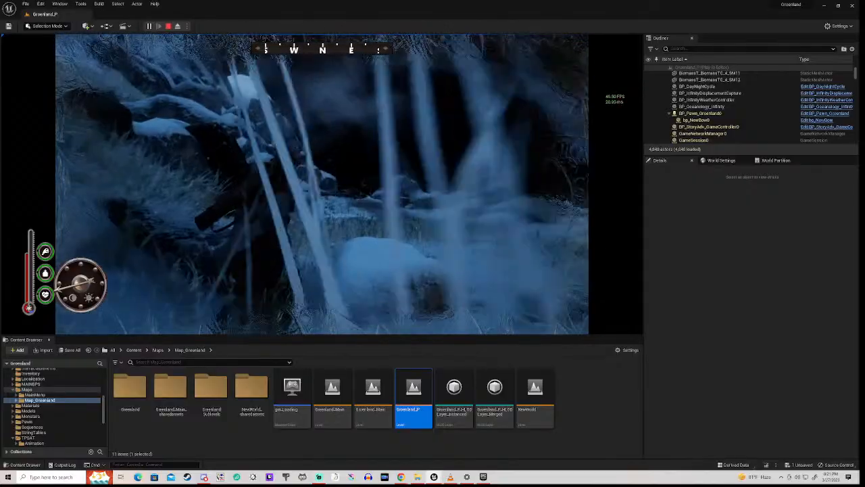
{"action": "key", "text": "w"}
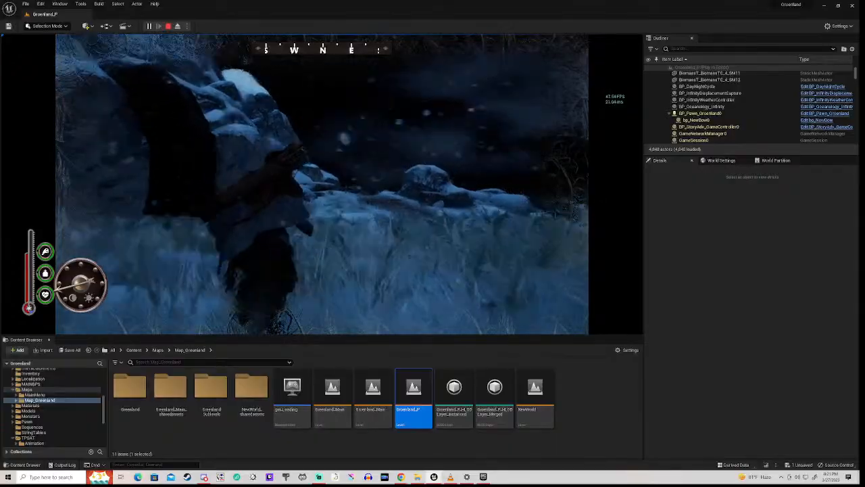
{"action": "key", "text": "w"}
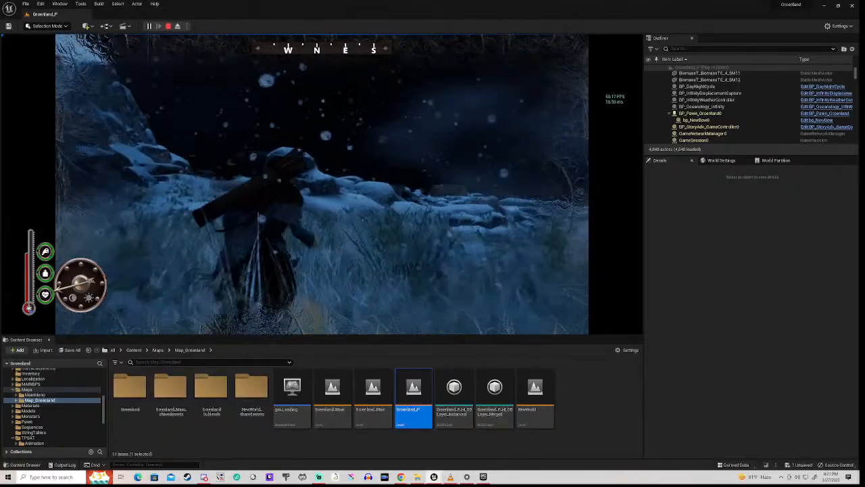
{"action": "key", "text": "w"}
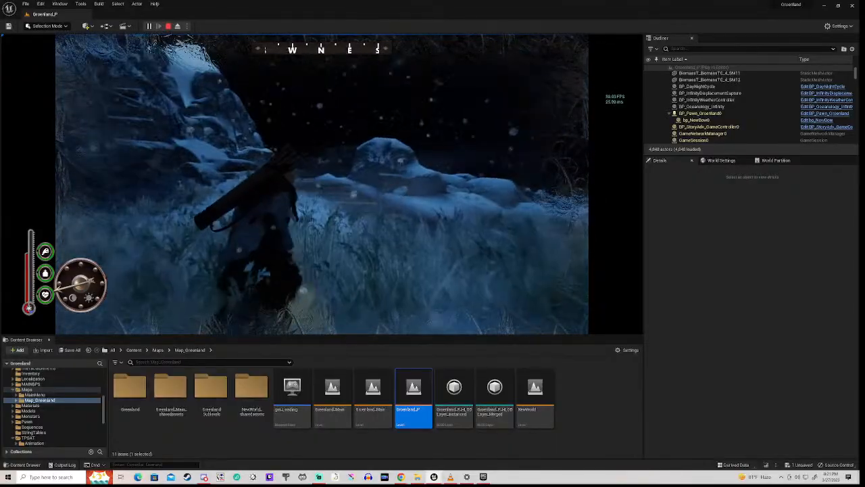
{"action": "key", "text": "w"}
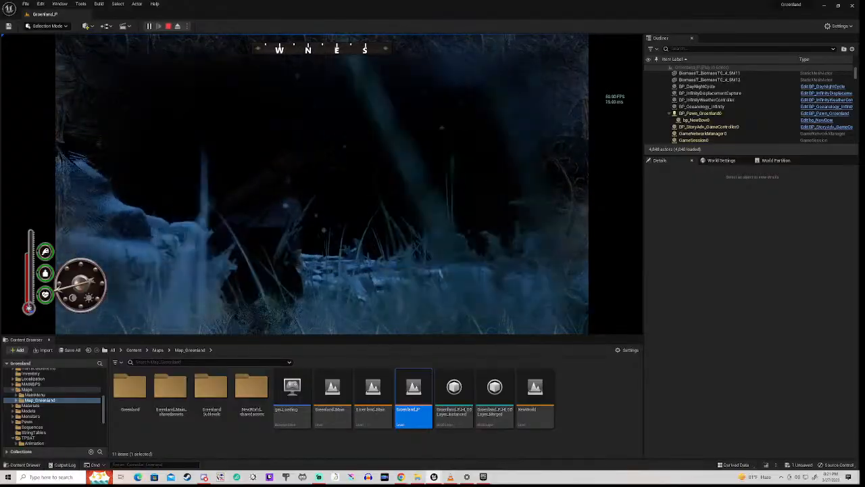
{"action": "key", "text": "w"}
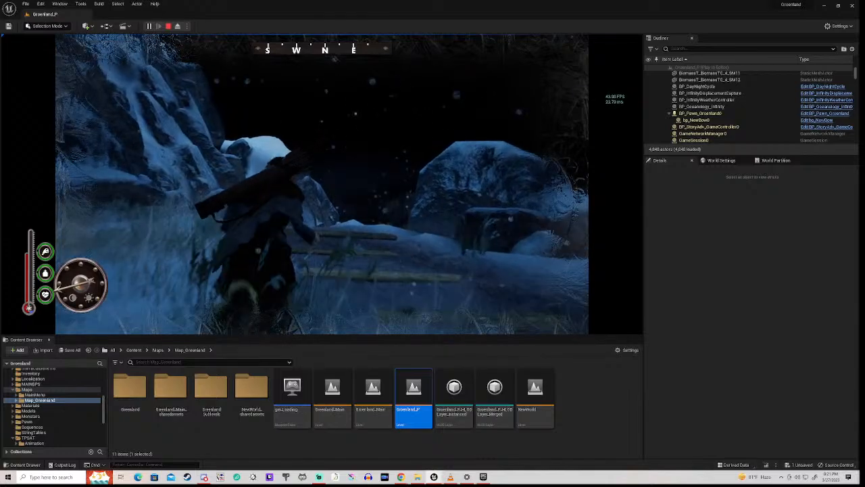
{"action": "key", "text": "w"}
{"action": "key", "text": "w"}
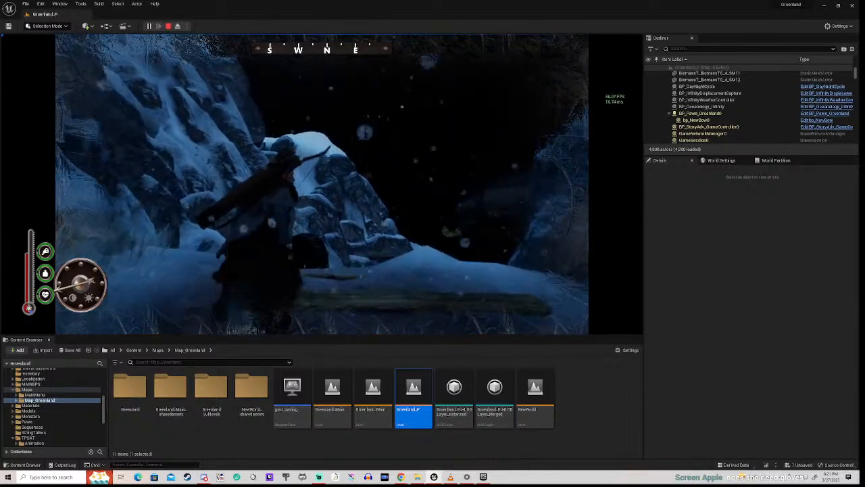
{"action": "key", "text": "w"}
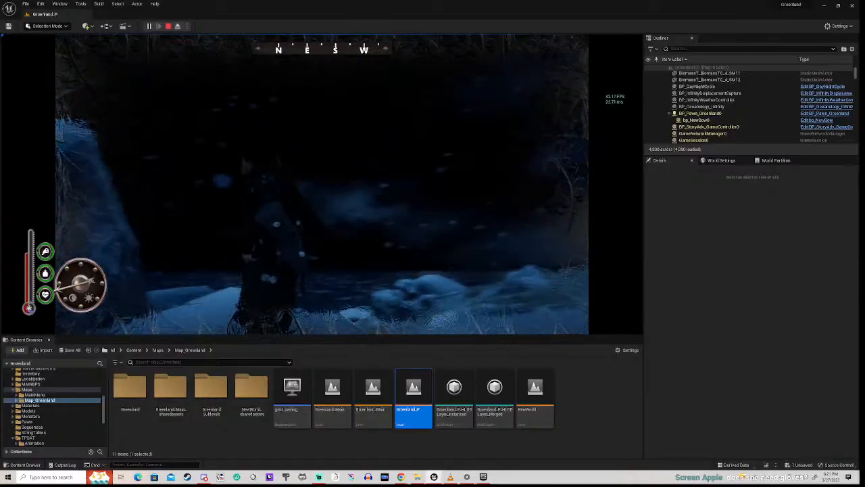
{"action": "key", "text": "w"}
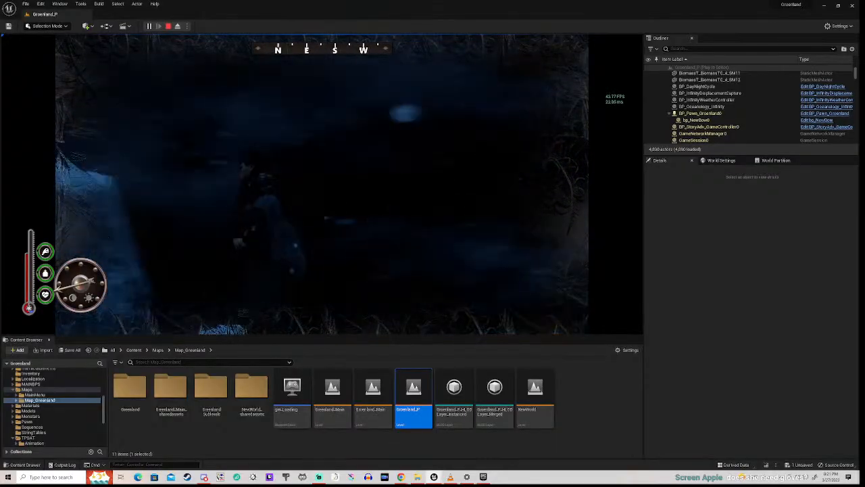
{"action": "key", "text": "w"}
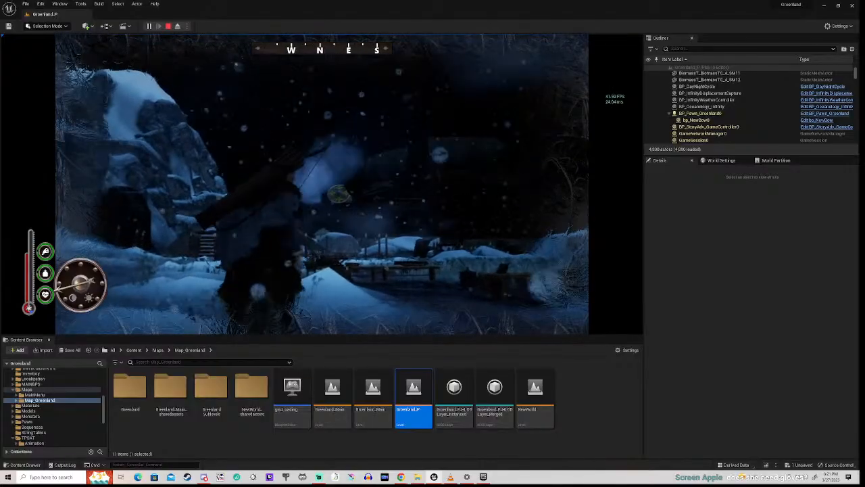
{"action": "key", "text": "w"}
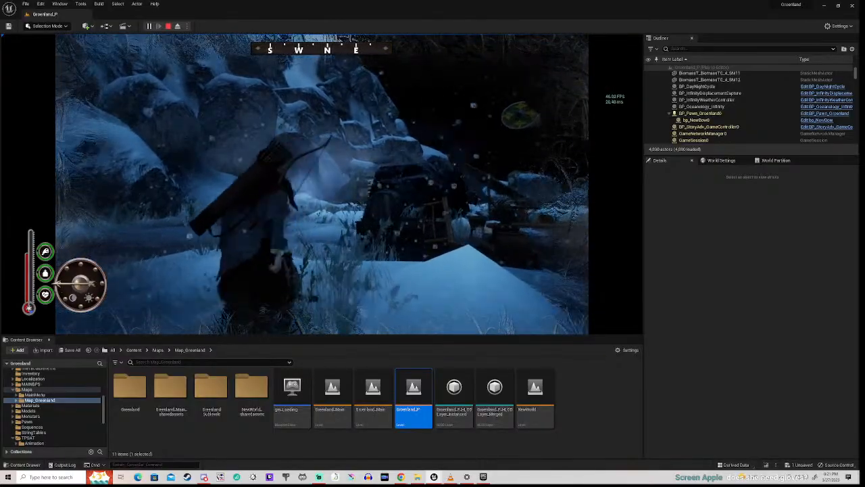
{"action": "key", "text": "w"}
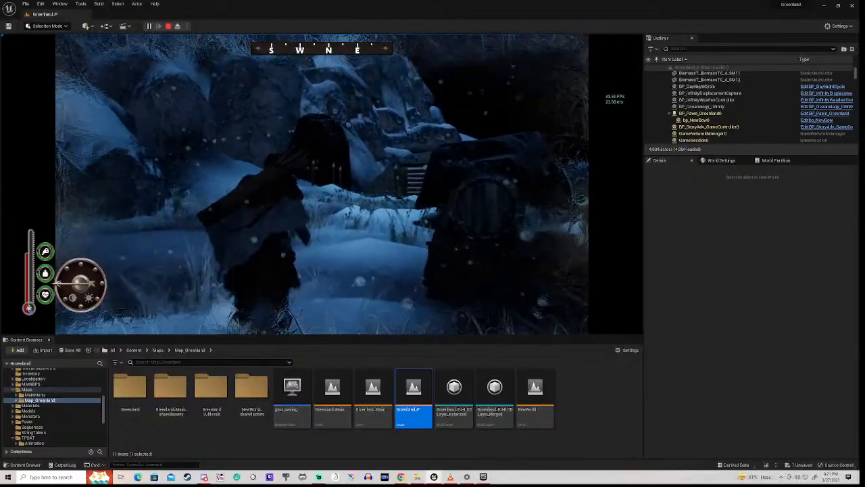
{"action": "key", "text": "w"}
{"action": "key", "text": "w"}
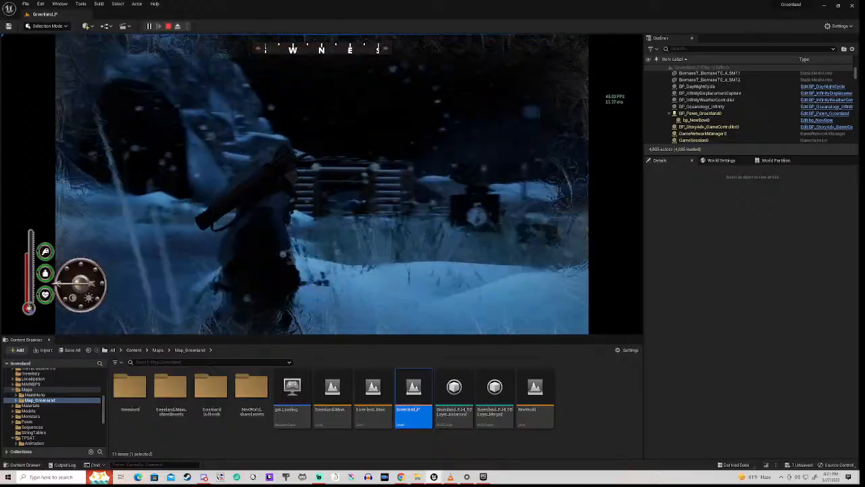
{"action": "key", "text": "w"}
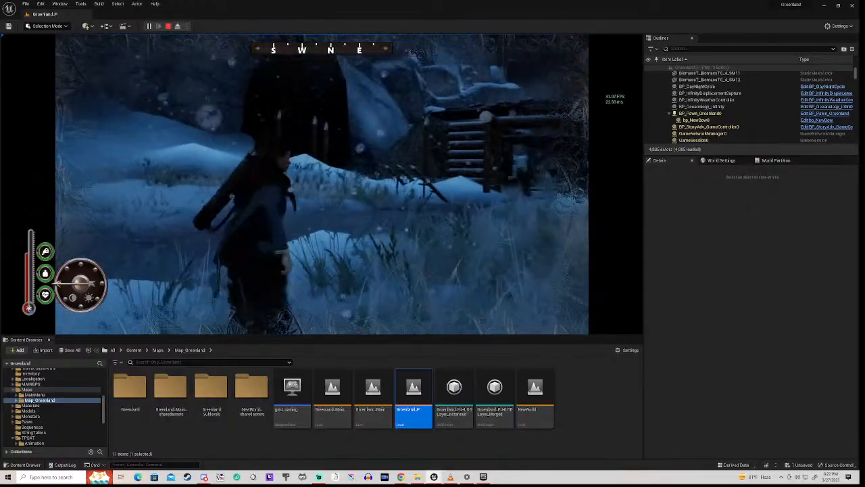
{"action": "key", "text": "w"}
{"action": "key", "text": "w"}
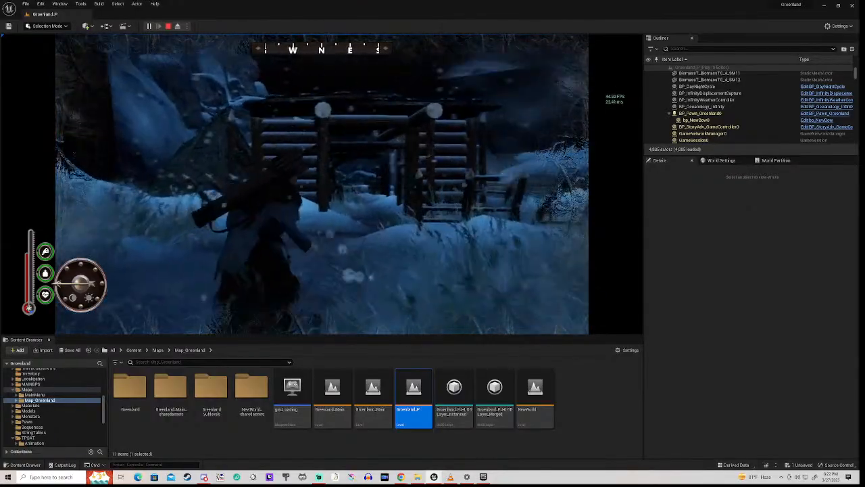
{"action": "key", "text": "w"}
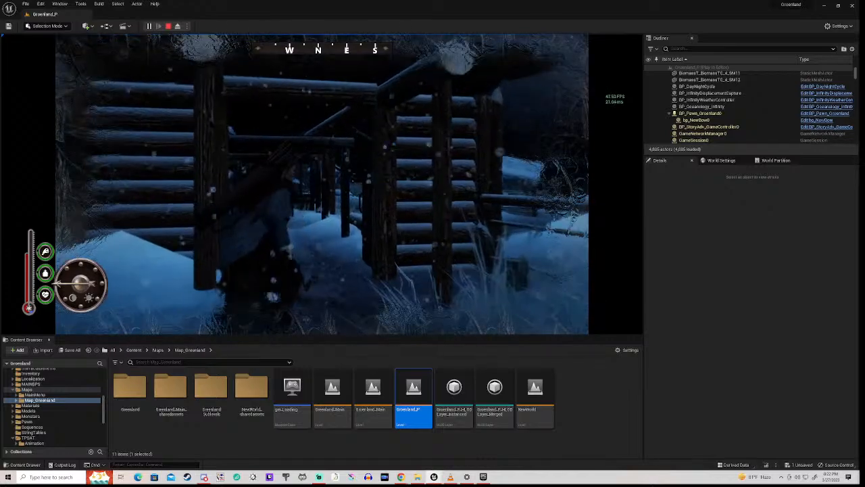
{"action": "key", "text": "w"}
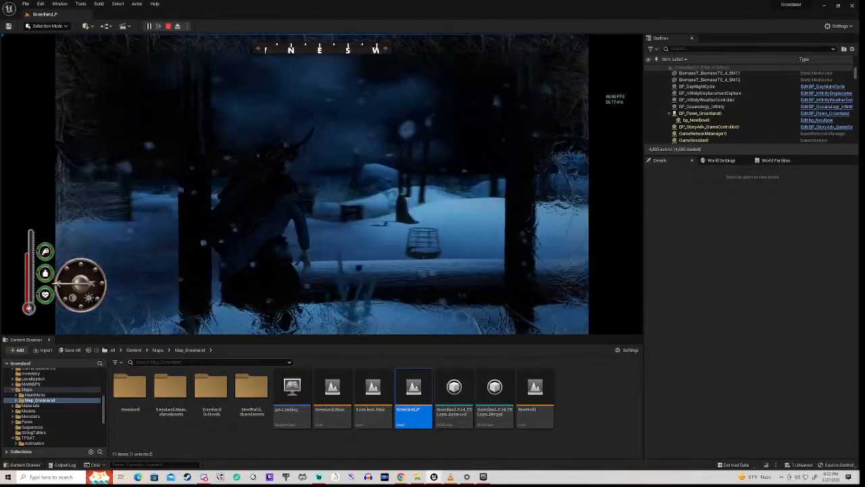
{"action": "key", "text": "w"}
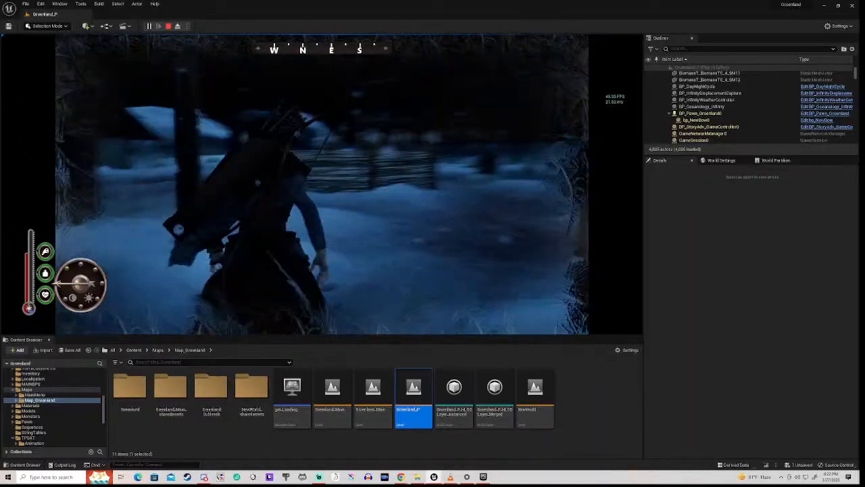
{"action": "key", "text": "w"}
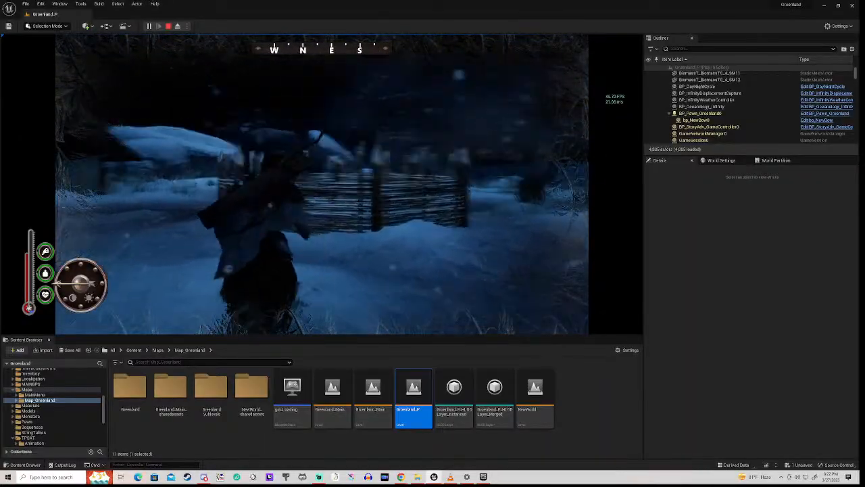
Run the character past the woven fence to the sharpened stakes along the shore, checking snow, water and night lighting
{"action": "key", "text": "w"}
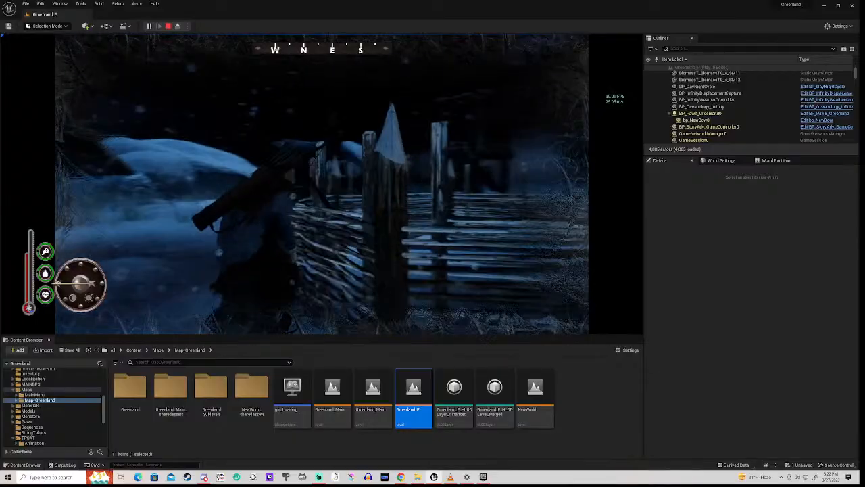
{"action": "key", "text": "w"}
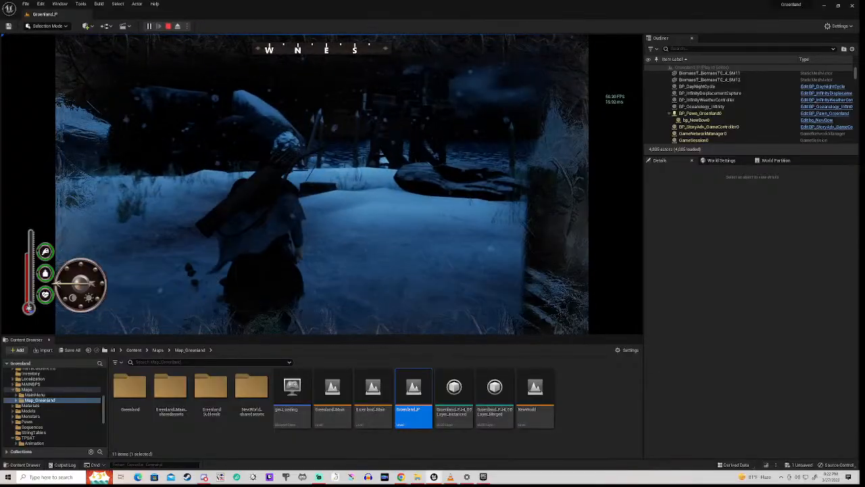
{"action": "key", "text": "w"}
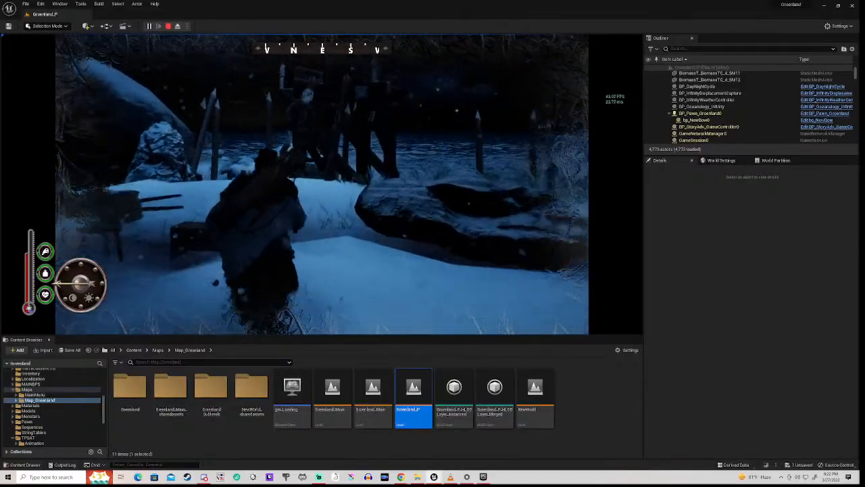
{"action": "key", "text": "w"}
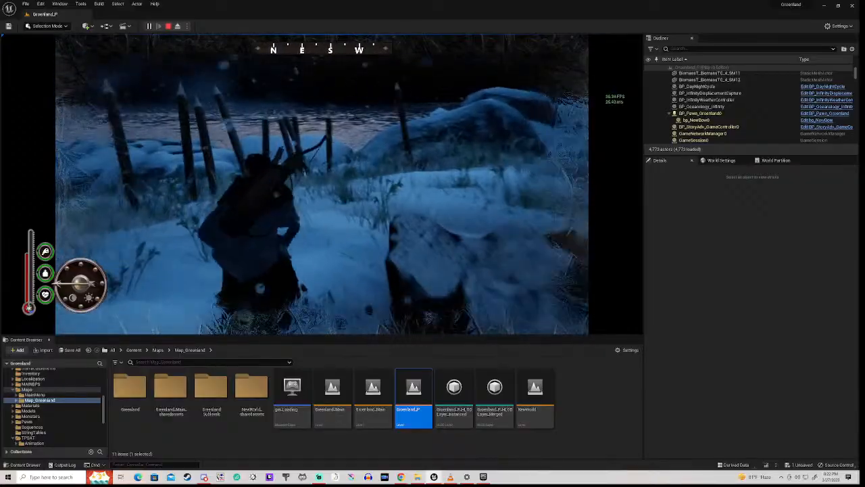
{"action": "key", "text": "w"}
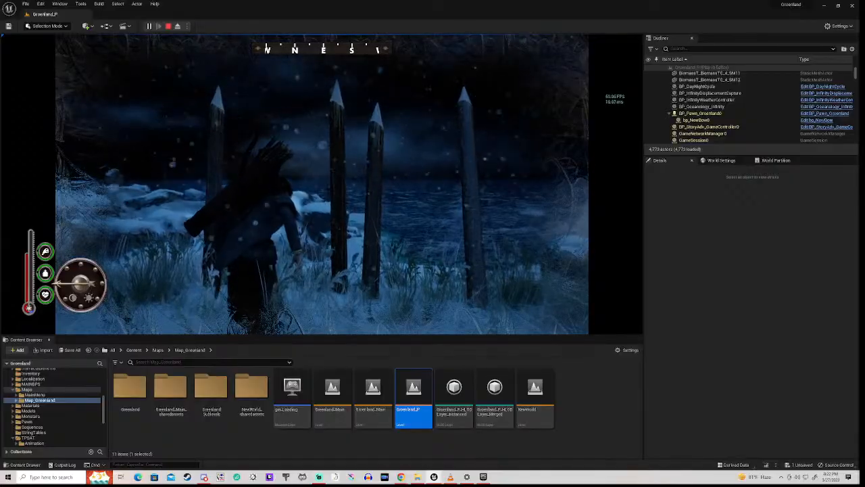
Run the character past the snowy boulders and along the log path to the green-roofed round building, examining snowfall and darkness around it
{"action": "key", "text": "w"}
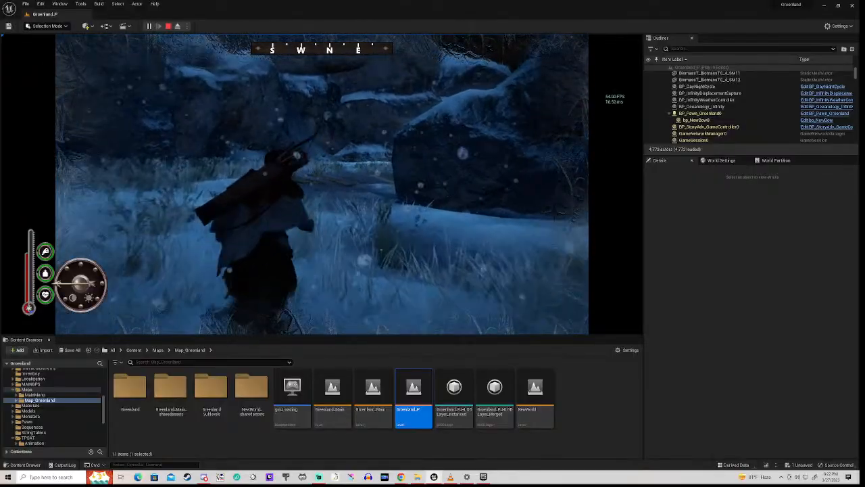
{"action": "key", "text": "w"}
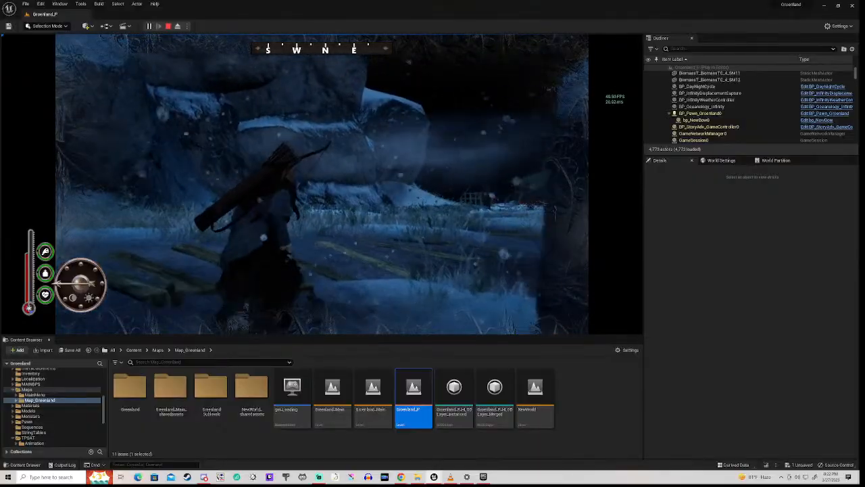
{"action": "key", "text": "w"}
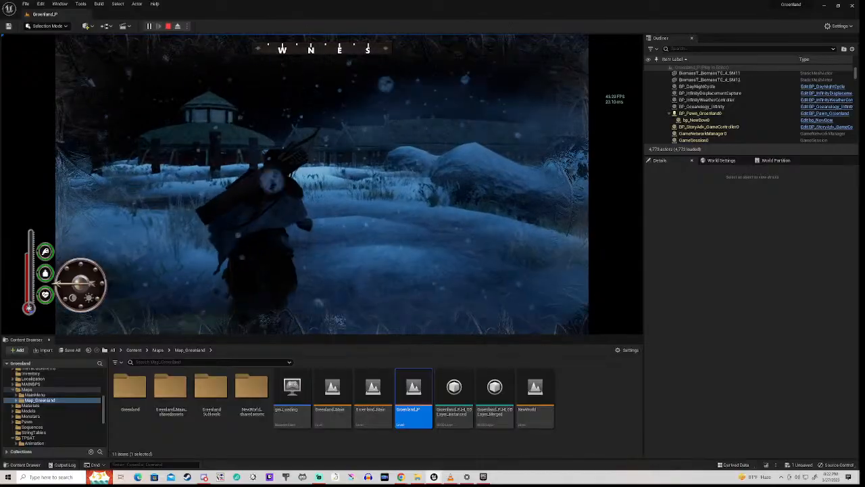
{"action": "key", "text": "w"}
{"action": "key", "text": "w"}
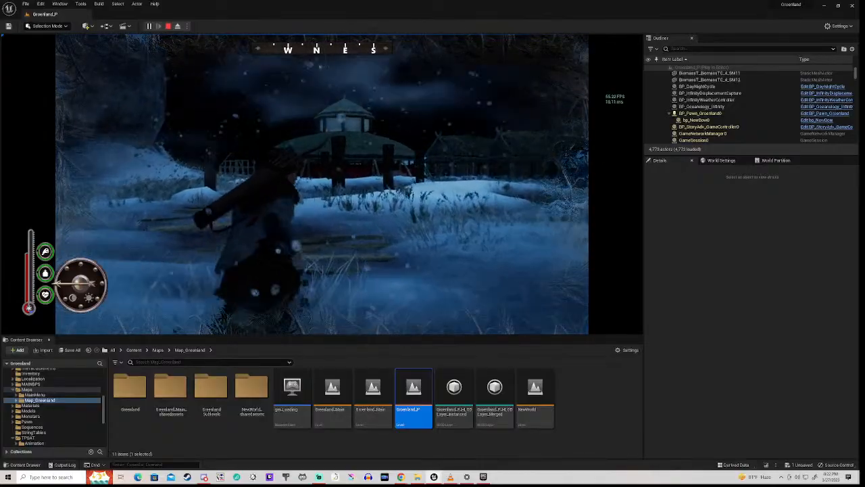
{"action": "key", "text": "w"}
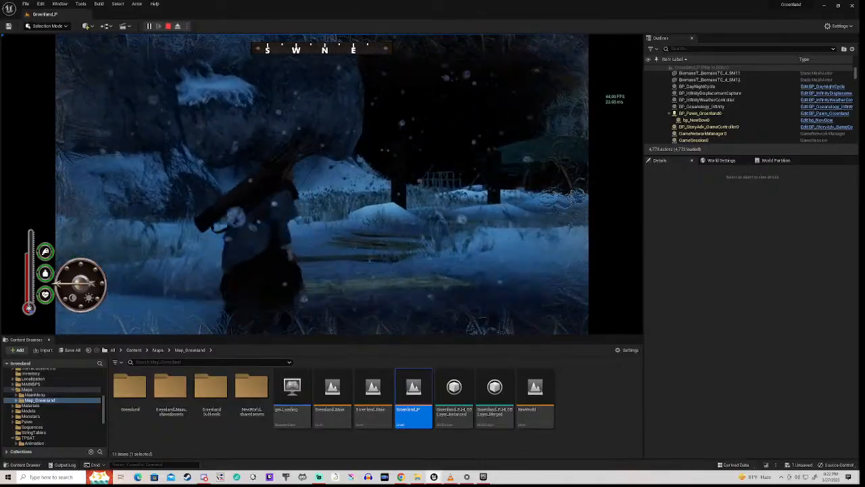
{"action": "key", "text": "w"}
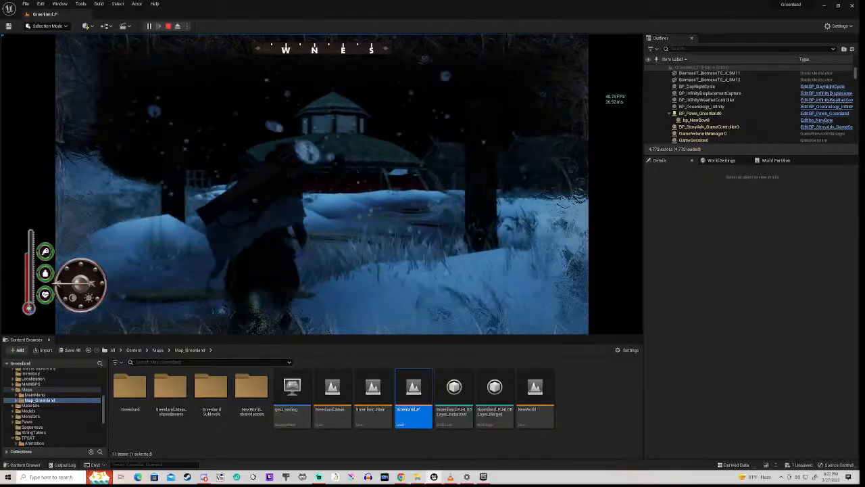
{"action": "key", "text": "w"}
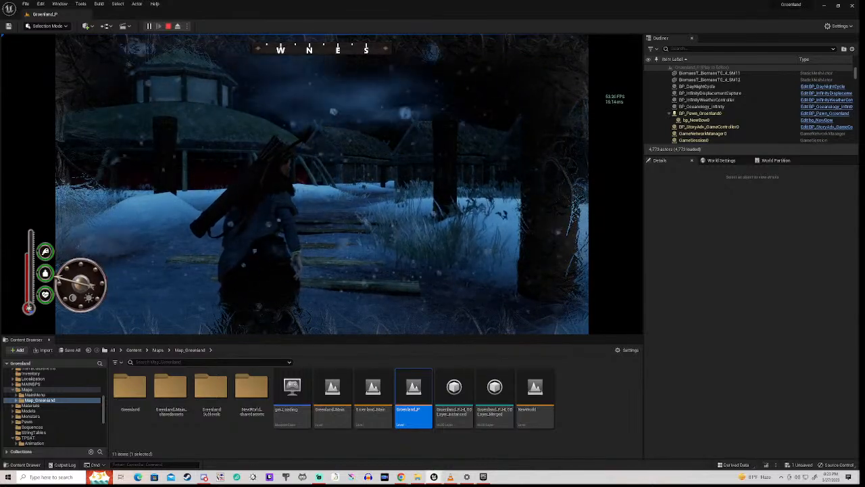
{"action": "key", "text": "w"}
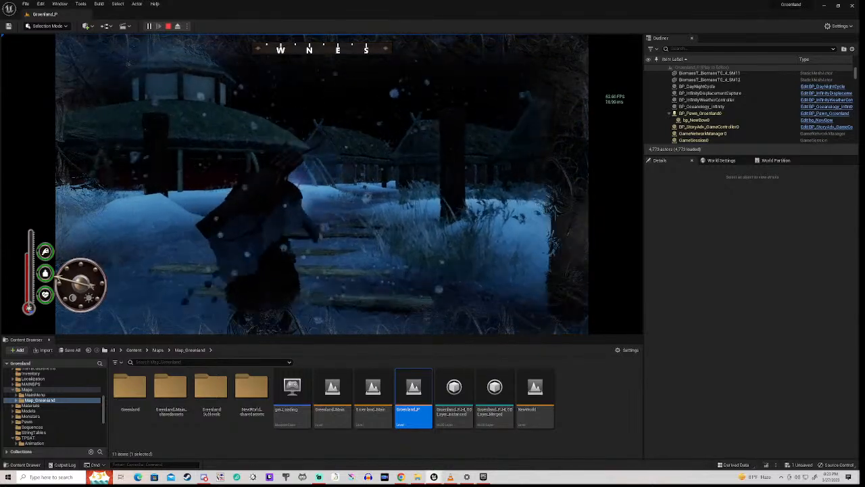
{"action": "key", "text": "w"}
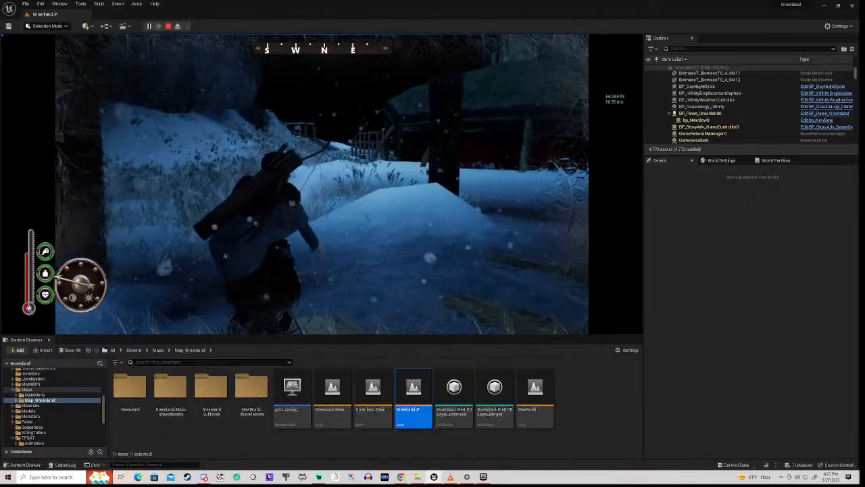
Run the character through the tall frosted grass past the timber frames and into the open log hut, checking foliage, snow cover and visibility
{"action": "key", "text": "w"}
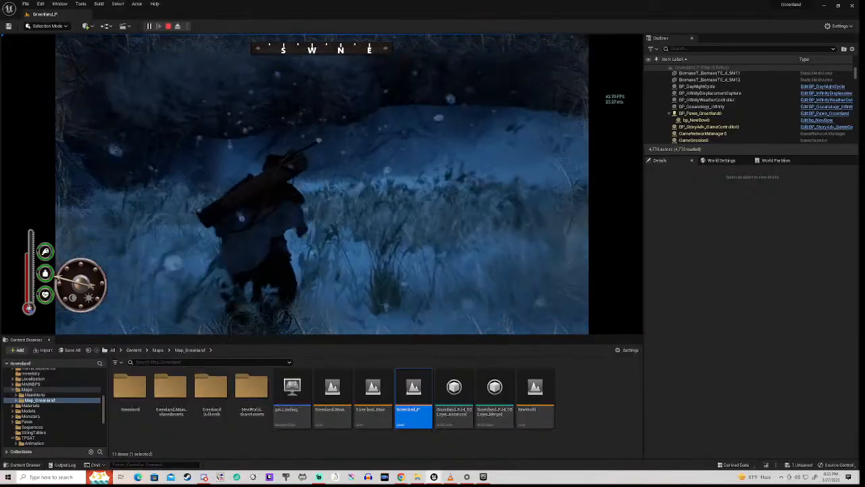
{"action": "key", "text": "w"}
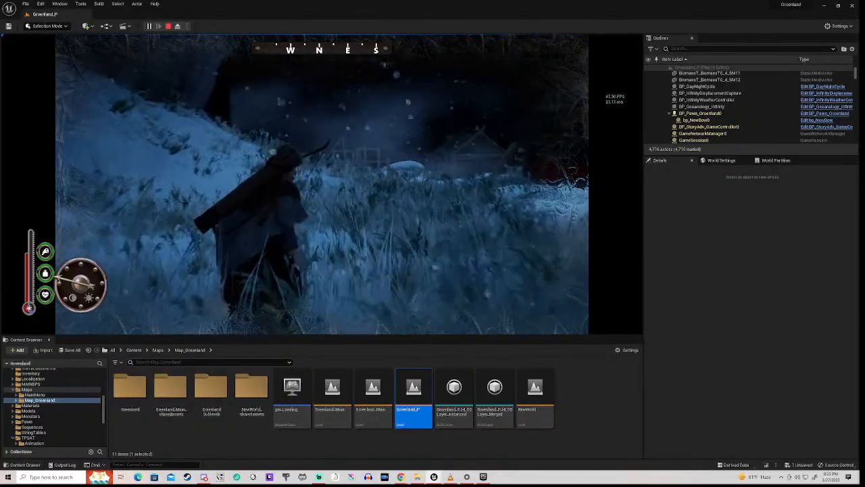
{"action": "key", "text": "w"}
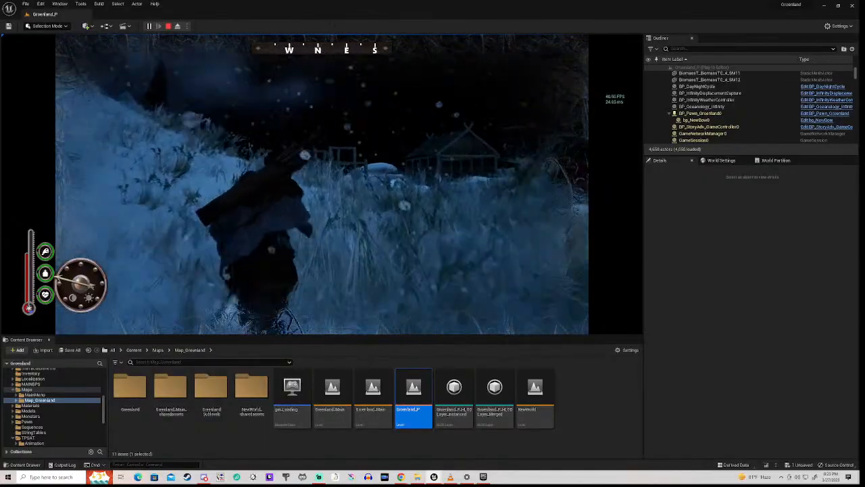
{"action": "key", "text": "w"}
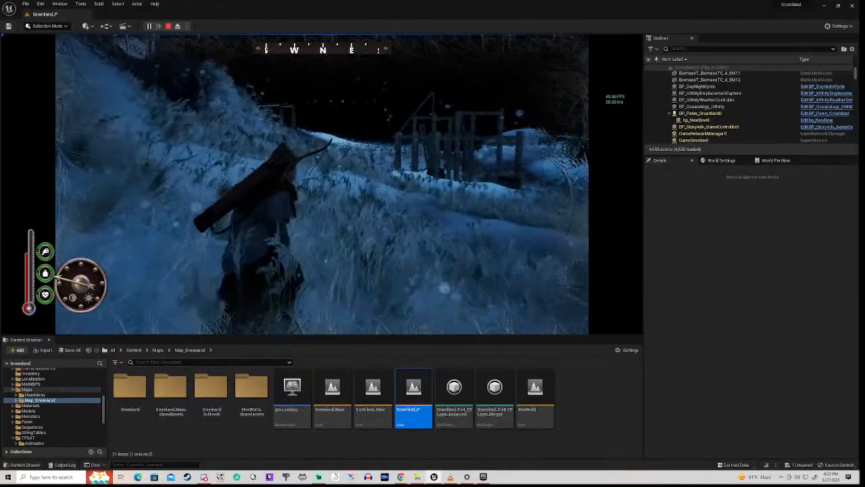
{"action": "key", "text": "w"}
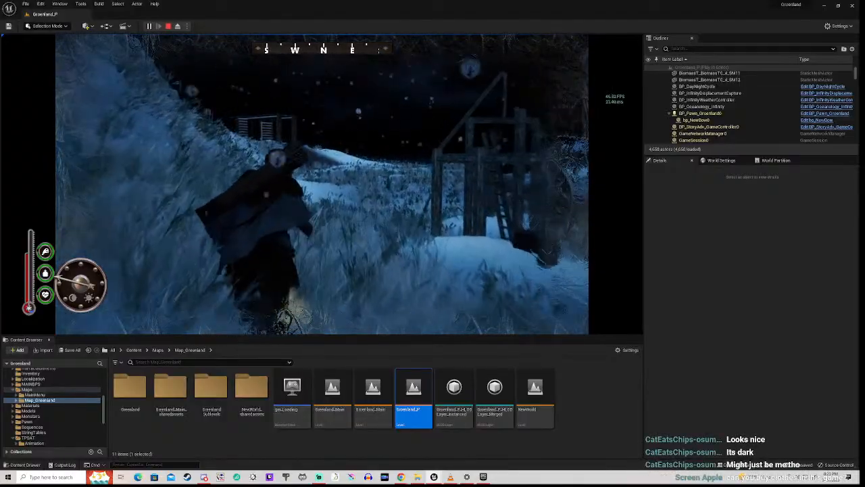
{"action": "key", "text": "w"}
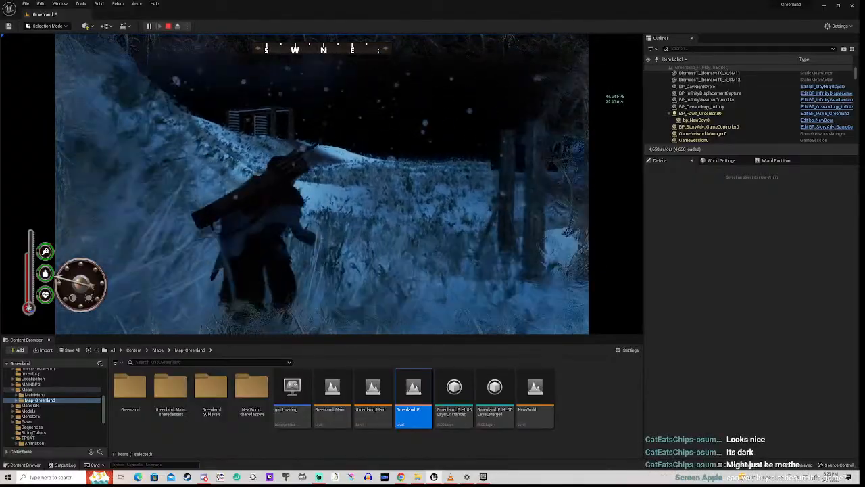
{"action": "key", "text": "w"}
{"action": "key", "text": "w"}
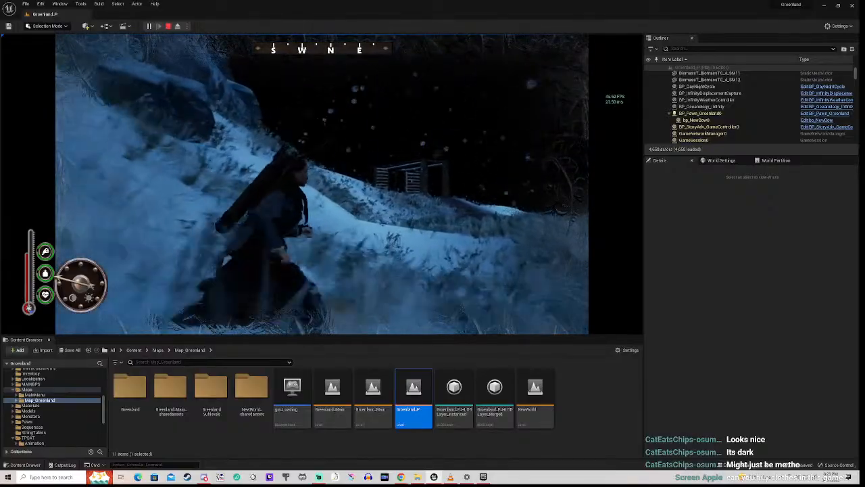
{"action": "key", "text": "w"}
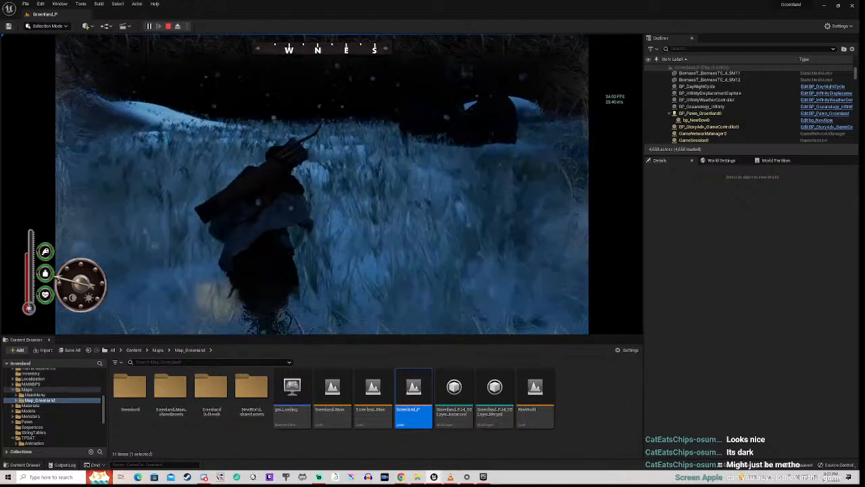
{"action": "key", "text": "w"}
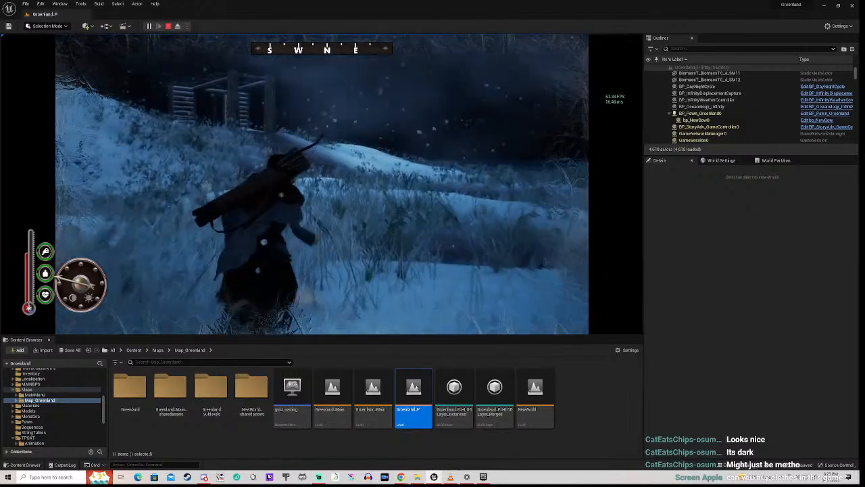
{"action": "key", "text": "w"}
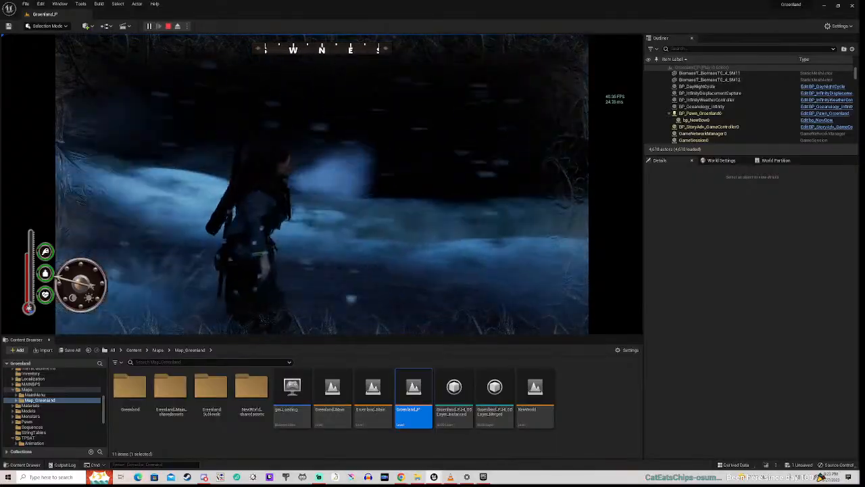
{"action": "key", "text": "w"}
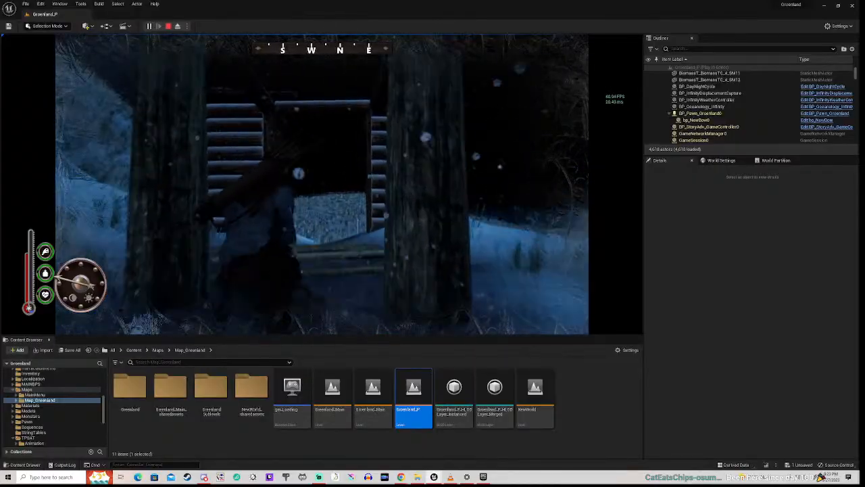
{"action": "key", "text": "w"}
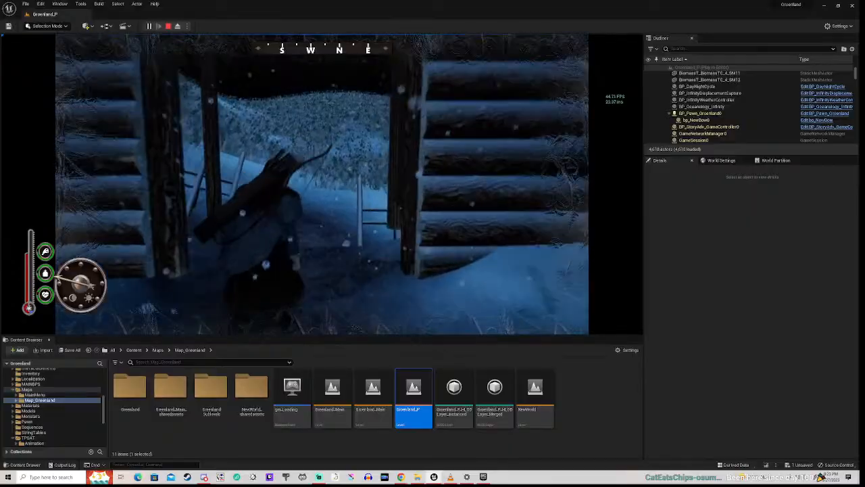
Run the character out of the log hut, through the moonlit grass and between the timber posts, checking moon and night lighting
{"action": "key", "text": "w"}
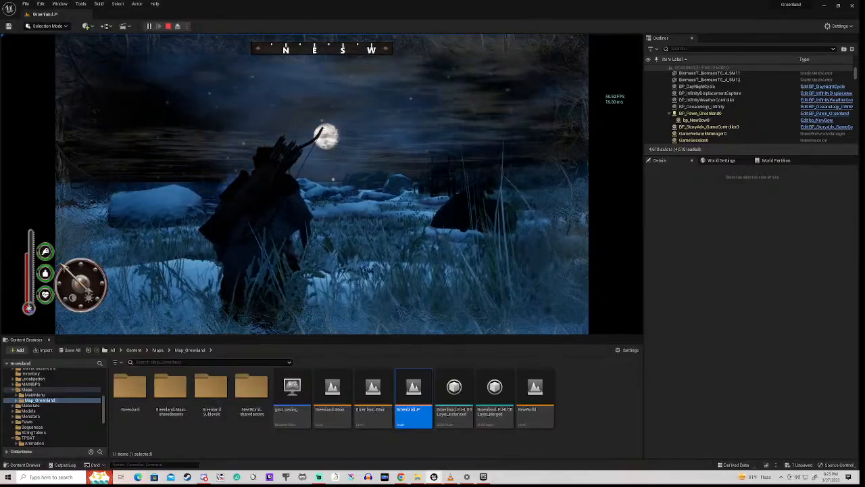
{"action": "key", "text": "w"}
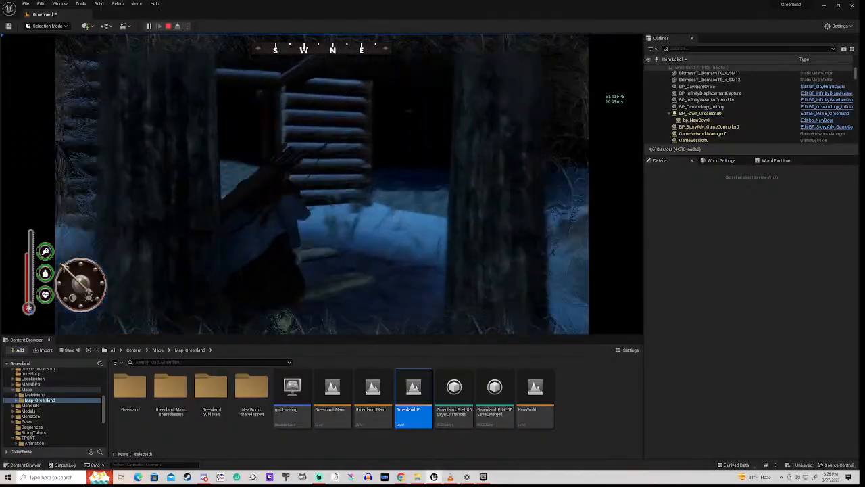
{"action": "key", "text": "w"}
{"action": "key", "text": "w"}
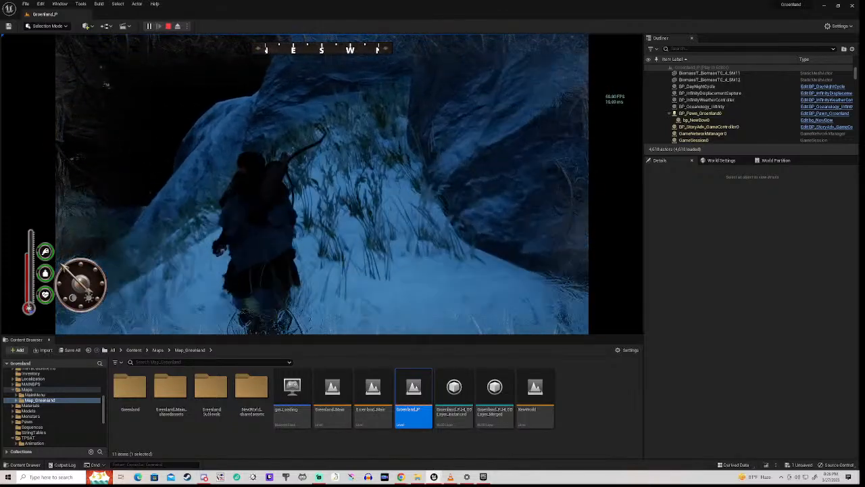
Run the character between the large boulders and past the log shelter toward the sharpened stakes, checking snow cover and water at night
{"action": "key", "text": "w"}
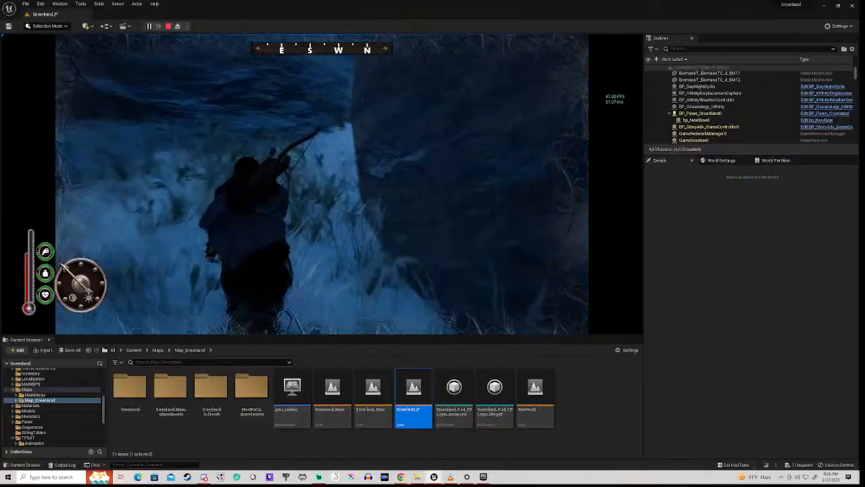
{"action": "key", "text": "w"}
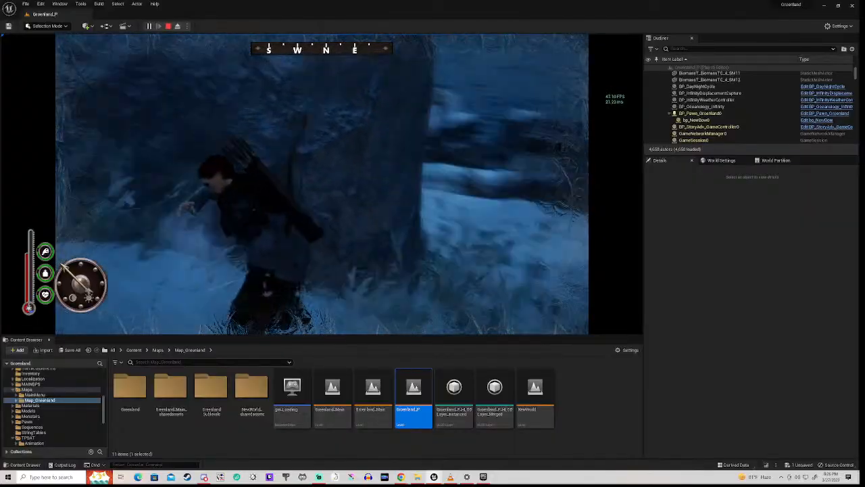
{"action": "key", "text": "w"}
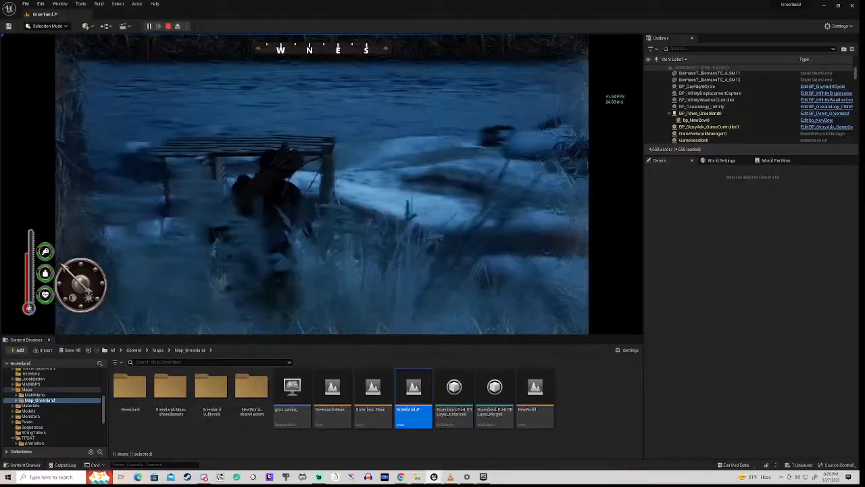
{"action": "key", "text": "w"}
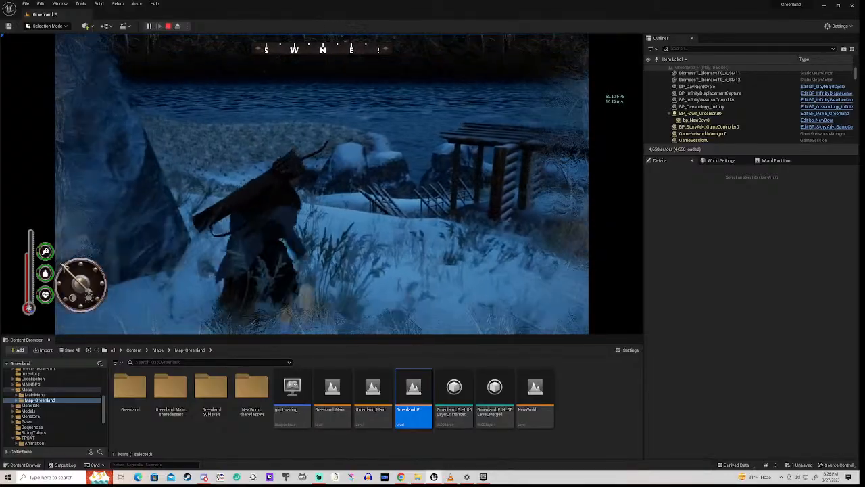
{"action": "key", "text": "w"}
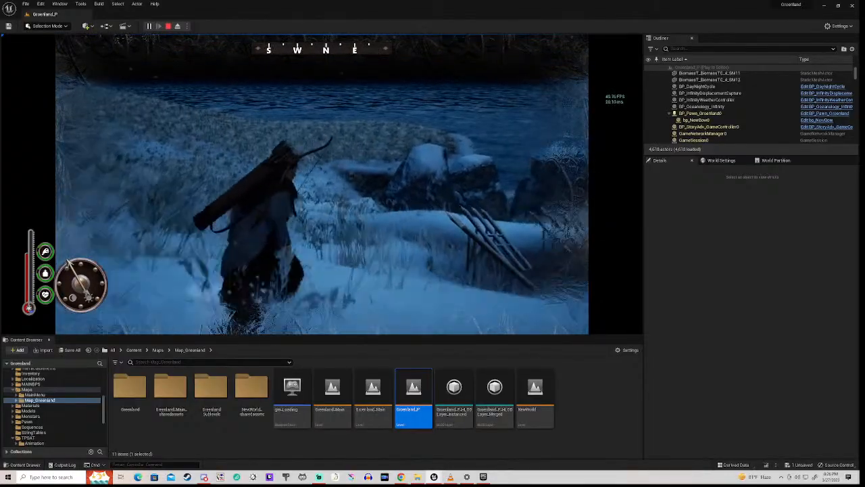
Run the character up and across the frosted grass slope above the sea, checking snow on the hillside and darkness beyond it
{"action": "key", "text": "w"}
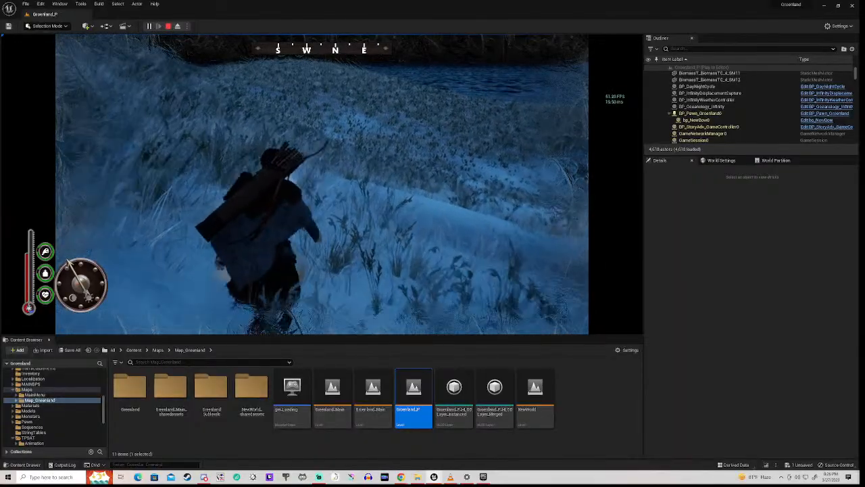
{"action": "key", "text": "w"}
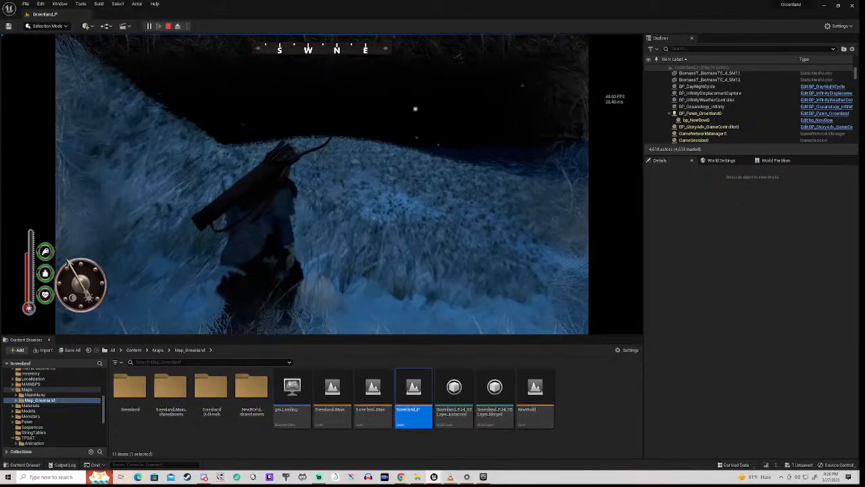
{"action": "key", "text": "w"}
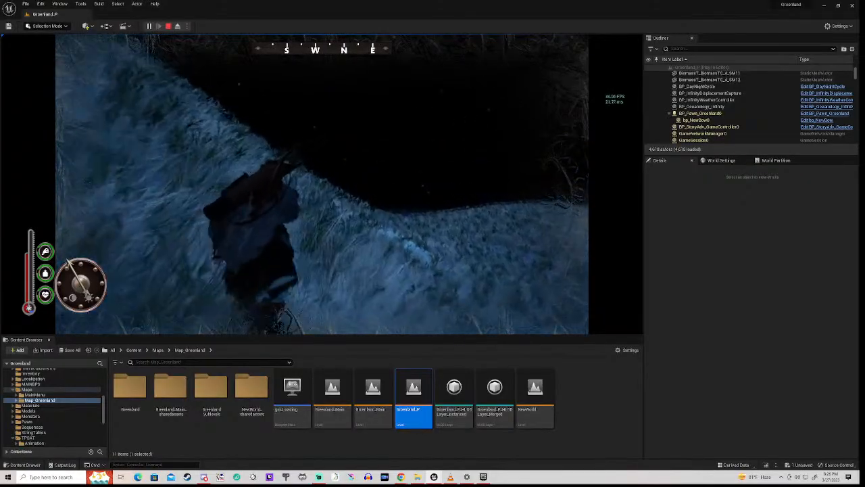
{"action": "key", "text": "w"}
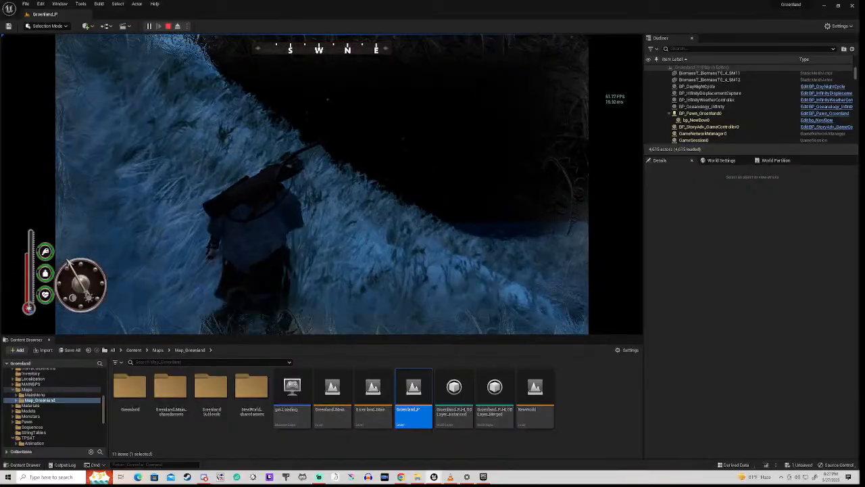
{"action": "key", "text": "w"}
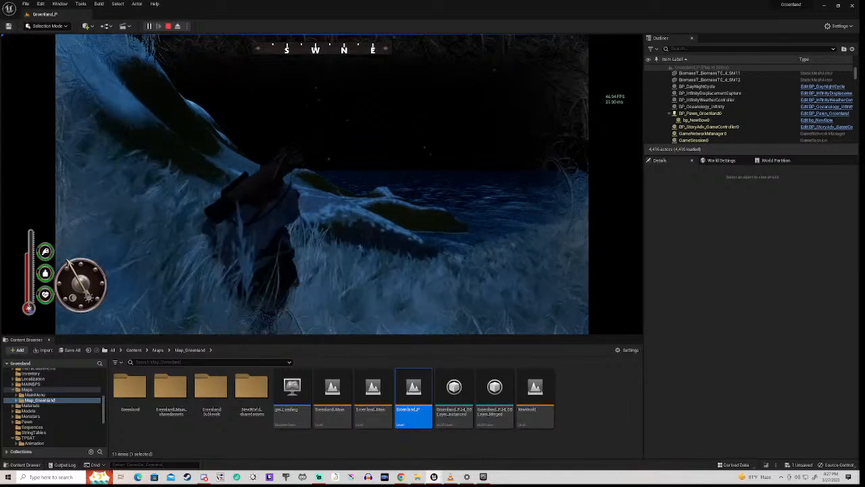
{"action": "key", "text": "w"}
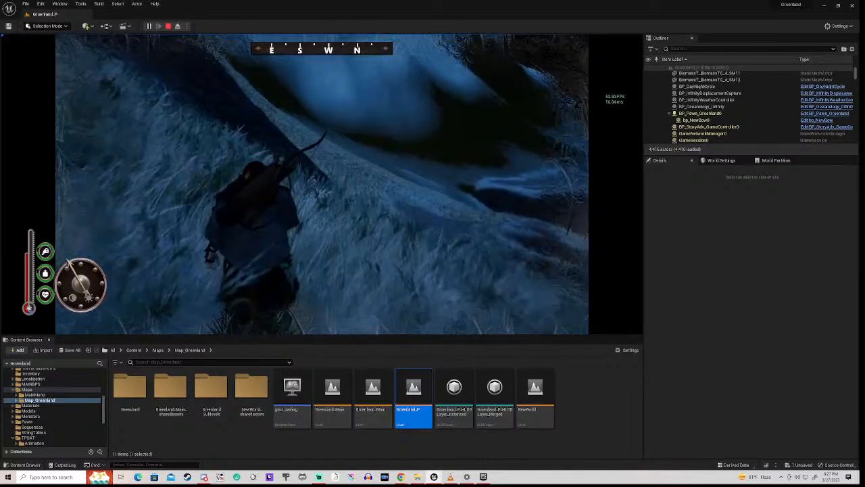
{"action": "key", "text": "w"}
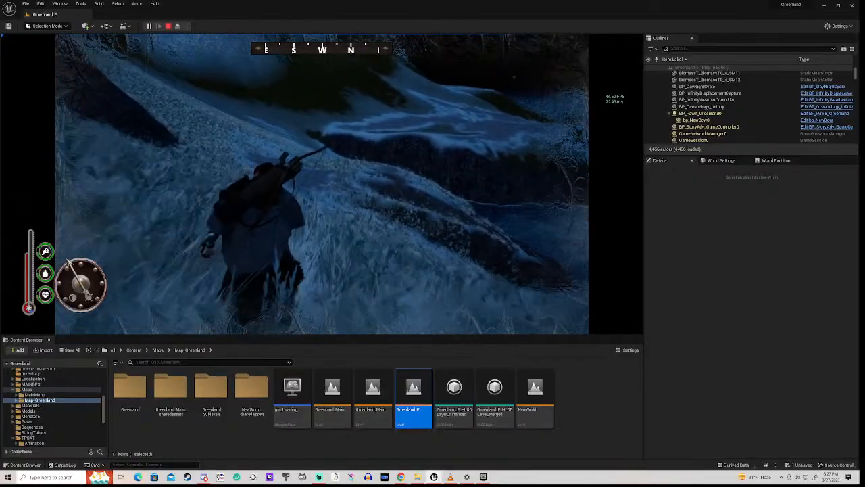
Run the character down to the rocky inlet, check water and shoreline lighting, and end the play session
{"action": "key", "text": "w"}
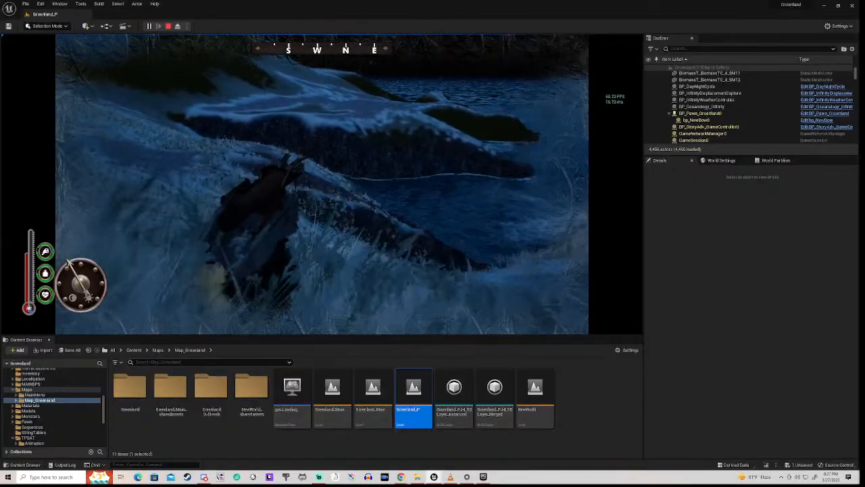
{"action": "key", "text": "w"}
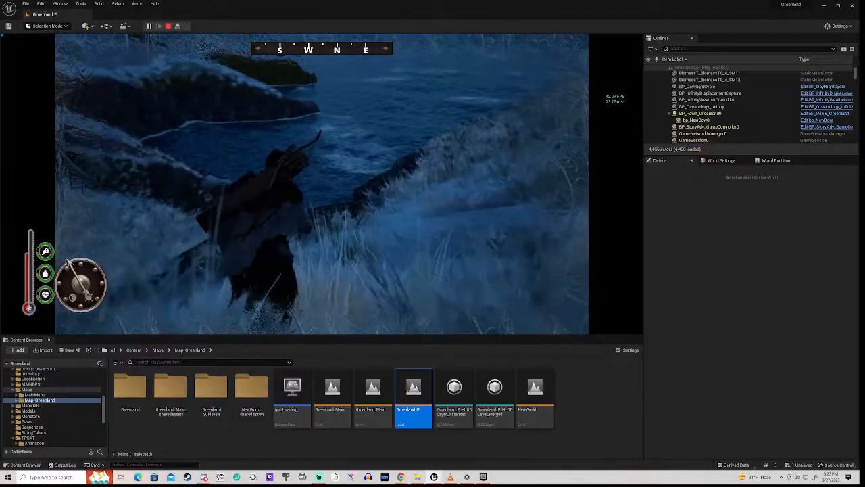
{"action": "key", "text": "w"}
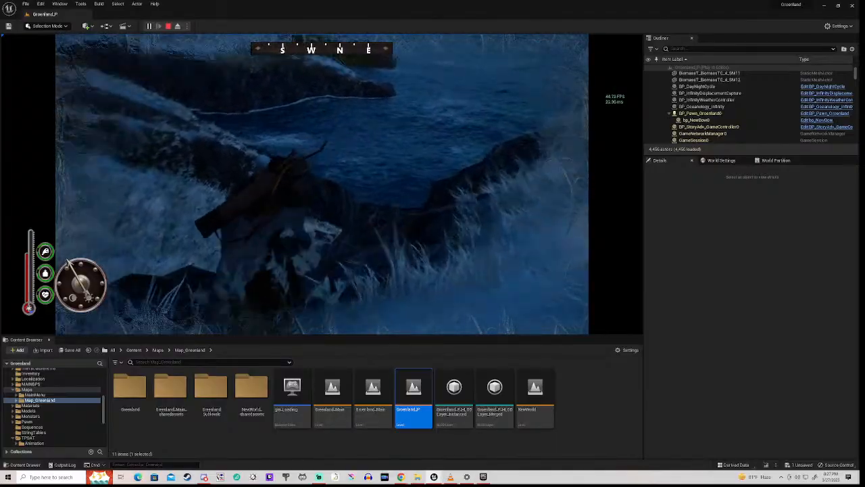
{"action": "key", "text": "w"}
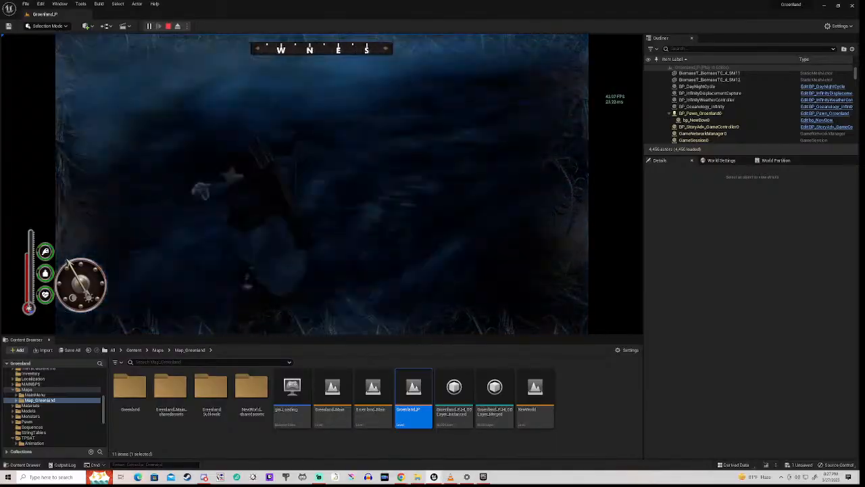
{"action": "key", "text": "w"}
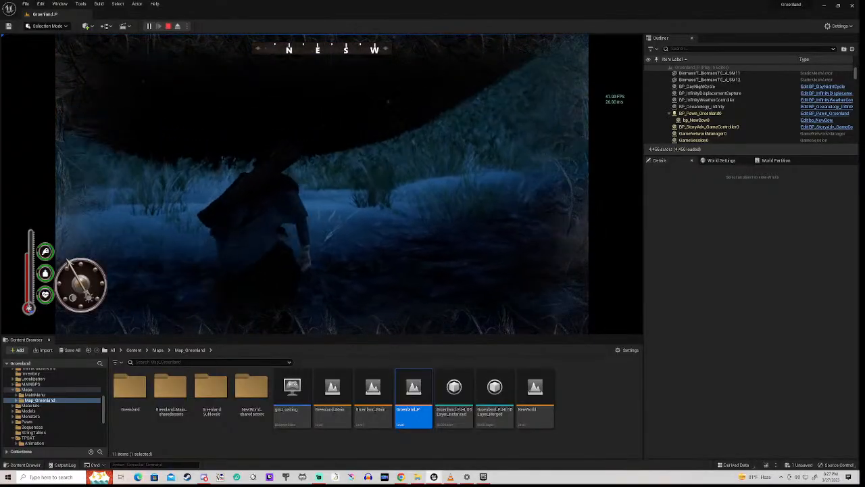
{"action": "key", "text": "Escape"}
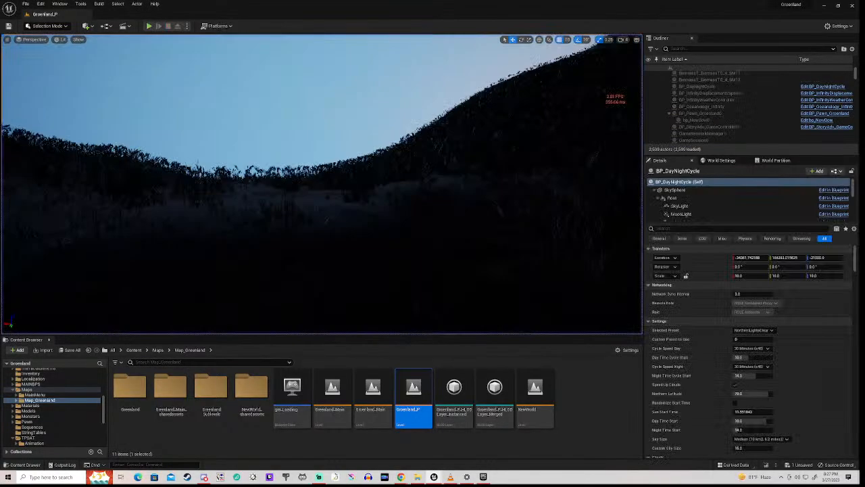
Examine the dark hillside, snowy peaks and sea around the inlet in the level editor view
{"action": "right_click_drag", "start_coordinate": [322, 184], "coordinate": [588, 186]}
{"action": "right_click_drag", "start_coordinate": [322, 184], "coordinate": [271, 193]}
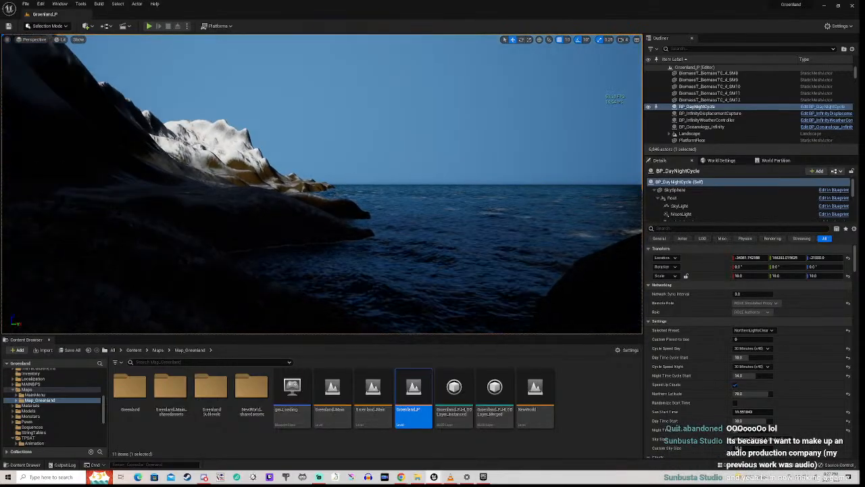
{"action": "right_click_drag", "start_coordinate": [322, 184], "coordinate": [558, 182]}
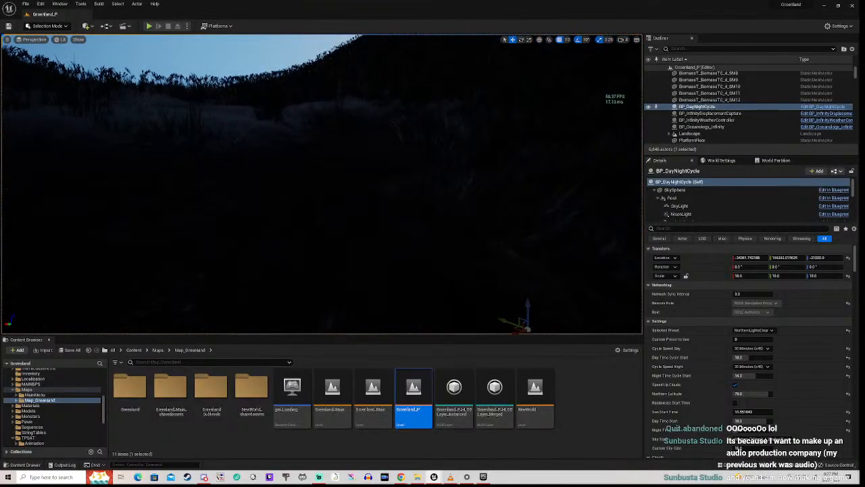
{"action": "right_click_drag", "start_coordinate": [322, 184], "coordinate": [404, 202]}
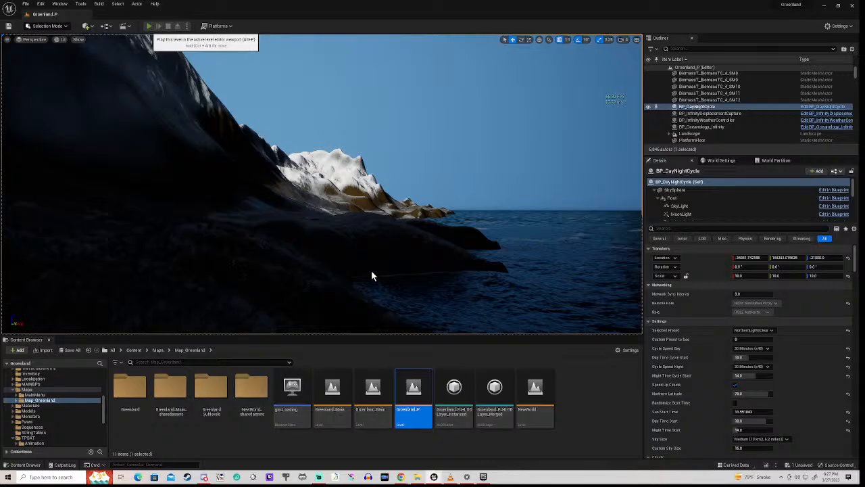
Play-test Greenland_P in daylight, running past the log steps and up the snowy slope and crouching there to check snow, foliage and sky
{"action": "key", "text": "alt+p"}
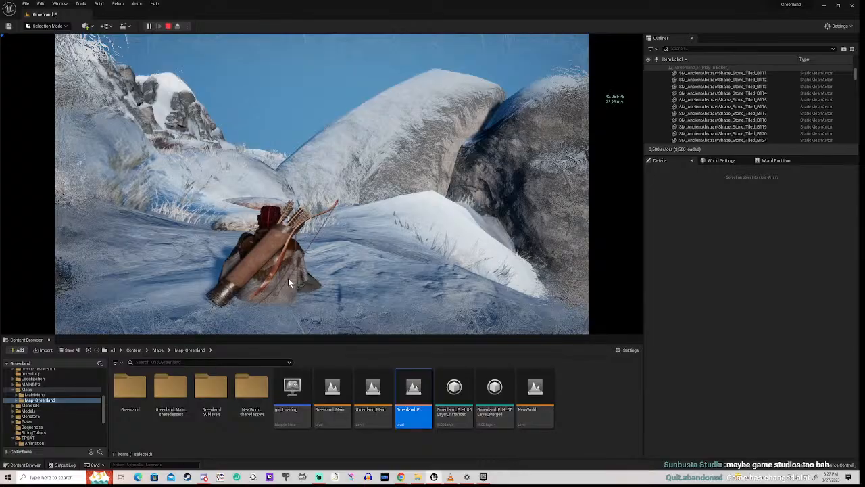
{"action": "left_click", "coordinate": [288, 278]}
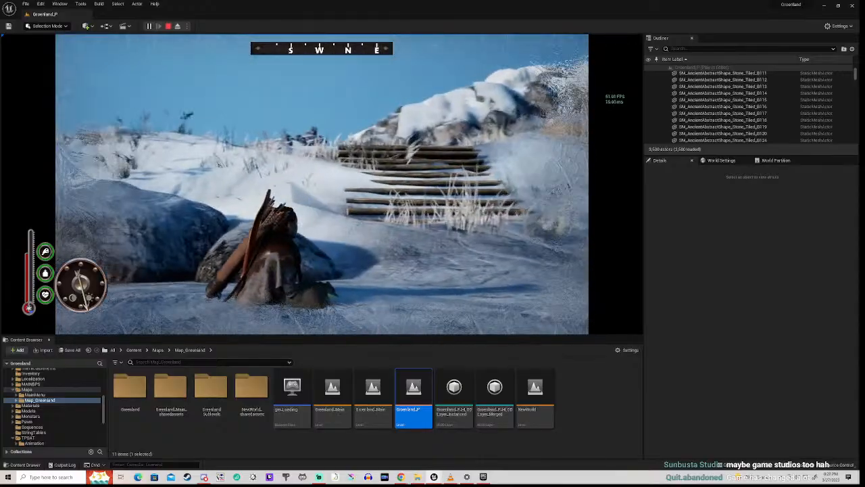
{"action": "key", "text": "w"}
{"action": "key", "text": "w"}
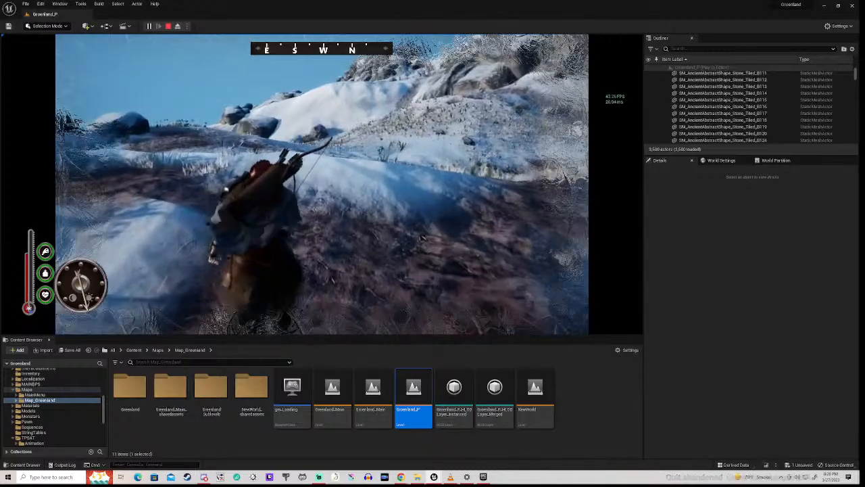
{"action": "key", "text": "w"}
{"action": "key", "text": "w"}
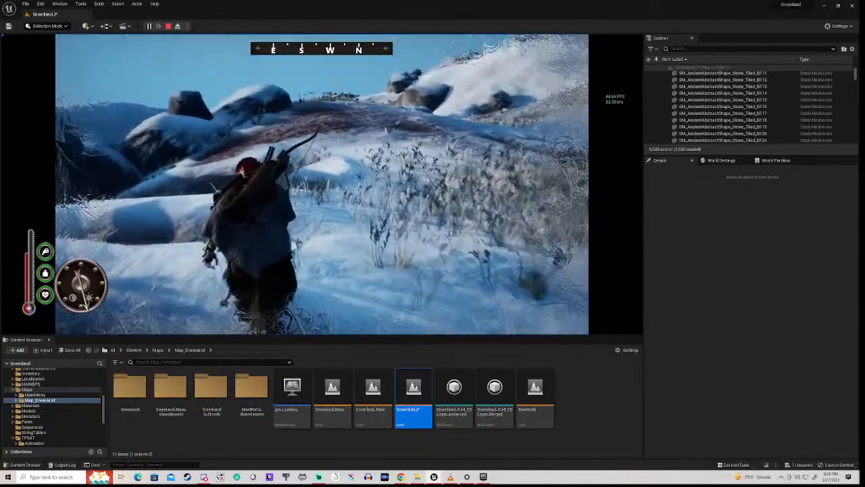
{"action": "key", "text": "w"}
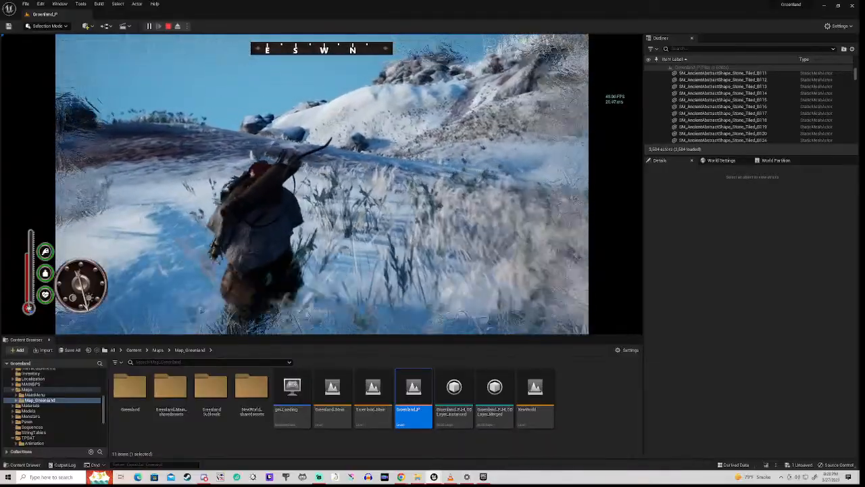
{"action": "key", "text": "w"}
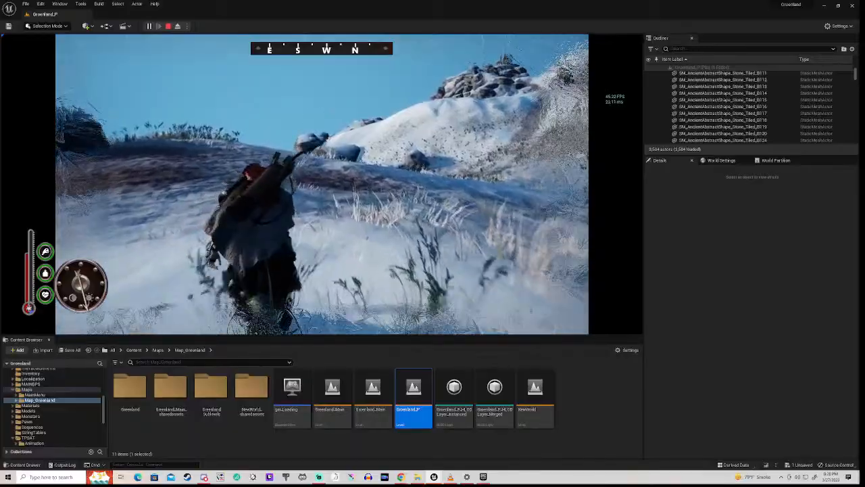
{"action": "key", "text": "c"}
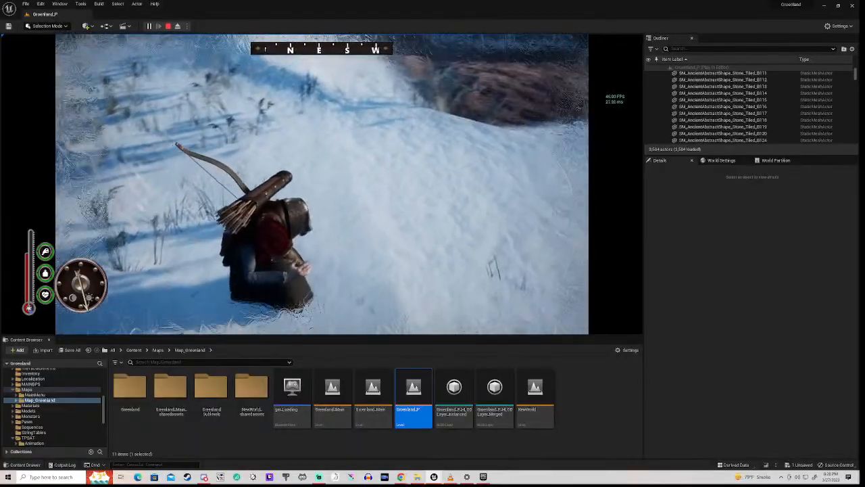
{"action": "key", "text": "w"}
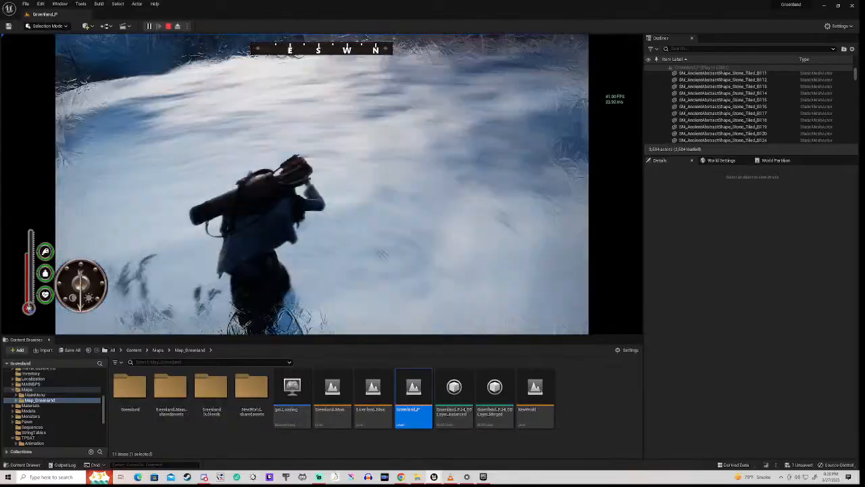
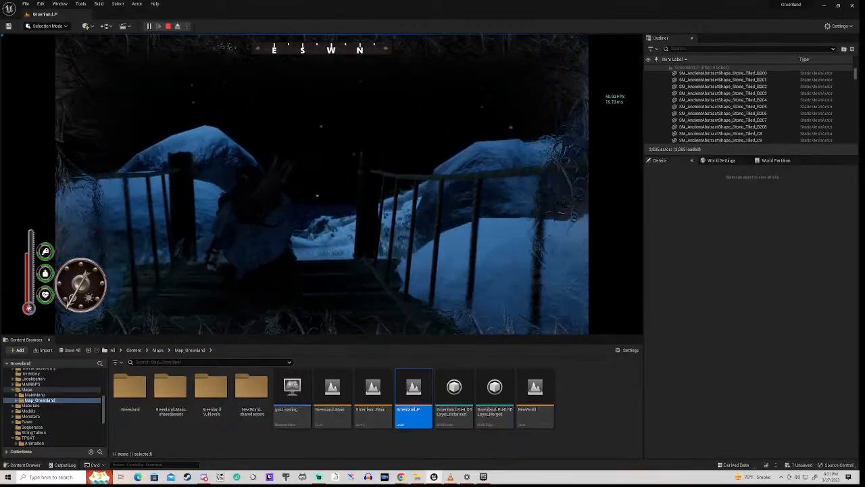
Run the character across the wooden bridge and down the snowy slope at night, checking snow, grass and sea toward the shore
{"action": "key", "text": "w"}
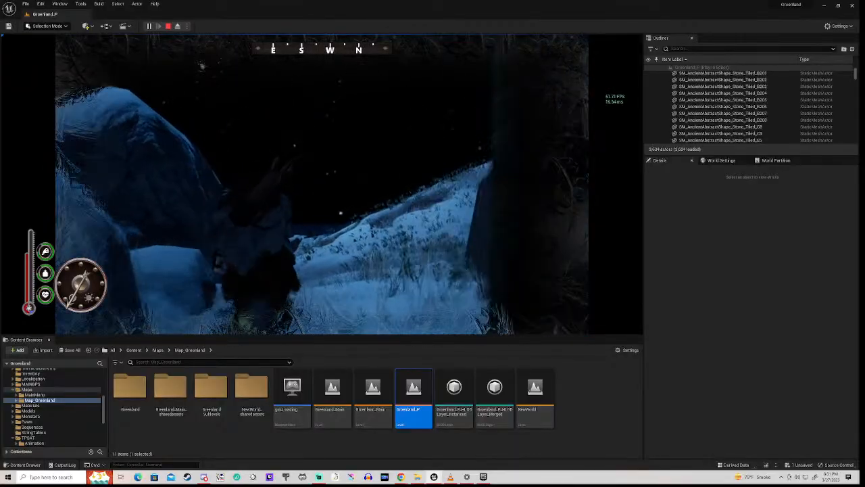
{"action": "key", "text": "w"}
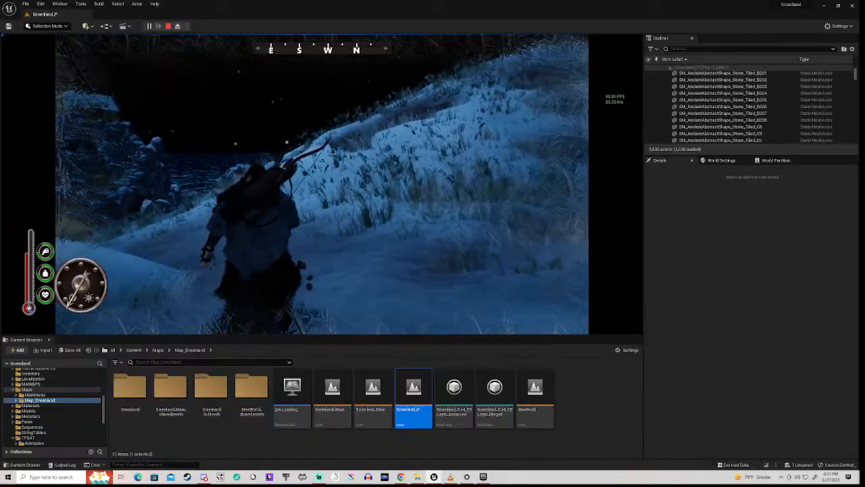
{"action": "key", "text": "w"}
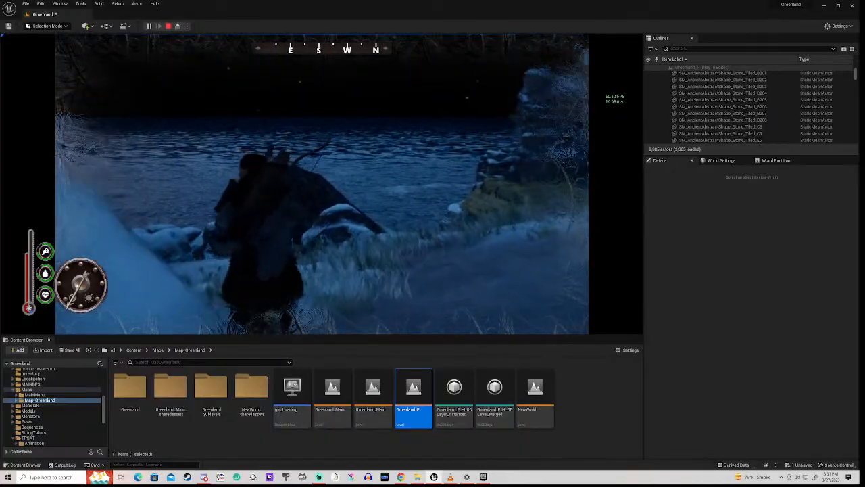
{"action": "key", "text": "w"}
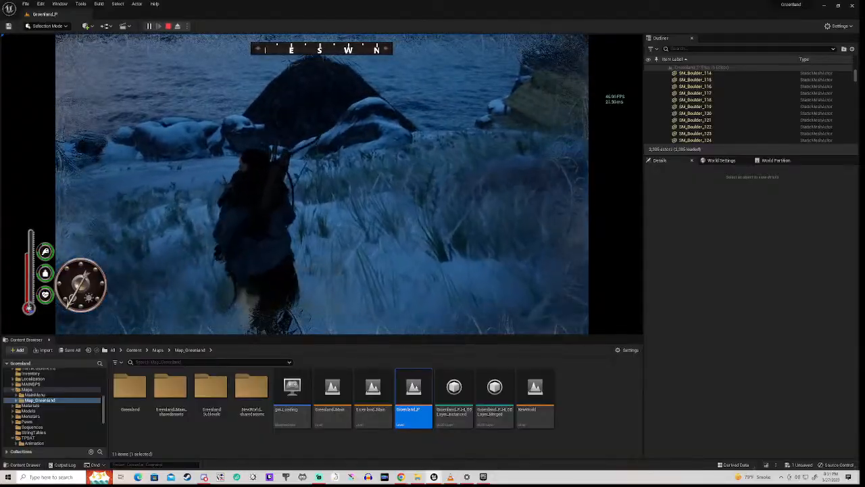
{"action": "key", "text": "w"}
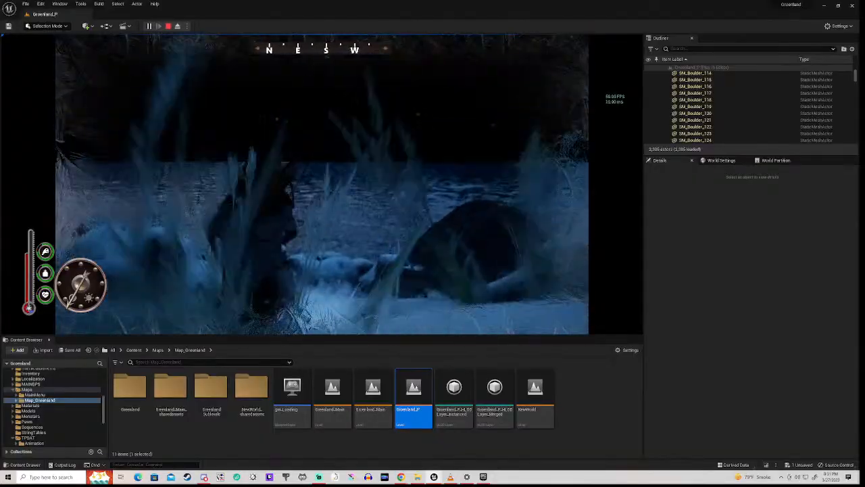
{"action": "key", "text": "w"}
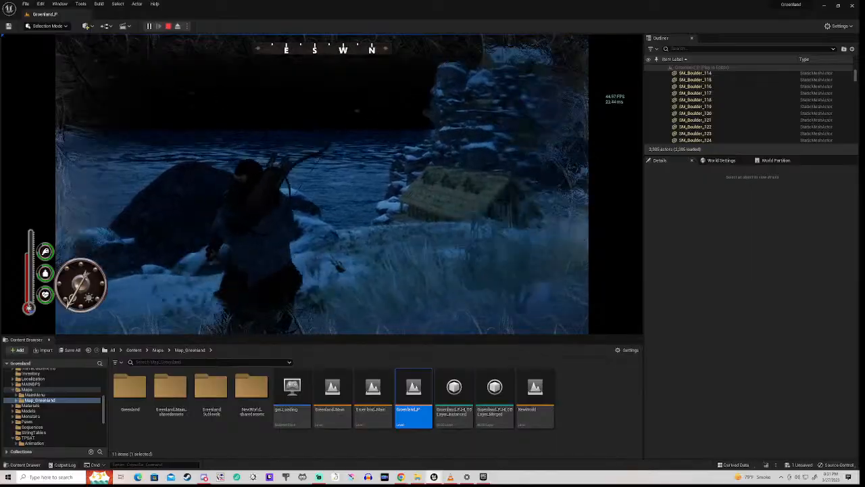
Run through the frosted grass toward the thatched longhouse below the cliff, checking night lighting on roofs, boulders and ground snow
{"action": "key", "text": "w"}
{"action": "key", "text": "w"}
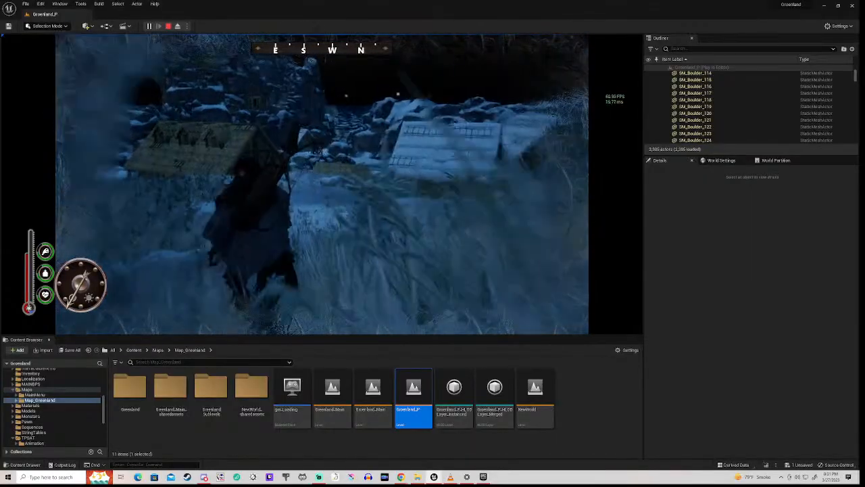
{"action": "key", "text": "w"}
{"action": "key", "text": "w"}
{"action": "key", "text": "w"}
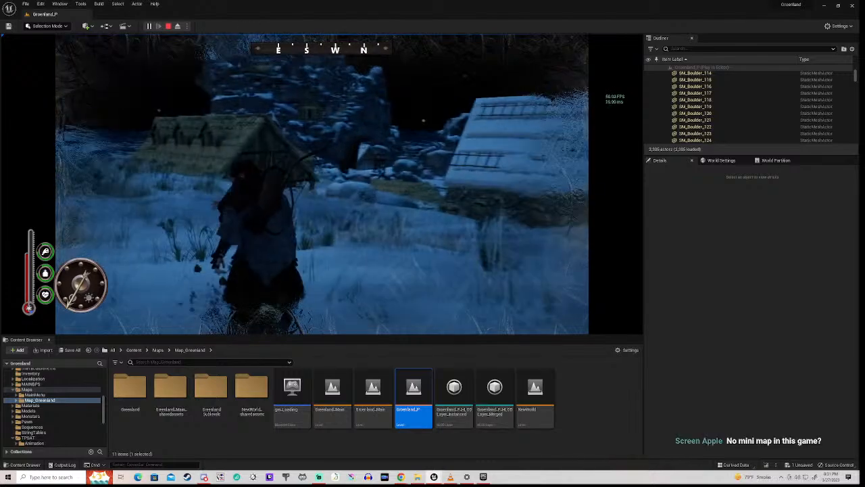
{"action": "key", "text": "w"}
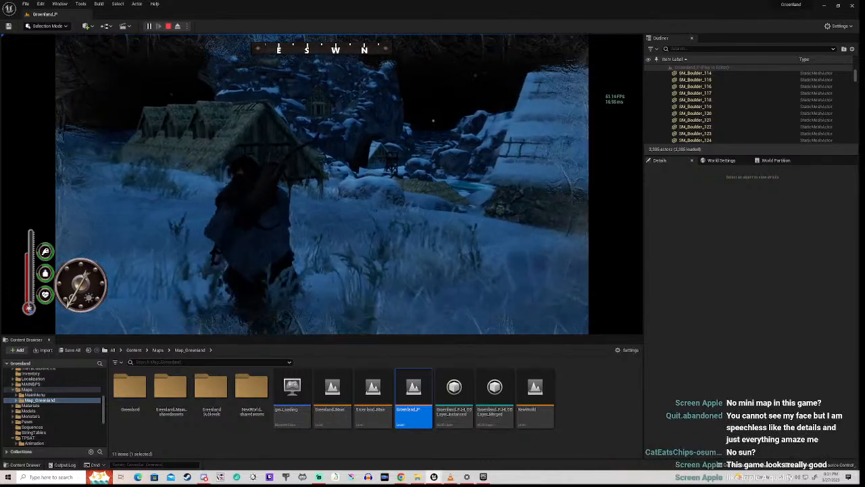
{"action": "key", "text": "w"}
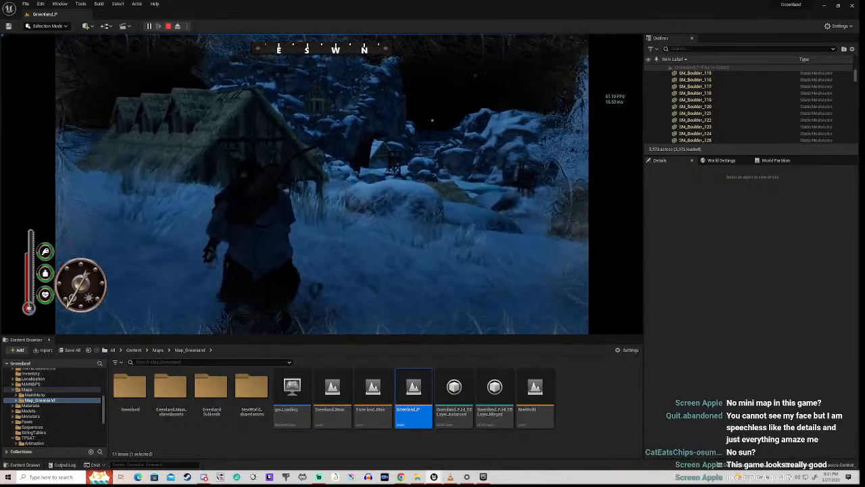
{"action": "key", "text": "w"}
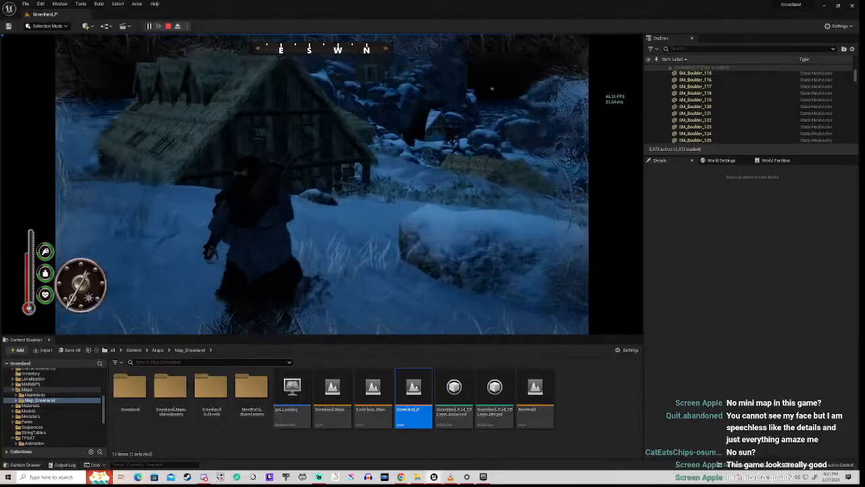
Run the character past the longhouse toward the wooden watchtower, examining snow coverage on the rocky ridge and the dark sky
{"action": "key", "text": "w"}
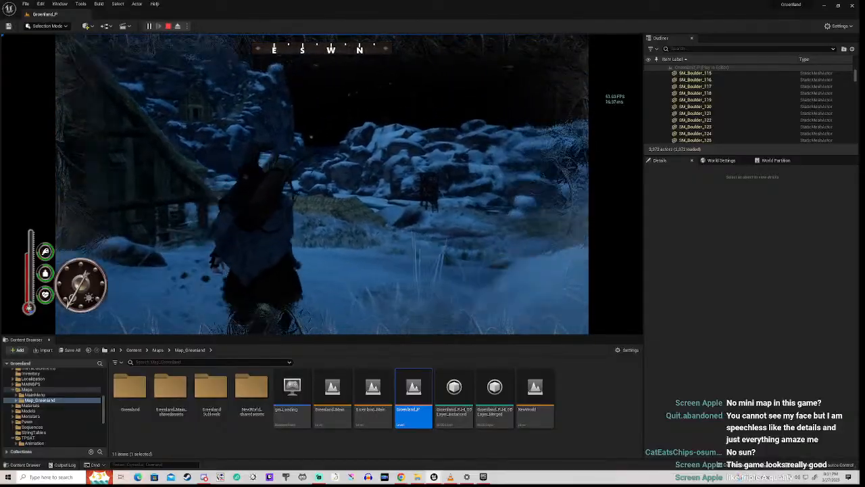
{"action": "key", "text": "w"}
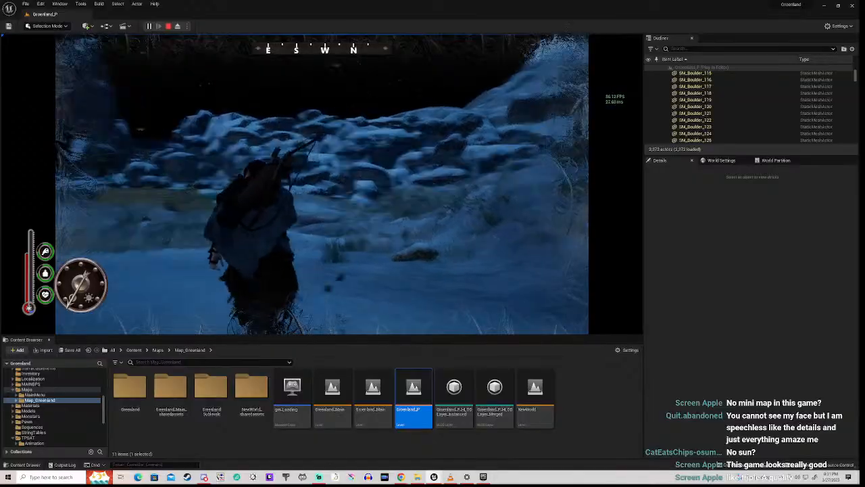
{"action": "key", "text": "w"}
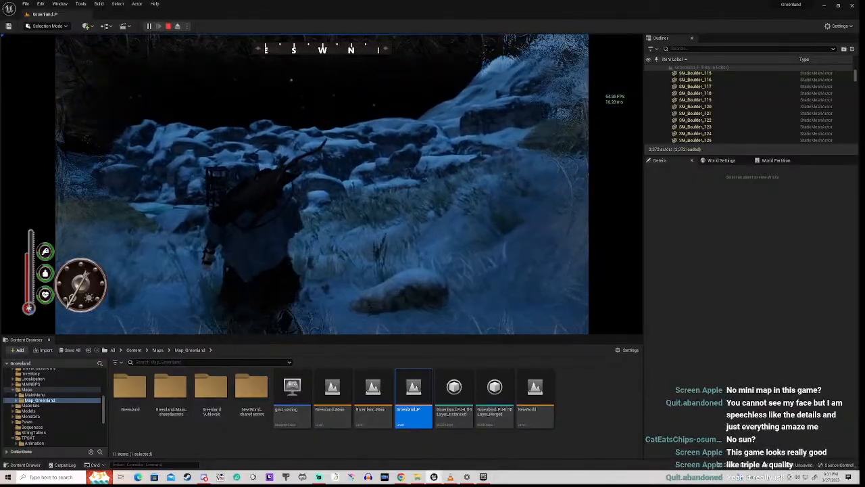
{"action": "key", "text": "w"}
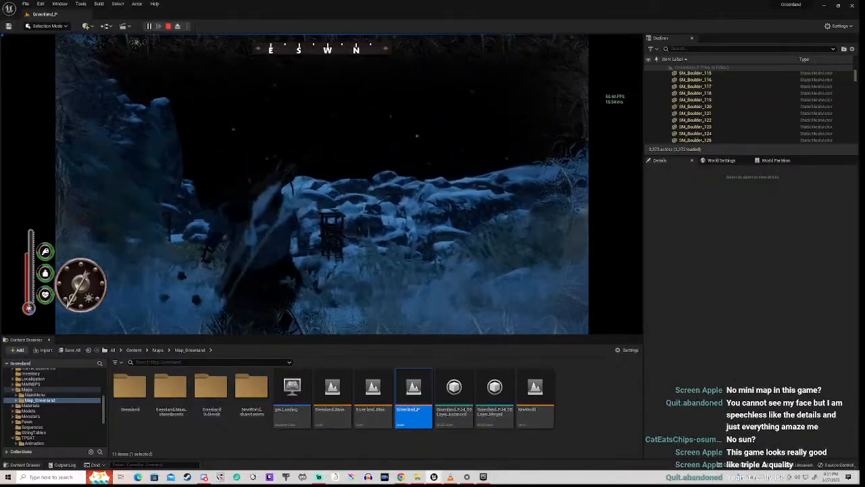
{"action": "key", "text": "w"}
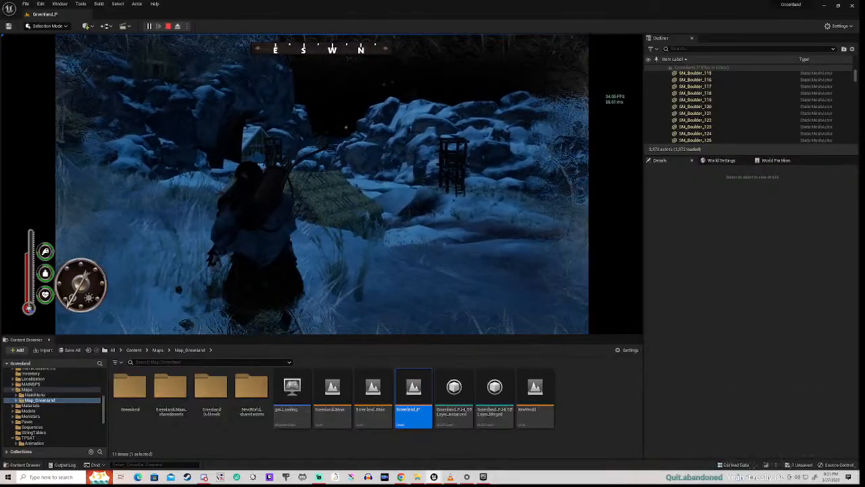
{"action": "key", "text": "w"}
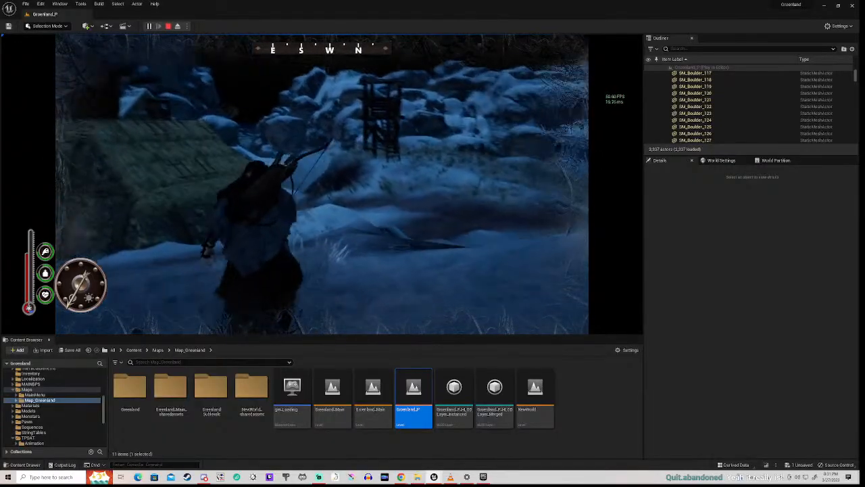
{"action": "key", "text": "w"}
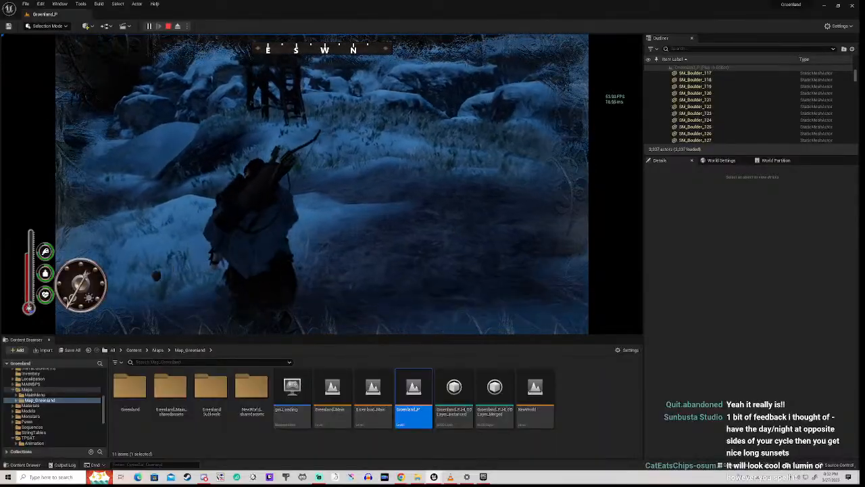
Run through the wooden gate and up the stone steps, inspecting night lighting around the stairs and the village beyond
{"action": "key", "text": "w"}
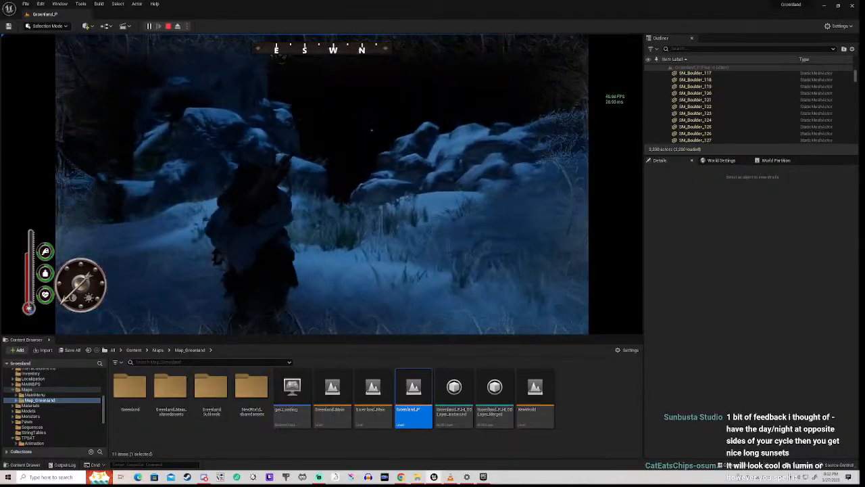
{"action": "key", "text": "w"}
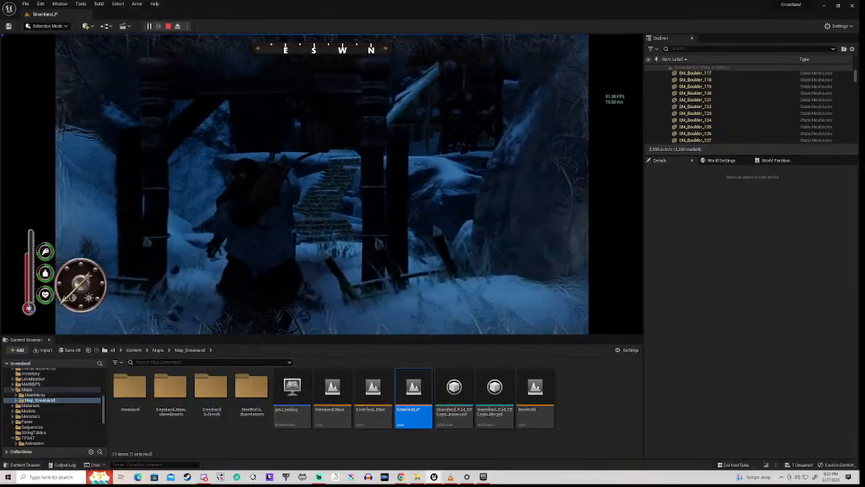
{"action": "key", "text": "w"}
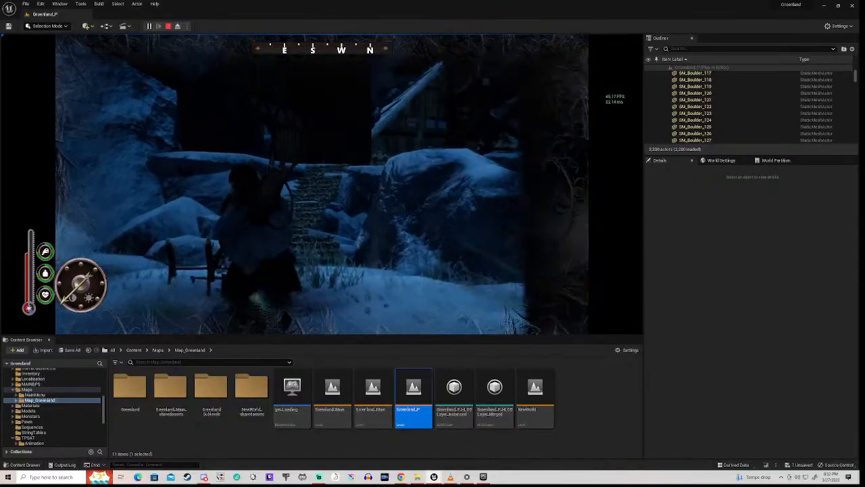
{"action": "key", "text": "w"}
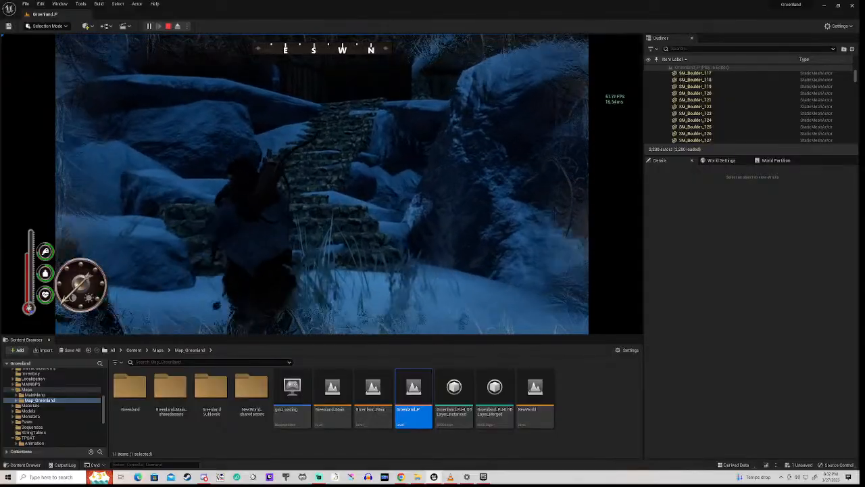
{"action": "key", "text": "w"}
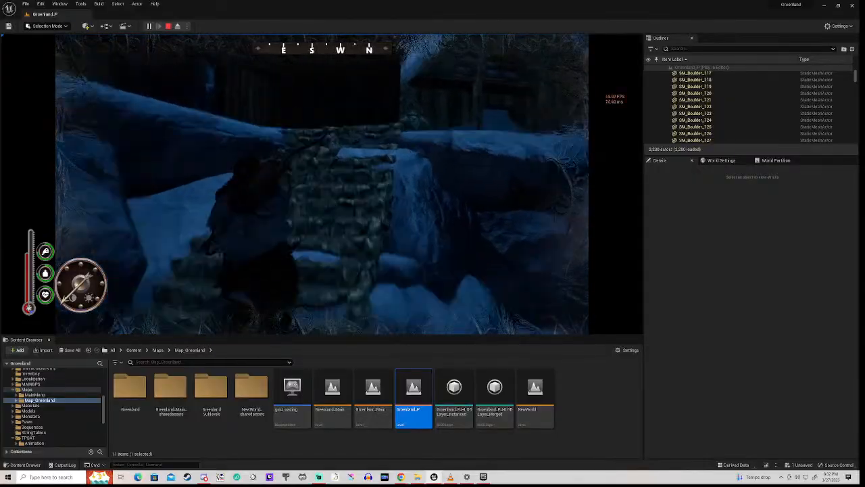
{"action": "key", "text": "w"}
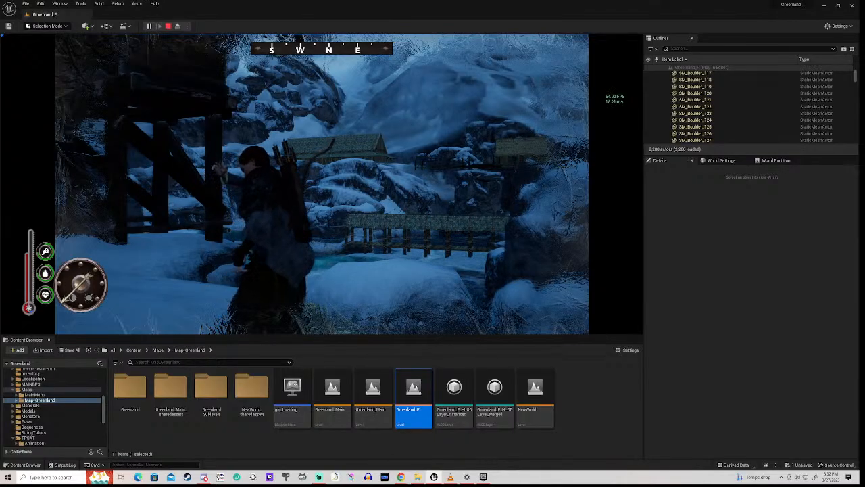
Move the character around the timber buildings above the steps, checking darkness by the walls and snow on the surrounding boulders
{"action": "key", "text": "w"}
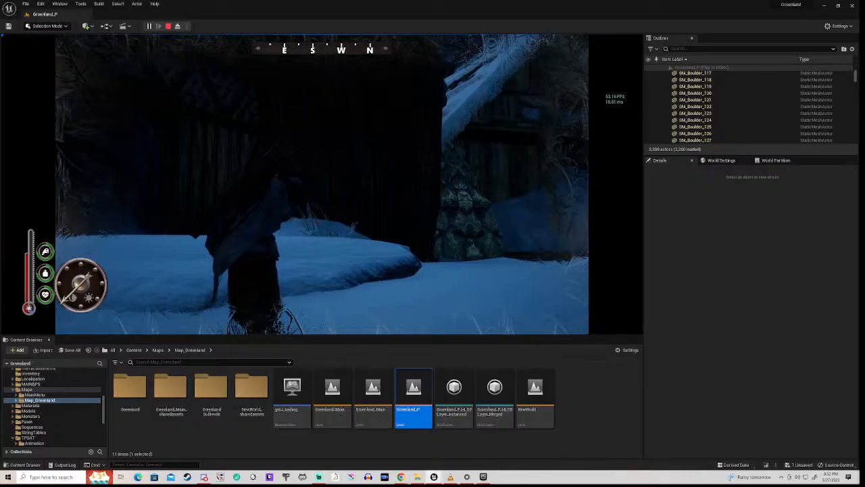
{"action": "key", "text": "w"}
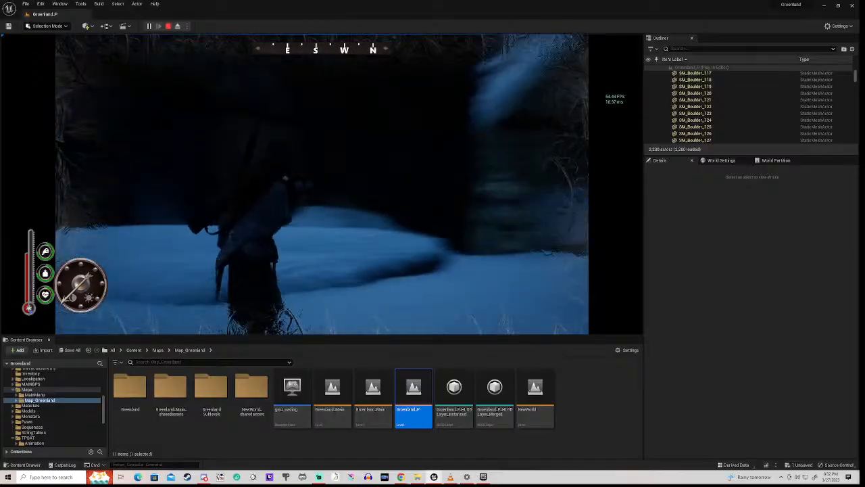
{"action": "key", "text": "w"}
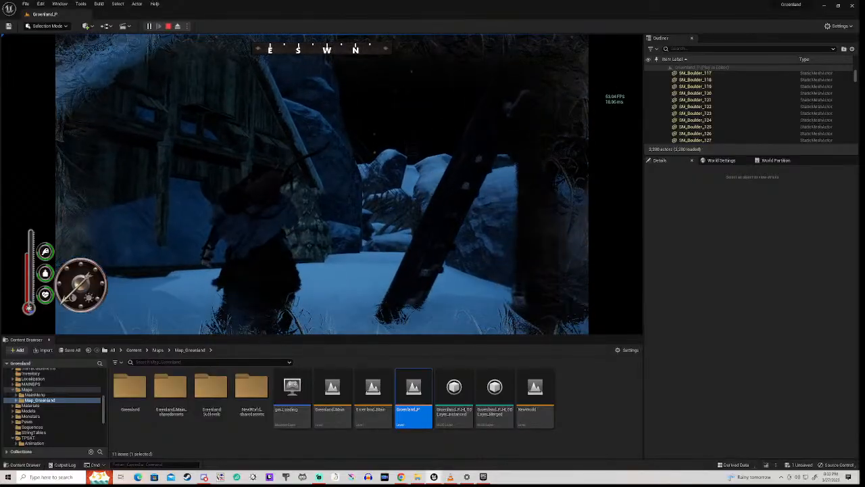
{"action": "key", "text": "w"}
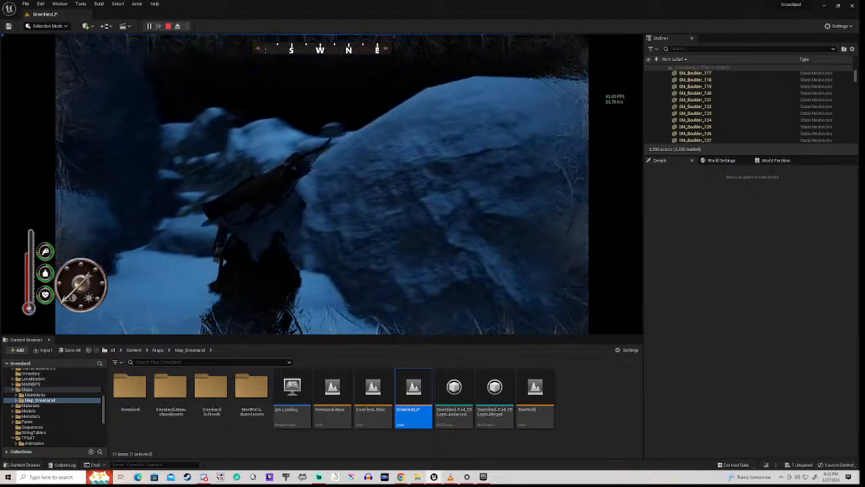
{"action": "key", "text": "w"}
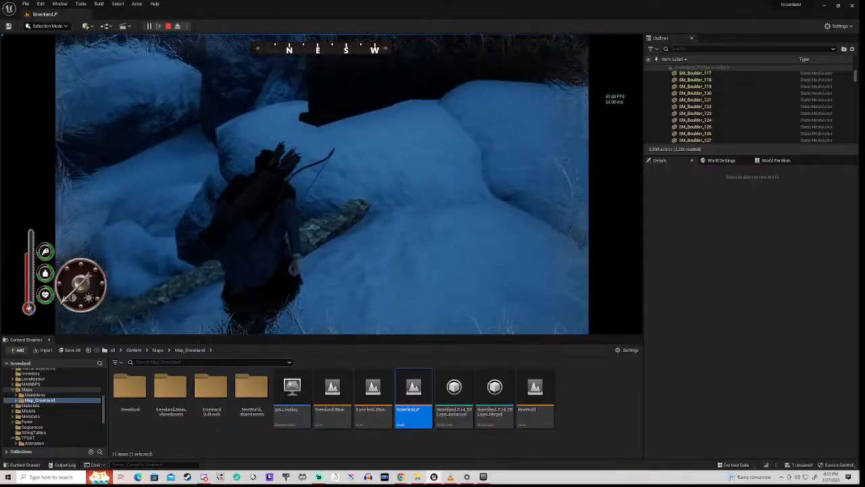
Run the character around the wooden gate and back to the thatched houses, checking snowy ground, foliage and the distant hillside
{"action": "key", "text": "w"}
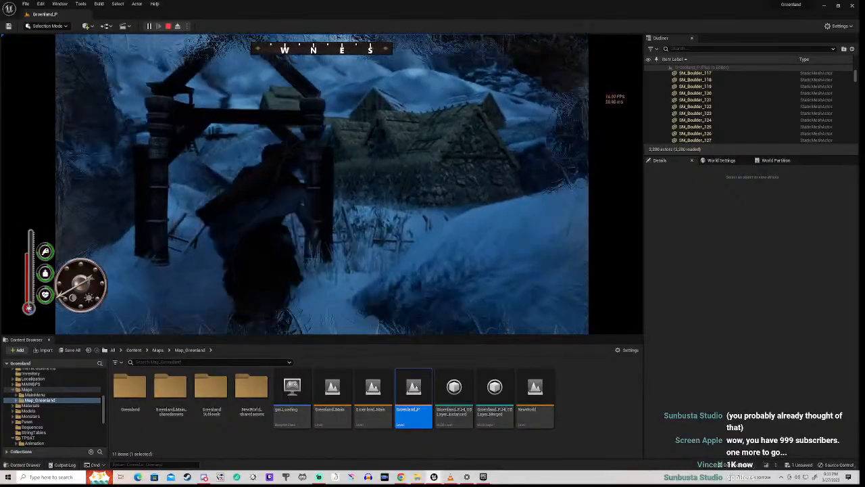
{"action": "key", "text": "w"}
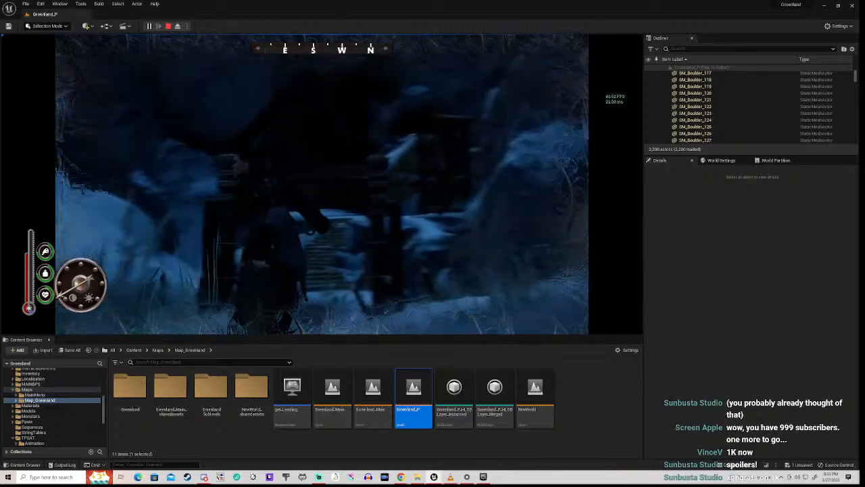
{"action": "key", "text": "w"}
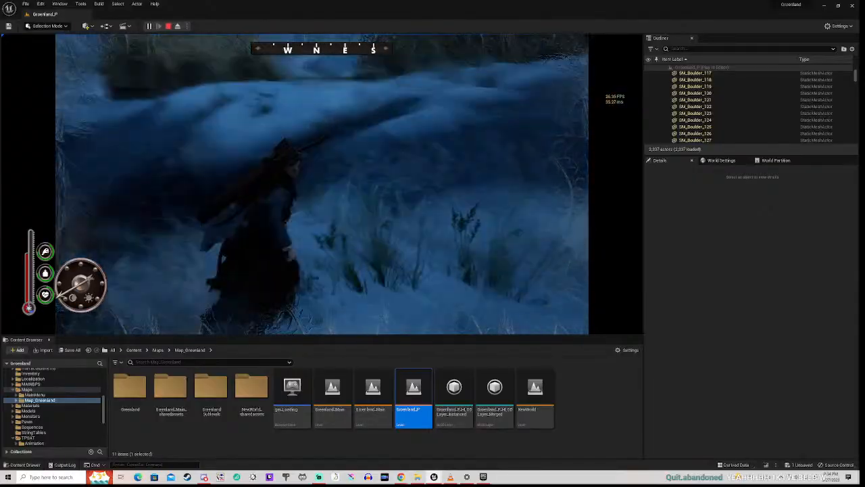
{"action": "key", "text": "w"}
{"action": "key", "text": "w"}
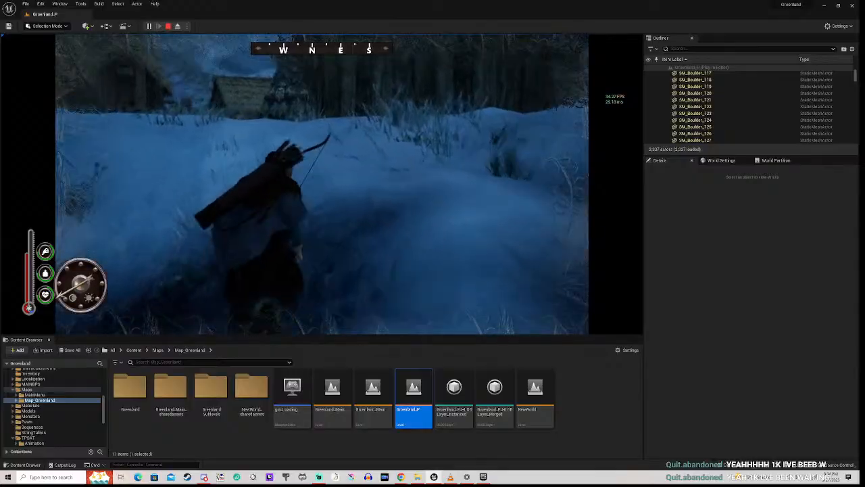
{"action": "key", "text": "w"}
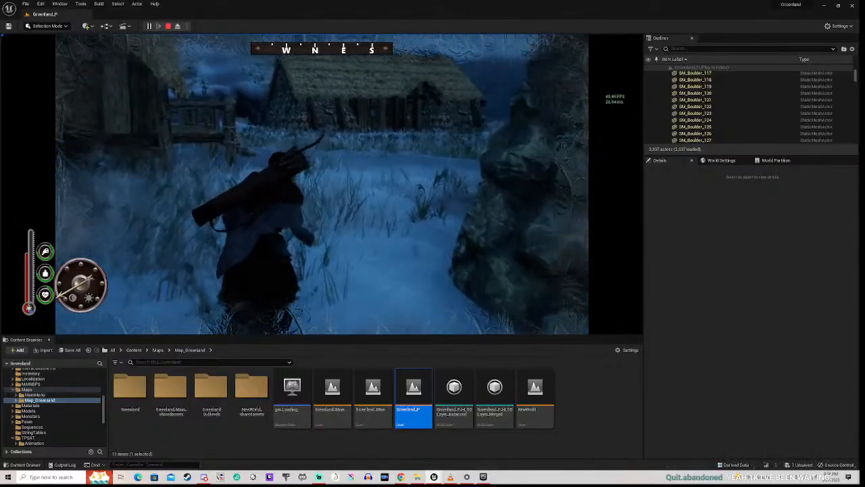
{"action": "key", "text": "w"}
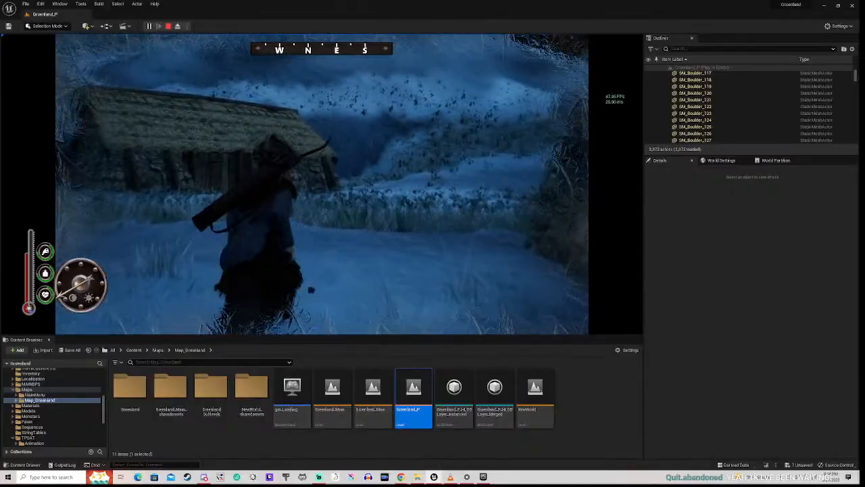
Run the character past the thatched houses and wooden gate toward the rope bridge, checking night lighting on the snowy ground and rocks
{"action": "key", "text": "w"}
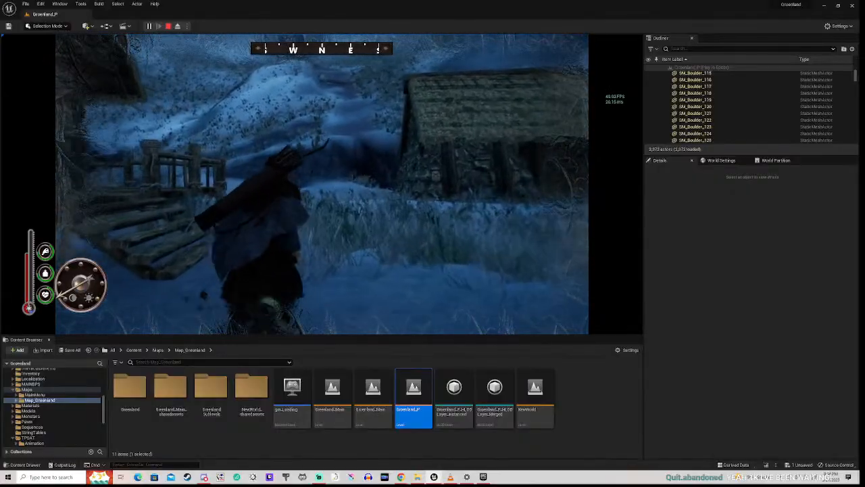
{"action": "key", "text": "w"}
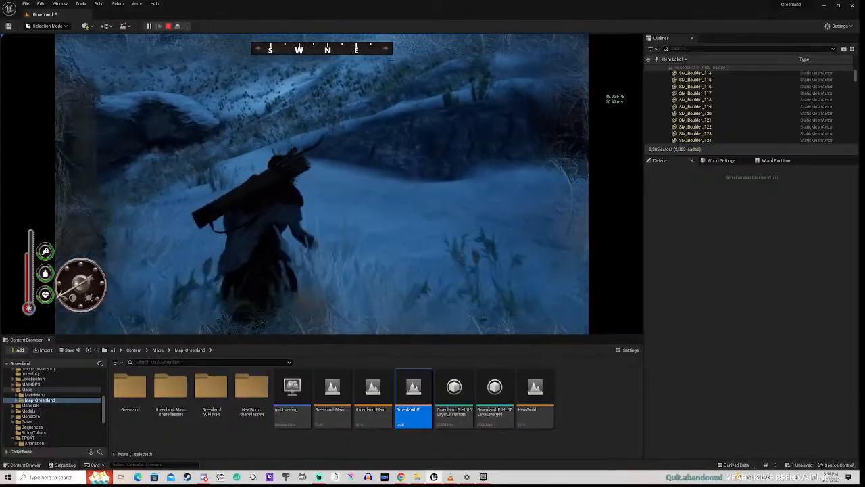
{"action": "key", "text": "w"}
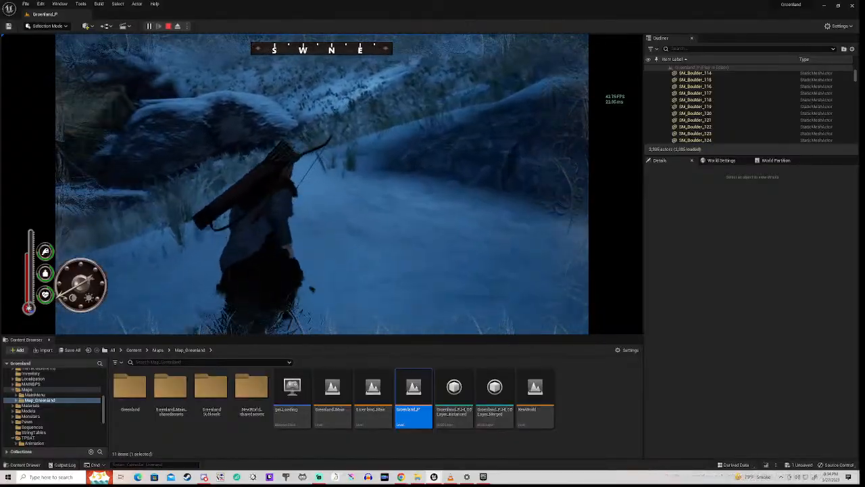
{"action": "key", "text": "w"}
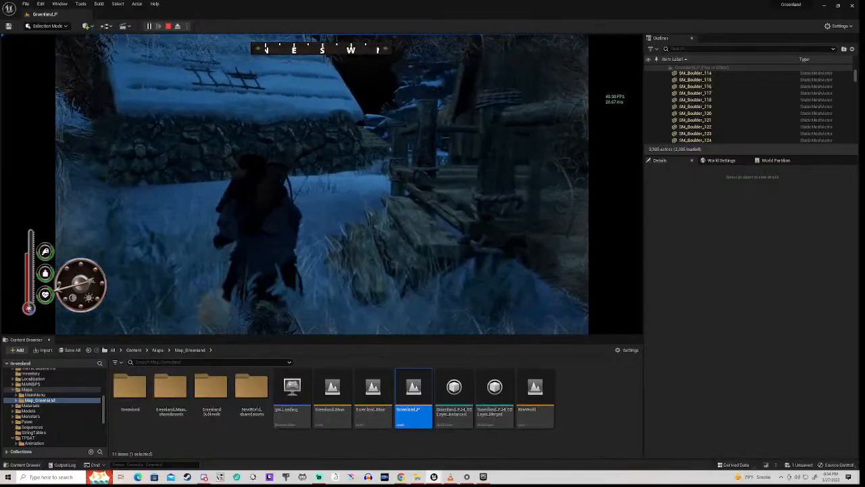
{"action": "key", "text": "w"}
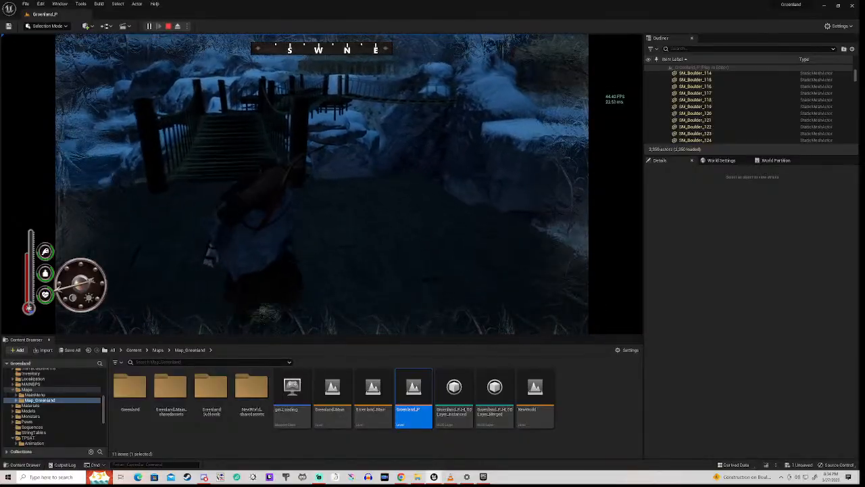
Cross the rope bridge to the overlook, examining the dark sky, the timber hall and the snowy rocks around the bay
{"action": "key", "text": "w"}
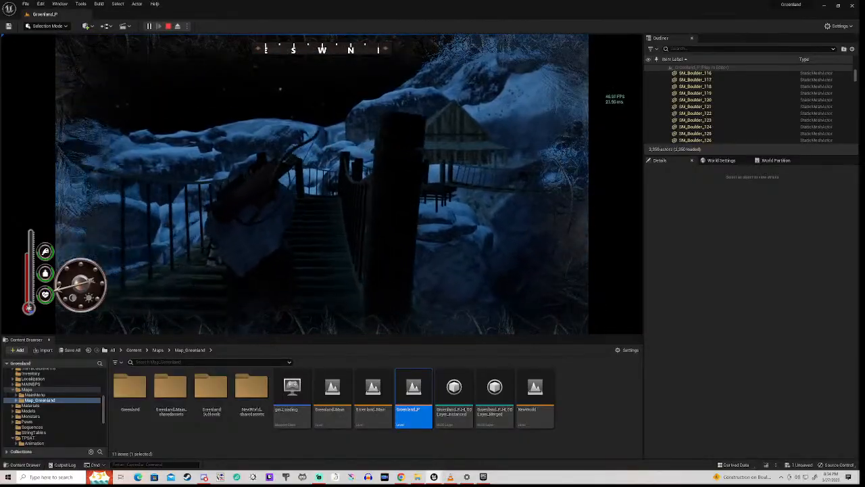
{"action": "key", "text": "w"}
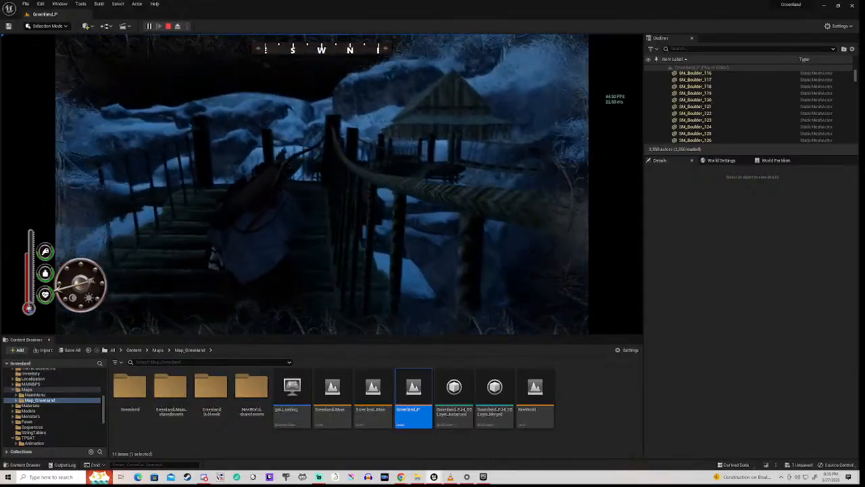
{"action": "key", "text": "w"}
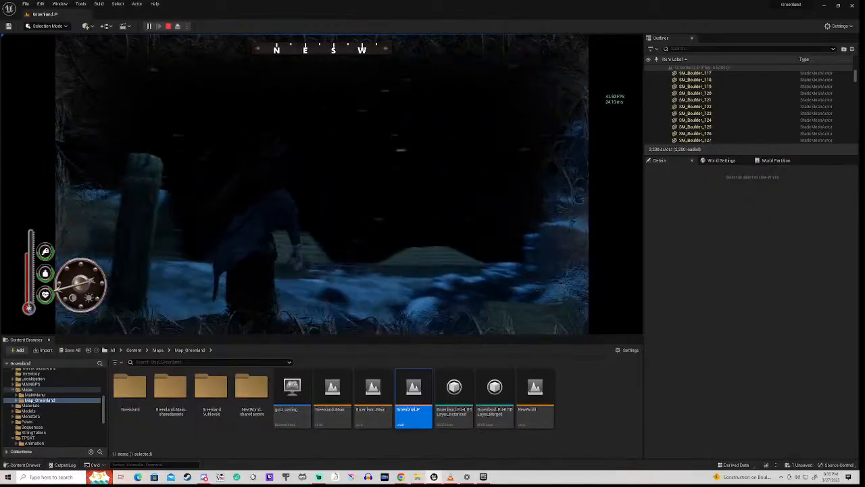
{"action": "key", "text": "w"}
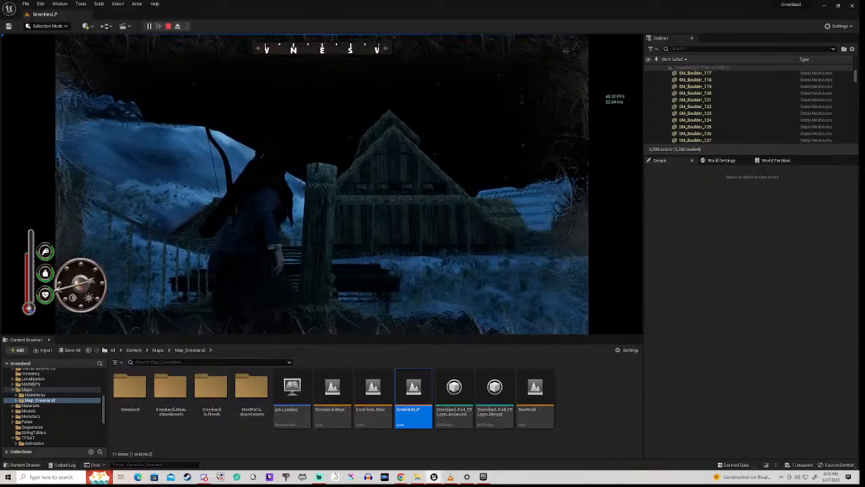
{"action": "key", "text": "w"}
{"action": "key", "text": "w"}
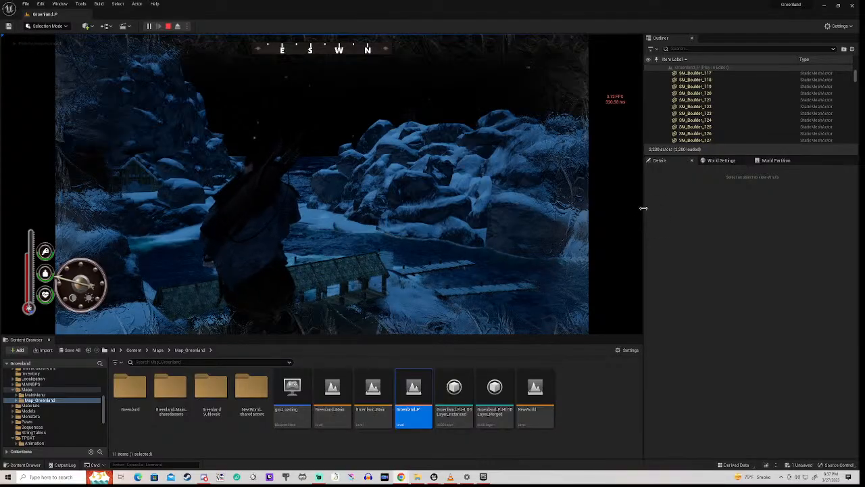
Widen the Outliner and Details area until the game view has no black side bars, and resume control of the character
{"action": "left_click_drag", "start_coordinate": [643, 208], "coordinate": [536, 234]}
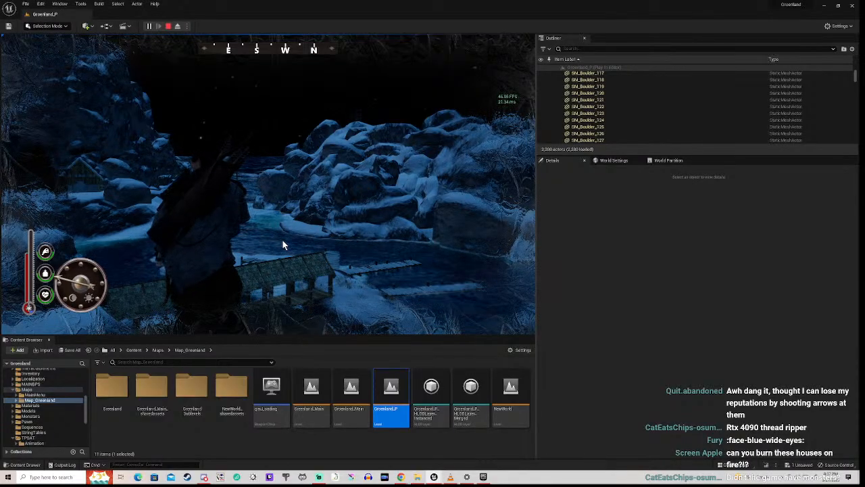
{"action": "left_click", "coordinate": [248, 229]}
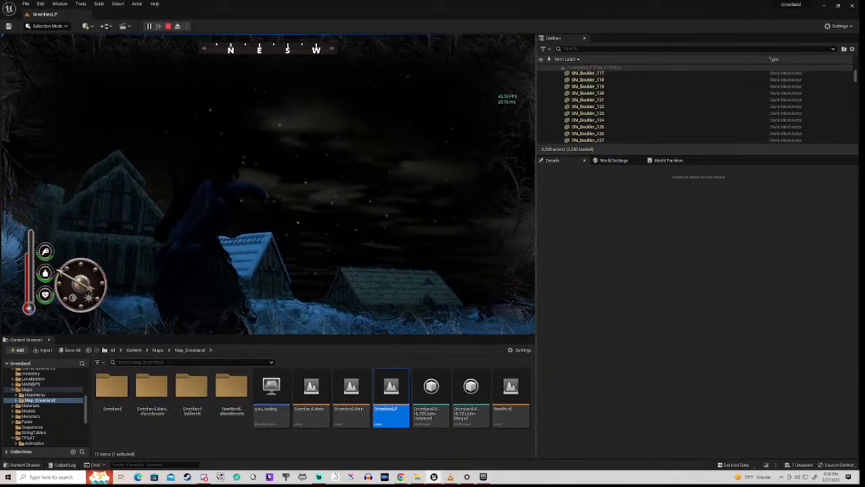
Move around the overlook and aim the bow at the moon, inspecting the night clouds, falling snow and moonlight over the village and bay
{"action": "key", "text": "w"}
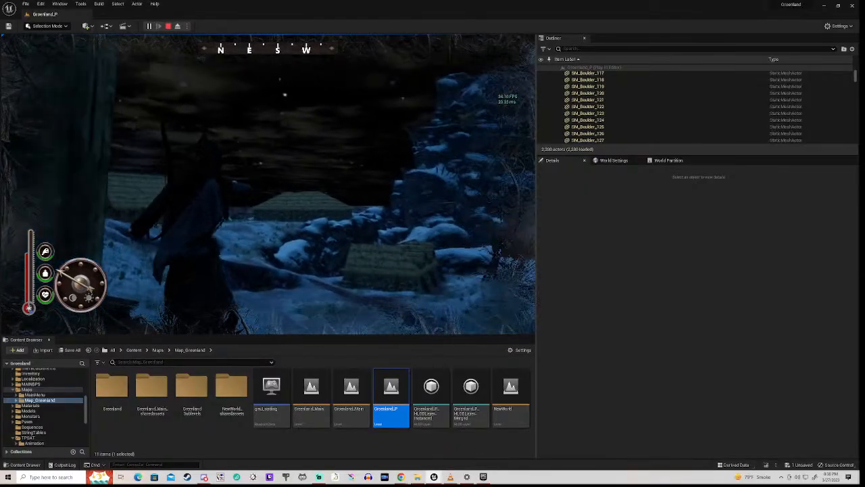
{"action": "key", "text": "w"}
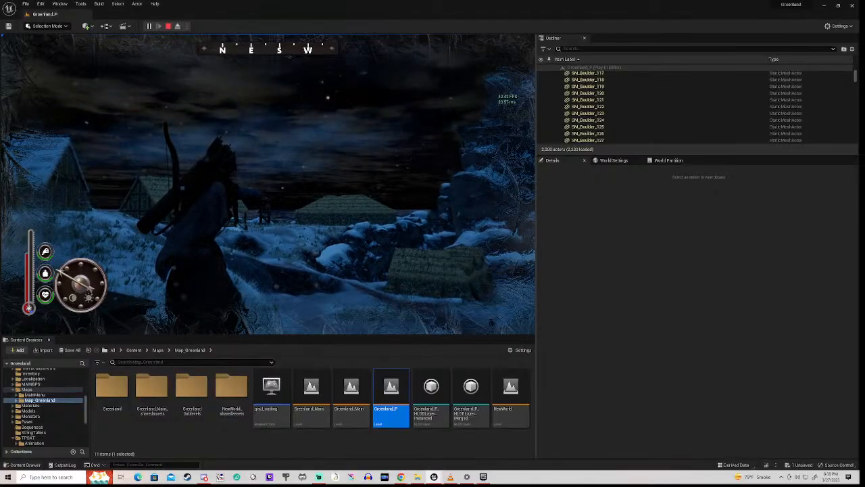
{"action": "key", "text": "w"}
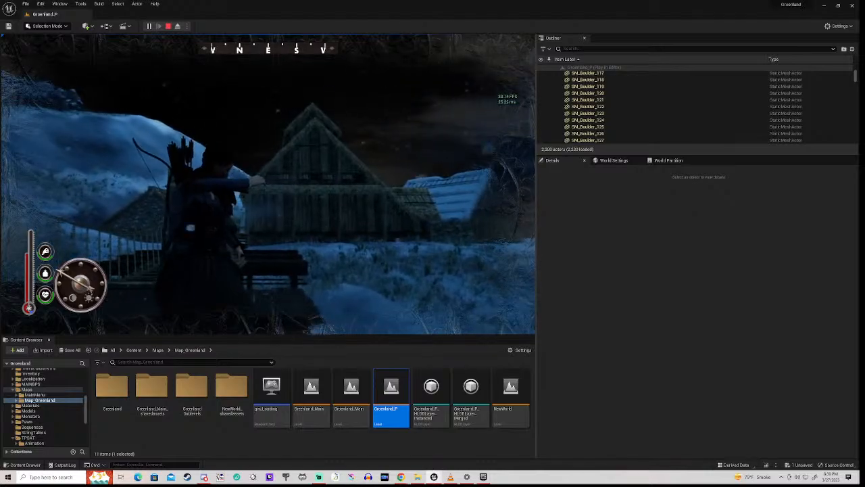
{"action": "right_click", "coordinate": [269, 183]}
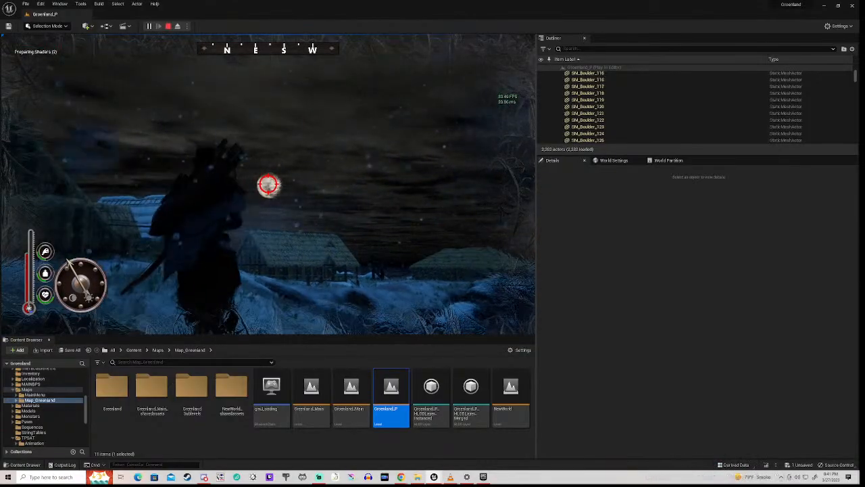
{"action": "key", "text": "1"}
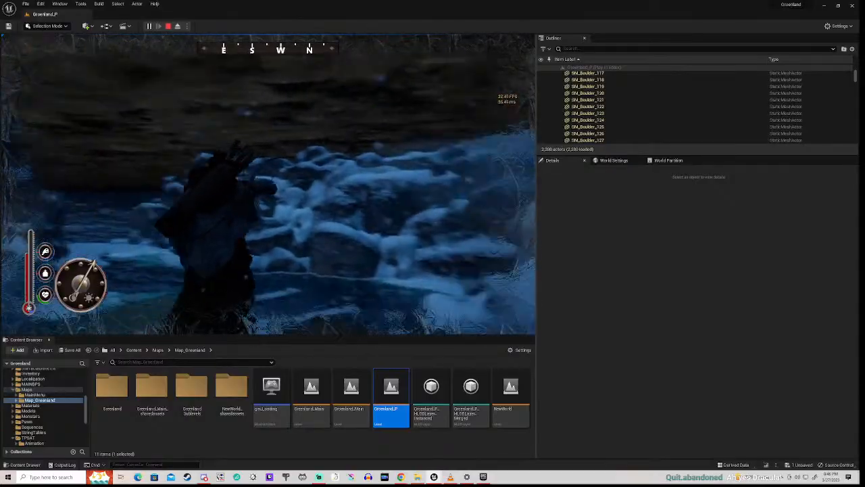
{"action": "key", "text": "w"}
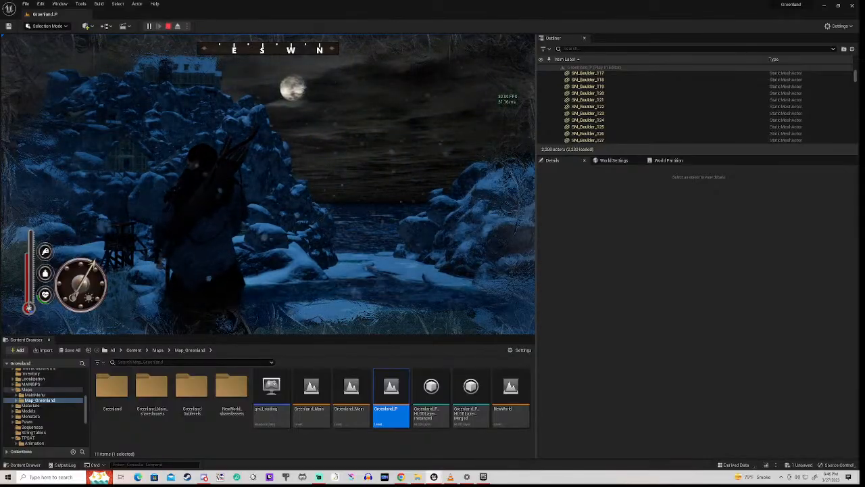
{"action": "key", "text": "shift+F1"}
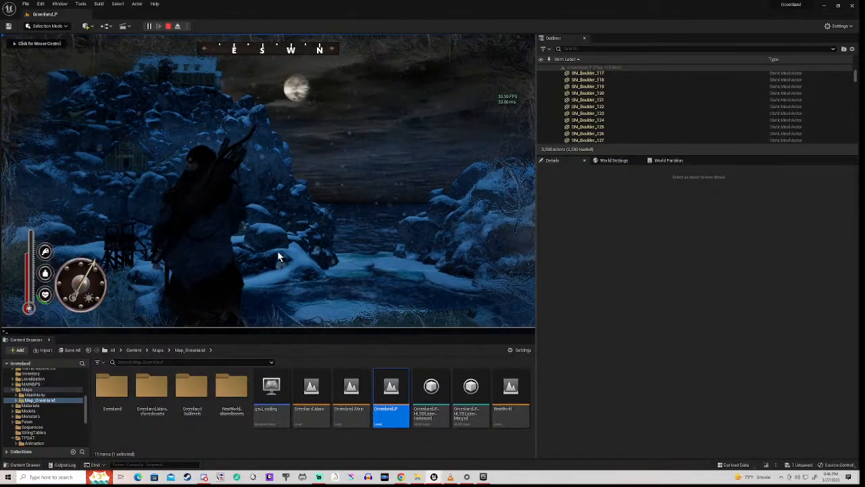
{"action": "type", "text": "stat"}
{"action": "key", "text": "Escape"}
{"action": "left_click", "coordinate": [278, 256]}
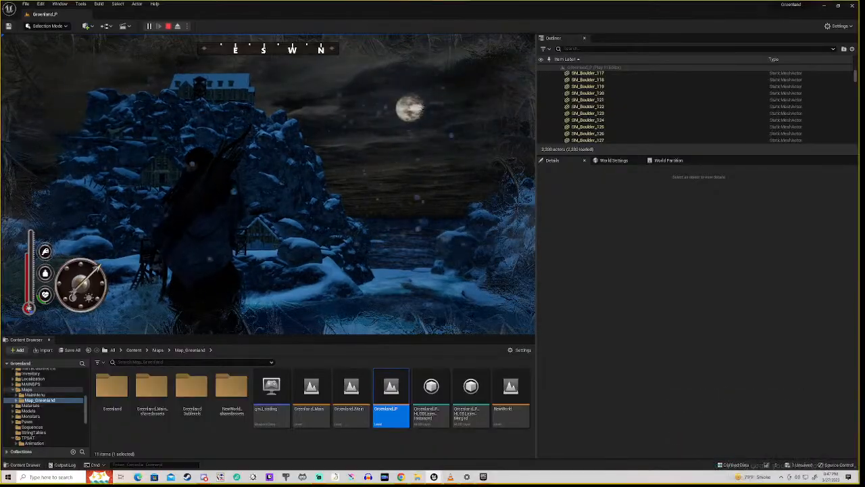
Capture a rectangular screen snip of the game view with the moonlit bay, and return to controlling the character
{"action": "key", "text": "super+shift+s"}
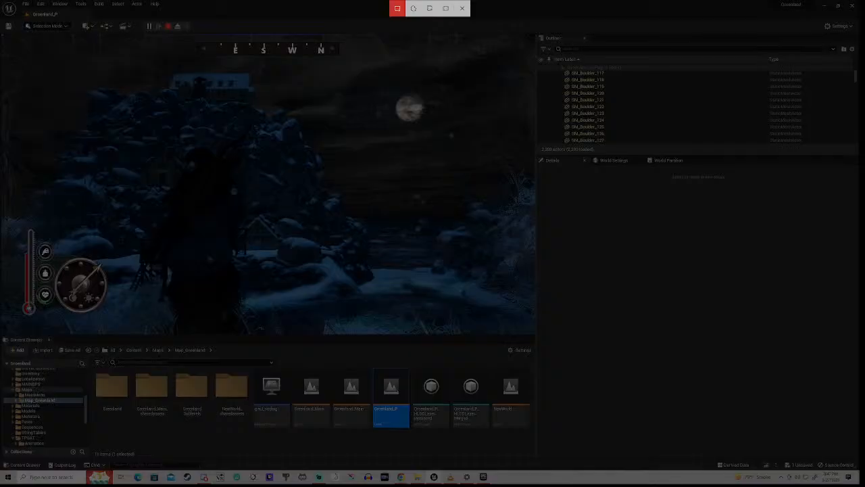
{"action": "mouse_move", "coordinate": [0, 34]}
{"action": "left_mouse_down"}
{"action": "mouse_move", "coordinate": [134, 112]}
{"action": "mouse_move", "coordinate": [436, 246]}
{"action": "mouse_move", "coordinate": [515, 303]}
{"action": "mouse_move", "coordinate": [534, 335]}
{"action": "left_mouse_up"}
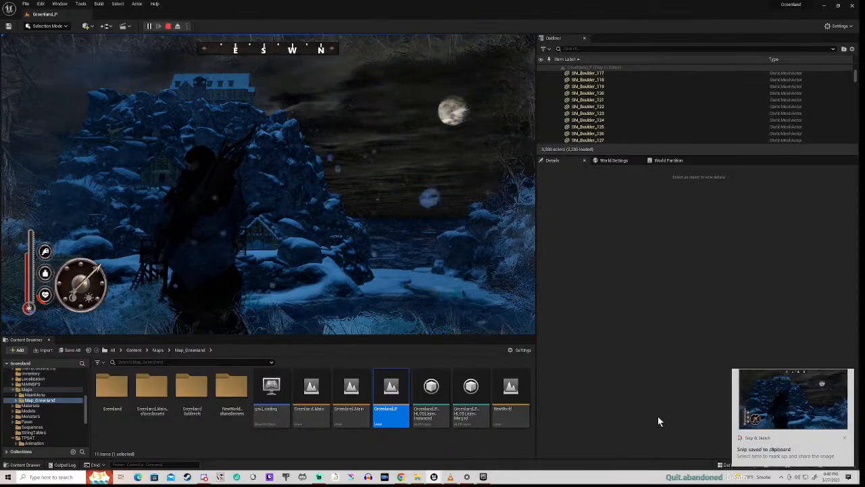
{"action": "left_click", "coordinate": [227, 257]}
Run the character from the overlook back into the village and up the wooden steps, checking night visibility around the timber walls
{"action": "key", "text": "w"}
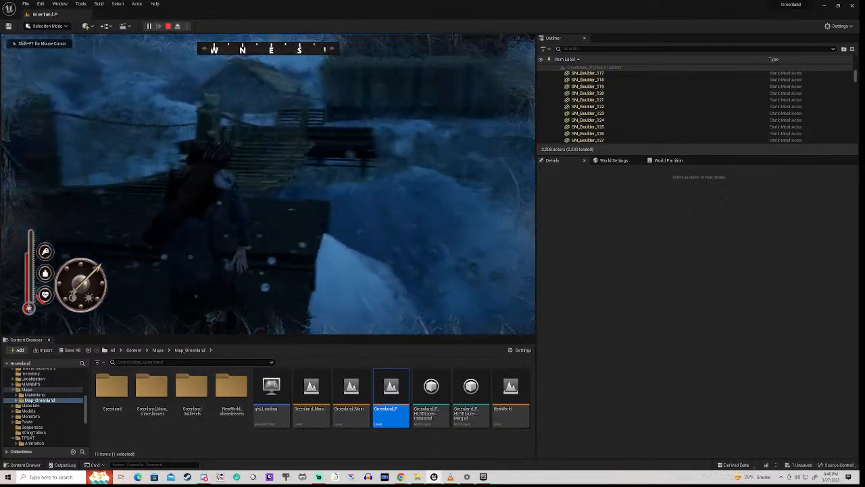
{"action": "key", "text": "w"}
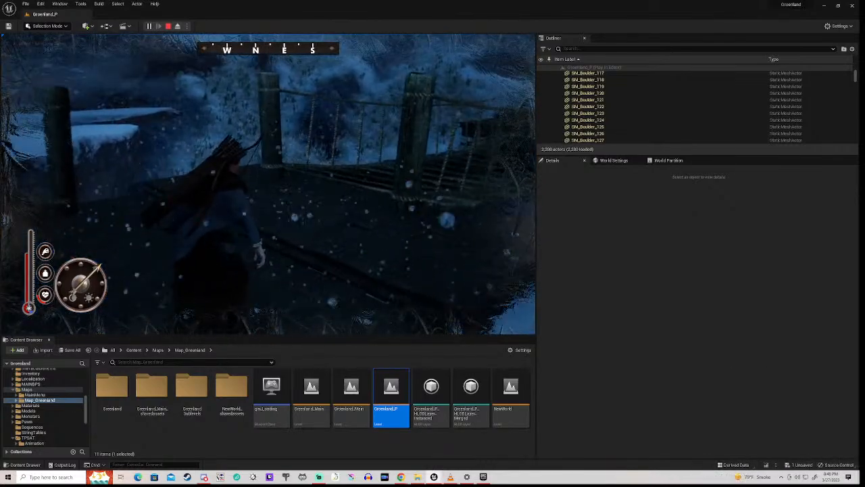
{"action": "key", "text": "w"}
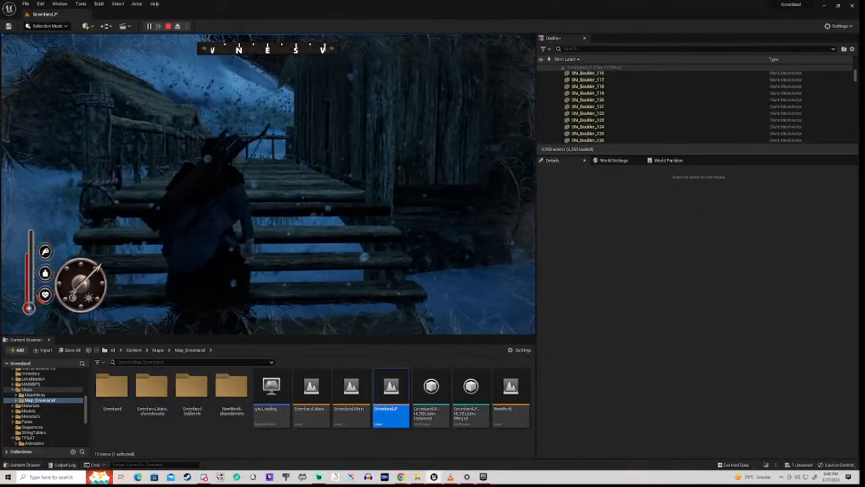
{"action": "key", "text": "w"}
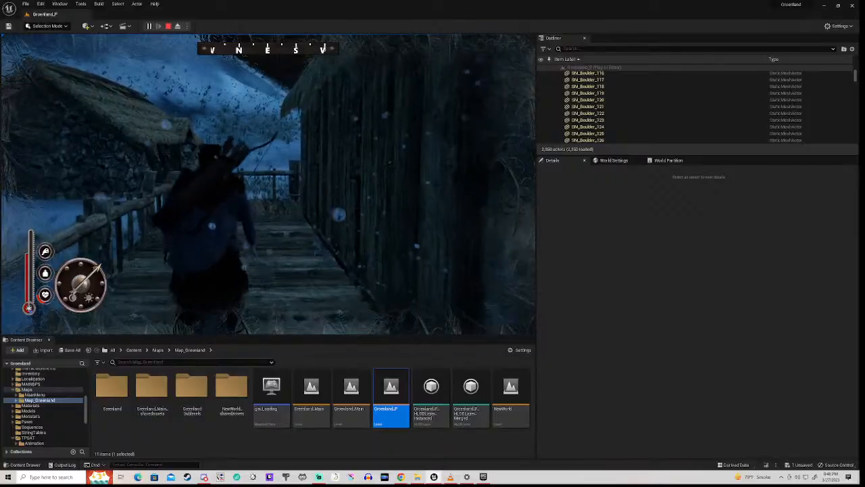
{"action": "key", "text": "w"}
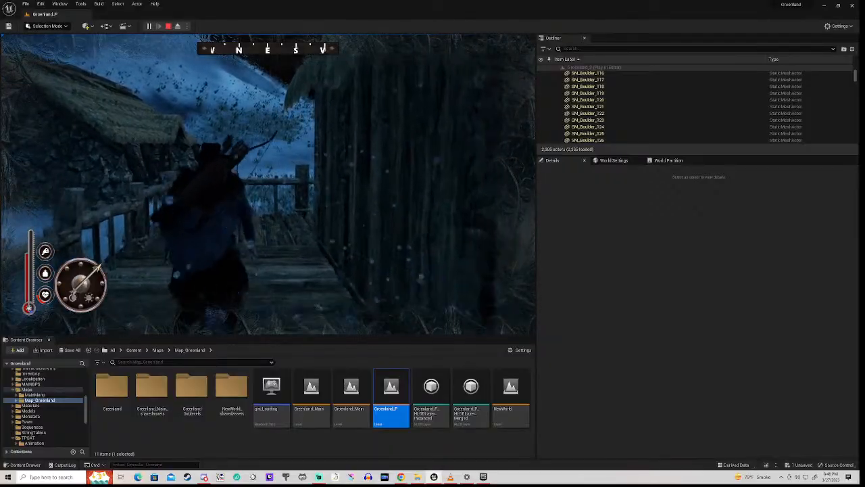
Follow the timber walkway down to the stone house, inspecting snow coverage on its roof and the surrounding ground
{"action": "key", "text": "w"}
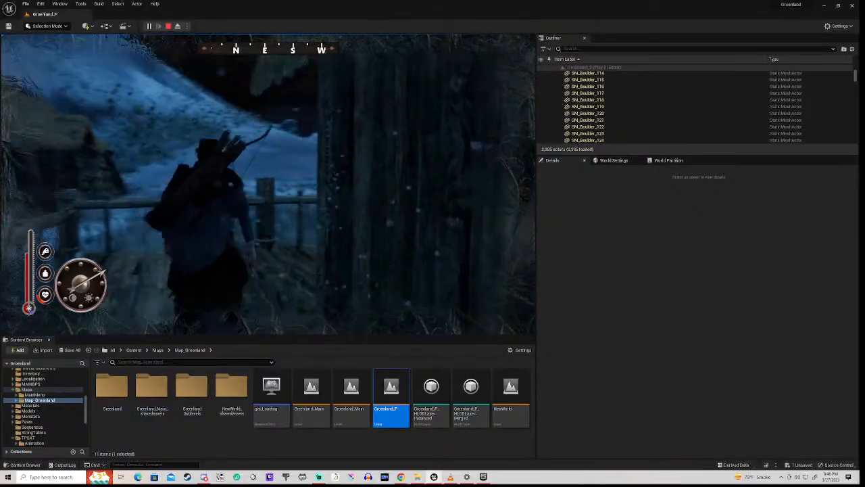
{"action": "key", "text": "w"}
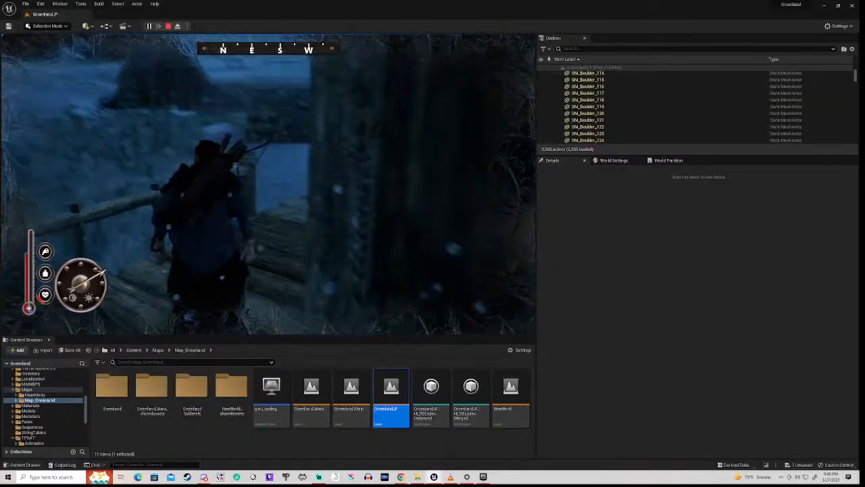
{"action": "key", "text": "w"}
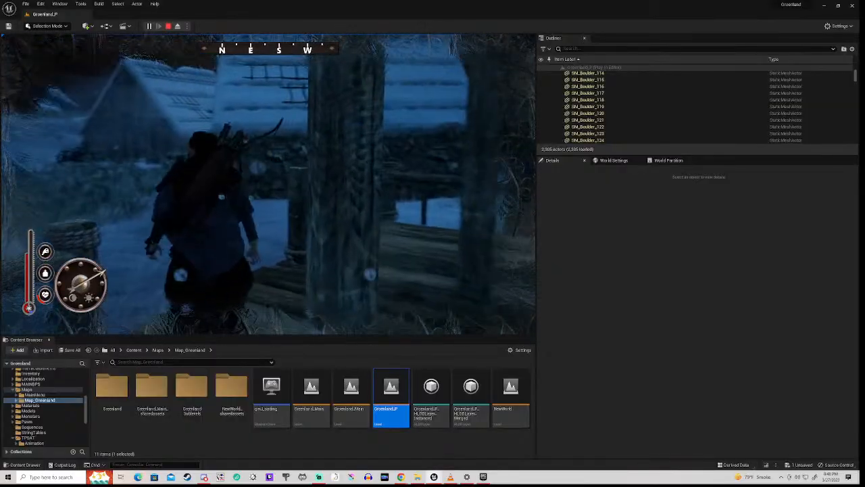
{"action": "key", "text": "w"}
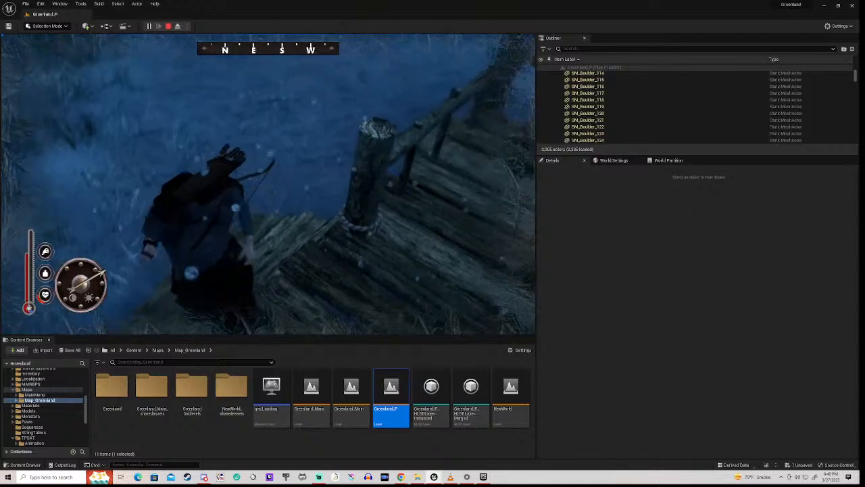
{"action": "key", "text": "w"}
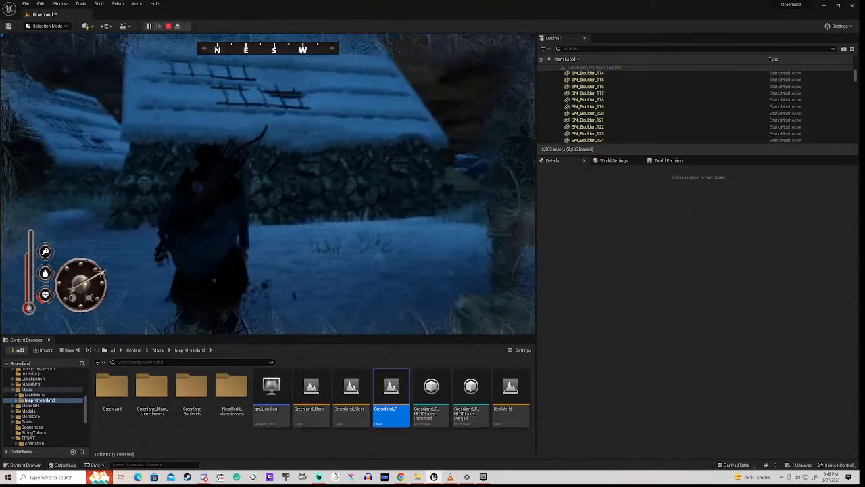
End the play session and close the Message Log
{"action": "key", "text": "Escape"}
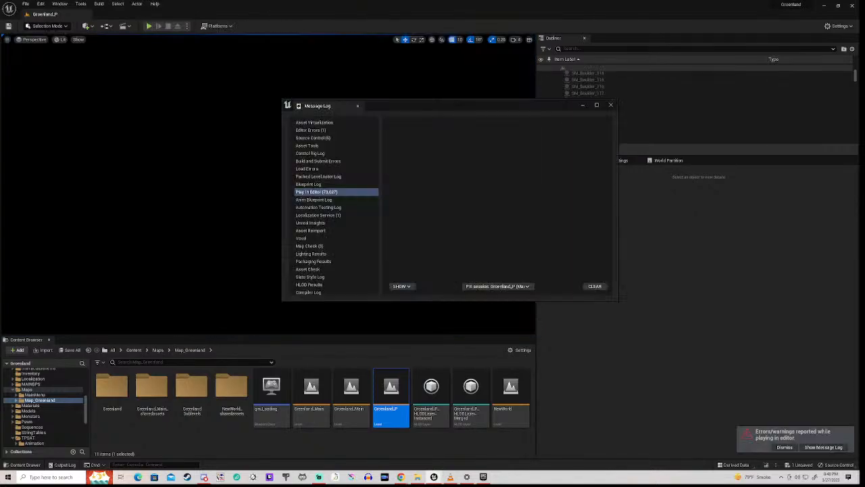
{"action": "left_click", "coordinate": [612, 106]}
Fly the editor camera over the rocky coastline toward the open sea, examining daylight snow coverage on the cliffs and the ocean horizon
{"action": "right_click_drag", "start_coordinate": [271, 184], "coordinate": [57, 178]}
{"action": "key", "text": "w"}
{"action": "key", "text": "w"}
{"action": "key", "text": "w"}
{"action": "key", "text": "w"}
{"action": "key", "text": "w"}
{"action": "key", "text": "w"}
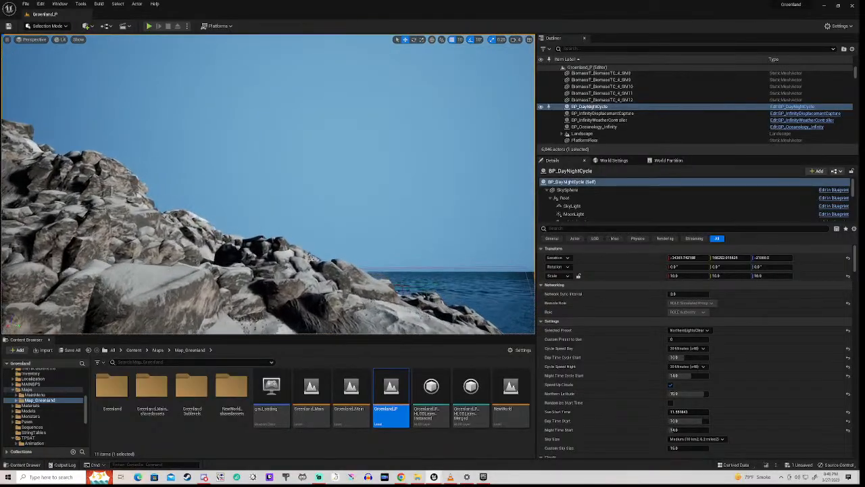
{"action": "key", "text": "w"}
{"action": "right_click_drag", "start_coordinate": [57, 177], "coordinate": [55, 185]}
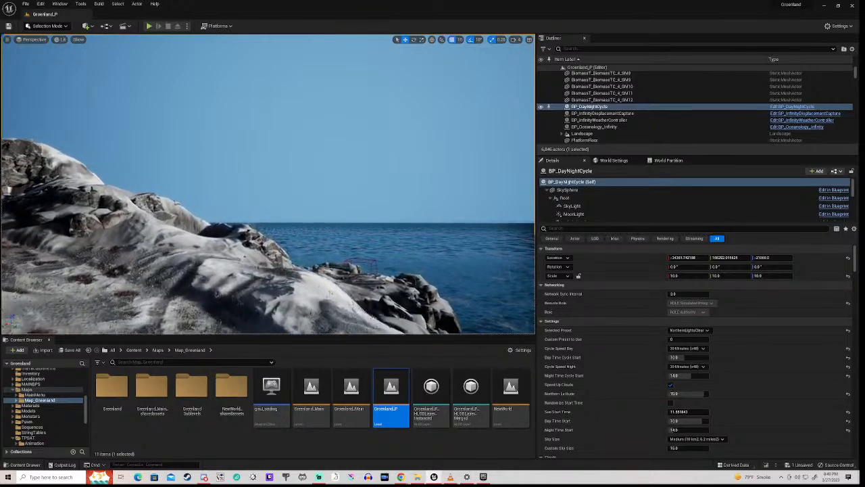
Fly the editor camera along the rocky shoreline, examining snow on the boulders and the footpath above the water
{"action": "right_click_drag", "start_coordinate": [55, 184], "coordinate": [56, 185]}
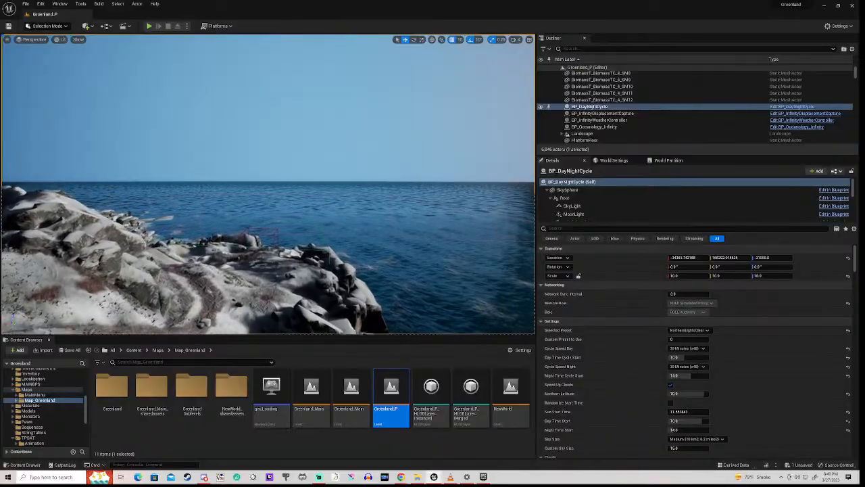
{"action": "right_click_drag", "start_coordinate": [268, 184], "coordinate": [227, 203]}
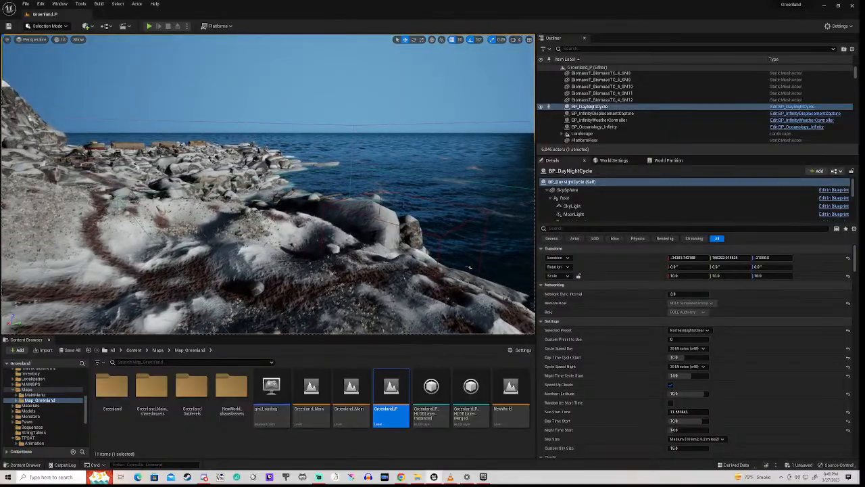
{"action": "left_click", "coordinate": [81, 4]}
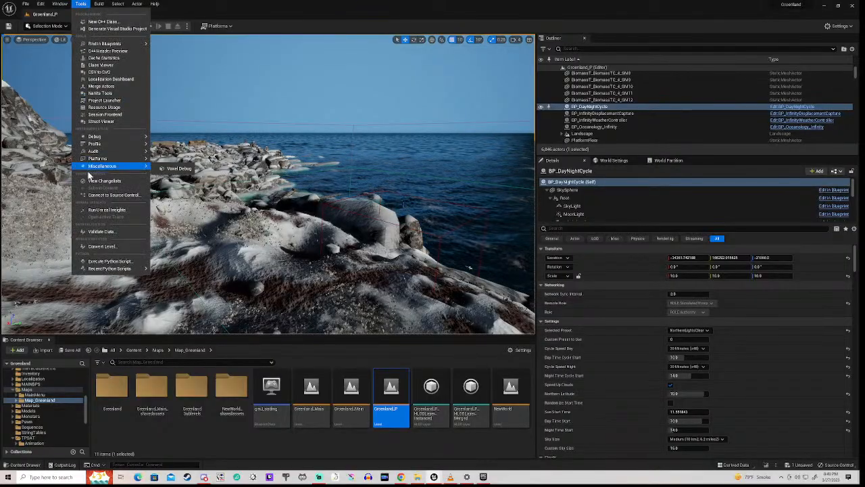
{"action": "left_click", "coordinate": [107, 101]}
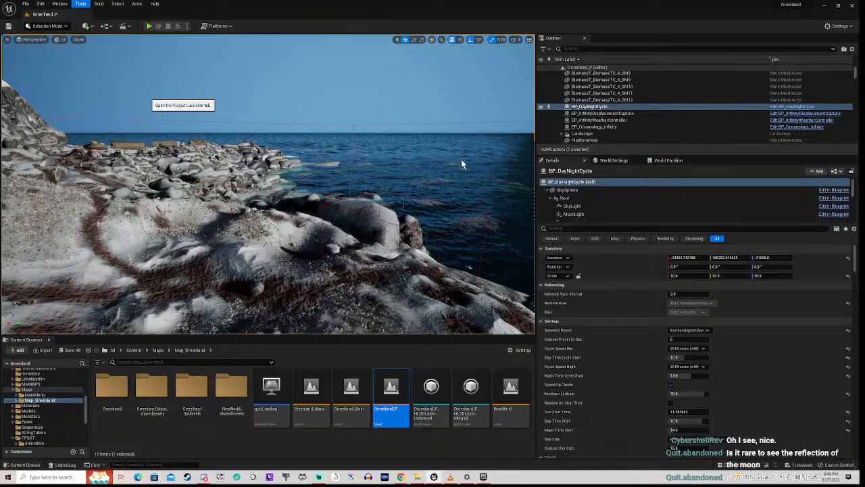
{"action": "mouse_move", "coordinate": [486, 481]}
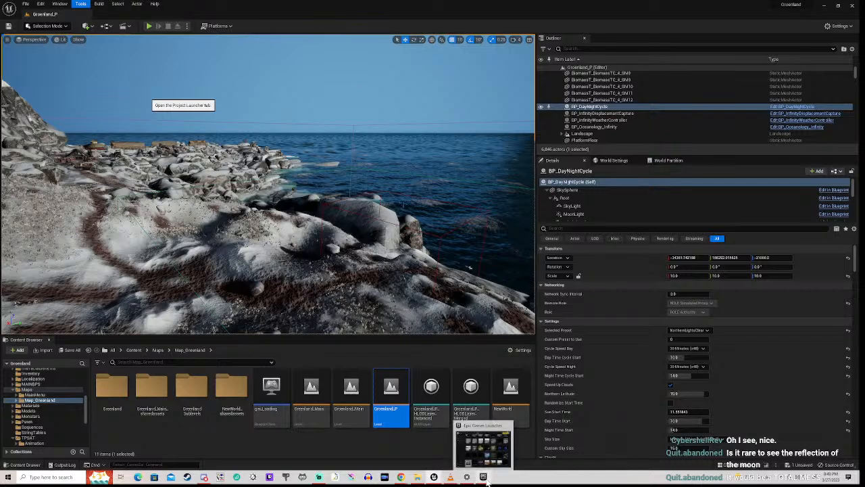
{"action": "mouse_move", "coordinate": [436, 478]}
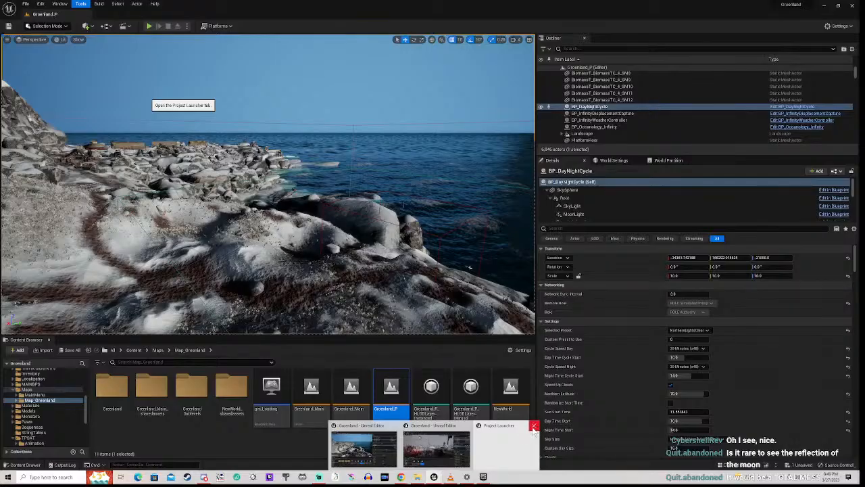
{"action": "mouse_move", "coordinate": [507, 462]}
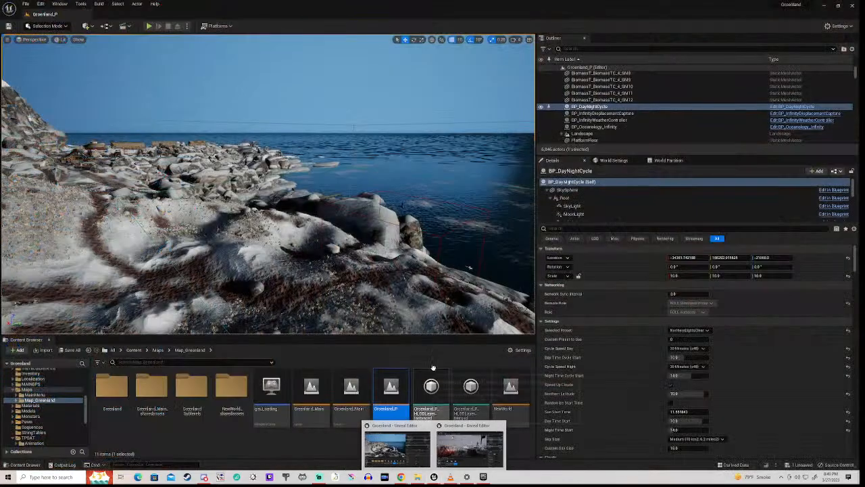
Open Nanite Tools, set the optimization triangle threshold to 1 and review the listed non-Nanite meshes
{"action": "left_click", "coordinate": [81, 6]}
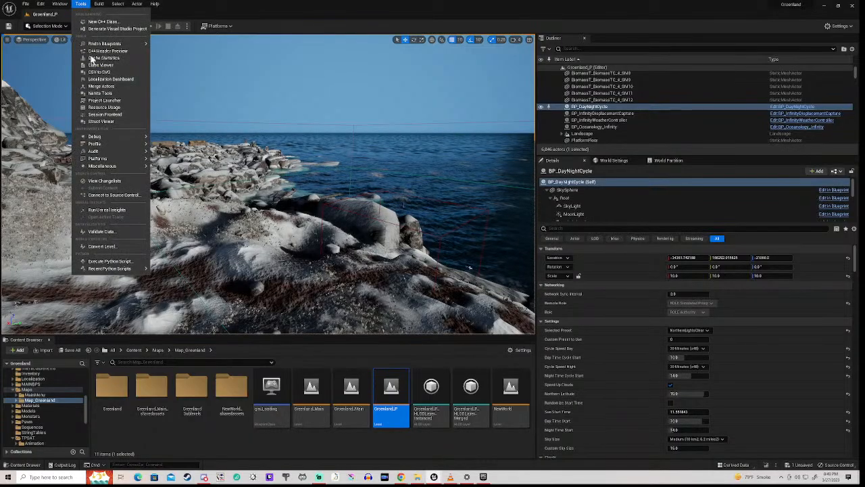
{"action": "left_click", "coordinate": [107, 94]}
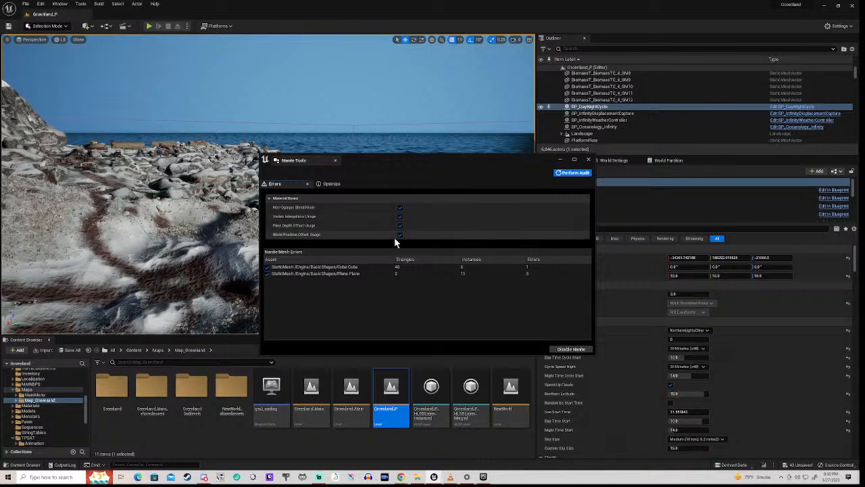
{"action": "left_click", "coordinate": [333, 183]}
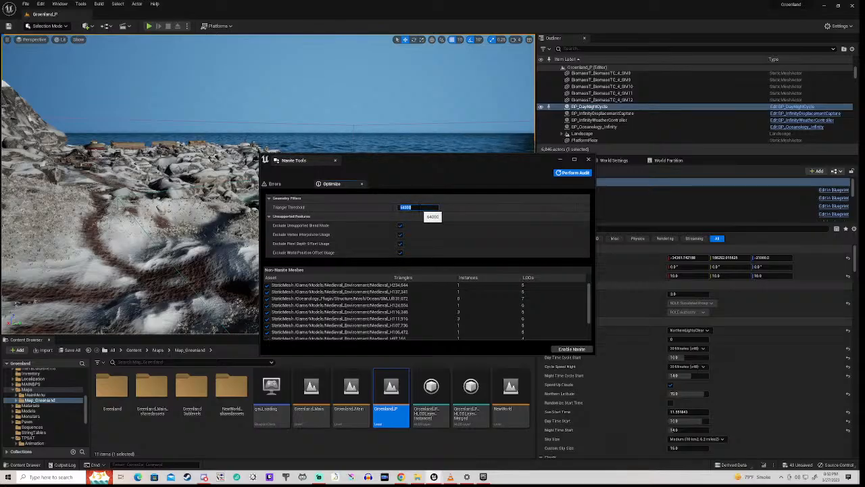
{"action": "type", "text": "1"}
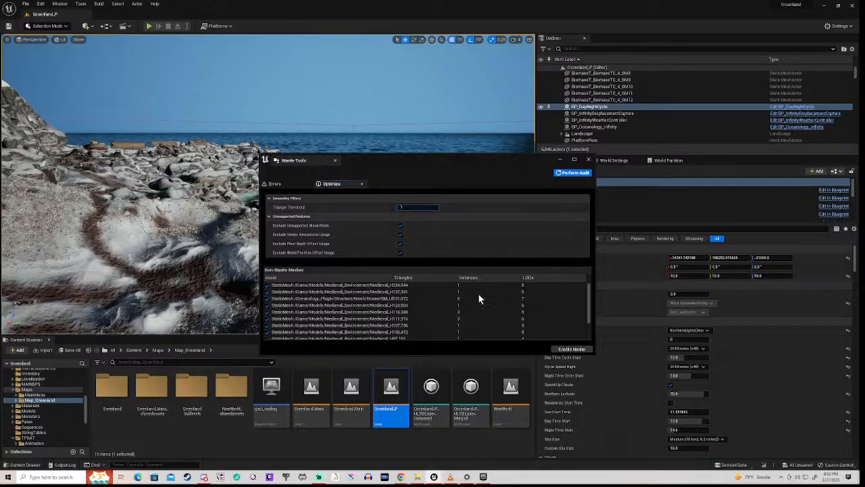
{"action": "scroll", "coordinate": [411, 311], "scroll_direction": "down", "scroll_amount": 2}
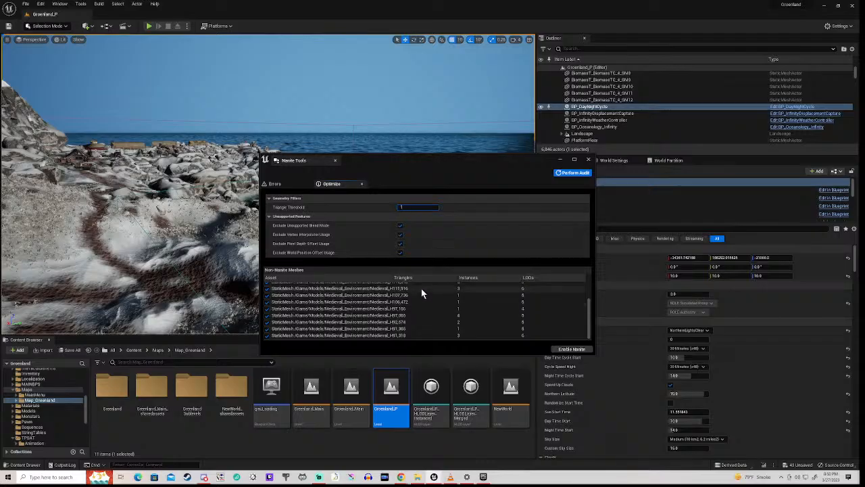
{"action": "scroll", "coordinate": [414, 315], "scroll_direction": "up", "scroll_amount": 2}
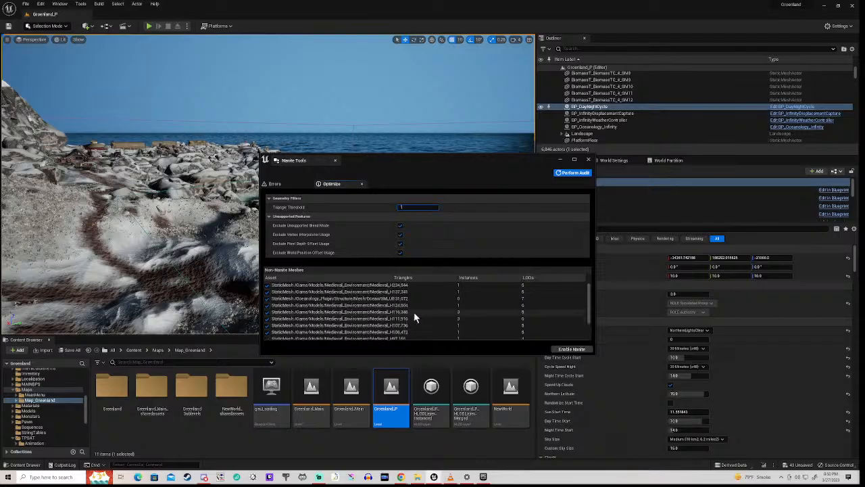
{"action": "scroll", "coordinate": [414, 312], "scroll_direction": "down", "scroll_amount": 2}
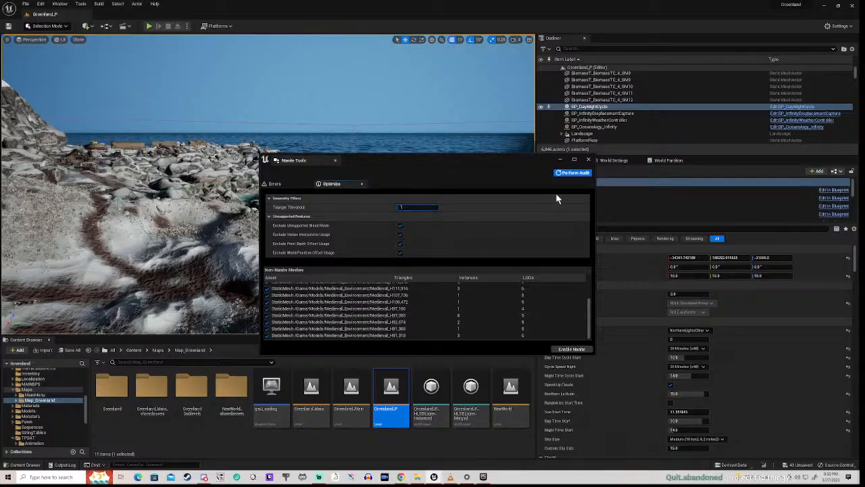
Rerun the Nanite audit, enable Nanite on all the listed non-Nanite meshes and close Nanite Tools
{"action": "left_click", "coordinate": [571, 174]}
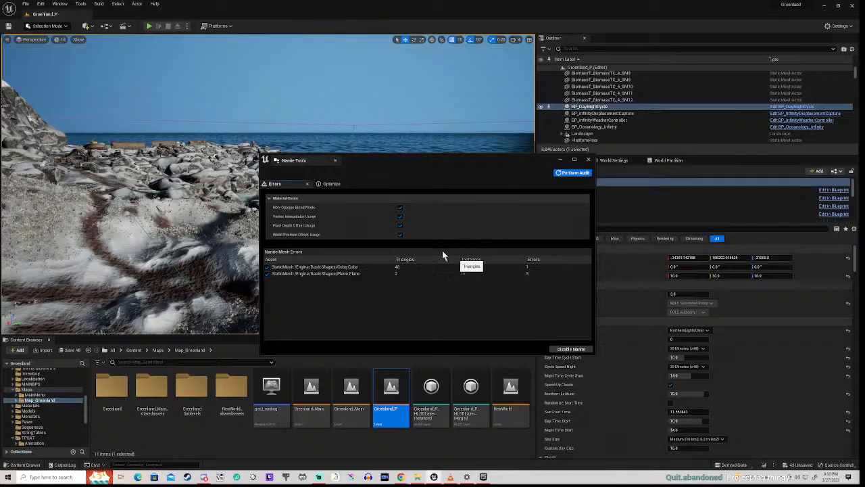
{"action": "left_click", "coordinate": [331, 184]}
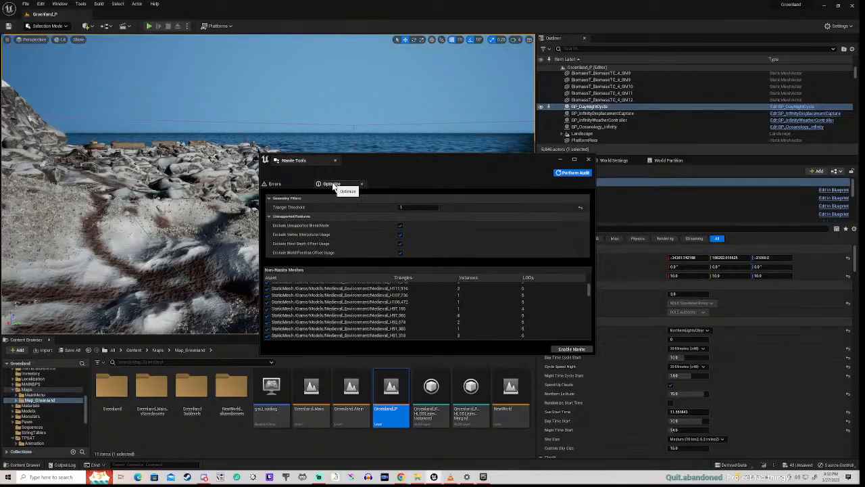
{"action": "left_click", "coordinate": [566, 349]}
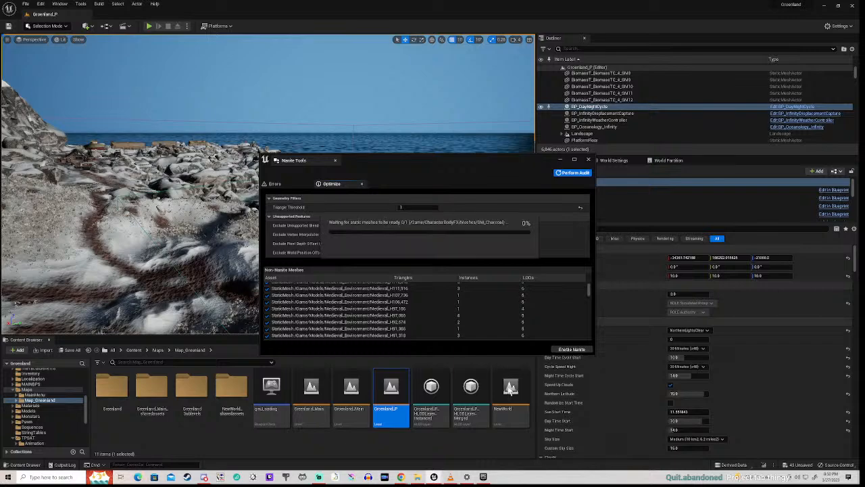
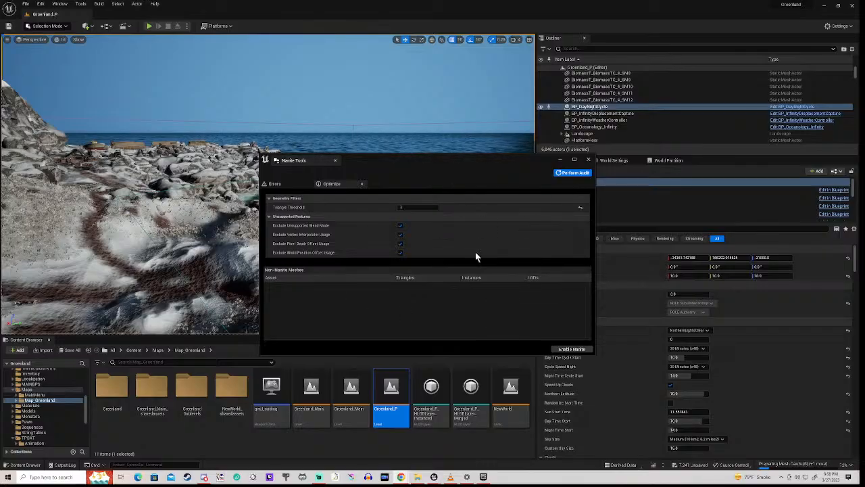
{"action": "left_click", "coordinate": [588, 160]}
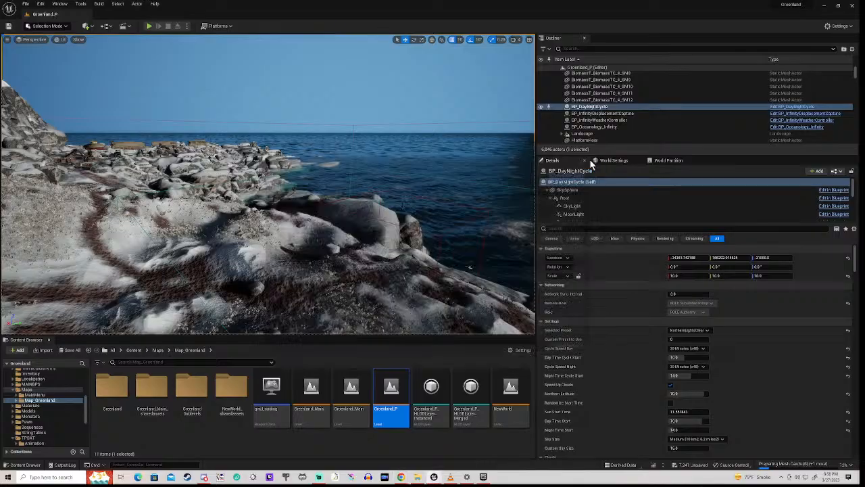
Fly the editor camera over the shore to the player start by the log steps and start a play session
{"action": "right_click_drag", "start_coordinate": [378, 189], "coordinate": [433, 254]}
{"action": "right_click_drag", "start_coordinate": [365, 144], "coordinate": [314, 221]}
{"action": "key", "text": "w"}
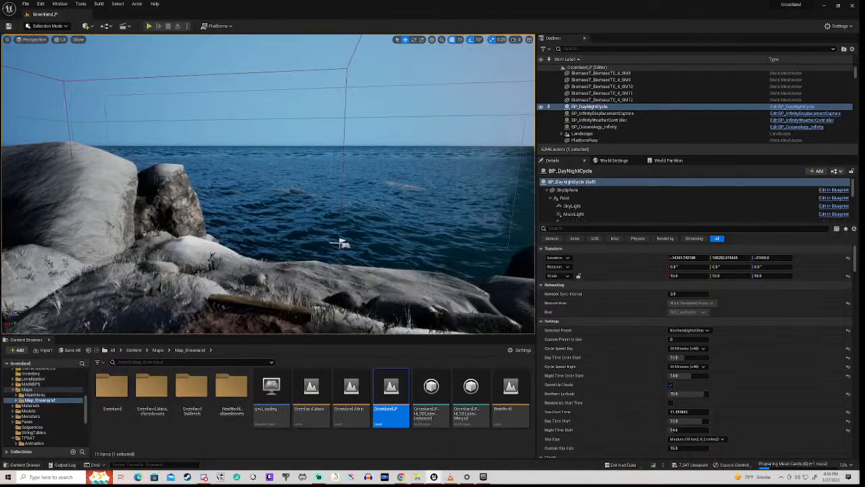
{"action": "right_click_drag", "start_coordinate": [324, 169], "coordinate": [246, 226]}
{"action": "key", "text": "s"}
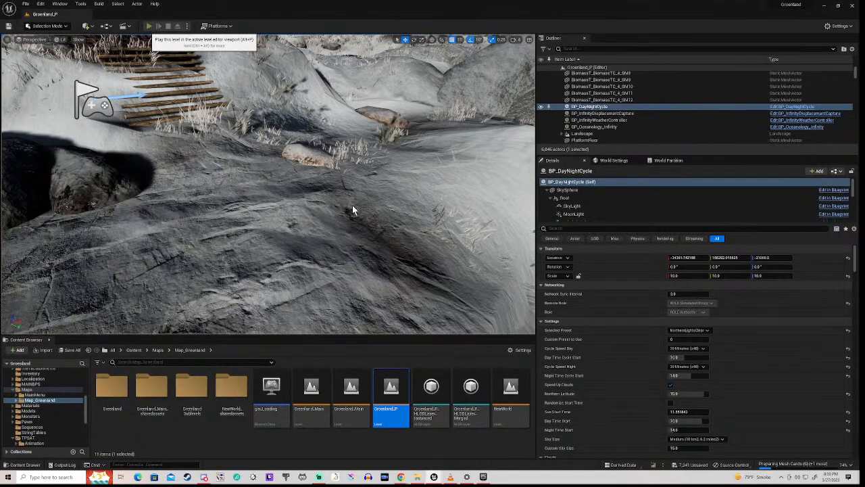
{"action": "key", "text": "alt+p"}
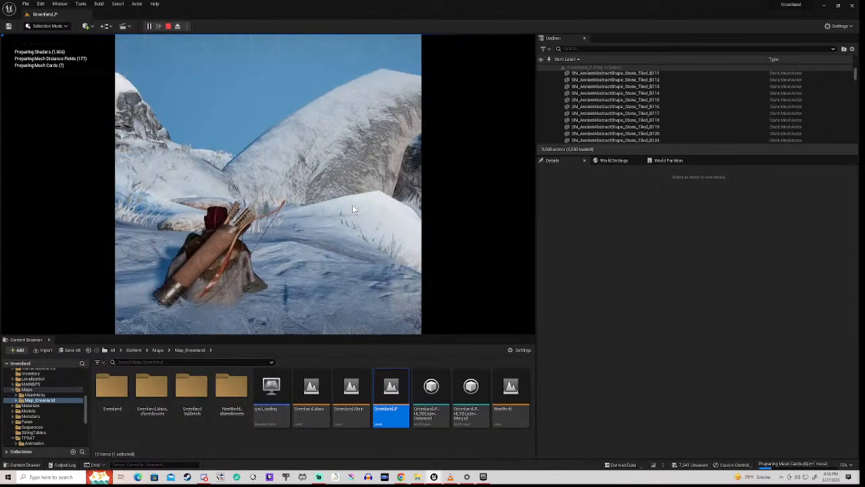
{"action": "left_click", "coordinate": [275, 228]}
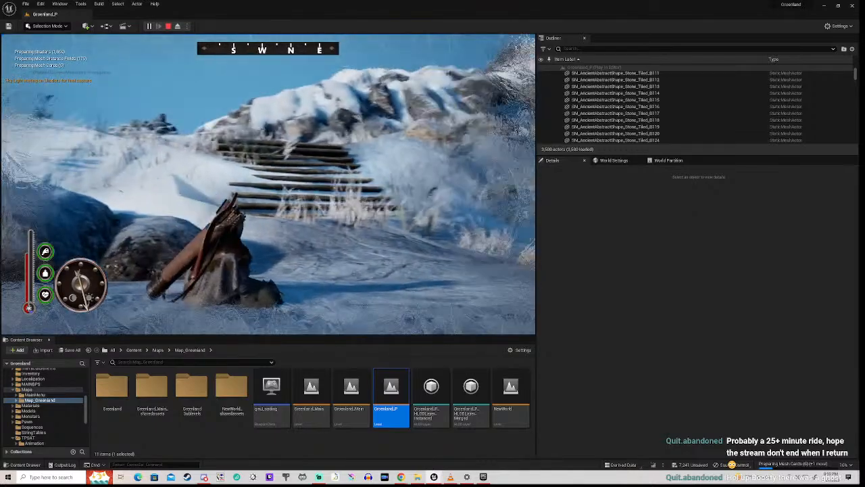
Run the character past the log steps and over the snowy slope to the dirt path, inspecting daylight snow and terrain
{"action": "key", "text": "w"}
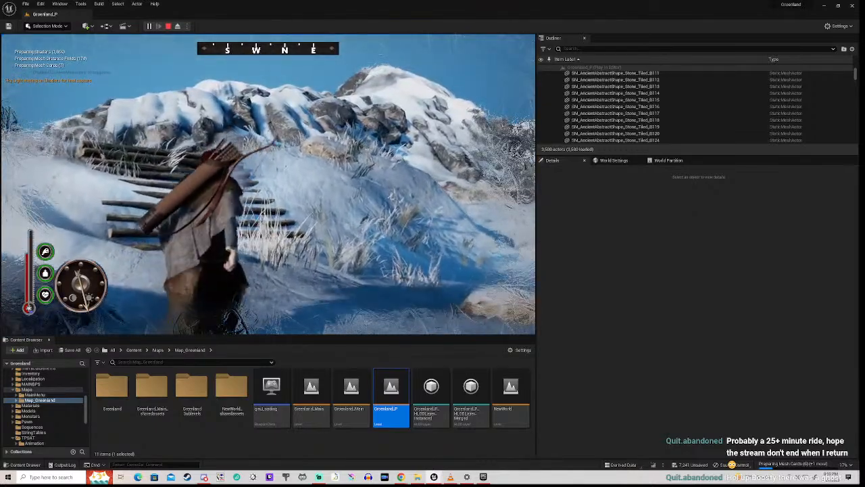
{"action": "key", "text": "w"}
{"action": "key", "text": "w"}
{"action": "key", "text": "w"}
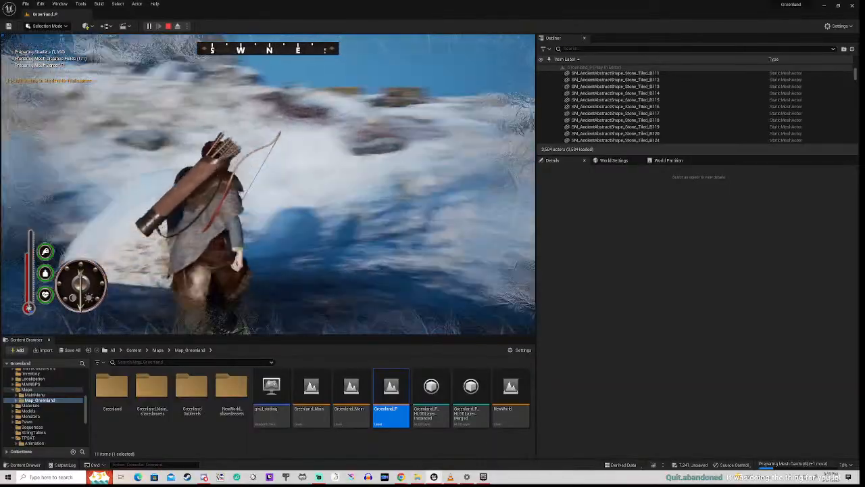
{"action": "key", "text": "w"}
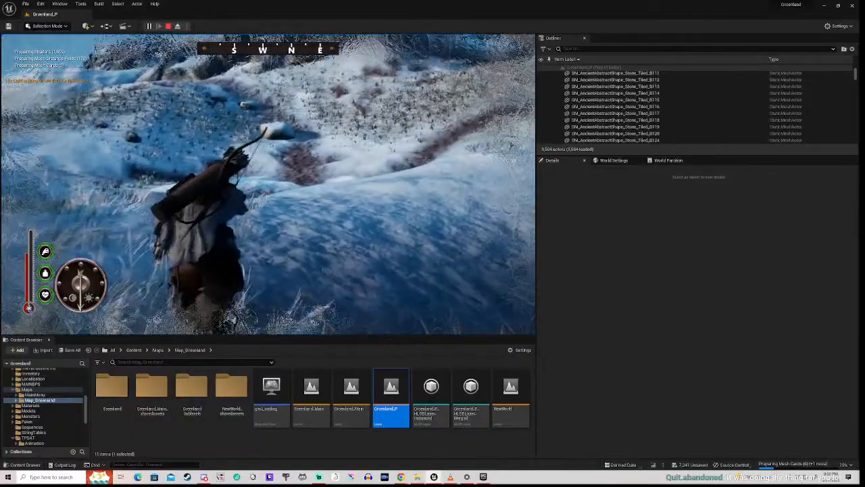
{"action": "key", "text": "w"}
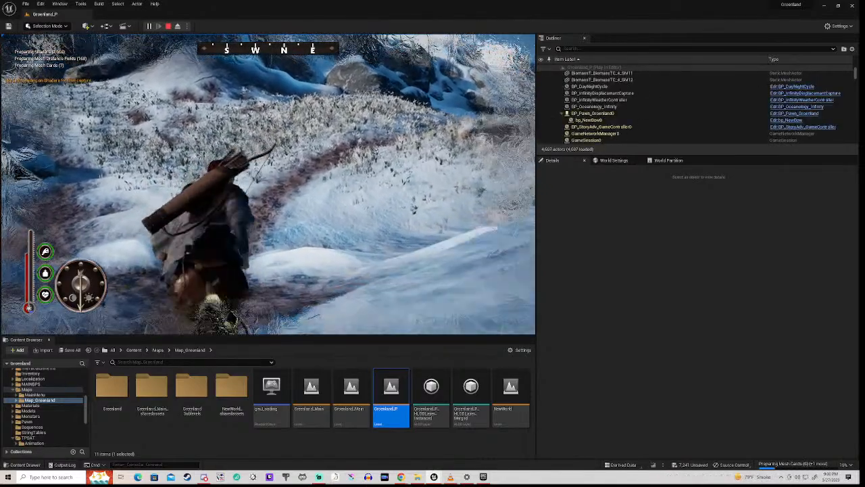
Run the character through the timber frames toward the pier, checking the structures and snow in low light
{"action": "key", "text": "w"}
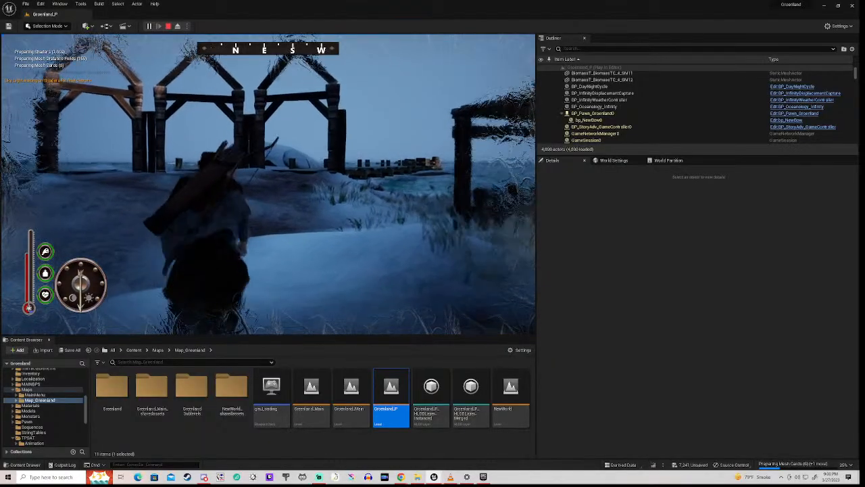
{"action": "key", "text": "w"}
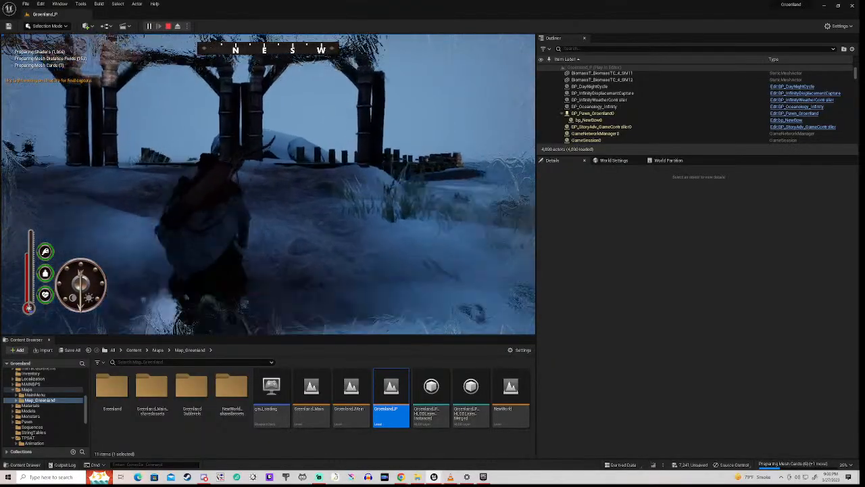
{"action": "key", "text": "w"}
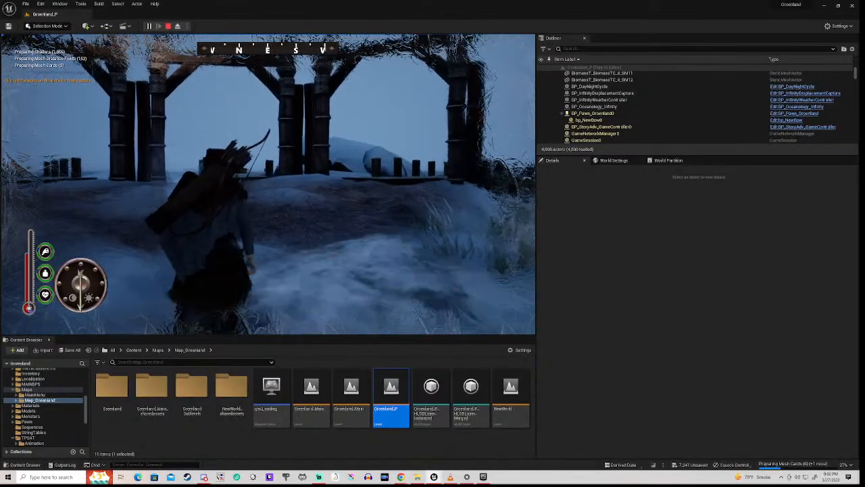
{"action": "key", "text": "w"}
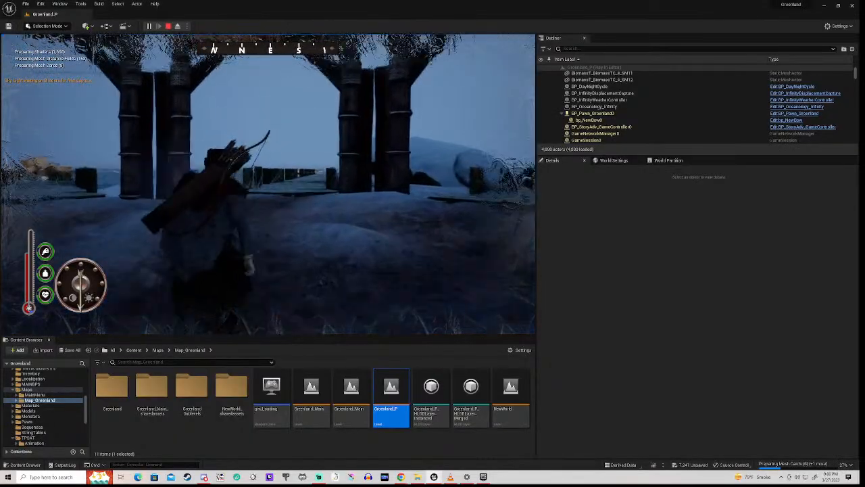
{"action": "key", "text": "w"}
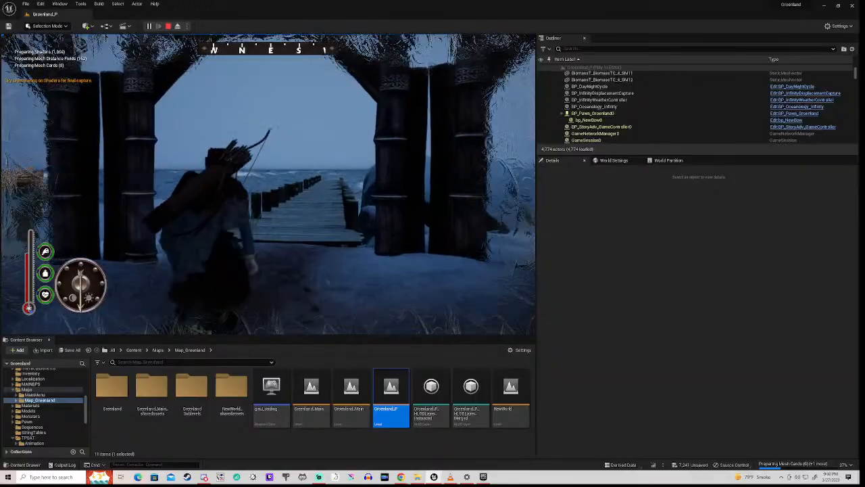
Walk onto the wooden pier to inspect the snowy boulders and sea in low light, and end the play session
{"action": "key", "text": "w"}
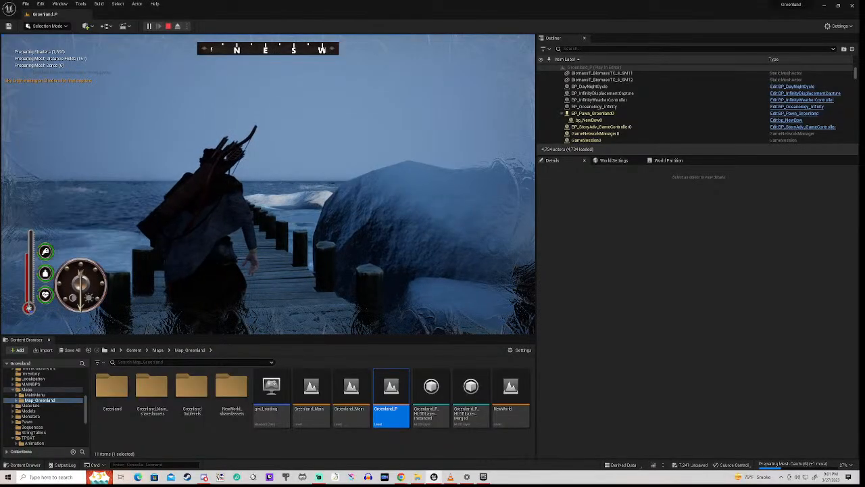
{"action": "key", "text": "w"}
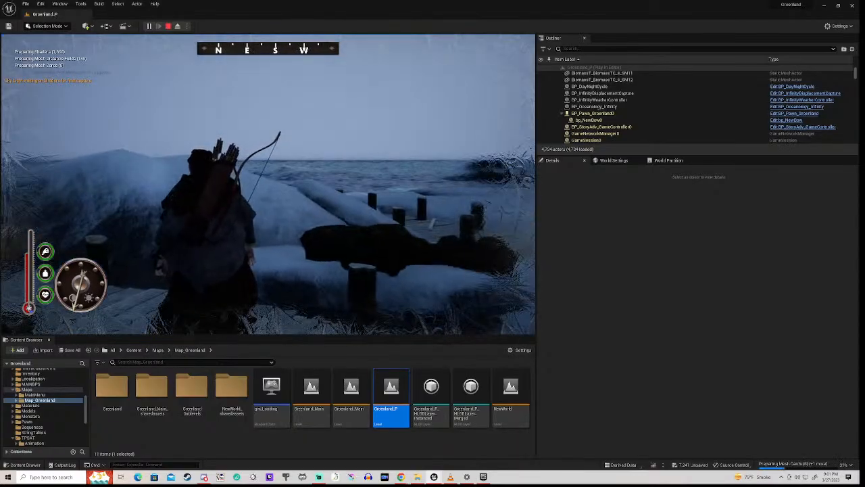
{"action": "key", "text": "Escape"}
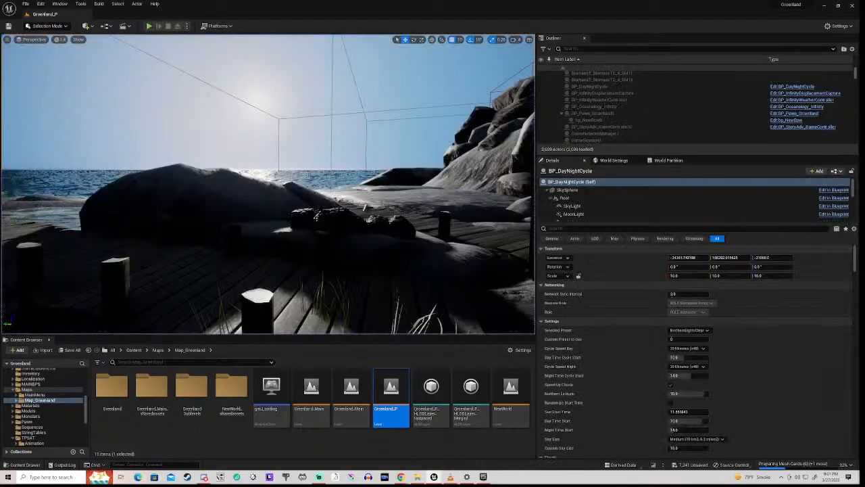
Inspect the wooden piers, snowy boulders and waterline from several elevated camera angles along the coast
{"action": "right_click_drag", "start_coordinate": [365, 208], "coordinate": [219, 233]}
{"action": "right_click_drag", "start_coordinate": [269, 184], "coordinate": [364, 193]}
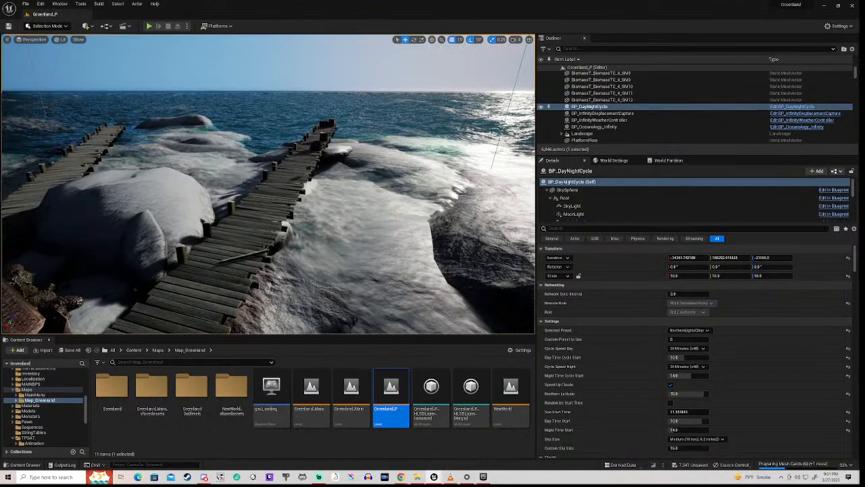
{"action": "right_click_drag", "start_coordinate": [268, 202], "coordinate": [241, 173]}
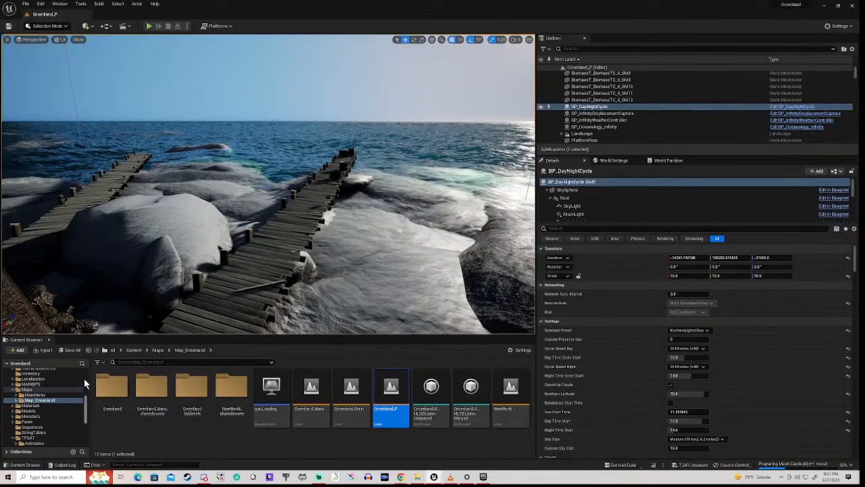
{"action": "scroll", "coordinate": [40, 419], "scroll_direction": "down", "scroll_amount": 3}
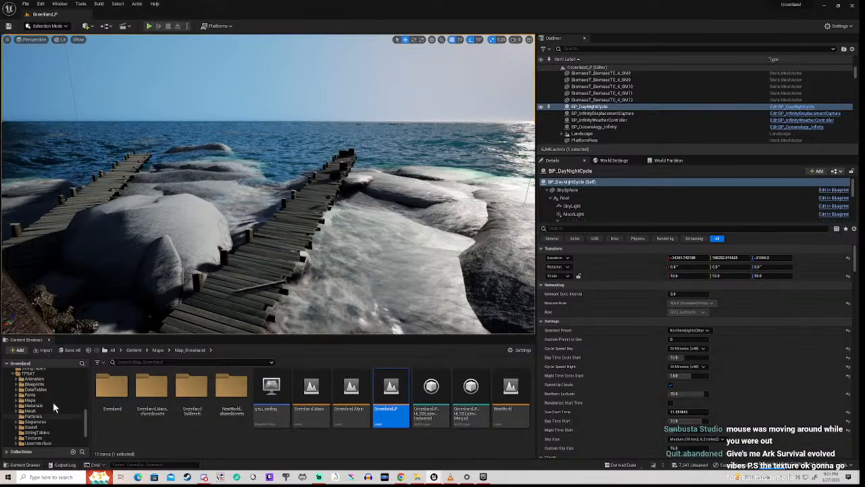
{"action": "key", "text": "s"}
{"action": "right_click_drag", "start_coordinate": [268, 184], "coordinate": [294, 224]}
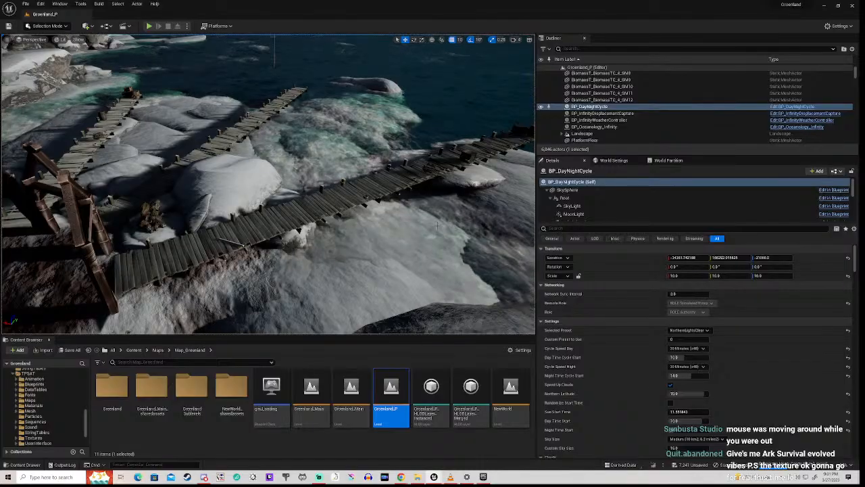
{"action": "right_click_drag", "start_coordinate": [403, 248], "coordinate": [460, 238]}
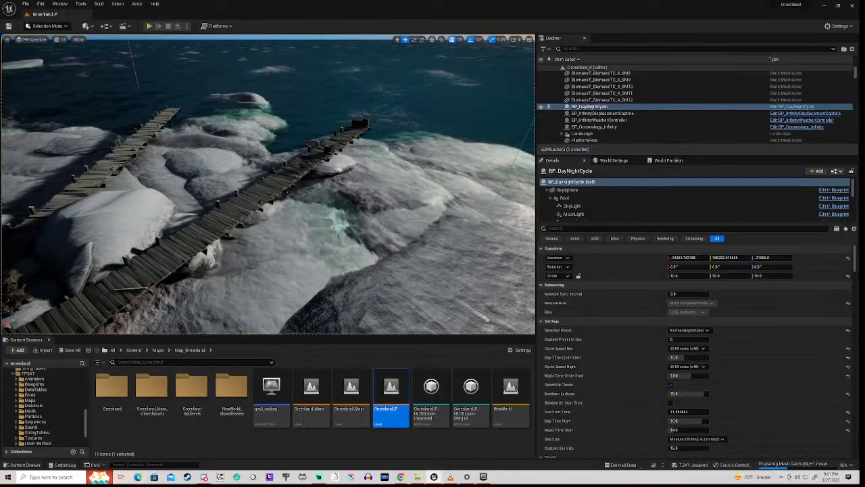
{"action": "key", "text": "s"}
{"action": "right_click_drag", "start_coordinate": [414, 223], "coordinate": [216, 152]}
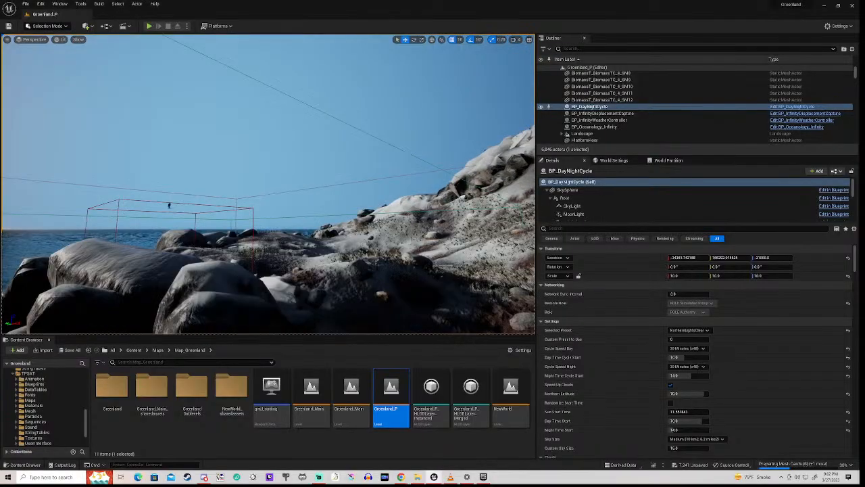
Fly the editor camera past the coastal rocks to the snowy slope with the dirt path below the mountains
{"action": "key", "text": "w"}
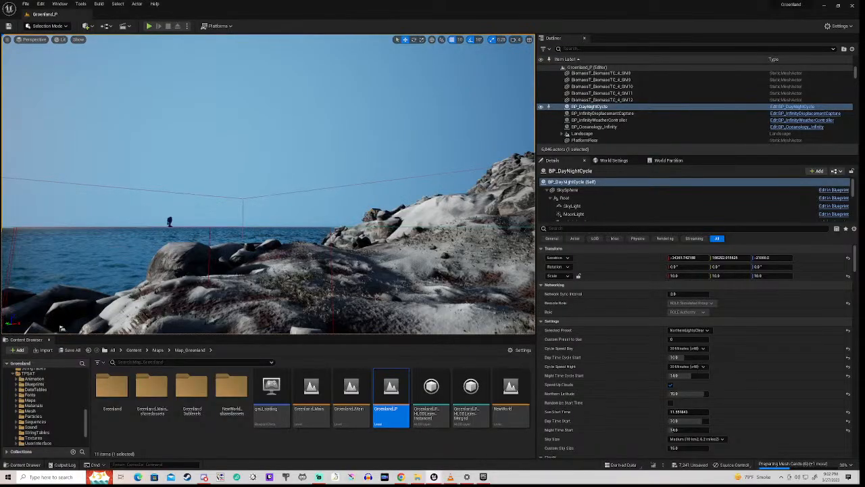
{"action": "key", "text": "a"}
{"action": "right_click_drag", "start_coordinate": [216, 152], "coordinate": [237, 257]}
{"action": "right_click_drag", "start_coordinate": [342, 303], "coordinate": [348, 255]}
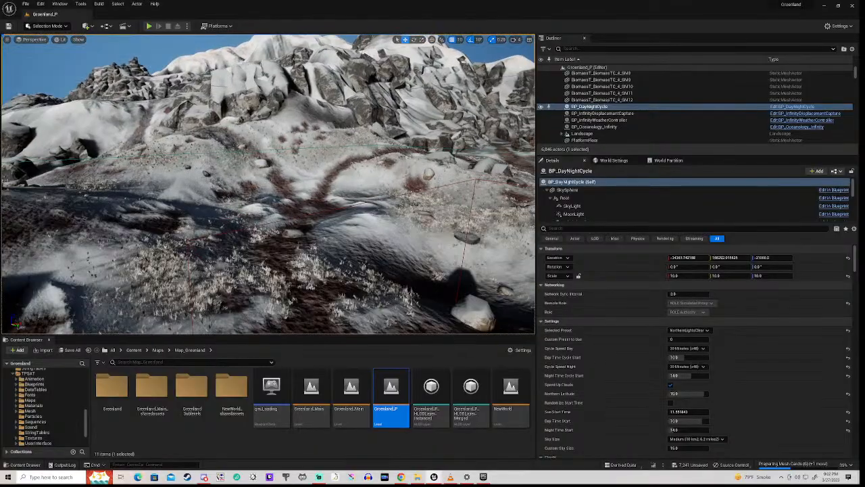
{"action": "key", "text": "w"}
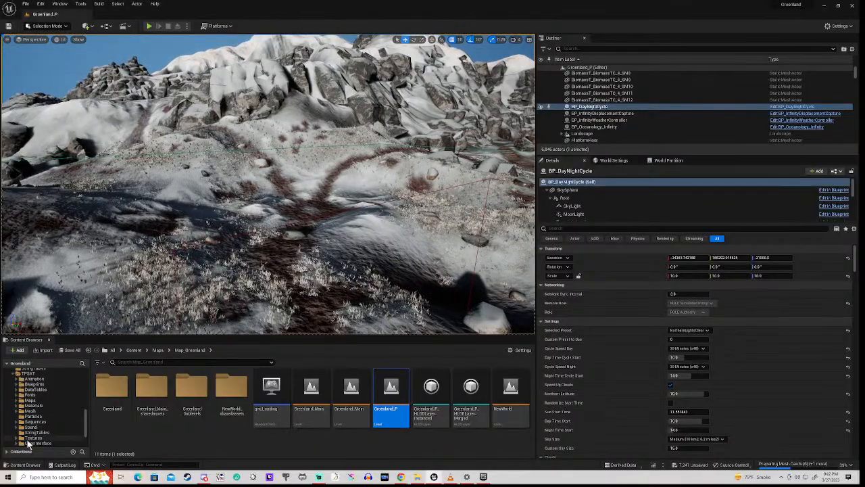
Browse the project content to the Monsters folder and open its ParasiteZombie01 subfolder
{"action": "scroll", "coordinate": [24, 436], "scroll_direction": "down", "scroll_amount": 3}
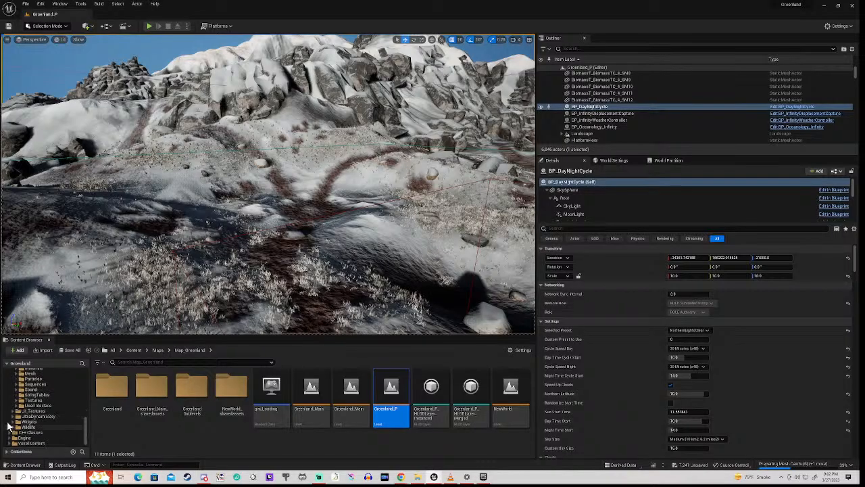
{"action": "scroll", "coordinate": [27, 419], "scroll_direction": "up", "scroll_amount": 3}
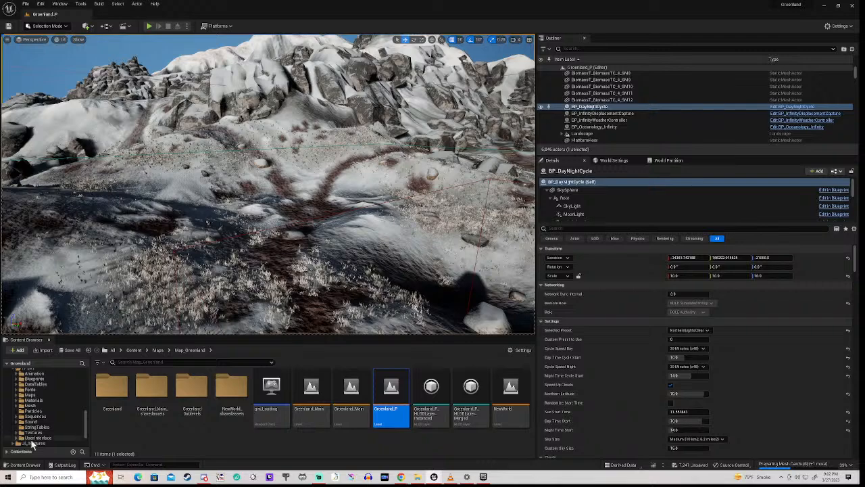
{"action": "scroll", "coordinate": [30, 430], "scroll_direction": "up", "scroll_amount": 1}
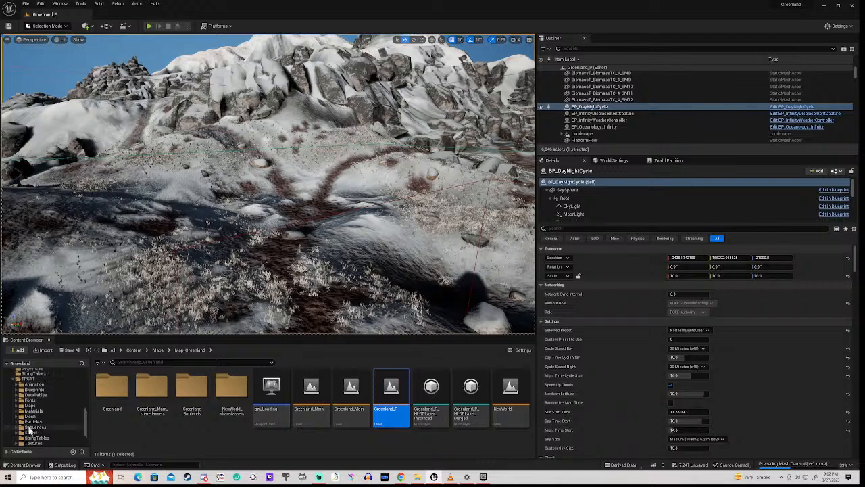
{"action": "left_click", "coordinate": [14, 380]}
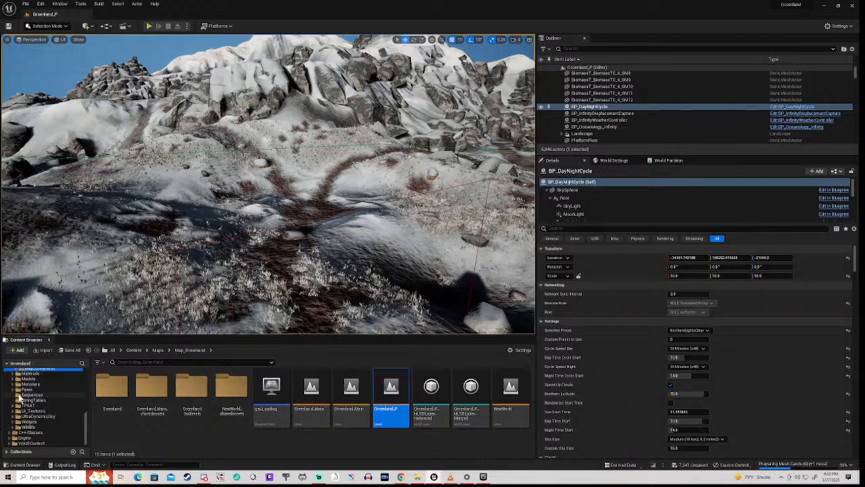
{"action": "left_click", "coordinate": [31, 428]}
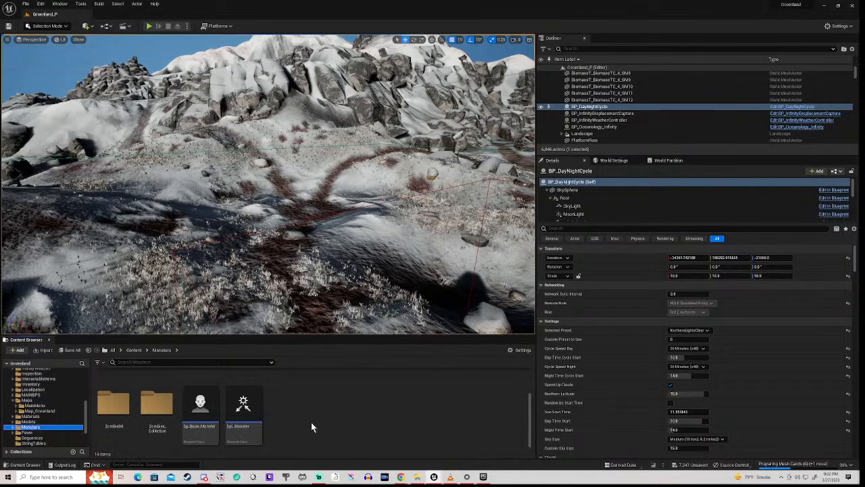
{"action": "scroll", "coordinate": [278, 423], "scroll_direction": "up", "scroll_amount": 2}
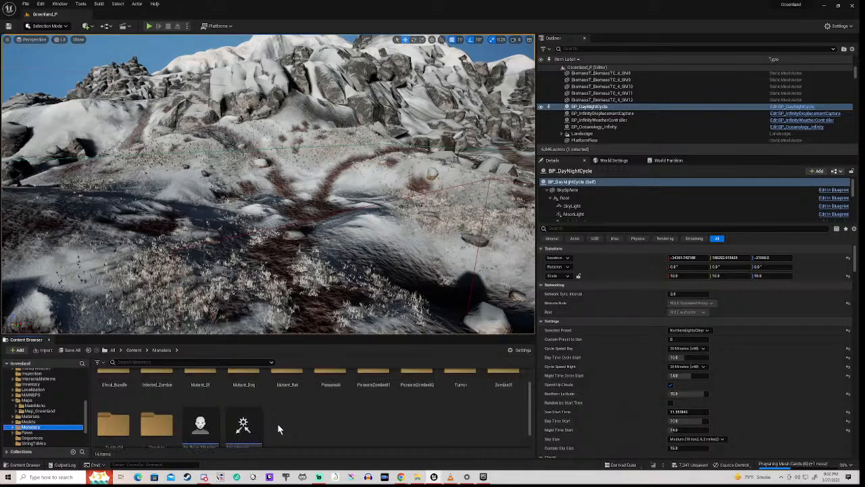
{"action": "scroll", "coordinate": [278, 424], "scroll_direction": "up", "scroll_amount": 1}
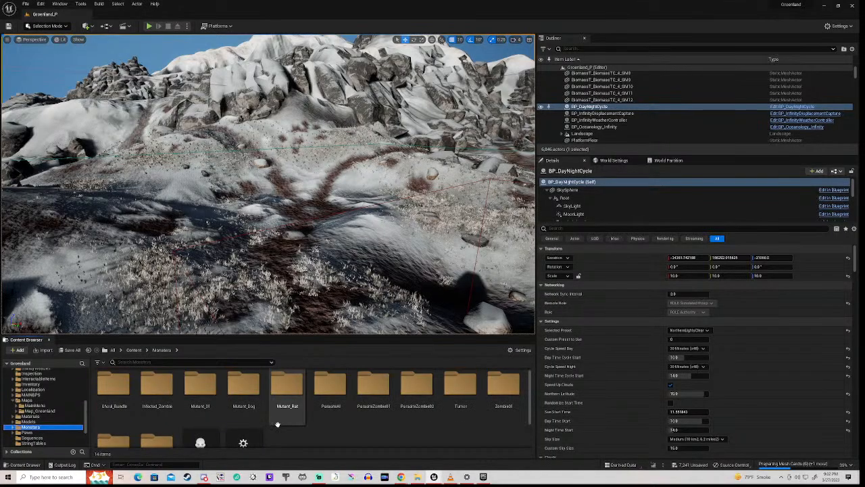
{"action": "double_click", "coordinate": [374, 390]}
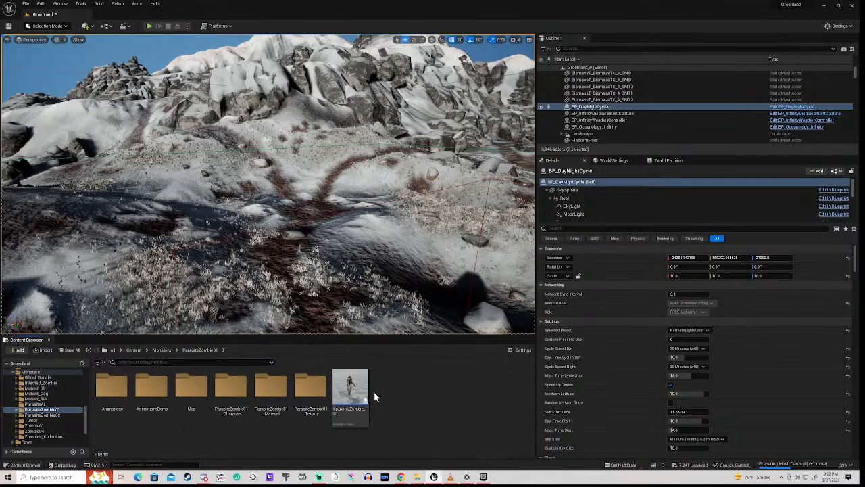
Place bp_para_Zombie_01 in the level beside the dirt path, raise it above the terrain and snap it down to the ground
{"action": "left_click", "coordinate": [351, 381]}
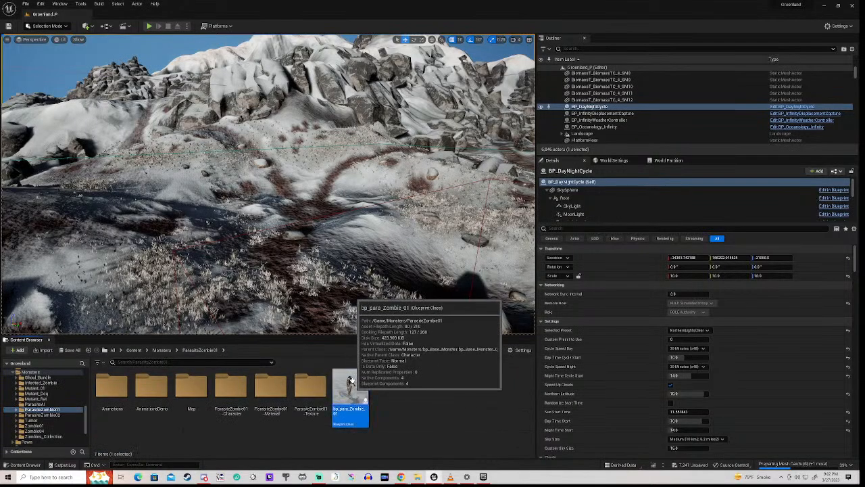
{"action": "left_click_drag", "start_coordinate": [330, 222], "coordinate": [317, 244]}
{"action": "right_click_drag", "start_coordinate": [318, 245], "coordinate": [270, 302]}
{"action": "key", "text": "w"}
{"action": "key", "text": "w"}
{"action": "key", "text": "w"}
{"action": "key", "text": "w"}
{"action": "right_click_drag", "start_coordinate": [199, 121], "coordinate": [246, 149]}
{"action": "right_click_drag", "start_coordinate": [200, 120], "coordinate": [251, 124]}
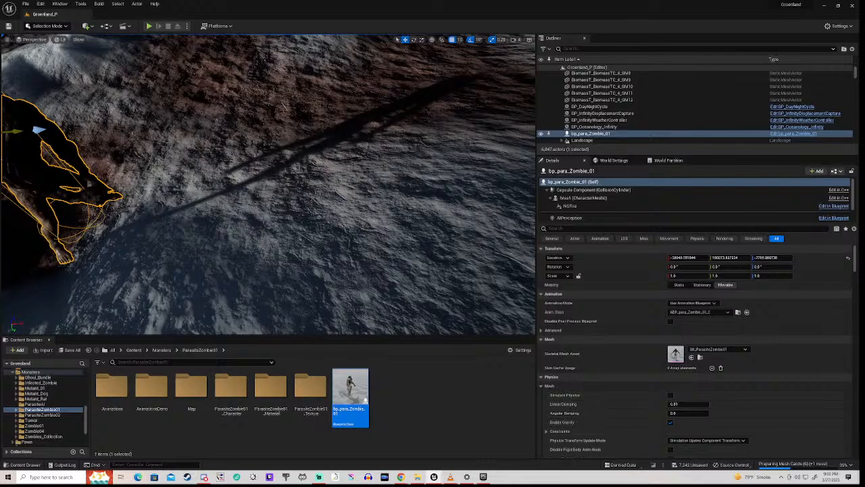
{"action": "key", "text": "f"}
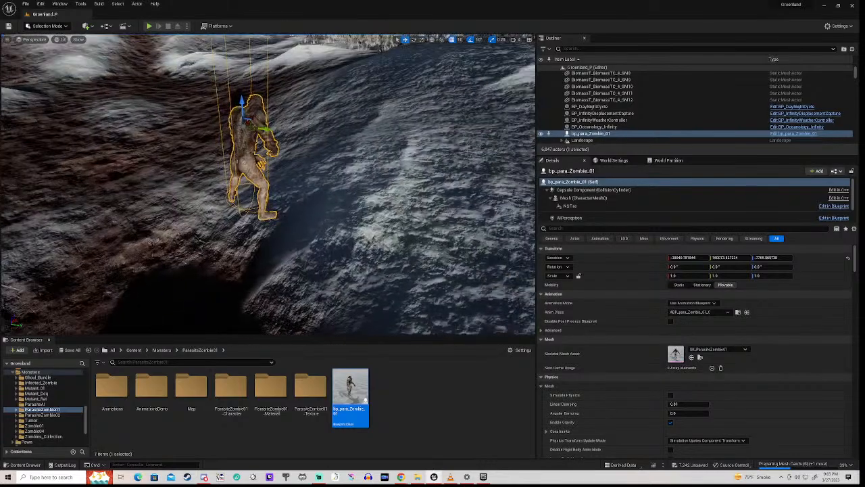
{"action": "left_click_drag", "start_coordinate": [241, 102], "coordinate": [239, 53]}
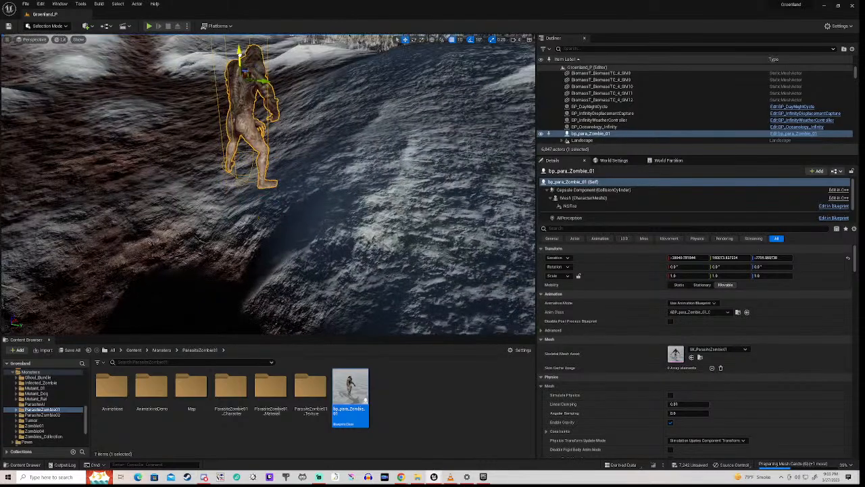
{"action": "key", "text": "End"}
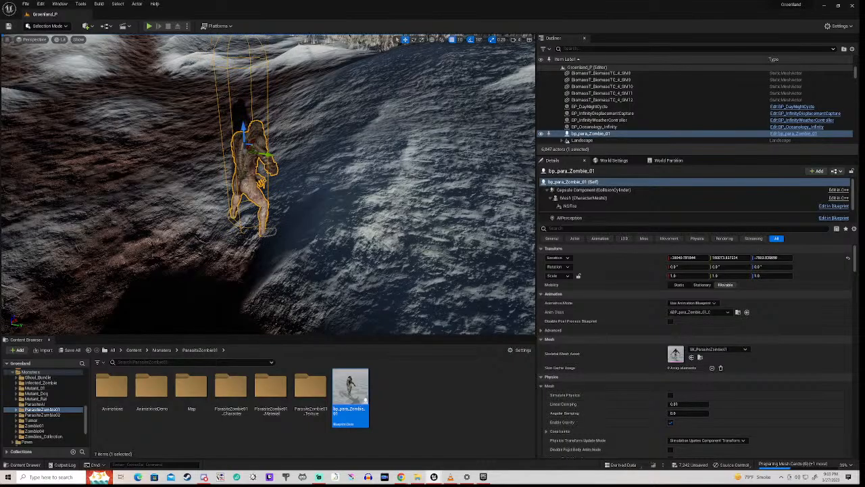
Start a play session and shoot the bow at the zombie by the dirt path
{"action": "left_click", "coordinate": [149, 28]}
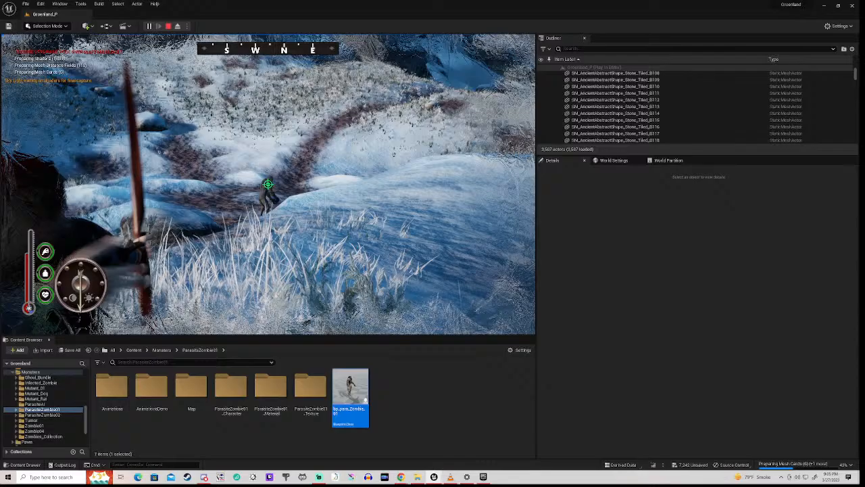
{"action": "left_click", "coordinate": [268, 184]}
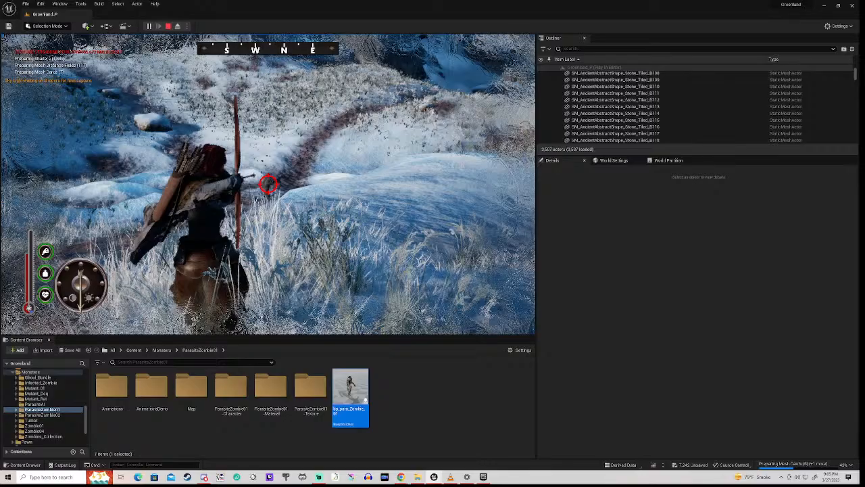
{"action": "left_click", "coordinate": [268, 183]}
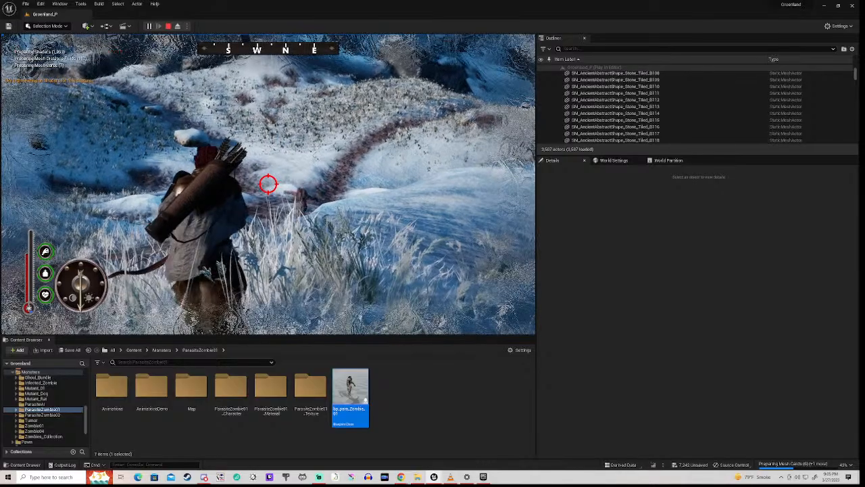
Run the character down through the grass to the zombie's spot on the dirt path, and end the play session
{"action": "key", "text": "1"}
{"action": "key", "text": "w"}
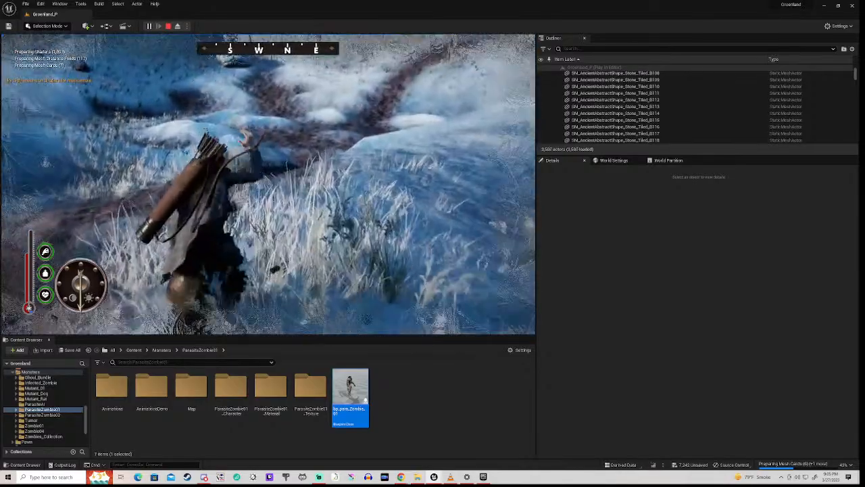
{"action": "key", "text": "w"}
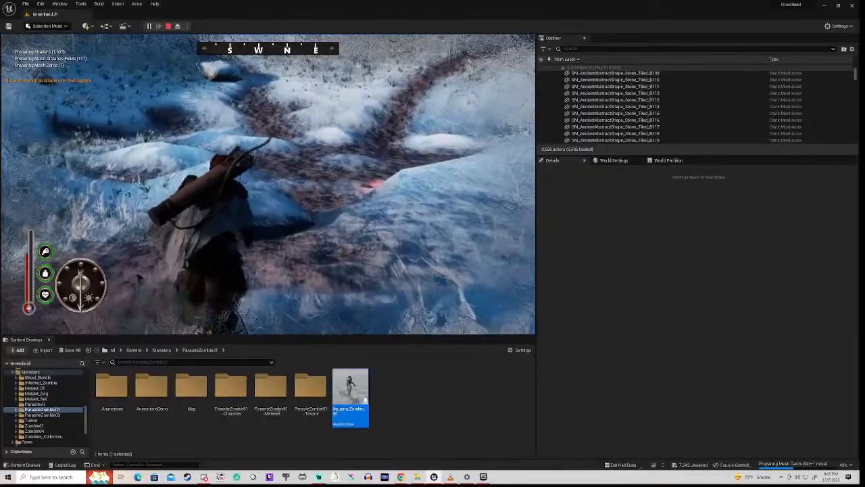
{"action": "key", "text": "w"}
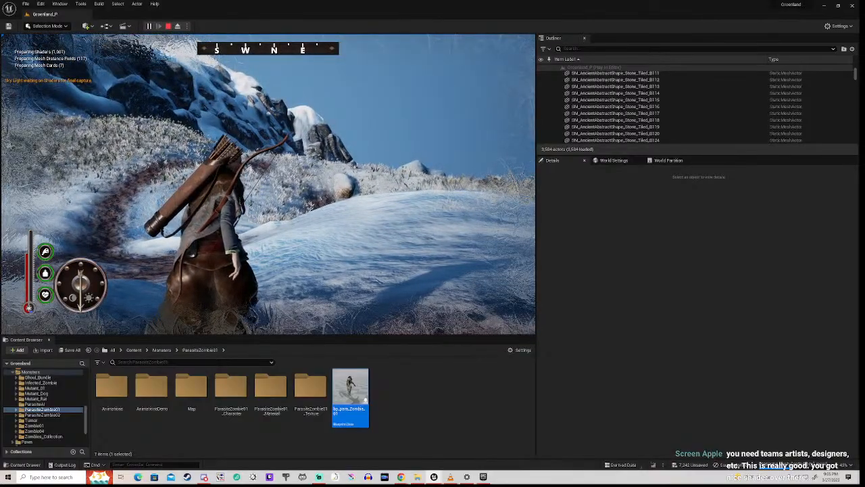
{"action": "key", "text": "Escape"}
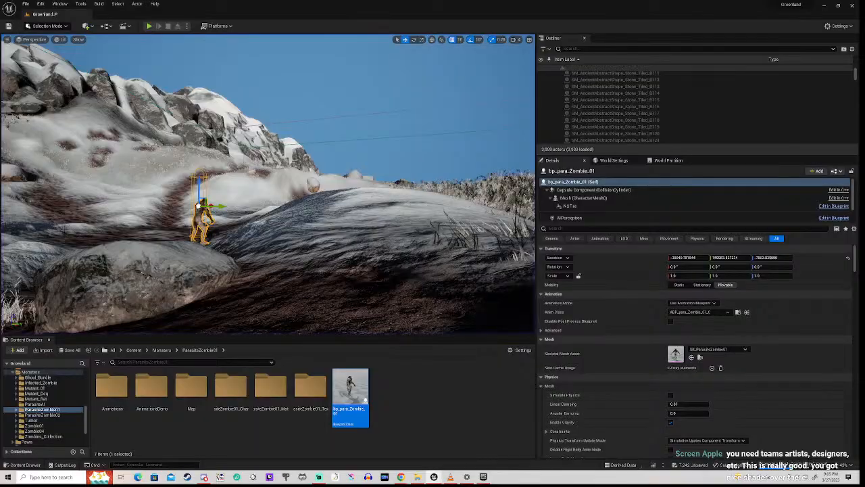
Fly into the dark area with glowing teal plants, play from its rock floor to check the lighting, and end the session
{"action": "right_click_drag", "start_coordinate": [284, 196], "coordinate": [282, 221]}
{"action": "key", "text": "w"}
{"action": "key", "text": "w"}
{"action": "key", "text": "w"}
{"action": "key", "text": "w"}
{"action": "key", "text": "w"}
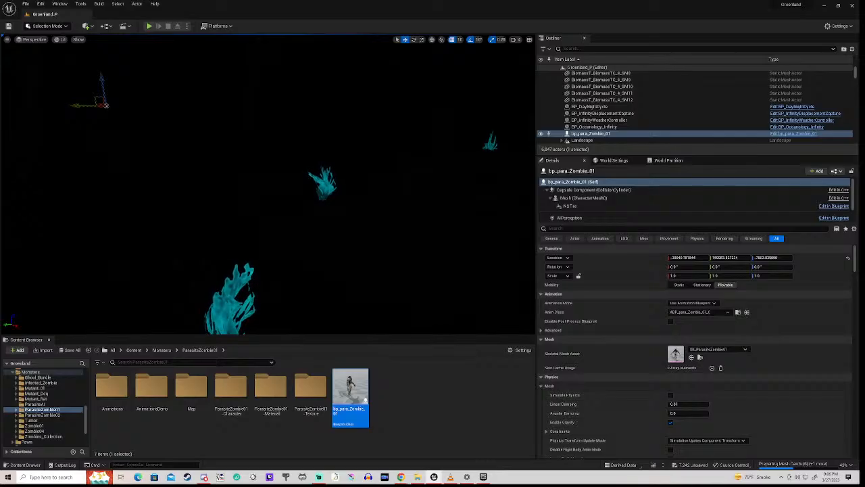
{"action": "right_click", "coordinate": [267, 257]}
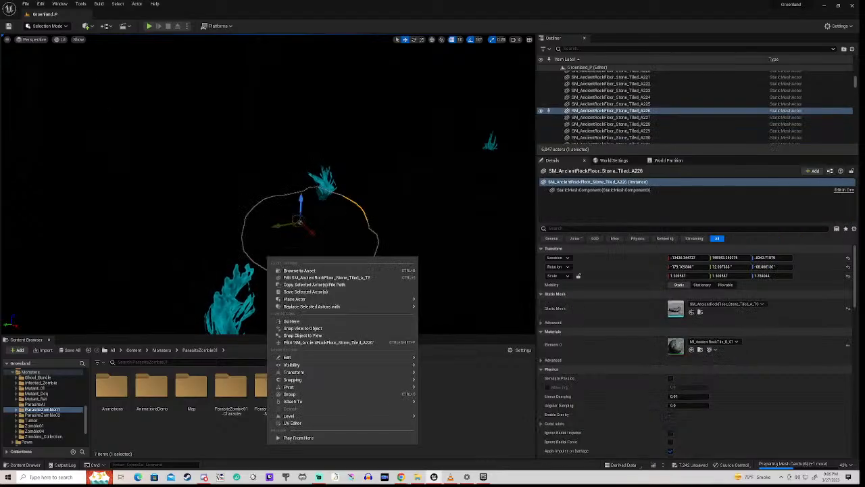
{"action": "left_click", "coordinate": [298, 438]}
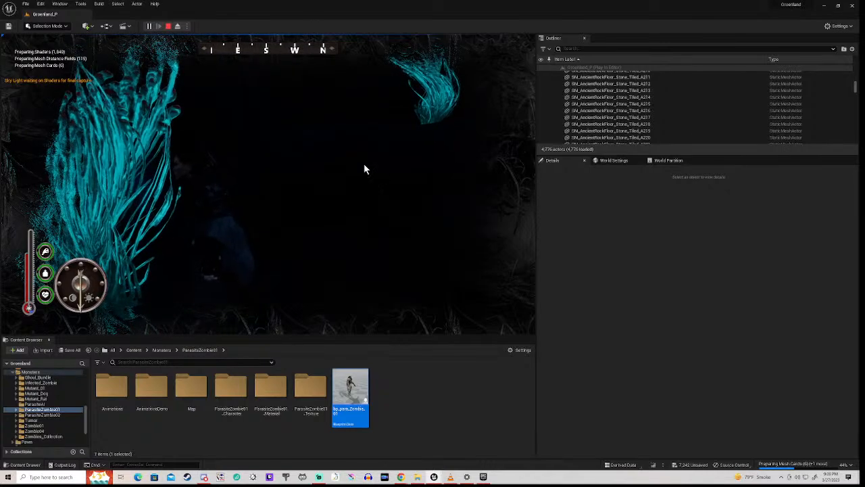
{"action": "key", "text": "Escape"}
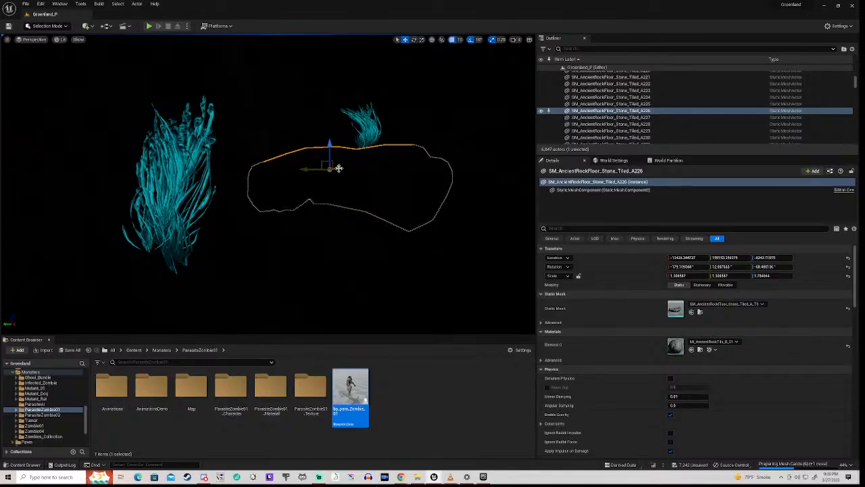
Try moving the SM_AncientRockFloor_Stone_Tiled_A226 rock piece near the teal plants, and undo the move
{"action": "left_click_drag", "start_coordinate": [339, 167], "coordinate": [292, 205]}
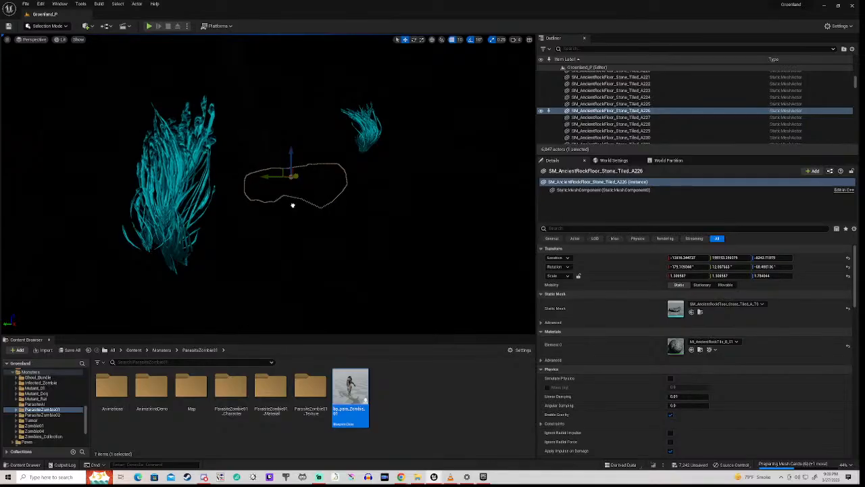
{"action": "key", "text": "ctrl+z"}
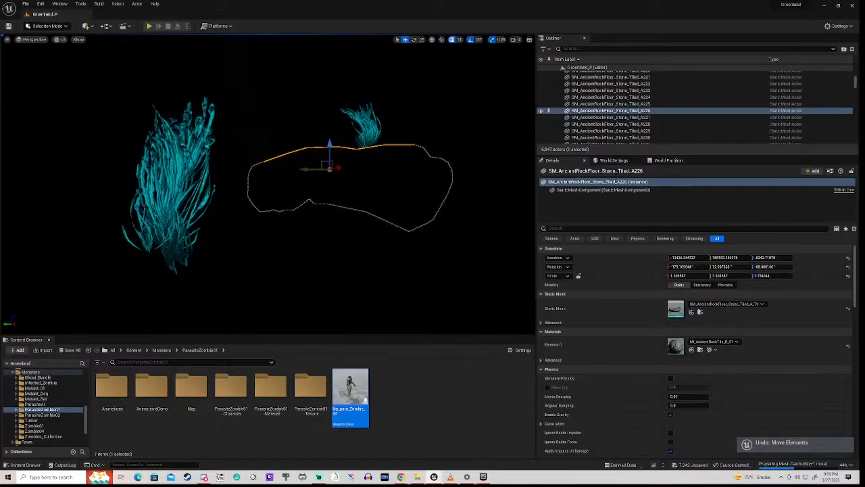
Select the large teal mushroom grass clump and open its material instance MI_AncientMushroomGrass_A for editing
{"action": "left_click", "coordinate": [365, 251]}
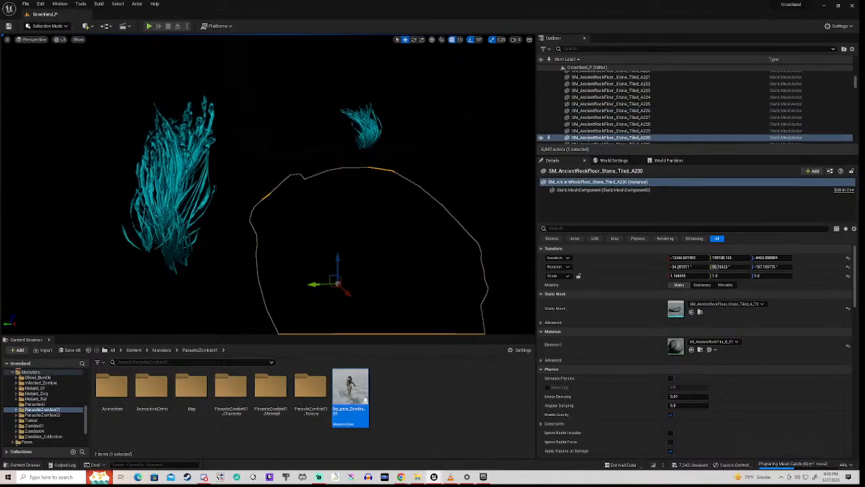
{"action": "left_click", "coordinate": [169, 196]}
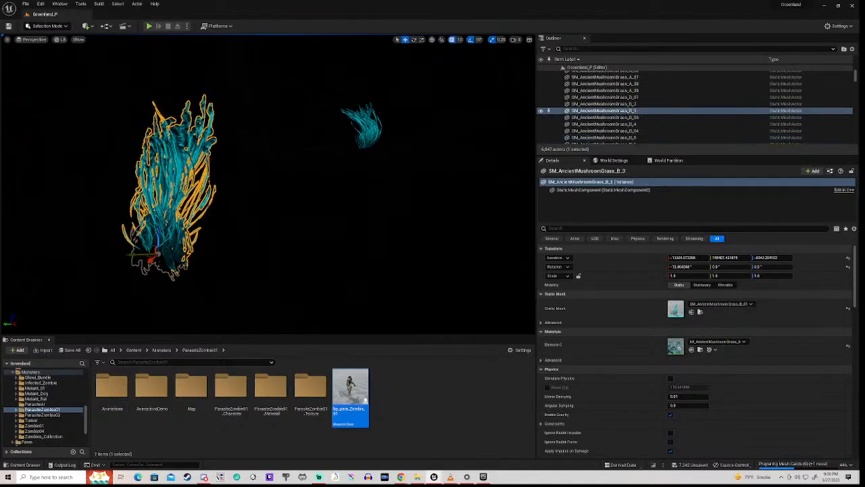
{"action": "left_click", "coordinate": [701, 350]}
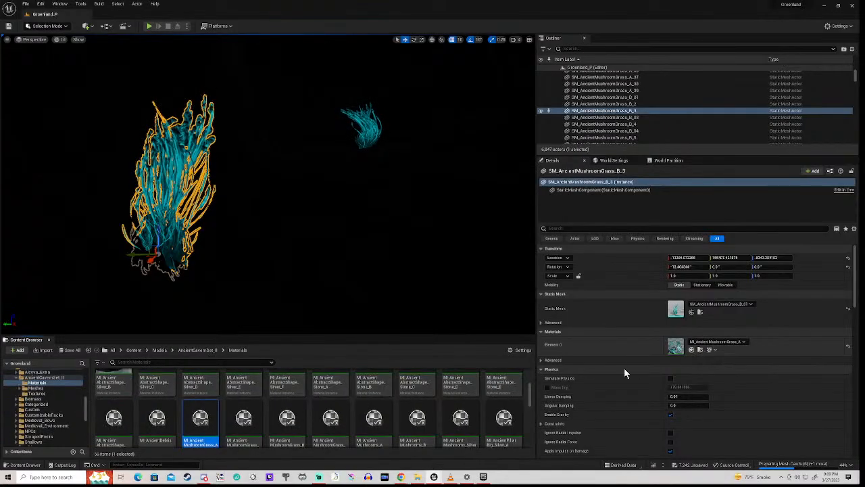
{"action": "double_click", "coordinate": [201, 421]}
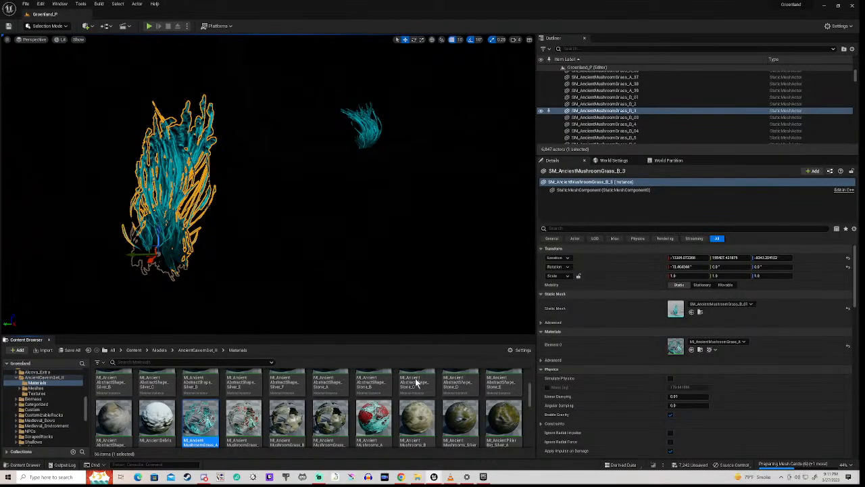
{"action": "mouse_move", "coordinate": [435, 477]}
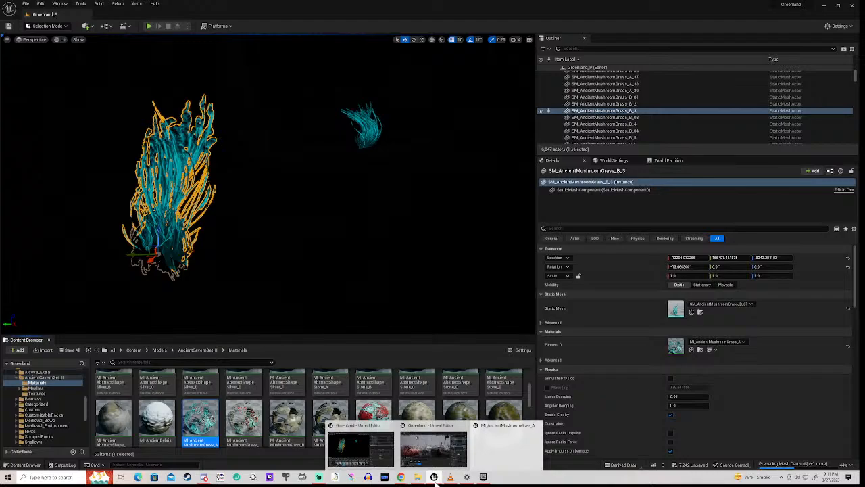
{"action": "left_click", "coordinate": [506, 445]}
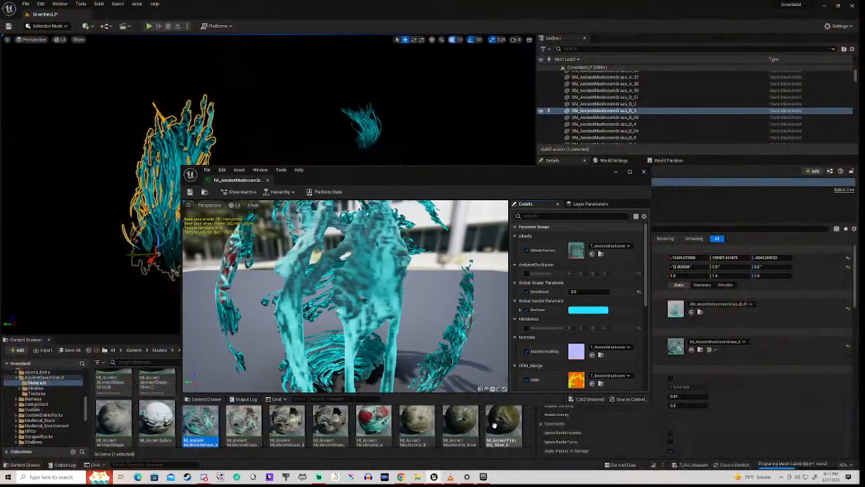
{"action": "left_click_drag", "start_coordinate": [419, 175], "coordinate": [430, 127]}
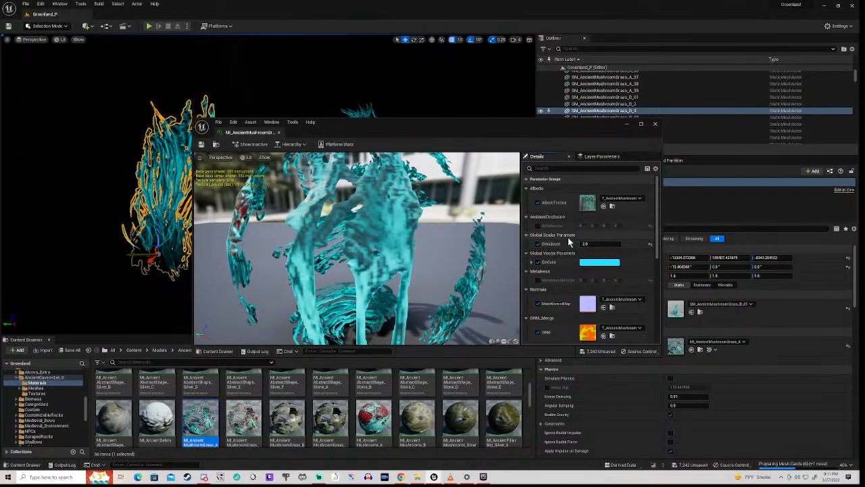
Examine the grass material instance's parameters, including the wind, Lightmass and material property override settings
{"action": "scroll", "coordinate": [566, 246], "scroll_direction": "down", "scroll_amount": 2}
{"action": "scroll", "coordinate": [566, 250], "scroll_direction": "down", "scroll_amount": 6}
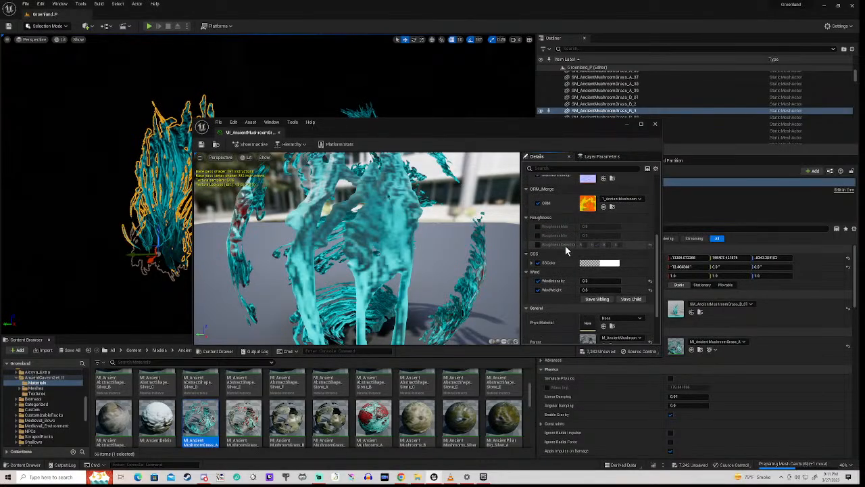
{"action": "scroll", "coordinate": [566, 250], "scroll_direction": "down", "scroll_amount": 3}
{"action": "scroll", "coordinate": [567, 250], "scroll_direction": "down", "scroll_amount": 2}
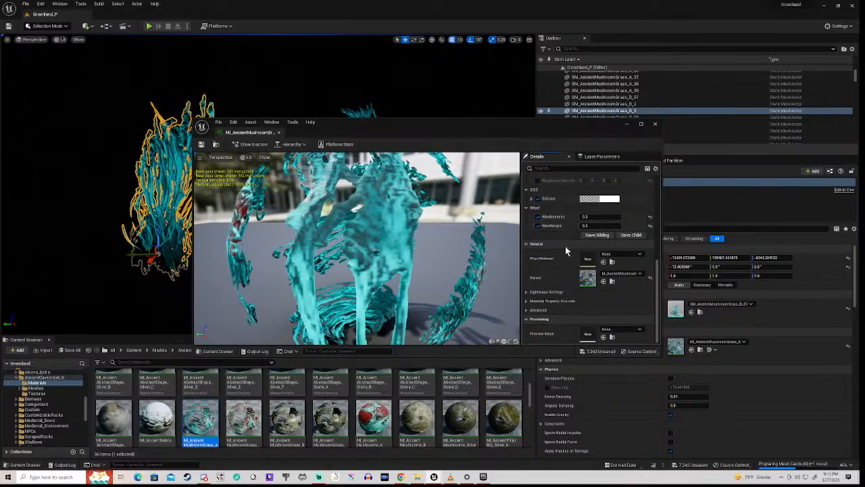
{"action": "left_click", "coordinate": [526, 292]}
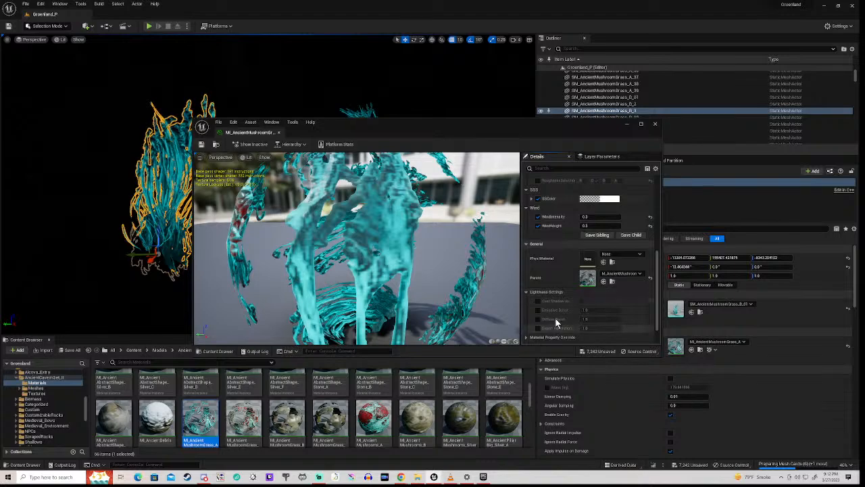
{"action": "scroll", "coordinate": [532, 292], "scroll_direction": "down", "scroll_amount": 2}
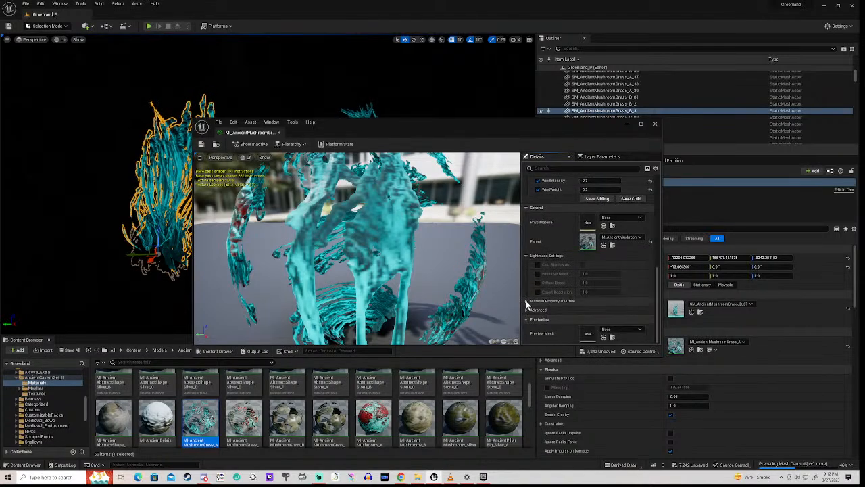
{"action": "left_click", "coordinate": [527, 301]}
{"action": "scroll", "coordinate": [529, 284], "scroll_direction": "down", "scroll_amount": 3}
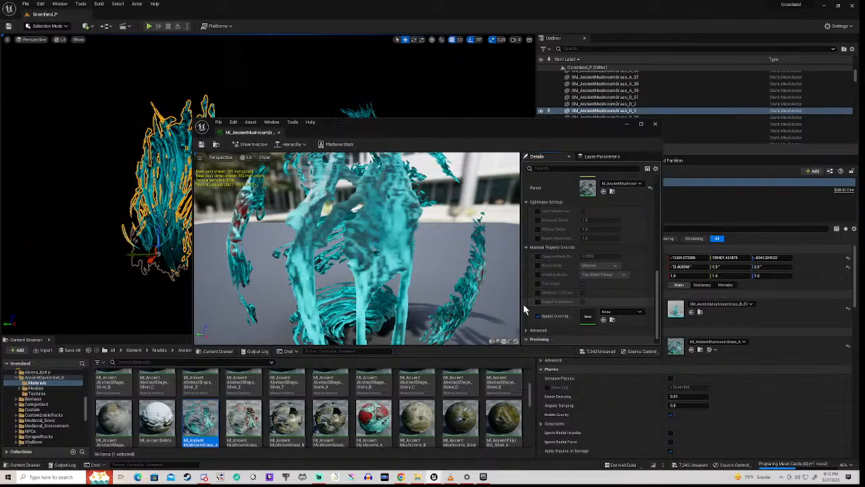
{"action": "scroll", "coordinate": [525, 310], "scroll_direction": "down", "scroll_amount": 1}
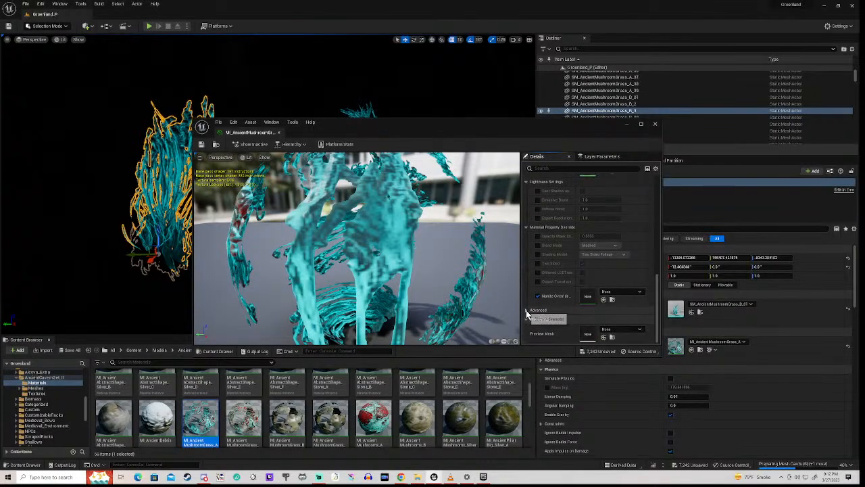
{"action": "left_click", "coordinate": [538, 310]}
{"action": "scroll", "coordinate": [549, 283], "scroll_direction": "up", "scroll_amount": 5}
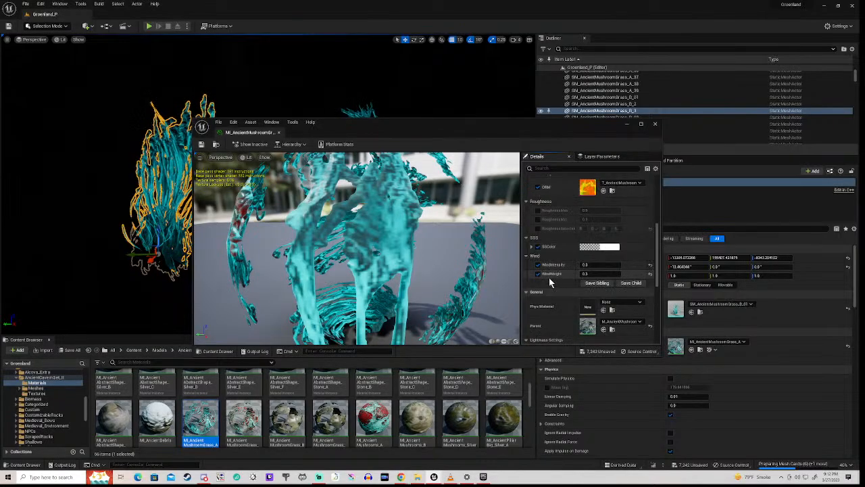
{"action": "scroll", "coordinate": [548, 283], "scroll_direction": "up", "scroll_amount": 1}
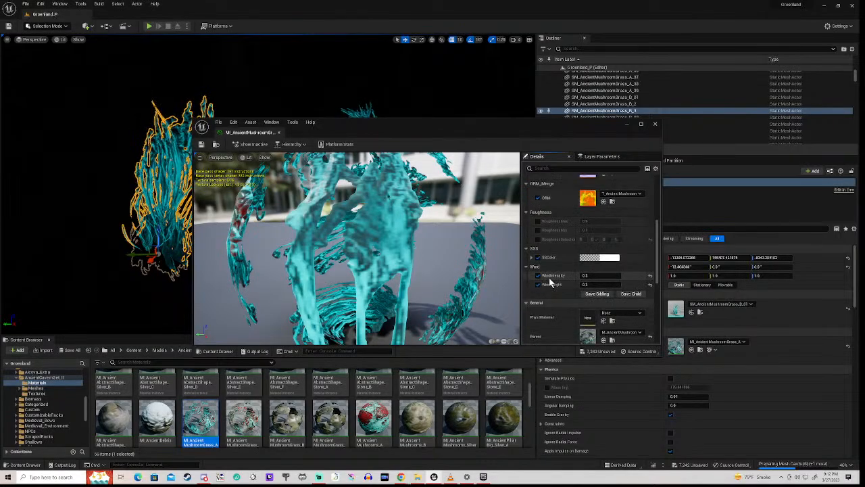
{"action": "scroll", "coordinate": [550, 282], "scroll_direction": "up", "scroll_amount": 4}
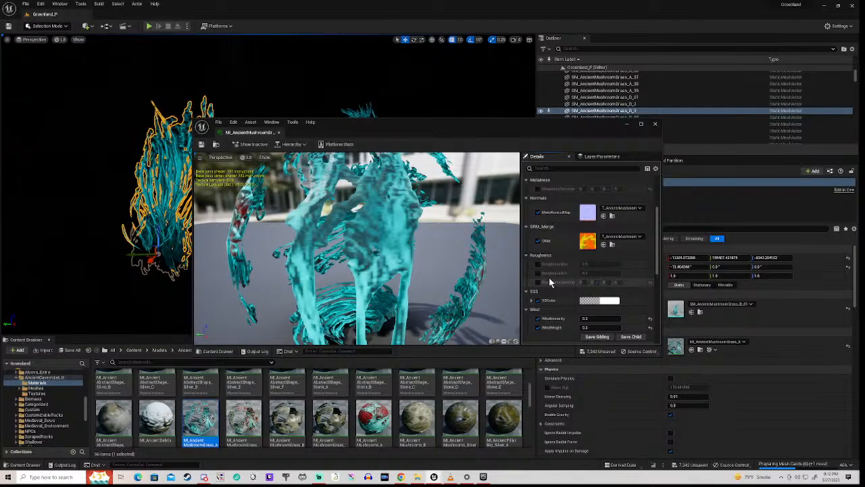
{"action": "scroll", "coordinate": [547, 264], "scroll_direction": "up", "scroll_amount": 6}
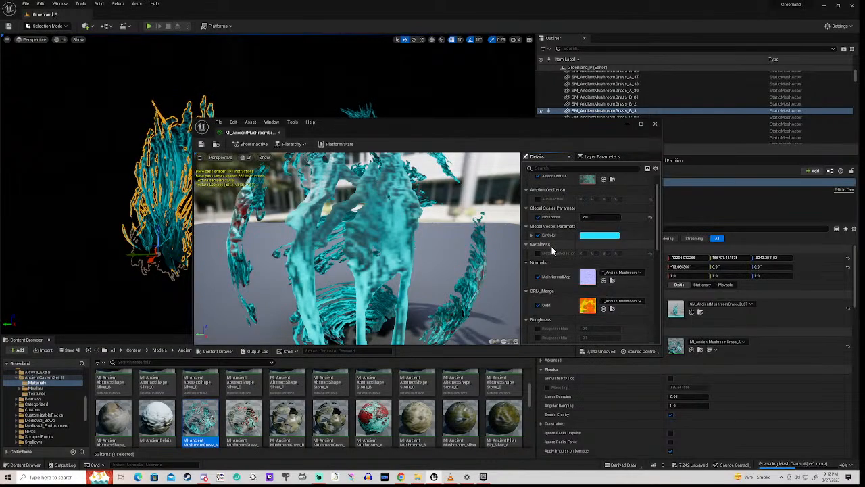
{"action": "scroll", "coordinate": [551, 250], "scroll_direction": "up", "scroll_amount": 2}
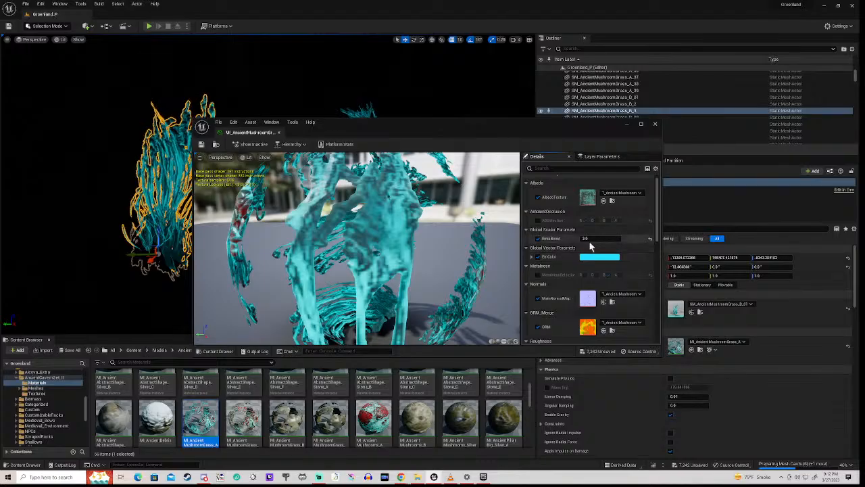
Set the grass material's emissive boost to 5, save the material instance, and uncover the level view for comparison
{"action": "left_click", "coordinate": [586, 238]}
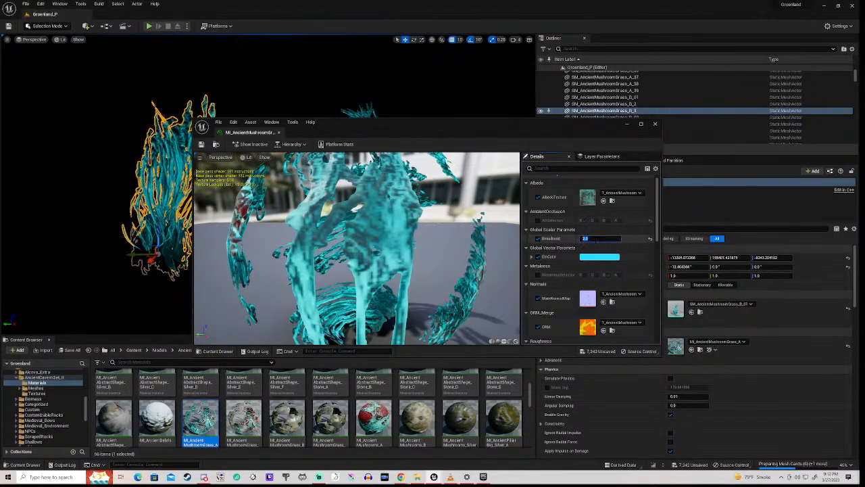
{"action": "type", "text": "5"}
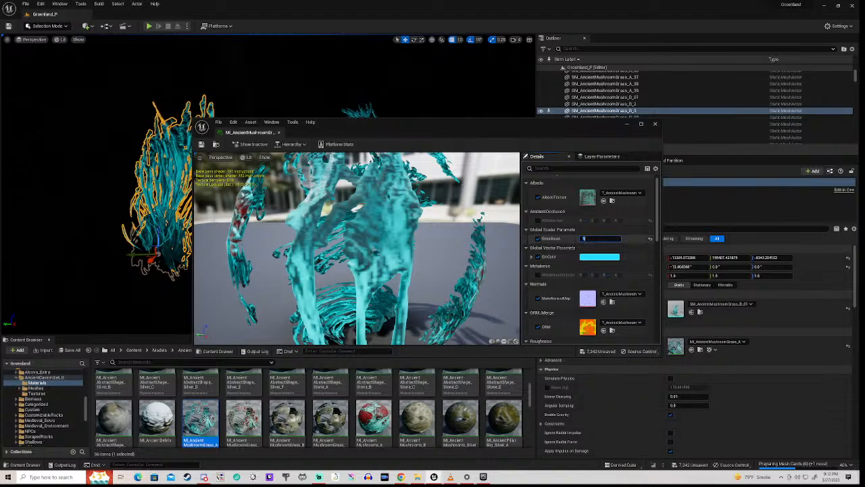
{"action": "key", "text": "Return"}
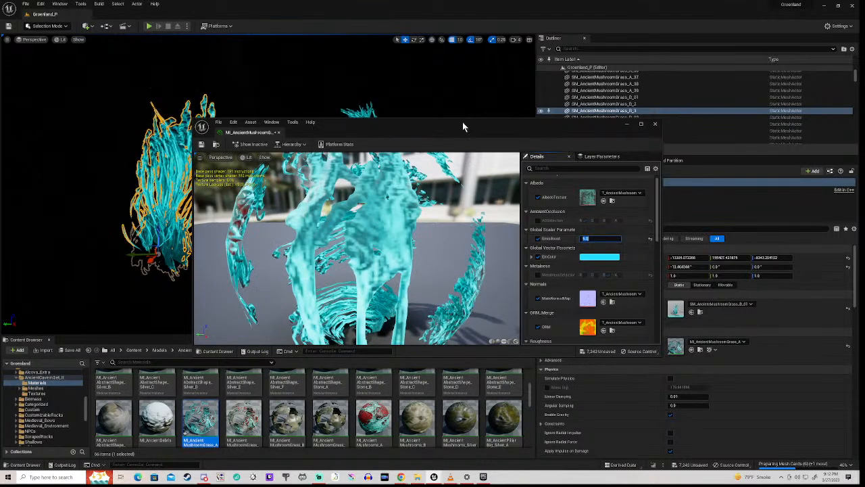
{"action": "left_click_drag", "start_coordinate": [462, 122], "coordinate": [561, 226]}
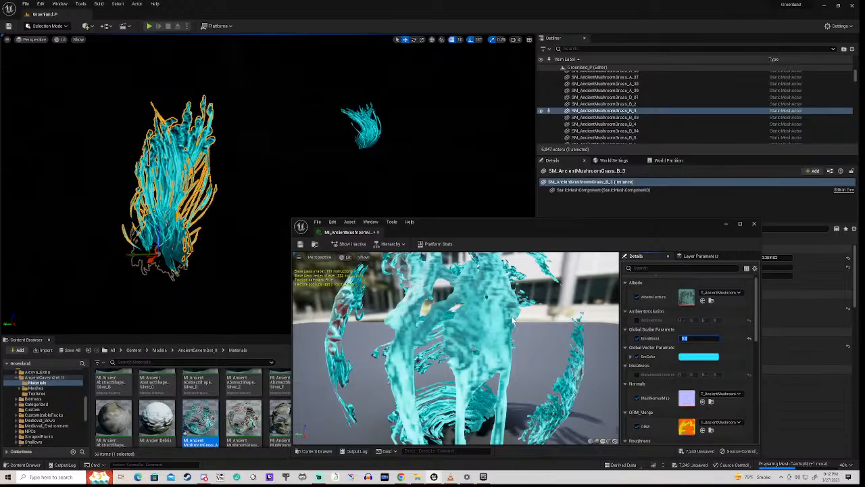
{"action": "left_click", "coordinate": [300, 244]}
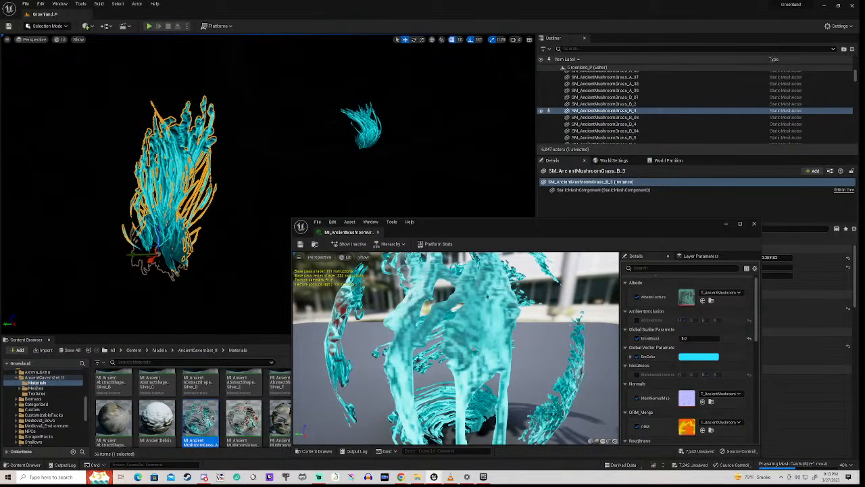
{"action": "left_click_drag", "start_coordinate": [454, 221], "coordinate": [408, 334]}
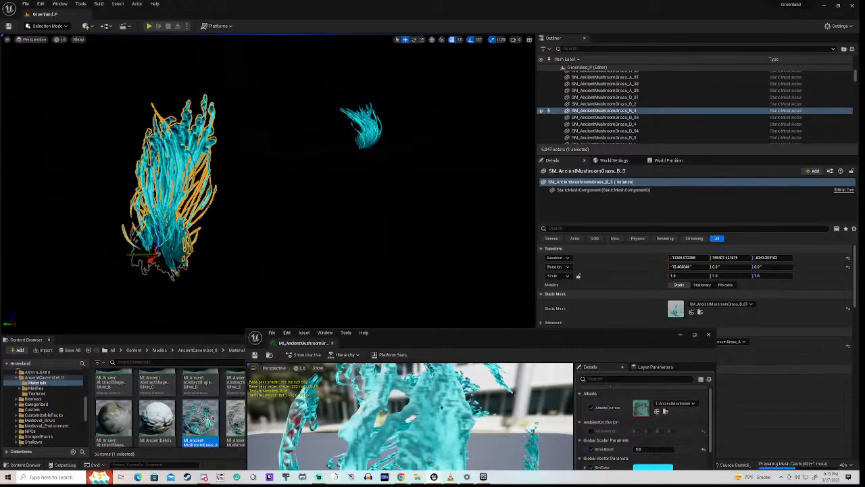
Set the emissive boost of the MI_AncientMushroomGrass_A material instance to 20, save it, and minimise its editor
{"action": "right_click_drag", "start_coordinate": [270, 190], "coordinate": [212, 152]}
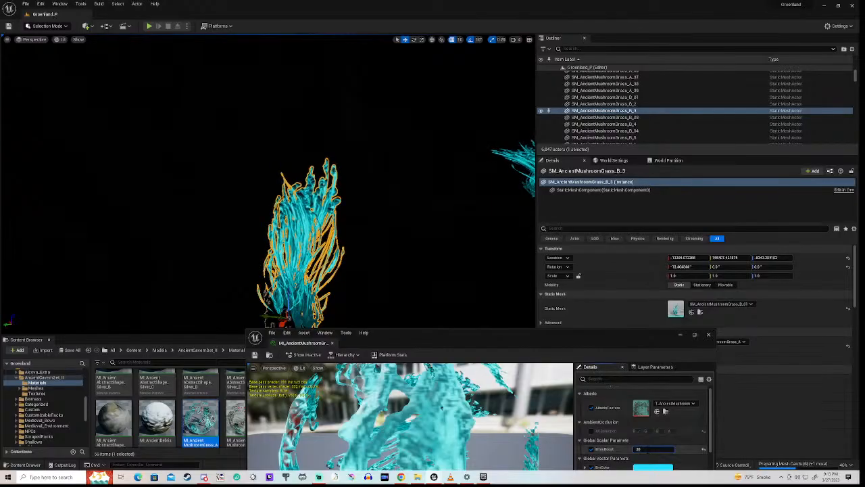
{"action": "key", "text": "Return"}
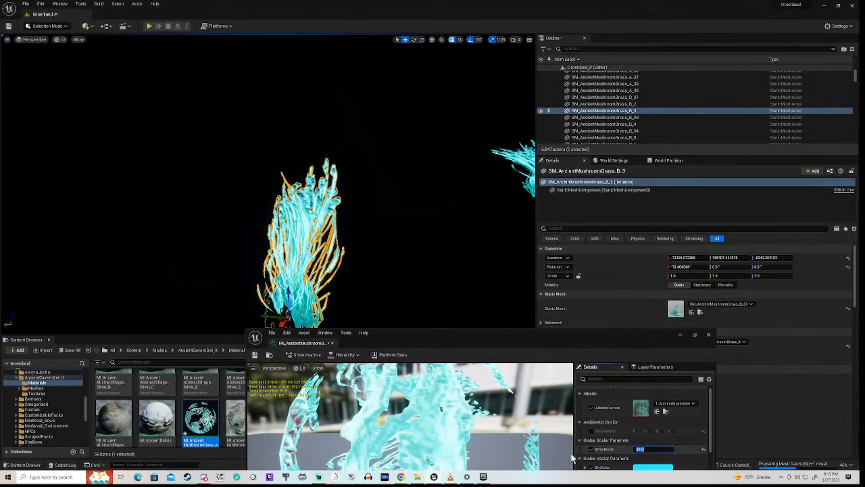
{"action": "left_click", "coordinate": [255, 356]}
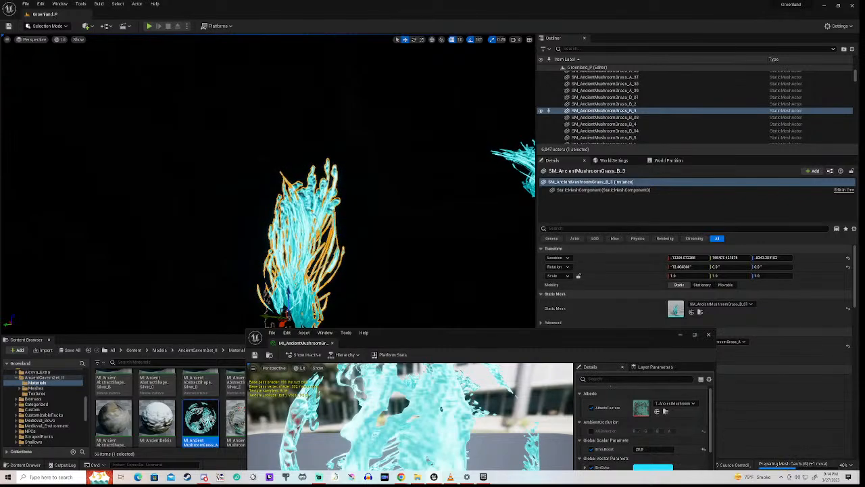
{"action": "right_click_drag", "start_coordinate": [267, 186], "coordinate": [289, 186]}
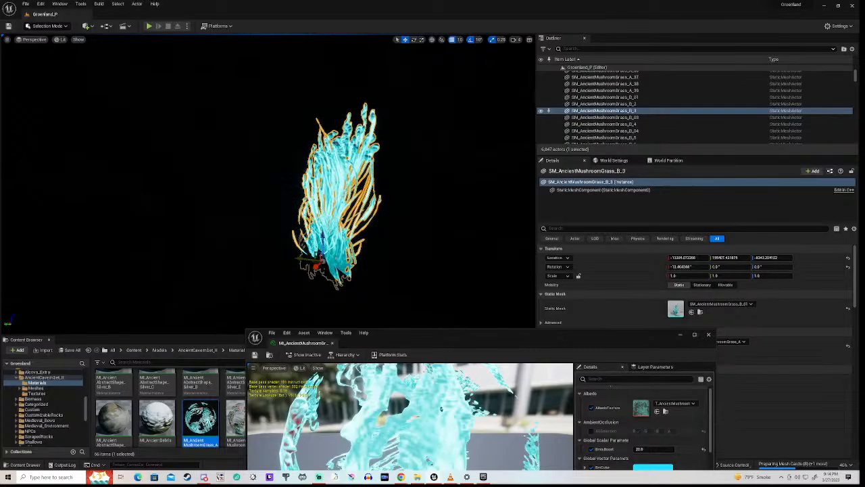
{"action": "left_click_drag", "start_coordinate": [505, 333], "coordinate": [509, 138]}
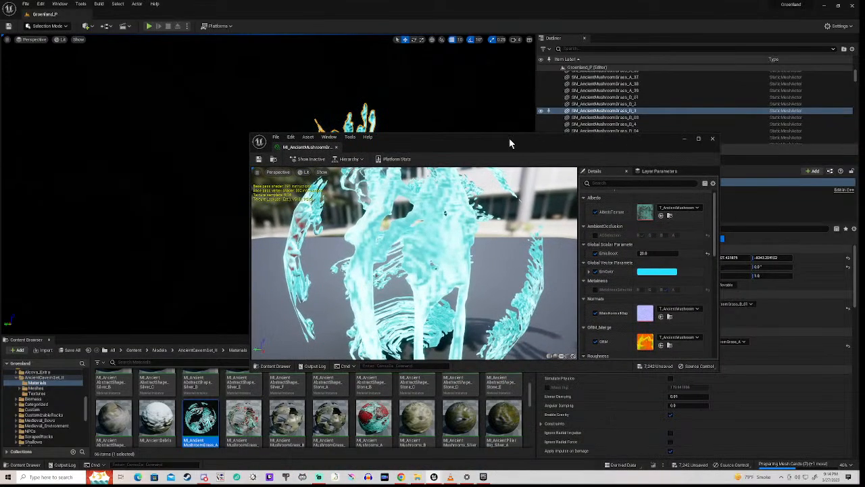
{"action": "left_click", "coordinate": [682, 140]}
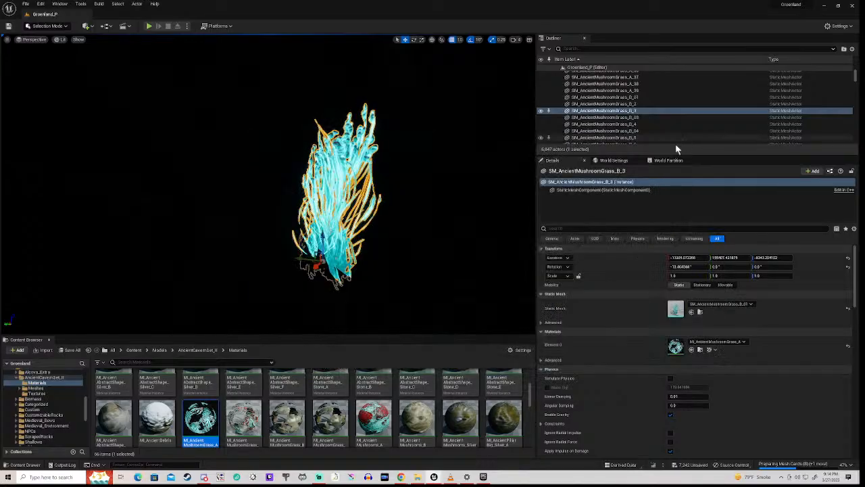
Inspect the brightness of the glowing mushroom grass clumps throughout the dark cave
{"action": "right_click_drag", "start_coordinate": [268, 184], "coordinate": [336, 234]}
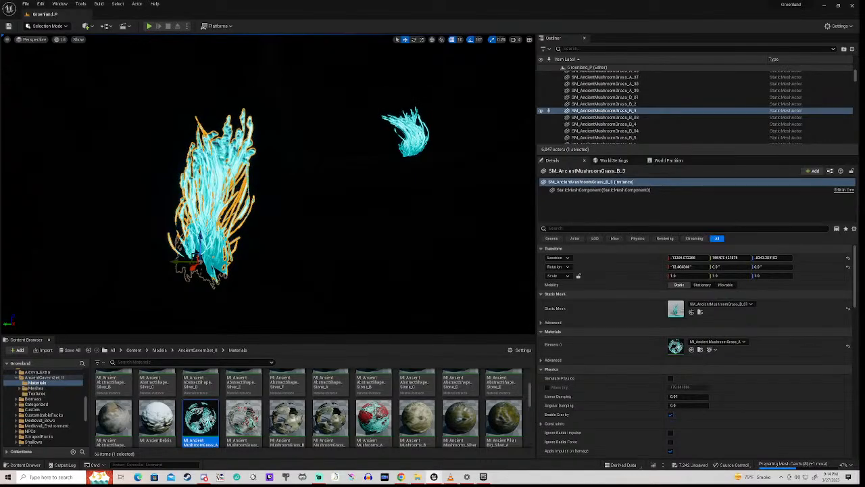
{"action": "right_click_drag", "start_coordinate": [270, 196], "coordinate": [520, 175]}
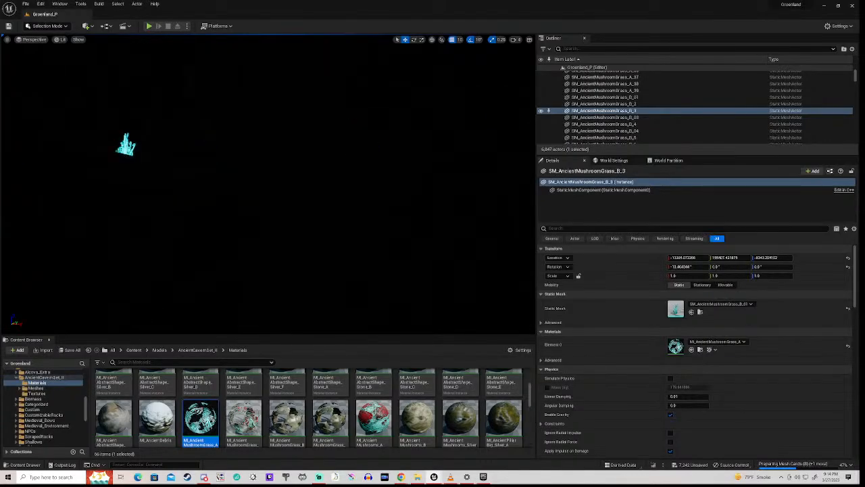
{"action": "right_click_drag", "start_coordinate": [358, 183], "coordinate": [183, 181]}
{"action": "right_click_drag", "start_coordinate": [268, 183], "coordinate": [322, 94]}
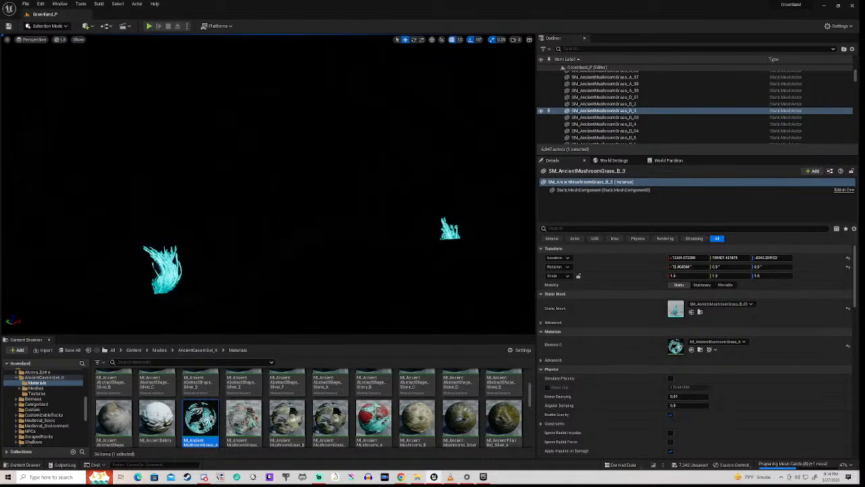
{"action": "key", "text": "w"}
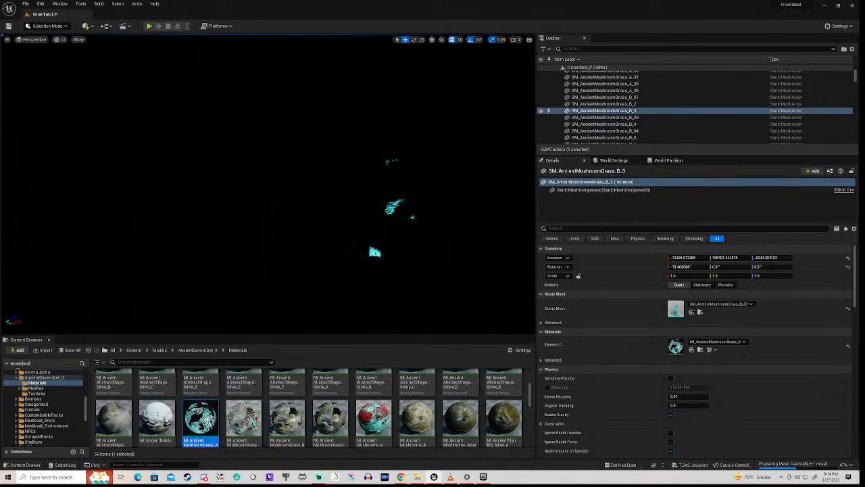
{"action": "right_click_drag", "start_coordinate": [267, 184], "coordinate": [474, 264]}
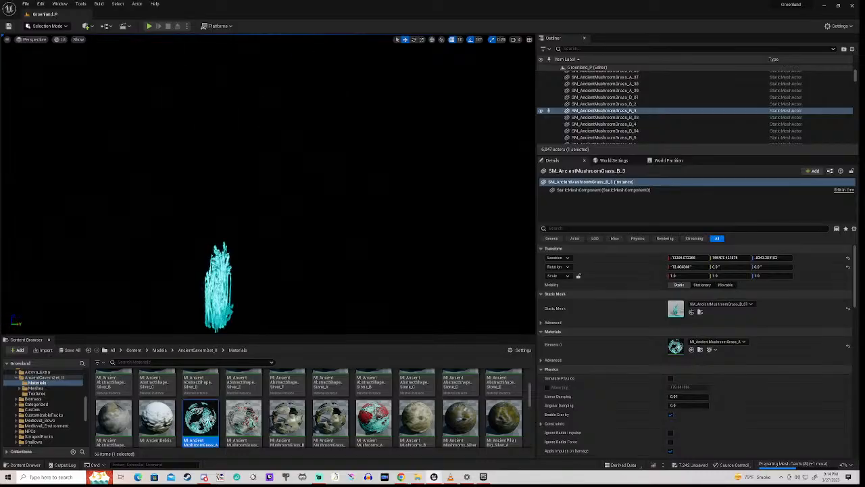
{"action": "right_click_drag", "start_coordinate": [267, 184], "coordinate": [296, 243]}
{"action": "right_click_drag", "start_coordinate": [268, 184], "coordinate": [235, 196]}
{"action": "right_click_drag", "start_coordinate": [321, 189], "coordinate": [348, 168]}
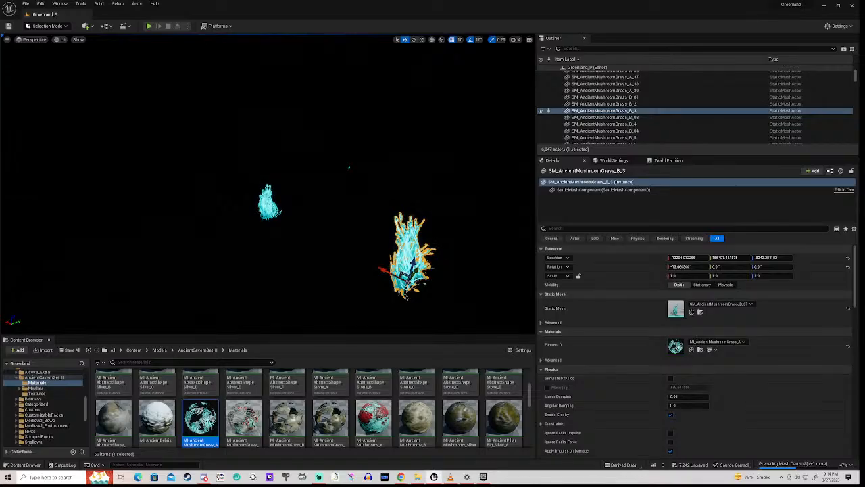
Fly out of the cave to the coast and view the wooden docks and surrounding sea from above
{"action": "right_click_drag", "start_coordinate": [267, 184], "coordinate": [196, 199]}
{"action": "key", "text": "w"}
{"action": "key", "text": "w"}
{"action": "key", "text": "w"}
{"action": "key", "text": "w"}
{"action": "key", "text": "w"}
{"action": "key", "text": "w"}
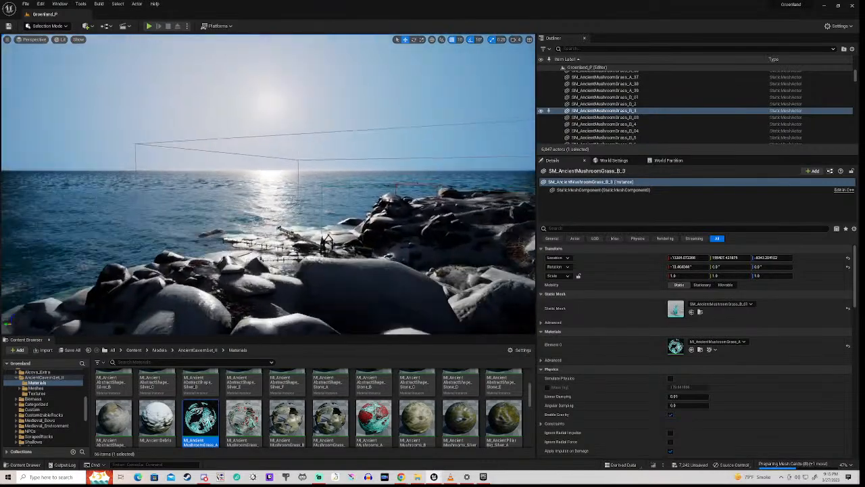
{"action": "key", "text": "w"}
{"action": "right_click_drag", "start_coordinate": [268, 184], "coordinate": [230, 261]}
{"action": "key", "text": "w"}
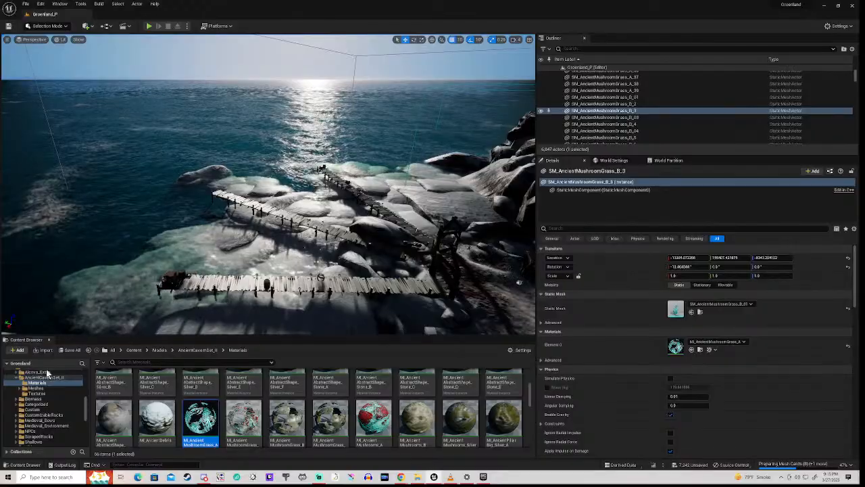
Select the SM_Shear_03 floating ice asset in the Blueprints folder and the BP_Oceanology_Infinity ocean in the level
{"action": "scroll", "coordinate": [47, 407], "scroll_direction": "up", "scroll_amount": 10}
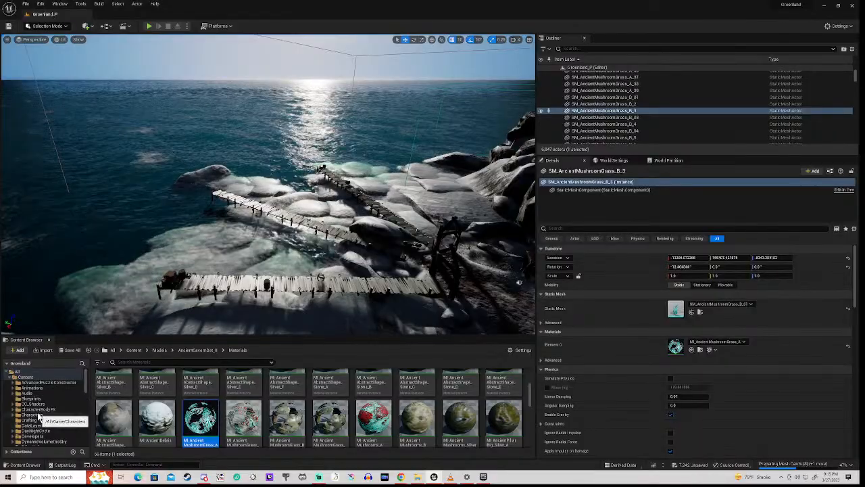
{"action": "scroll", "coordinate": [35, 404], "scroll_direction": "down", "scroll_amount": 1}
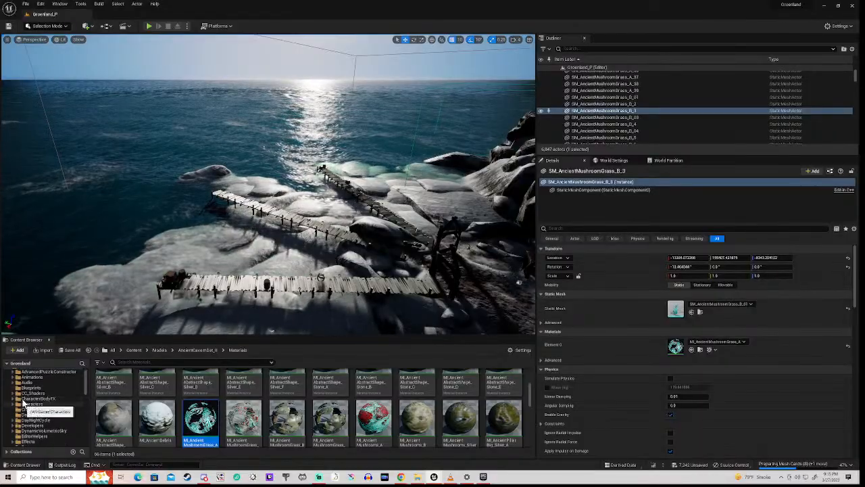
{"action": "left_click", "coordinate": [31, 387]}
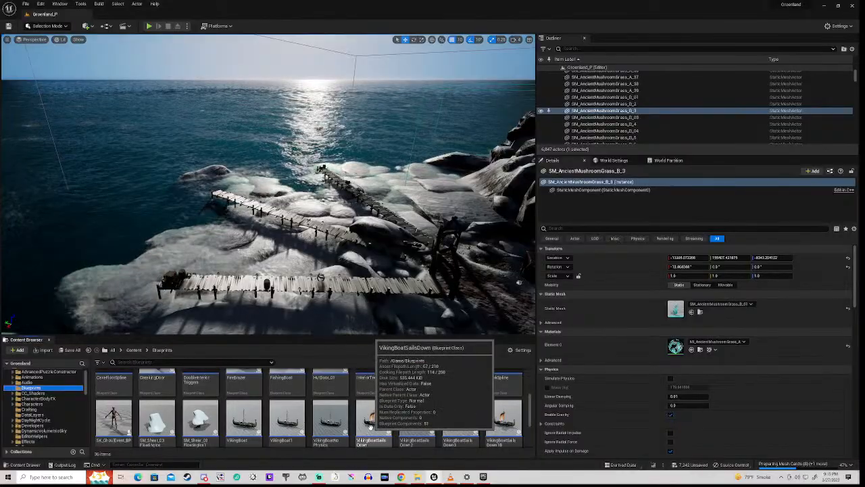
{"action": "left_click", "coordinate": [151, 419]}
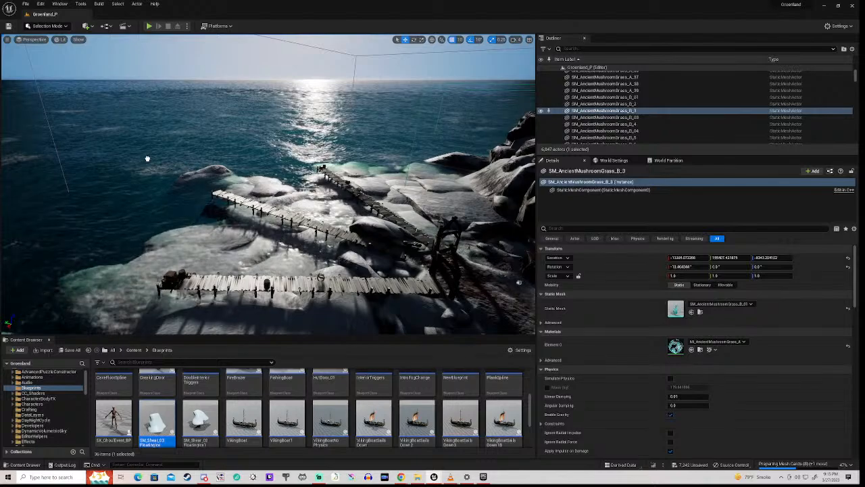
{"action": "left_click", "coordinate": [321, 277]}
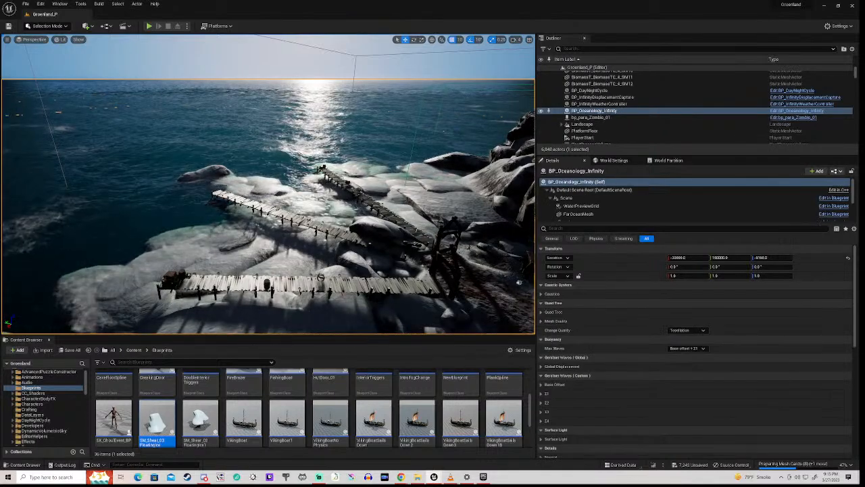
Examine the ocean surface, the snowy shoreline and the wooden docks from several viewpoints around the bay
{"action": "right_click_drag", "start_coordinate": [321, 277], "coordinate": [479, 264]}
{"action": "key", "text": "a"}
{"action": "key", "text": "w"}
{"action": "key", "text": "a"}
{"action": "key", "text": "s"}
{"action": "key", "text": "a"}
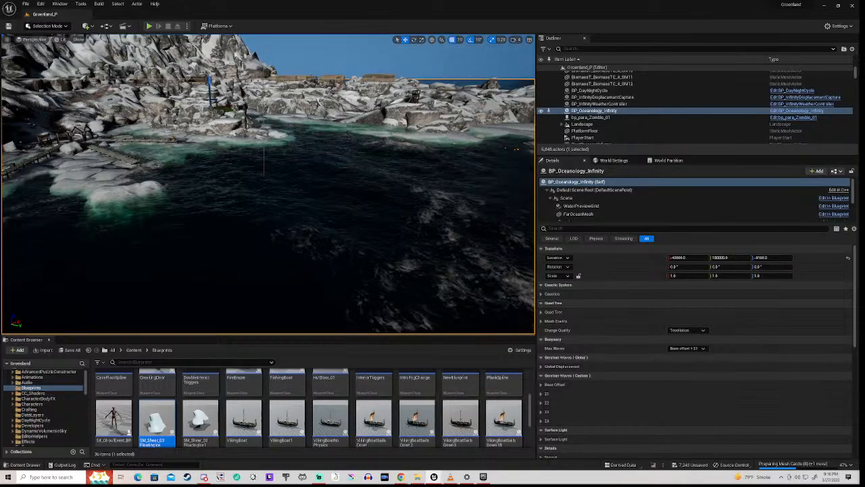
{"action": "right_click_drag", "start_coordinate": [267, 183], "coordinate": [358, 169]}
{"action": "right_click_drag", "start_coordinate": [268, 183], "coordinate": [327, 183]}
{"action": "key", "text": "w"}
{"action": "right_click_drag", "start_coordinate": [268, 184], "coordinate": [326, 168]}
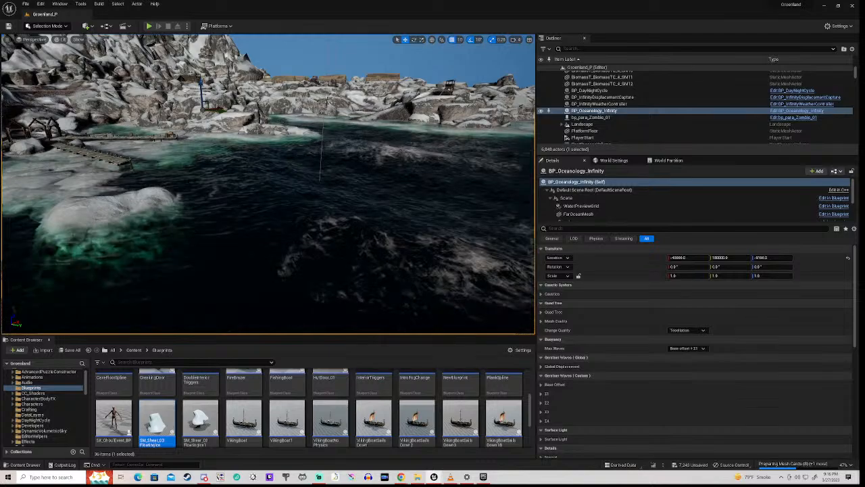
{"action": "key", "text": "a"}
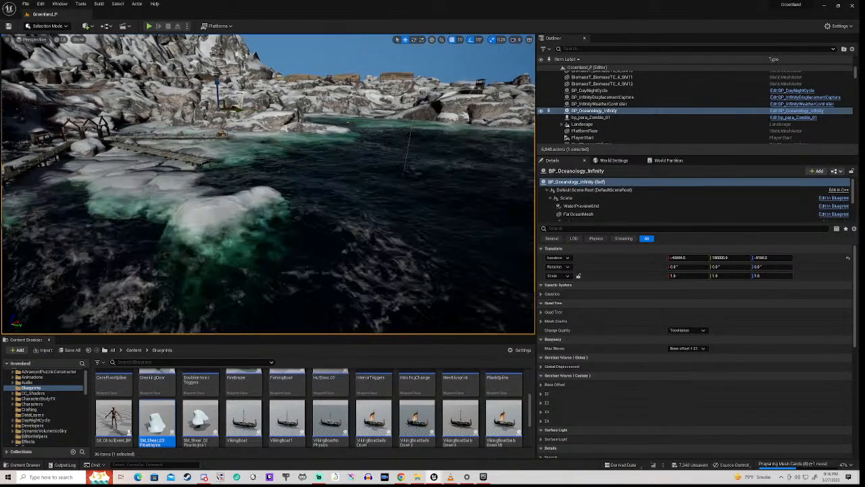
{"action": "right_click_drag", "start_coordinate": [269, 184], "coordinate": [274, 160]}
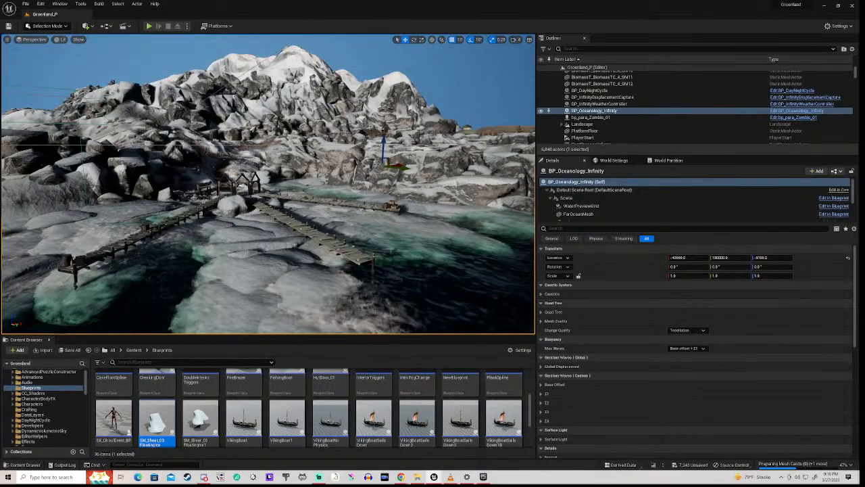
{"action": "right_click_drag", "start_coordinate": [268, 184], "coordinate": [252, 183]}
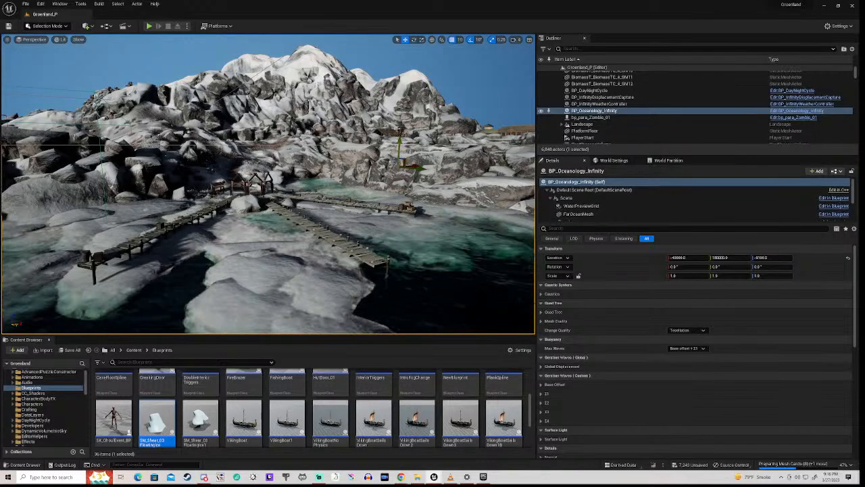
Select the SM_Rock_93 mesh behind the docks, set its Z location to -8400, and collapse its Static Mesh properties
{"action": "left_click", "coordinate": [399, 142]}
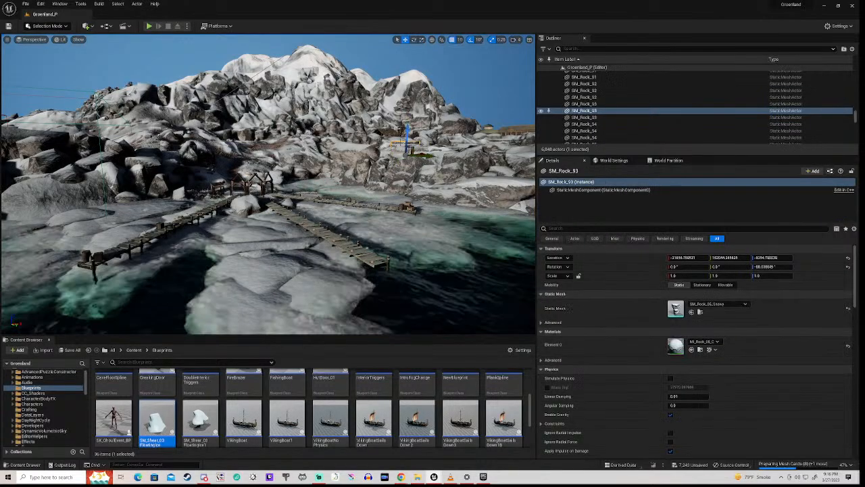
{"action": "left_click", "coordinate": [767, 258]}
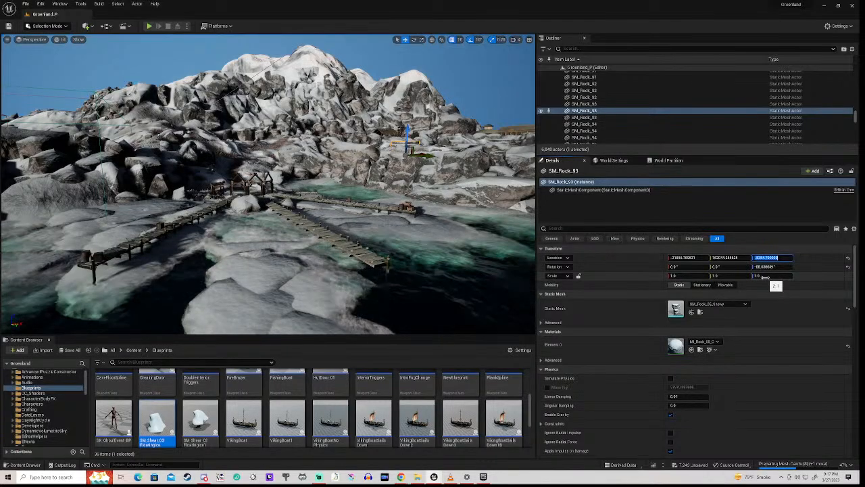
{"action": "type", "text": "-8"}
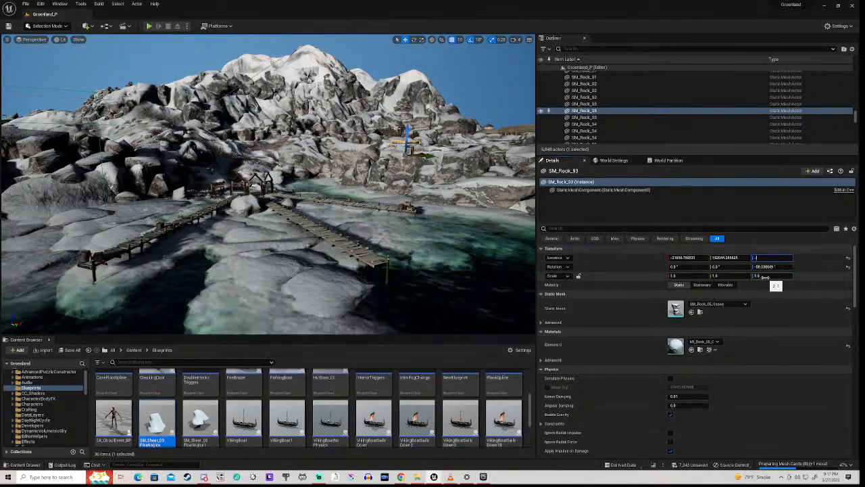
{"action": "type", "text": "400"}
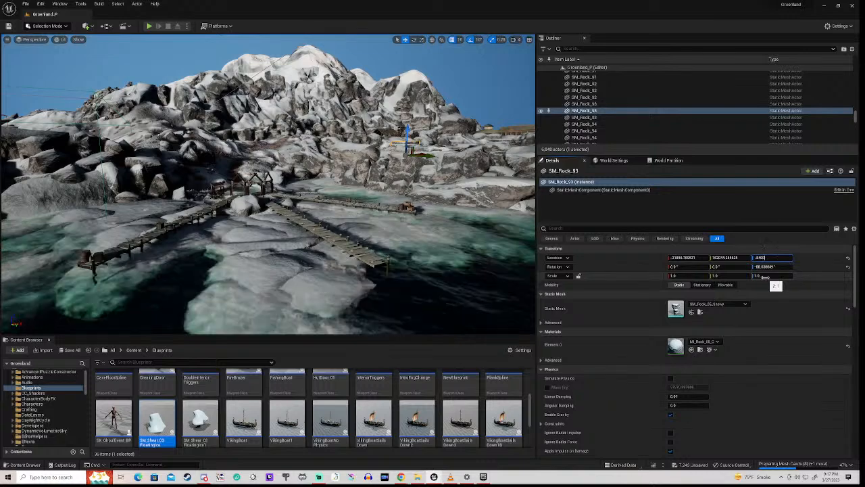
{"action": "key", "text": "Return"}
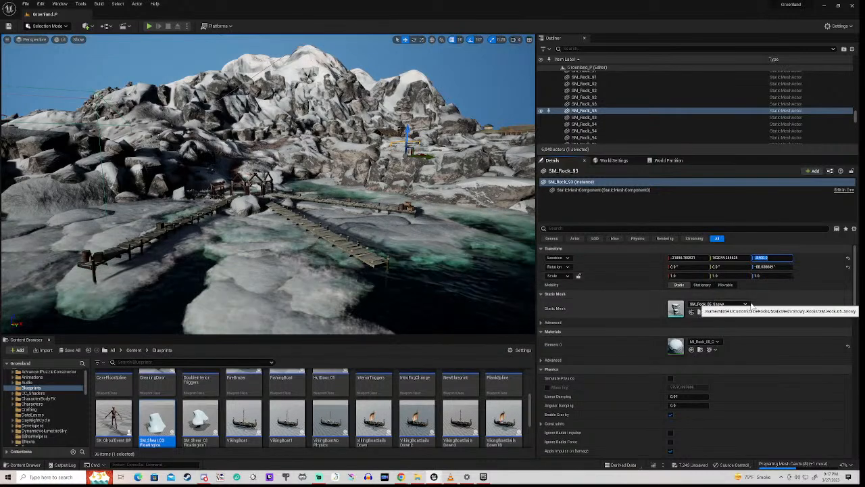
{"action": "left_click", "coordinate": [769, 293]}
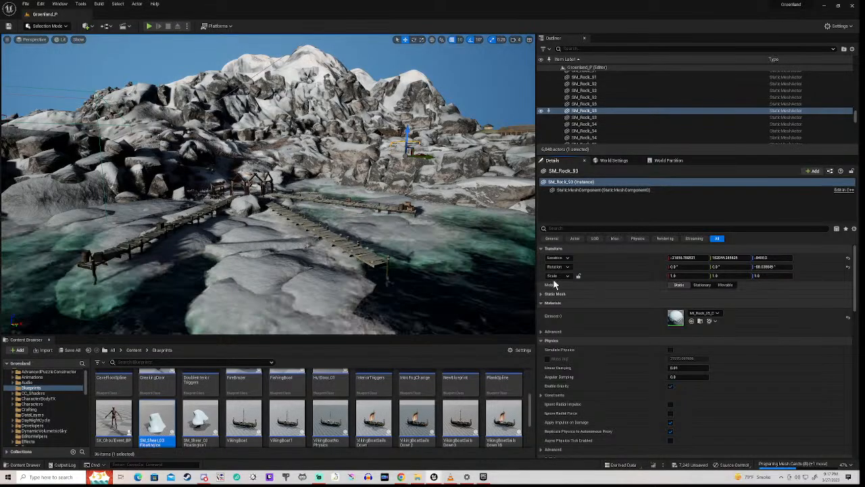
Try Z locations of -8500, -8200 and -9000 for the SM_Rock_93 mesh while viewing the shore beside the docks
{"action": "mouse_move", "coordinate": [378, 243]}
{"action": "right_mouse_down"}
{"action": "mouse_move", "coordinate": [348, 231]}
{"action": "mouse_move", "coordinate": [297, 233]}
{"action": "mouse_move", "coordinate": [378, 236]}
{"action": "mouse_move", "coordinate": [368, 264]}
{"action": "mouse_move", "coordinate": [359, 259]}
{"action": "mouse_move", "coordinate": [375, 259]}
{"action": "mouse_move", "coordinate": [356, 261]}
{"action": "mouse_move", "coordinate": [373, 260]}
{"action": "right_mouse_up"}
{"action": "key", "text": "w"}
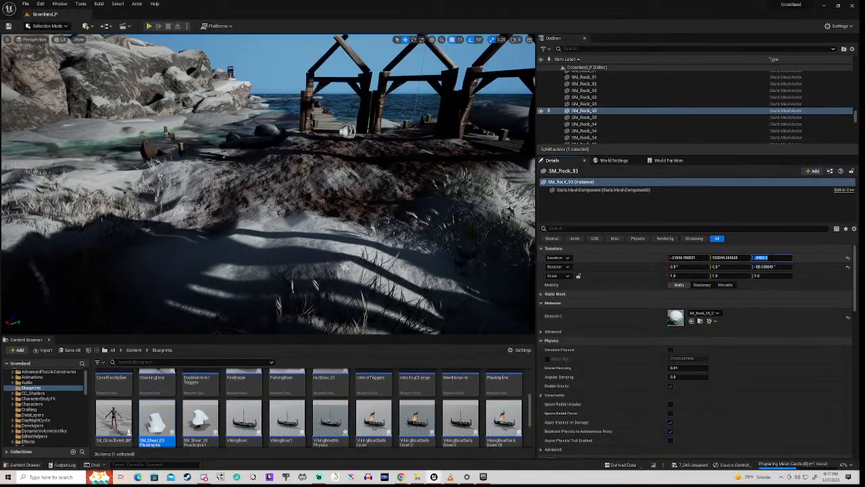
{"action": "type", "text": "-8"}
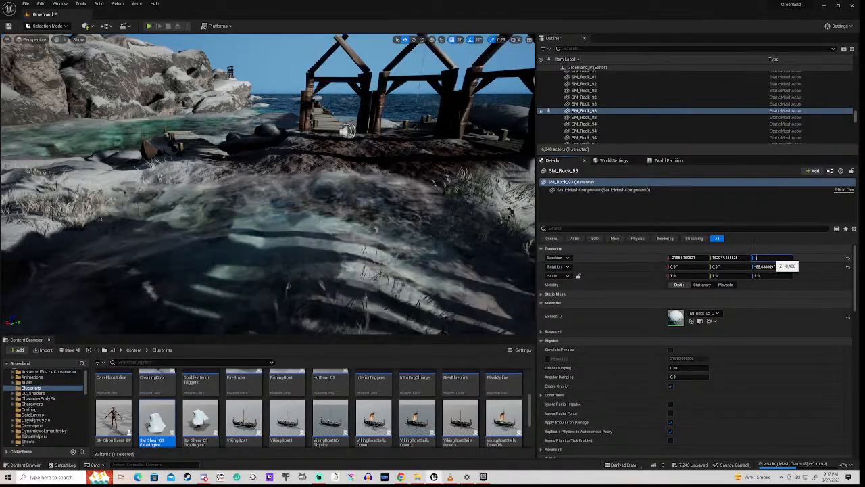
{"action": "type", "text": "500"}
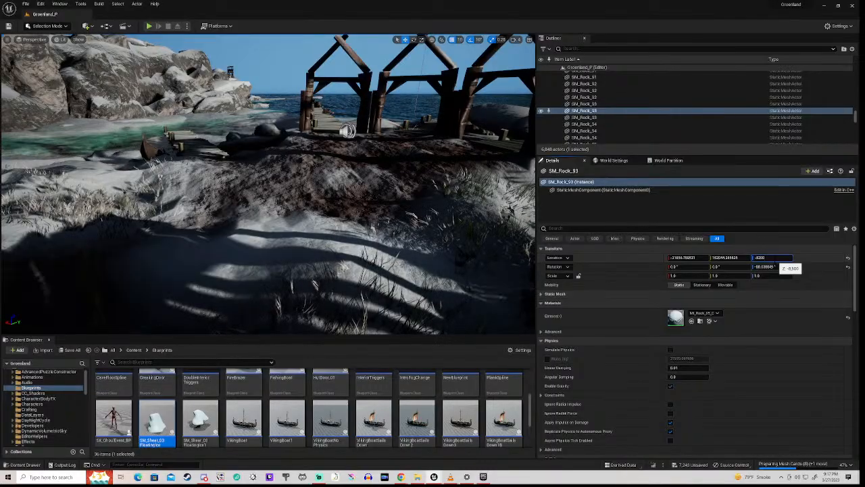
{"action": "key", "text": "Return"}
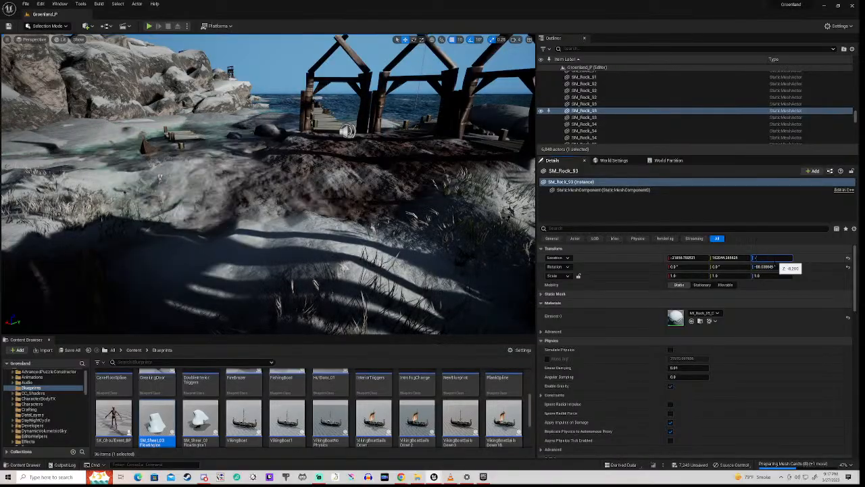
{"action": "type", "text": "-"}
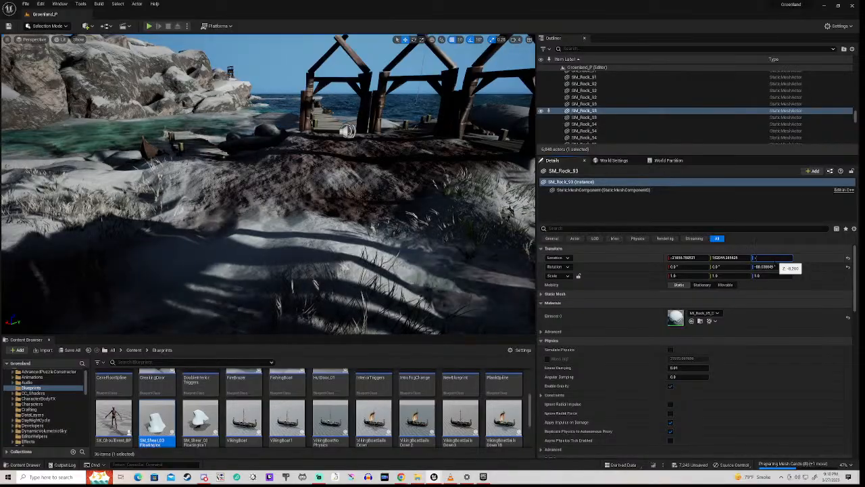
{"action": "type", "text": "9300.0"}
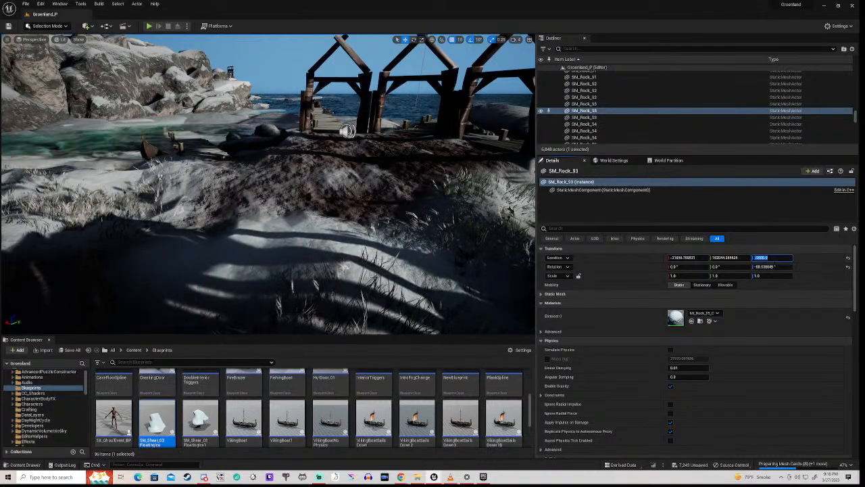
{"action": "type", "text": "-9300"}
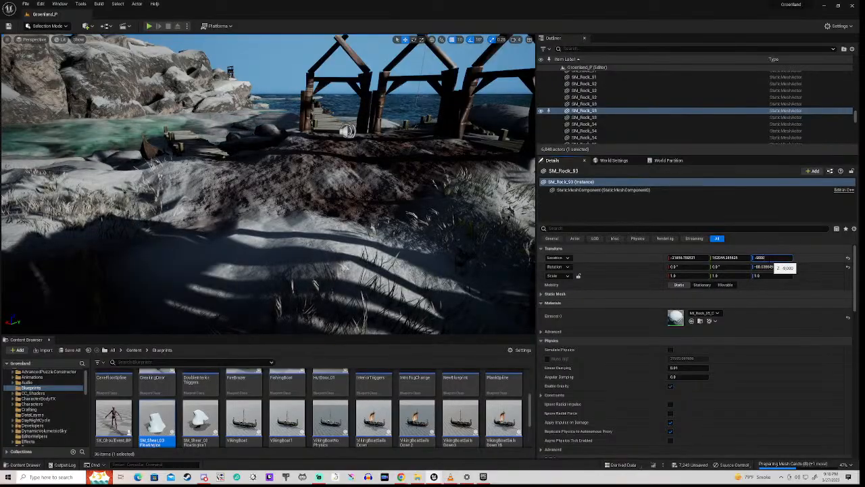
Focus the view on the SM_Rock_93 mesh among the snowy cliffs and raise it by entering a new Z location
{"action": "double_click", "coordinate": [588, 111]}
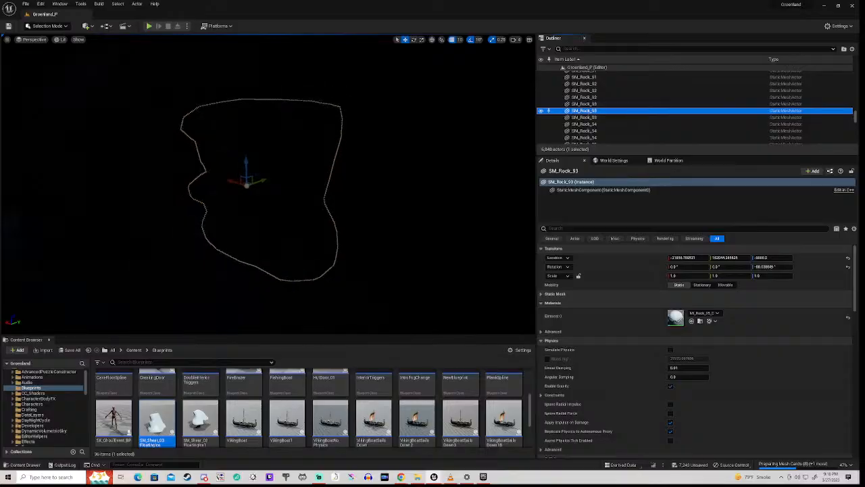
{"action": "right_click_drag", "start_coordinate": [268, 189], "coordinate": [135, 189]}
{"action": "right_click_drag", "start_coordinate": [268, 189], "coordinate": [405, 192]}
{"action": "key", "text": "s"}
{"action": "right_click_drag", "start_coordinate": [324, 189], "coordinate": [358, 206]}
{"action": "key", "text": "w"}
{"action": "key", "text": "w"}
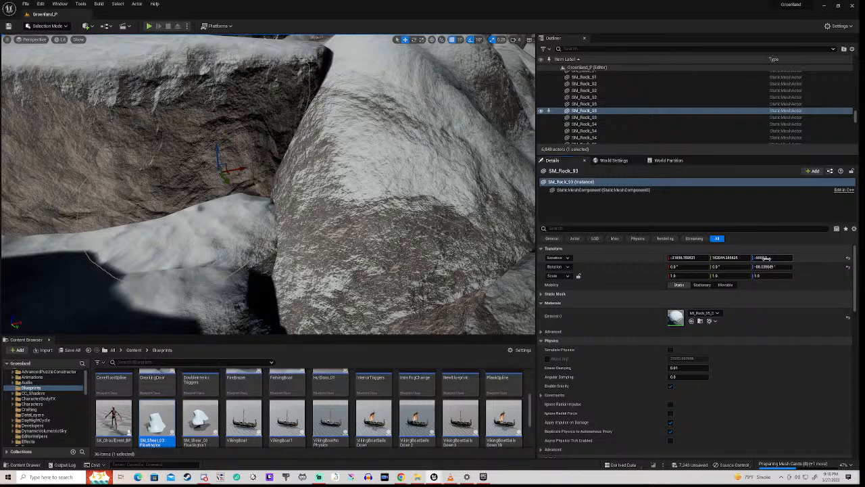
{"action": "type", "text": "-"}
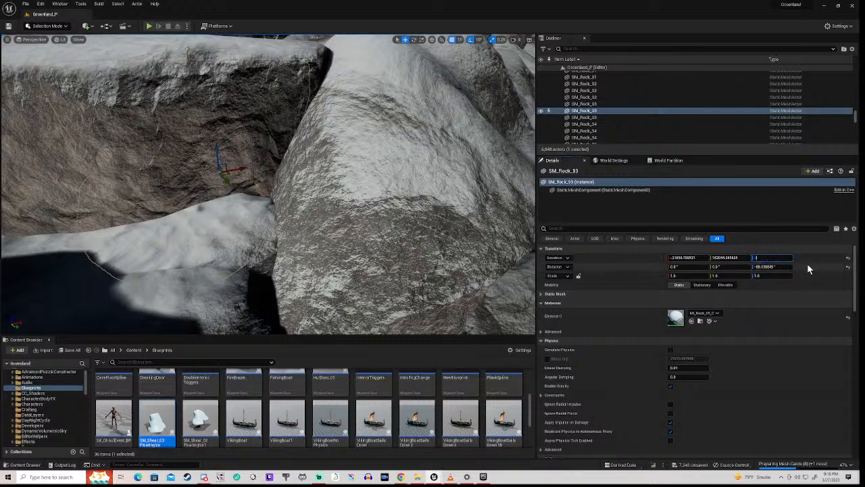
{"action": "type", "text": "0"}
{"action": "type", "text": "347"}
{"action": "key", "text": "Return"}
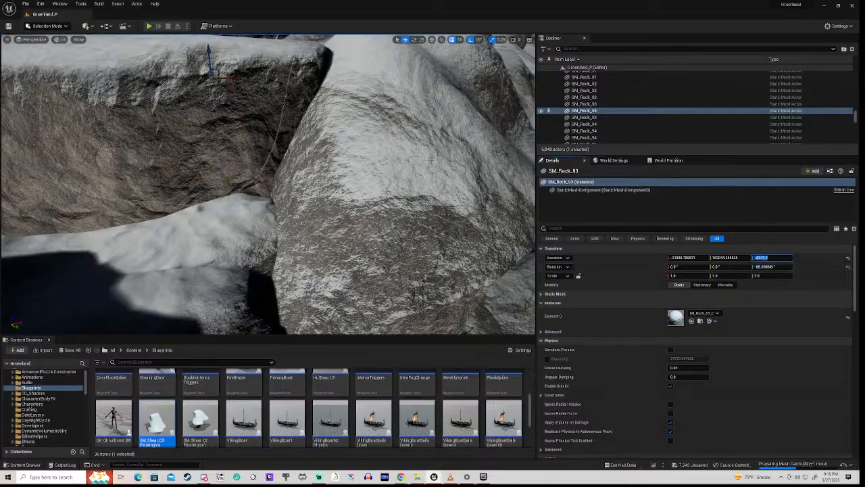
{"action": "right_click_drag", "start_coordinate": [268, 202], "coordinate": [261, 128]}
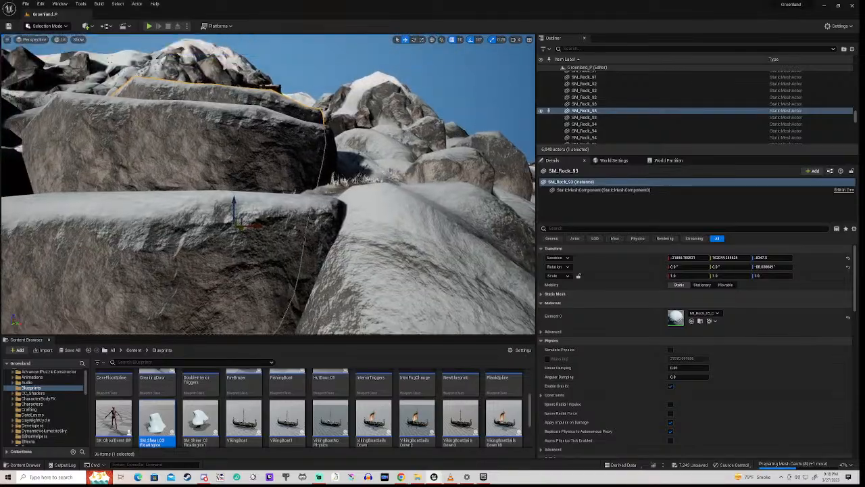
{"action": "mouse_move", "coordinate": [268, 184]}
{"action": "right_mouse_down"}
{"action": "mouse_move", "coordinate": [304, 230]}
{"action": "mouse_move", "coordinate": [243, 216]}
{"action": "mouse_move", "coordinate": [223, 193]}
{"action": "mouse_move", "coordinate": [215, 196]}
{"action": "mouse_move", "coordinate": [272, 194]}
{"action": "right_mouse_up"}
Filter the level's actors for "ocea" and re-enter the Z location of the selected SM_Rock_93 mesh
{"action": "left_click", "coordinate": [577, 50]}
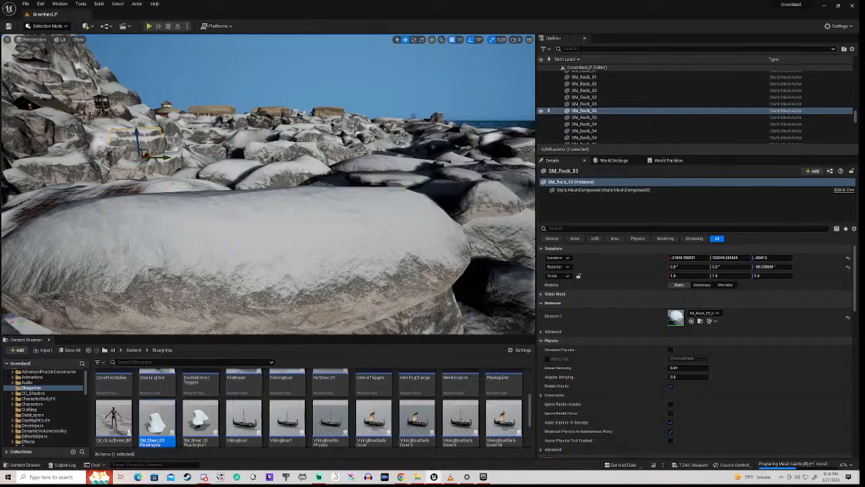
{"action": "type", "text": "ocea"}
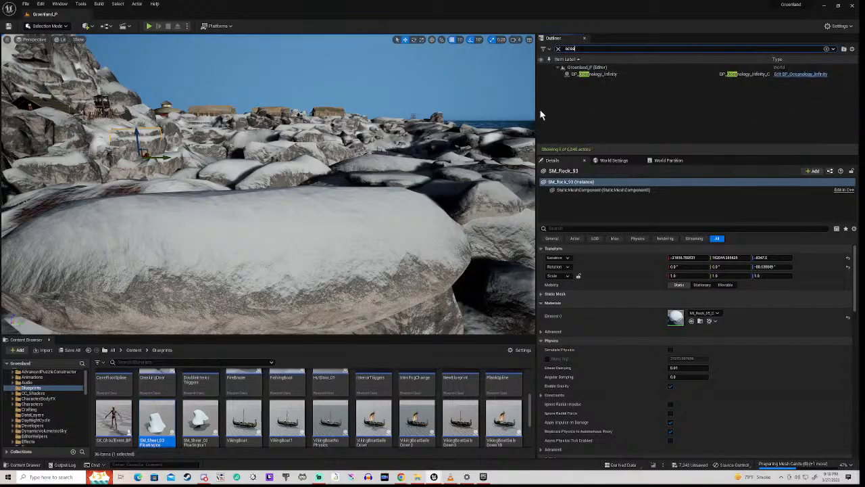
{"action": "right_click_drag", "start_coordinate": [406, 183], "coordinate": [478, 330]}
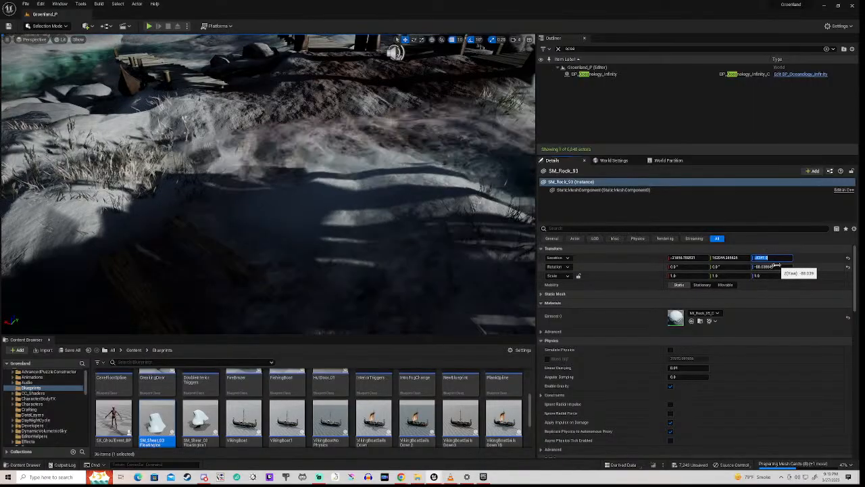
{"action": "type", "text": "-"}
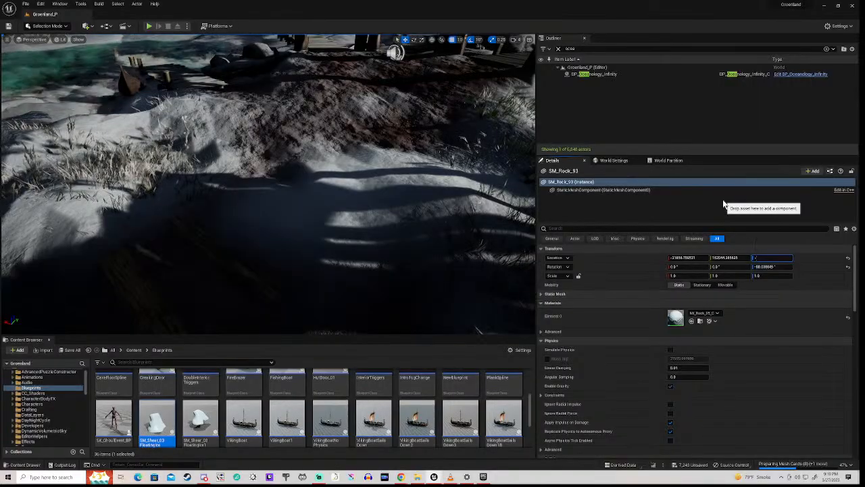
{"action": "type", "text": "3347"}
{"action": "key", "text": "Return"}
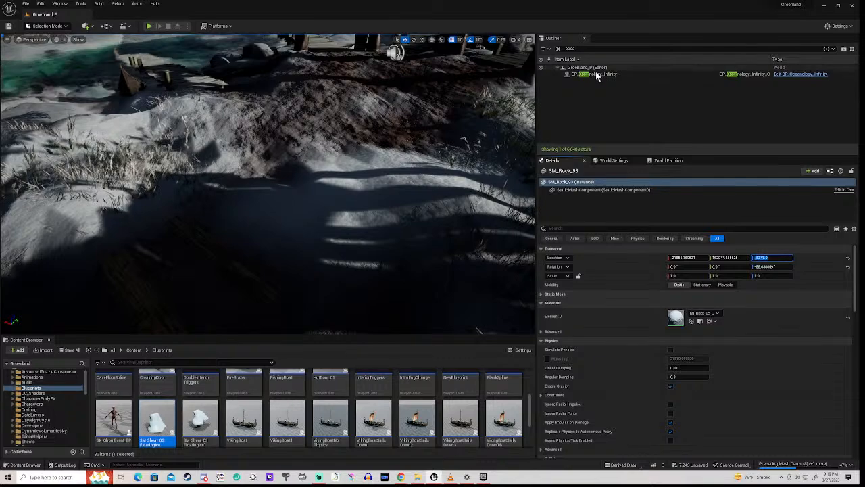
Select the BP_Oceanology_Infinity ocean and set its Z location to -8300
{"action": "left_click", "coordinate": [597, 75]}
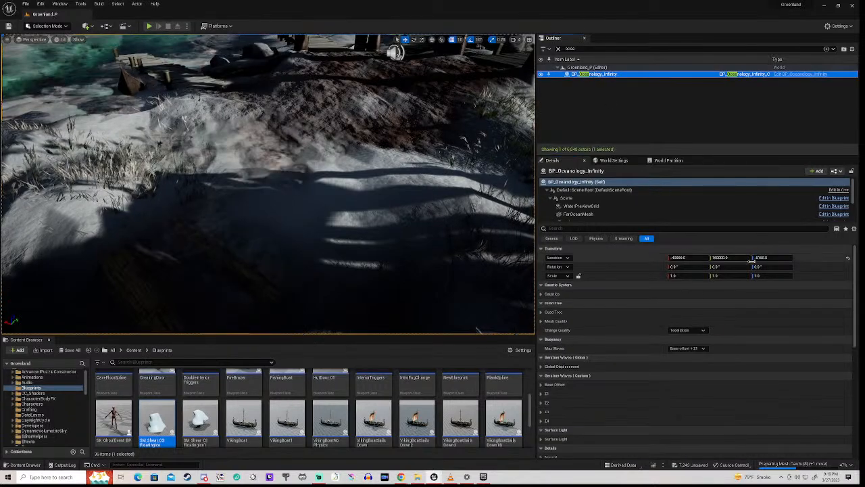
{"action": "left_click", "coordinate": [772, 258]}
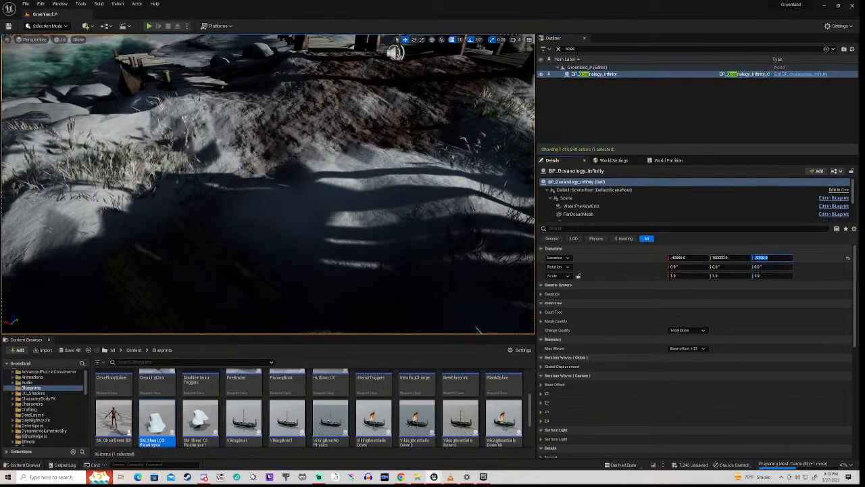
{"action": "type", "text": "-9"}
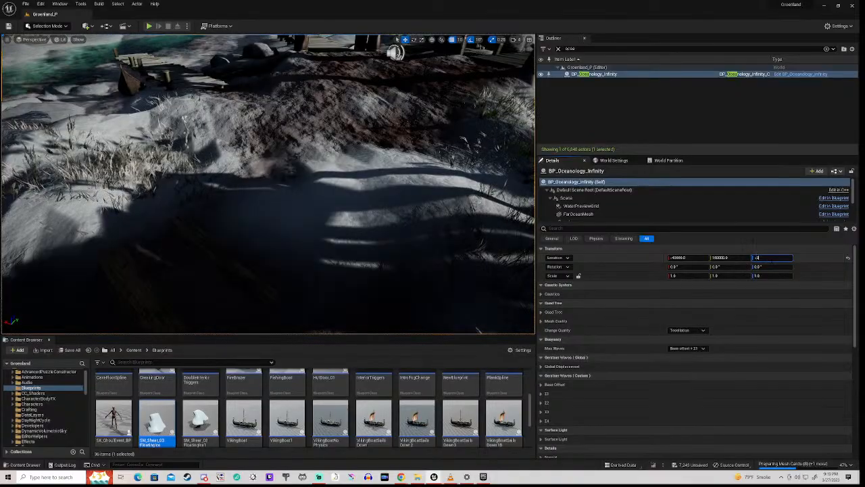
{"action": "type", "text": "300"}
{"action": "key", "text": "Return"}
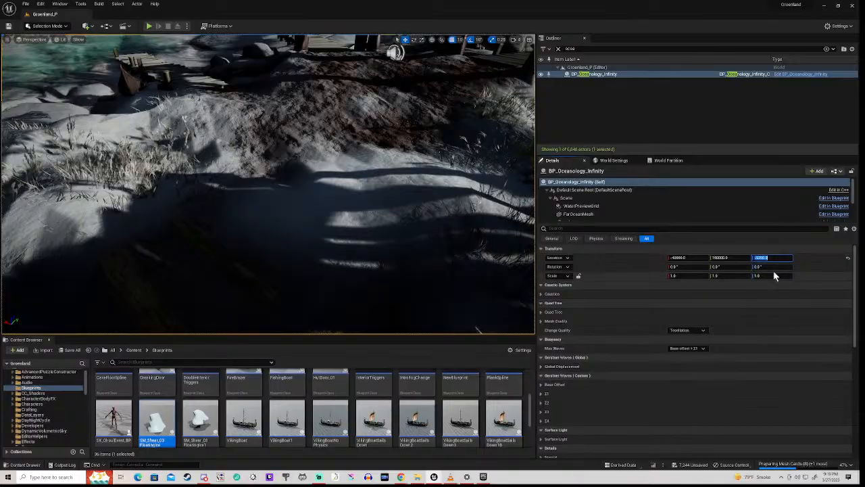
{"action": "type", "text": "-3"}
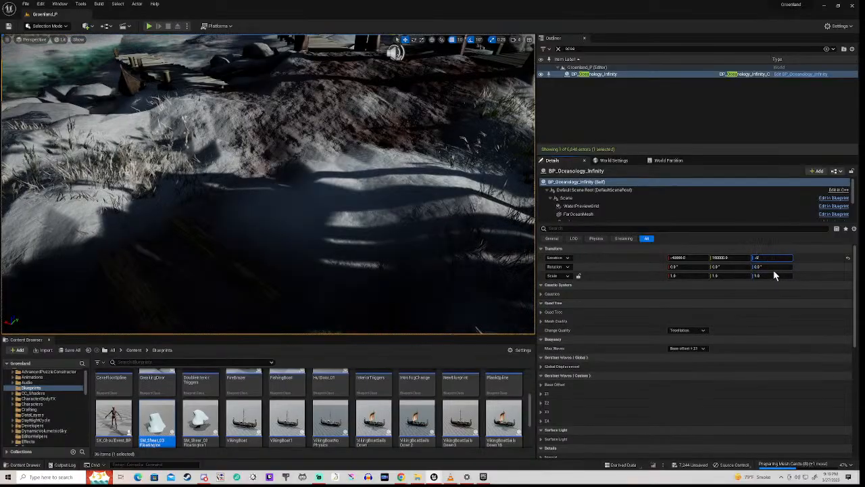
{"action": "type", "text": "3000.0"}
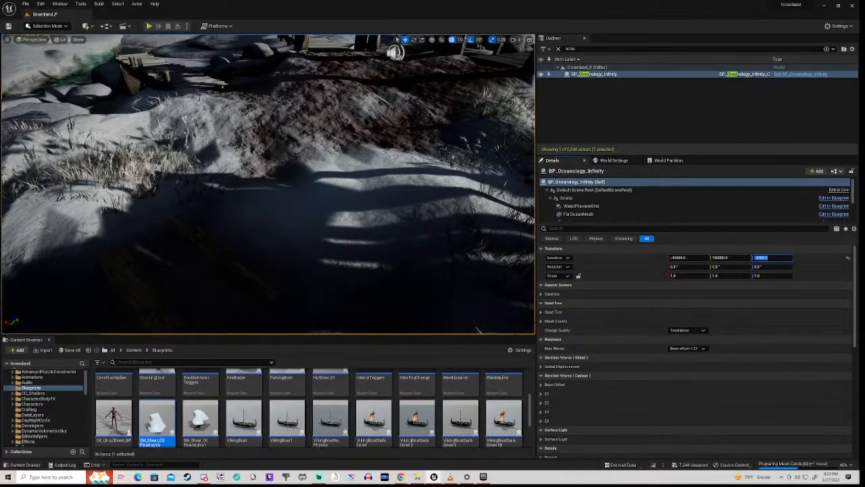
Select seven of the snowy shear rock slabs beside the long wooden dock, including SM_Shear_196
{"action": "right_click_drag", "start_coordinate": [270, 196], "coordinate": [262, 159]}
{"action": "key", "text": "w"}
{"action": "key", "text": "s"}
{"action": "key", "text": "d"}
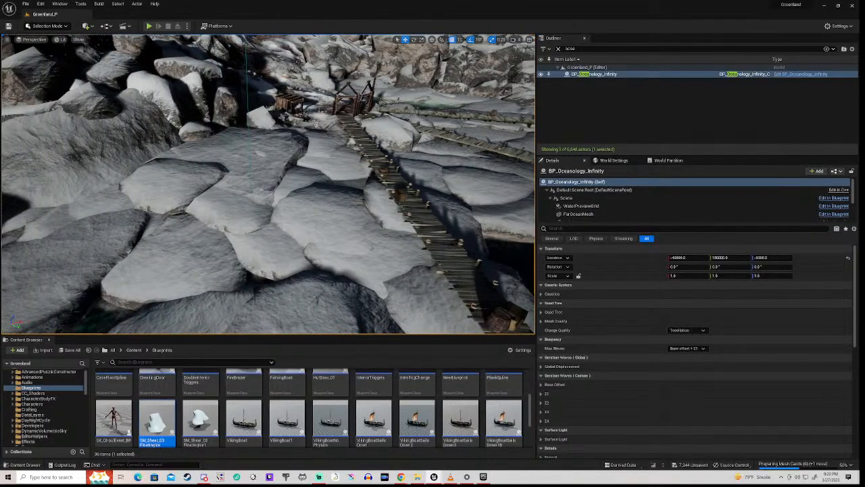
{"action": "left_click", "coordinate": [175, 184]}
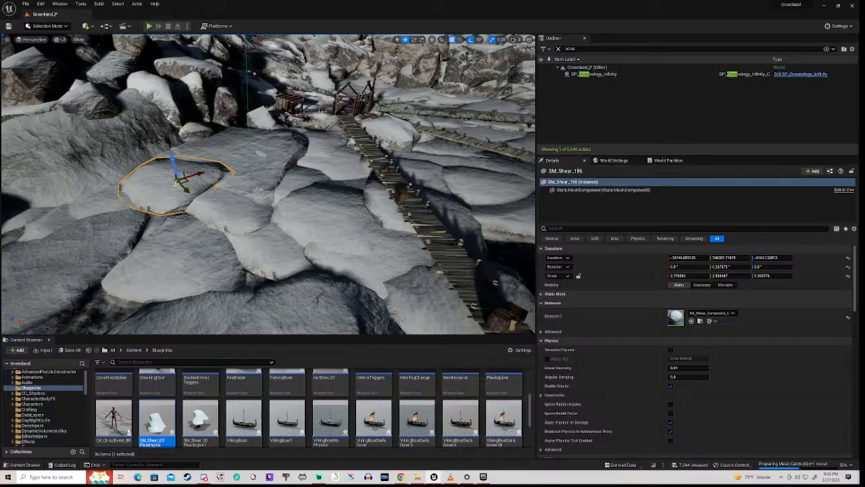
{"action": "left_click", "coordinate": [269, 144], "text": "ctrl"}
{"action": "left_click", "coordinate": [276, 257], "text": "ctrl"}
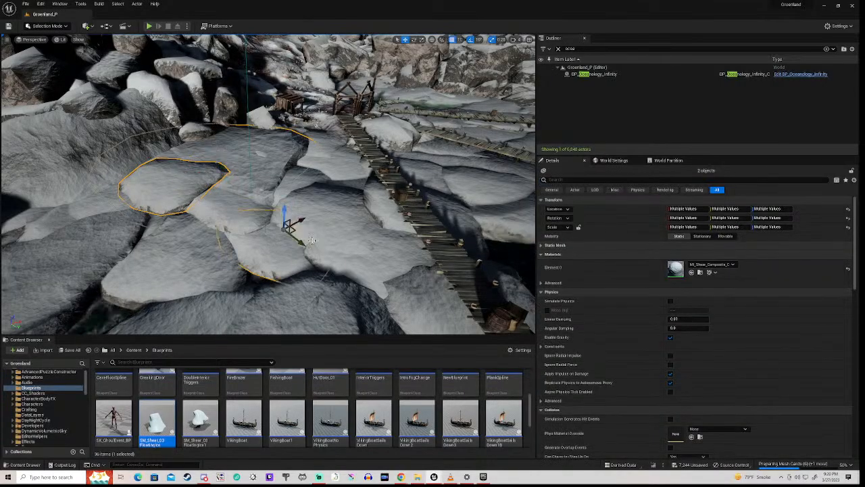
{"action": "left_click", "coordinate": [338, 209], "text": "ctrl"}
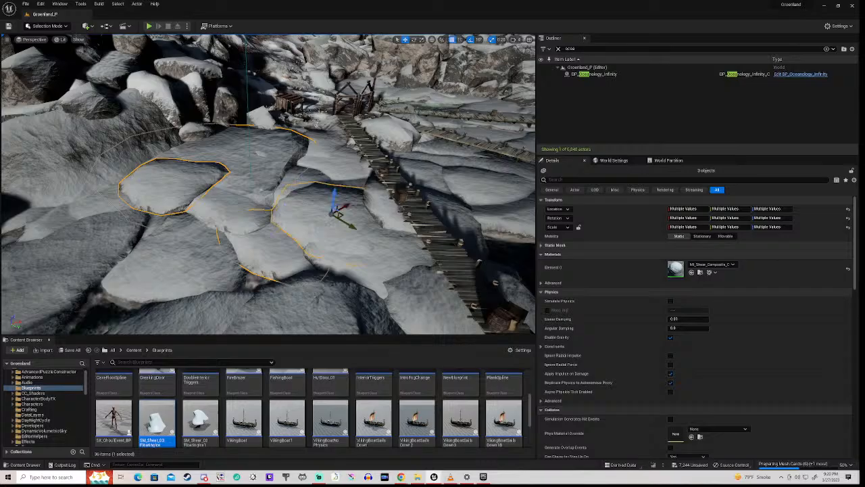
{"action": "left_click", "coordinate": [304, 178], "text": "ctrl"}
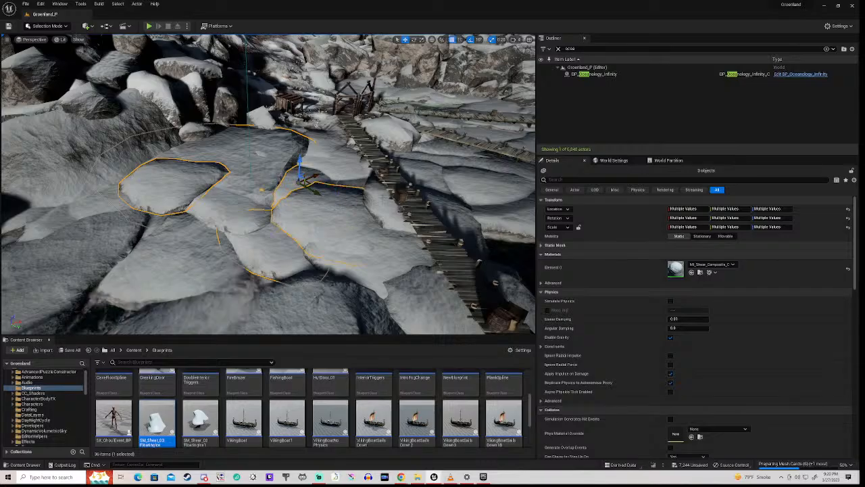
{"action": "left_click", "coordinate": [384, 197], "text": "ctrl"}
{"action": "left_click", "coordinate": [348, 171], "text": "ctrl"}
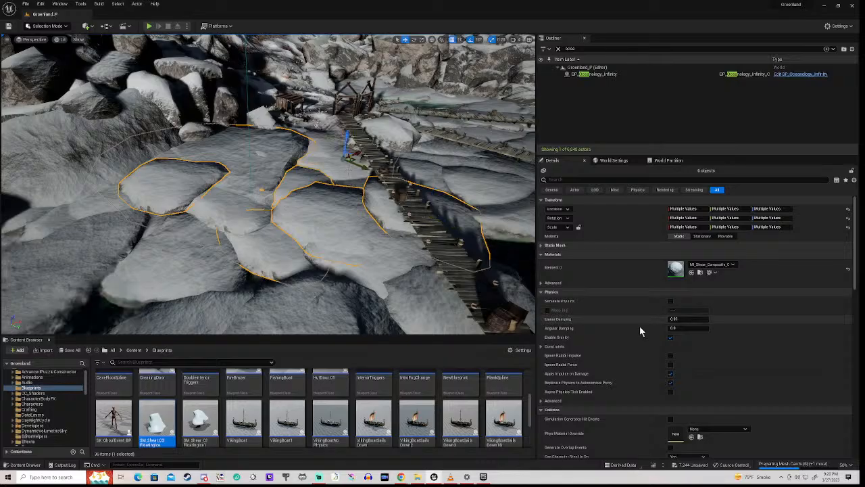
Turn off the Visible rendering option for the selected rock slabs and turn it back on
{"action": "scroll", "coordinate": [638, 326], "scroll_direction": "down", "scroll_amount": 2}
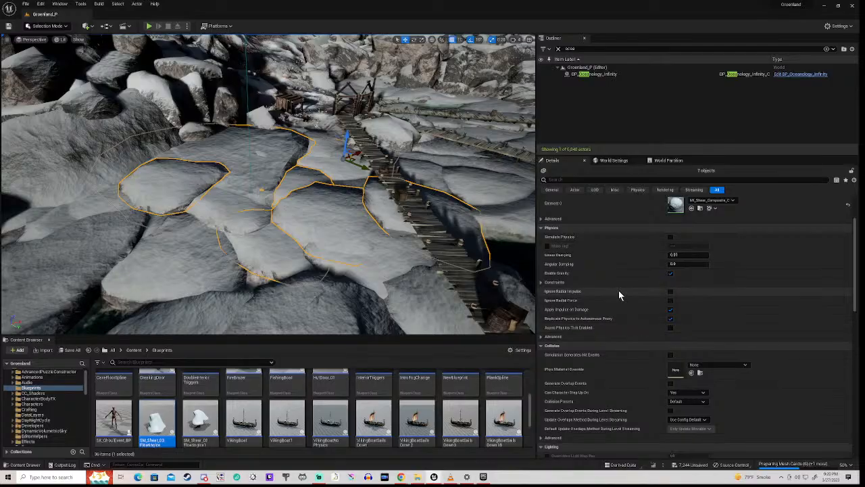
{"action": "scroll", "coordinate": [618, 291], "scroll_direction": "down", "scroll_amount": 2}
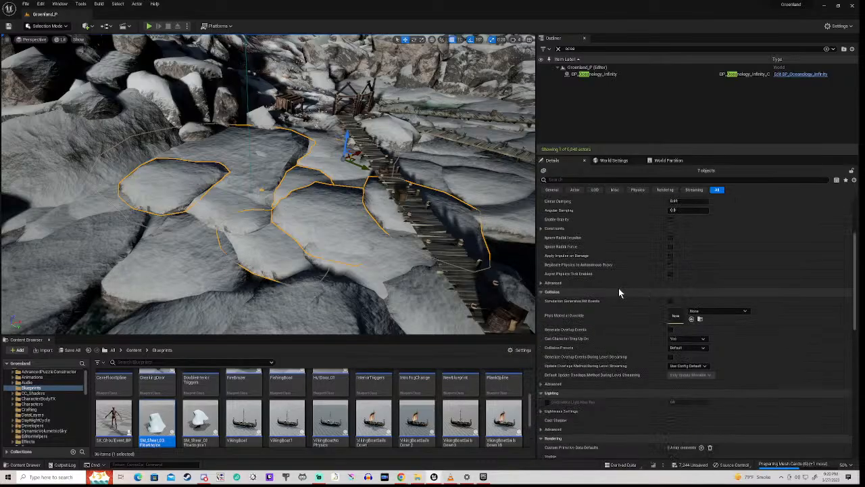
{"action": "scroll", "coordinate": [618, 290], "scroll_direction": "down", "scroll_amount": 2}
{"action": "scroll", "coordinate": [618, 290], "scroll_direction": "down", "scroll_amount": 2}
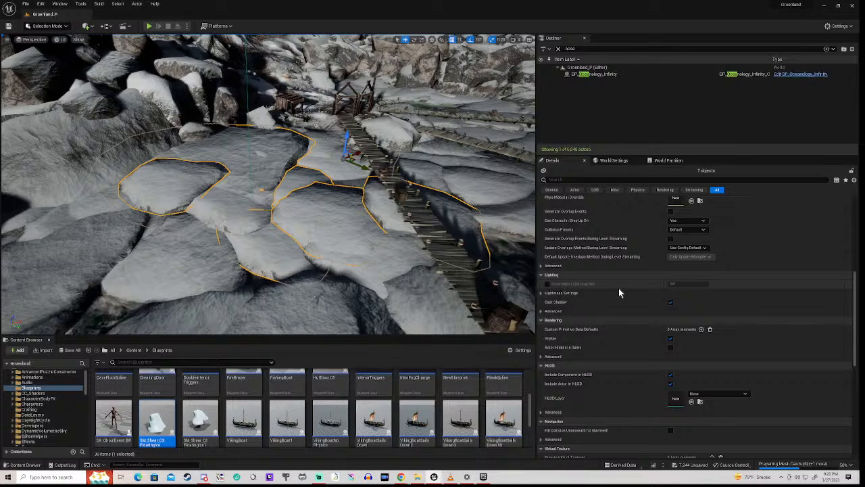
{"action": "scroll", "coordinate": [619, 292], "scroll_direction": "down", "scroll_amount": 1}
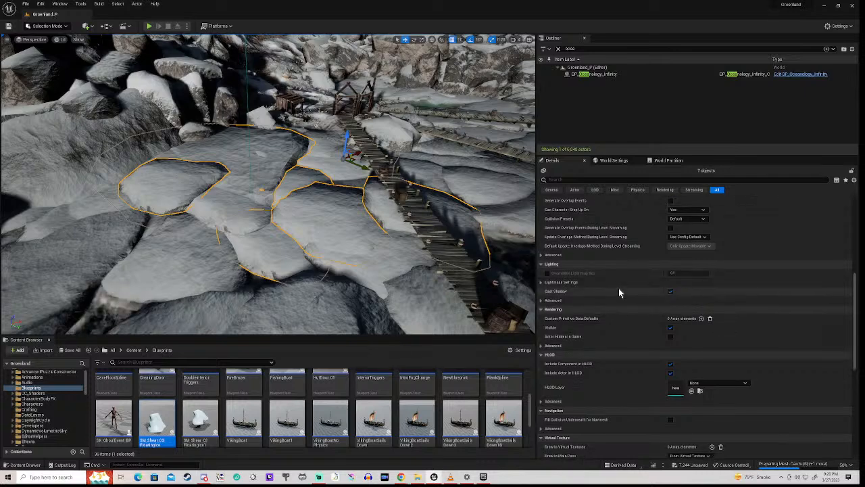
{"action": "left_click", "coordinate": [670, 328]}
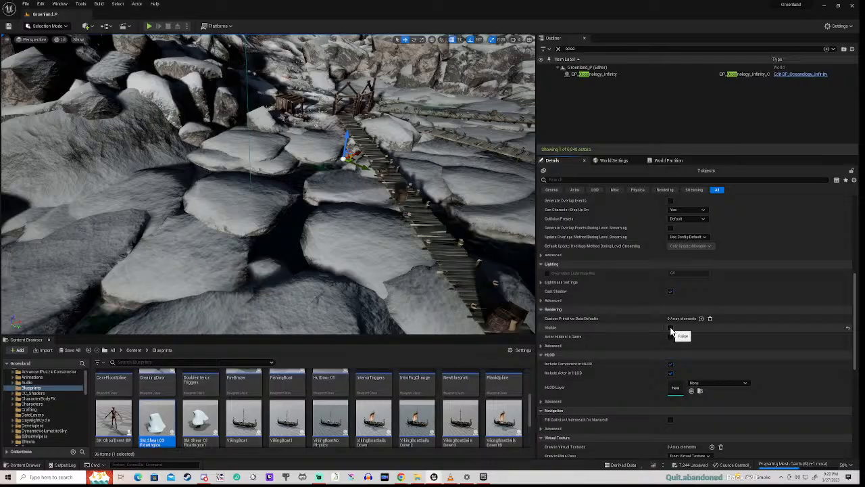
{"action": "left_click", "coordinate": [671, 328]}
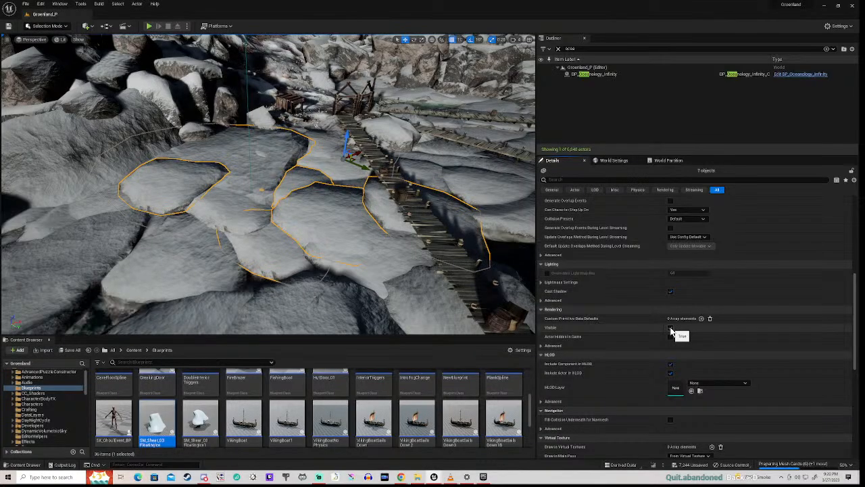
Hide the seven selected rock slabs, examine the docks and shoreline without them, and make the slabs visible again
{"action": "left_click", "coordinate": [670, 328]}
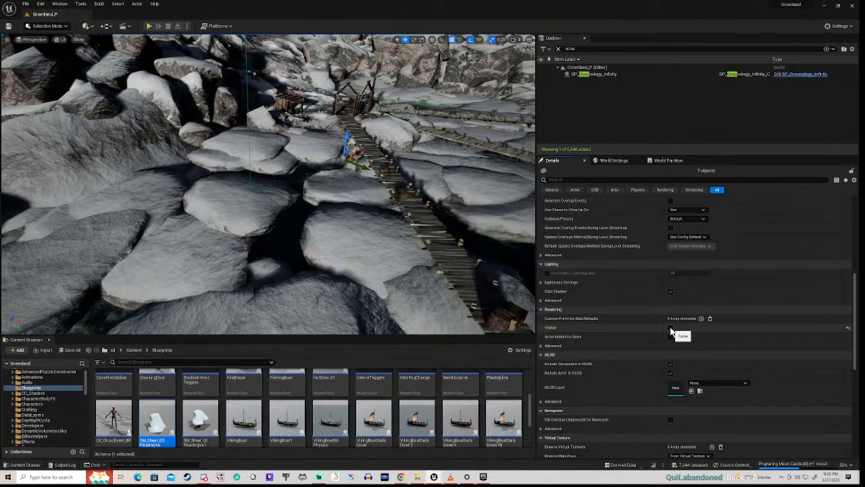
{"action": "right_click_drag", "start_coordinate": [500, 324], "coordinate": [666, 295]}
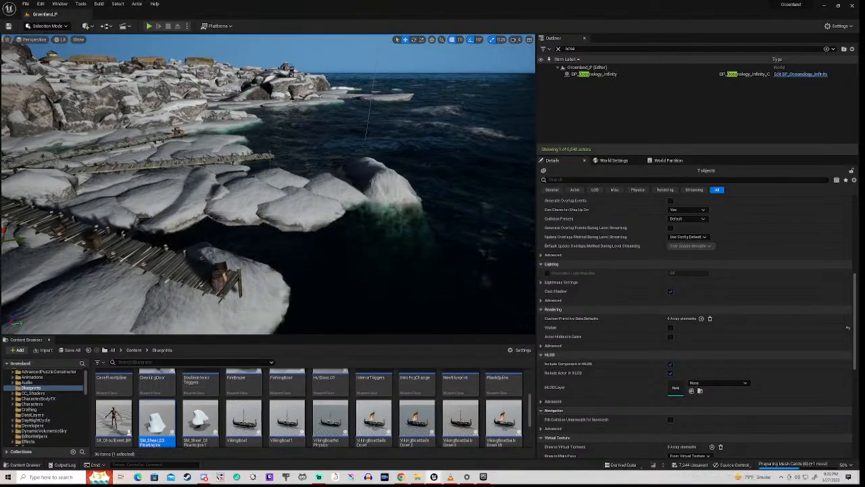
{"action": "right_click_drag", "start_coordinate": [500, 324], "coordinate": [405, 324]}
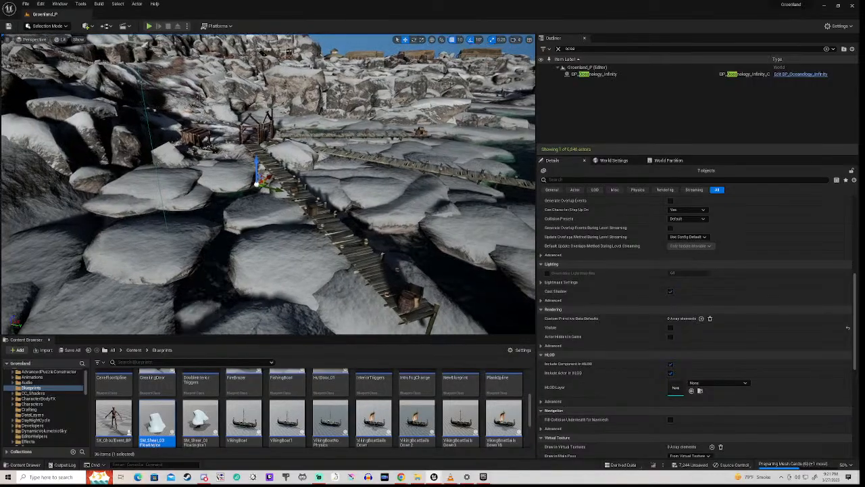
{"action": "left_click", "coordinate": [670, 328]}
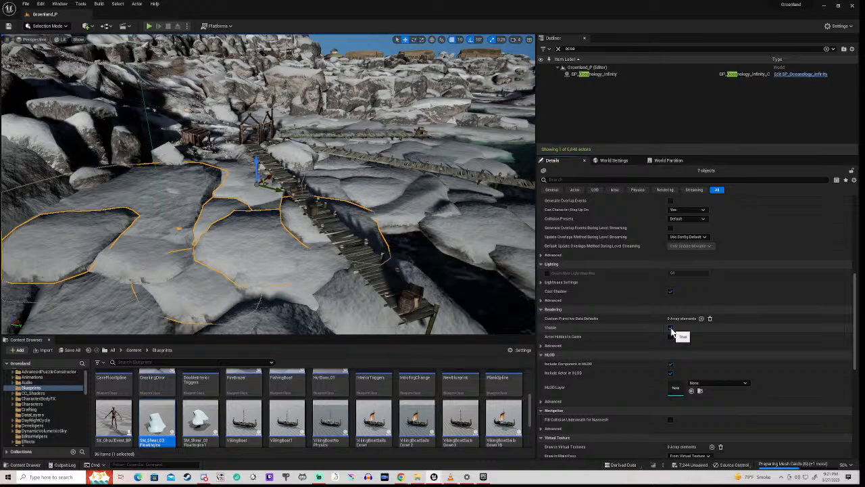
Clear the Outliner's search filter and select the SM_Shear_194 rock slab from the full actor list
{"action": "left_click", "coordinate": [265, 238]}
{"action": "right_click_drag", "start_coordinate": [265, 238], "coordinate": [236, 260]}
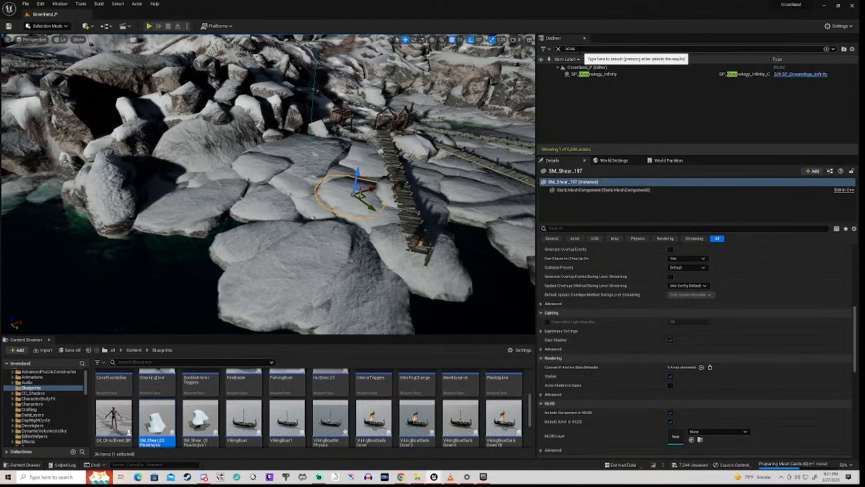
{"action": "left_click", "coordinate": [572, 50]}
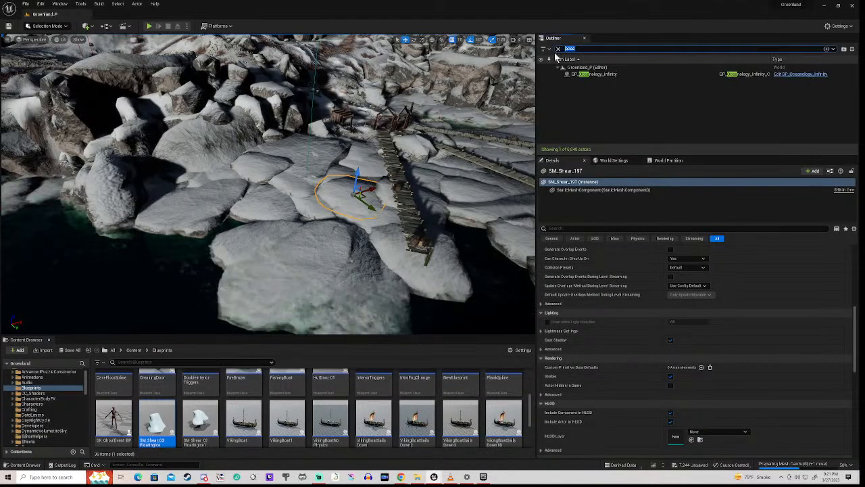
{"action": "key", "text": "BackSpace"}
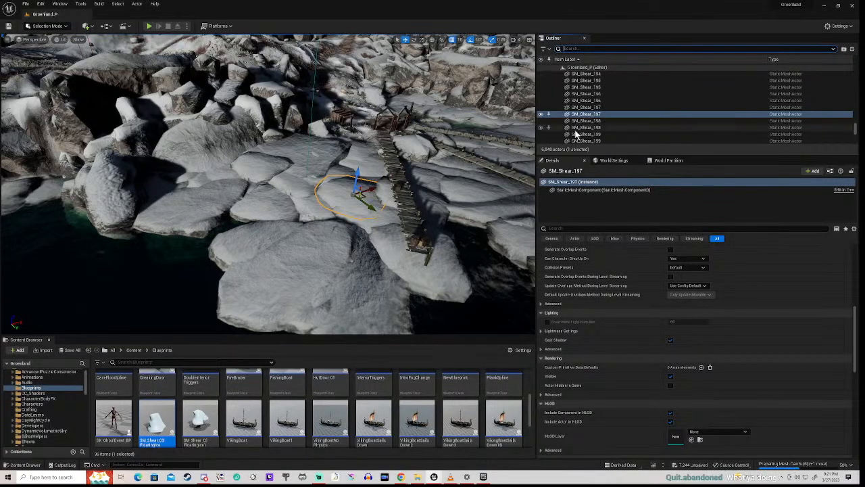
{"action": "double_click", "coordinate": [585, 74]}
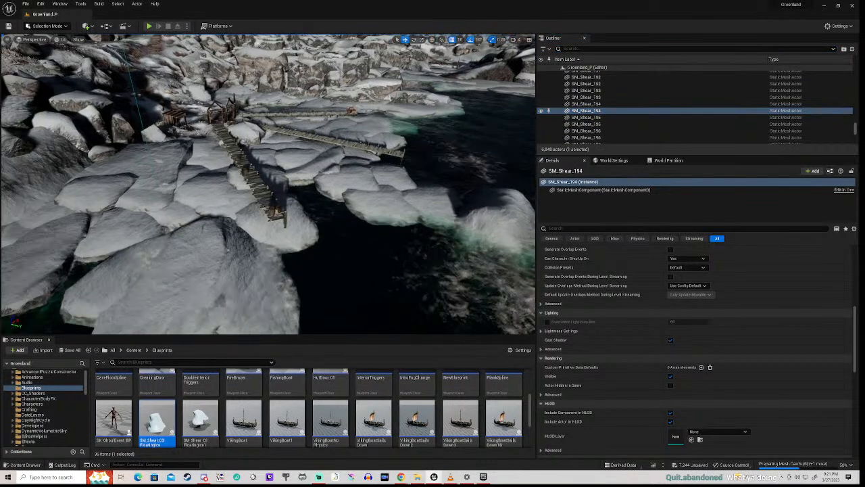
Select the four snowy slabs between the dock ends and the outer rock: SM_Shear_201, SM_Shear_202, SM_Shear_181 and SM_Shear_180
{"action": "key", "text": "s"}
{"action": "right_click_drag", "start_coordinate": [268, 184], "coordinate": [253, 160]}
{"action": "key", "text": "s"}
{"action": "key", "text": "w"}
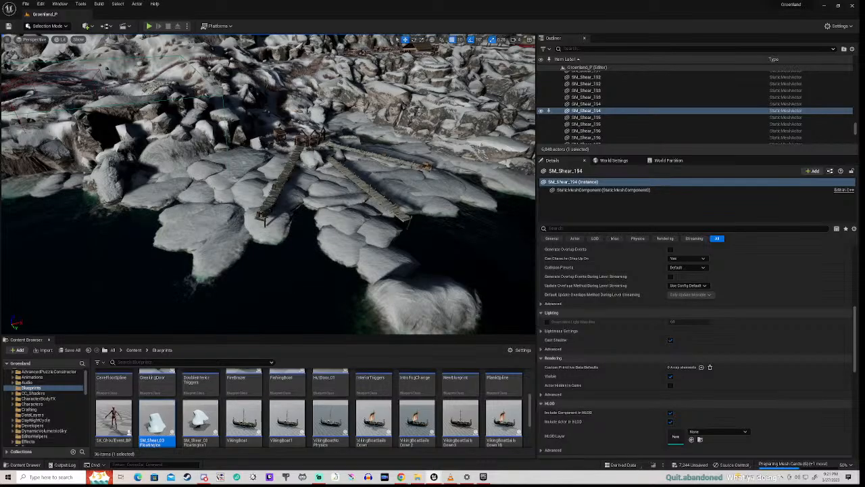
{"action": "left_click", "coordinate": [382, 260]}
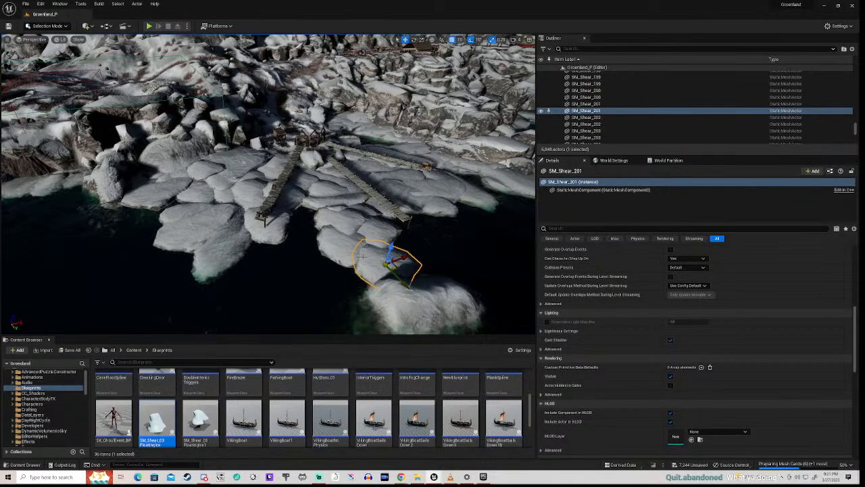
{"action": "left_click", "coordinate": [342, 248], "text": "ctrl"}
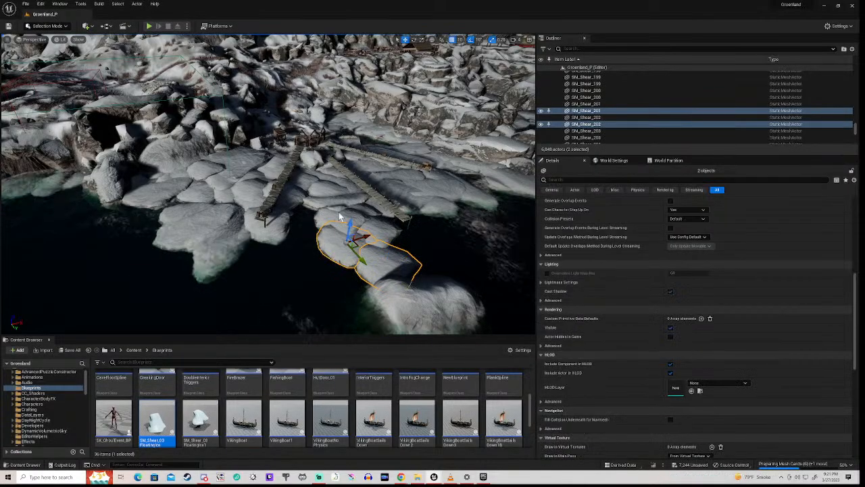
{"action": "left_click", "coordinate": [339, 212], "text": "ctrl"}
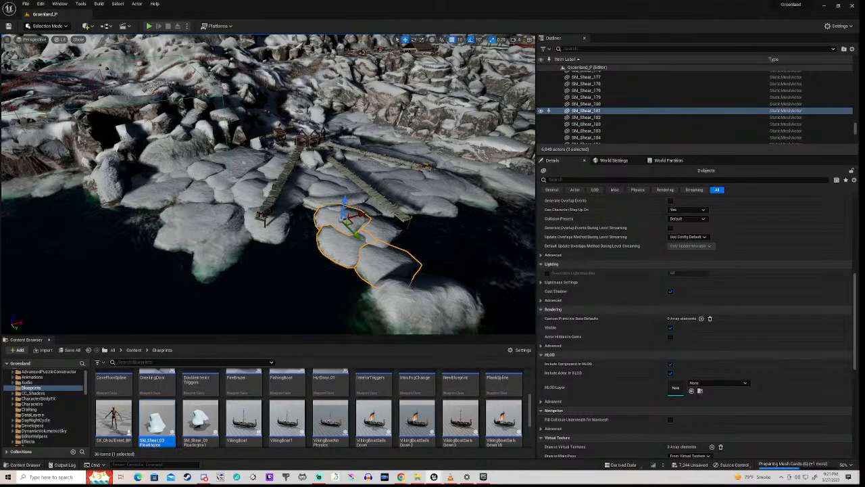
{"action": "left_click", "coordinate": [384, 234], "text": "ctrl"}
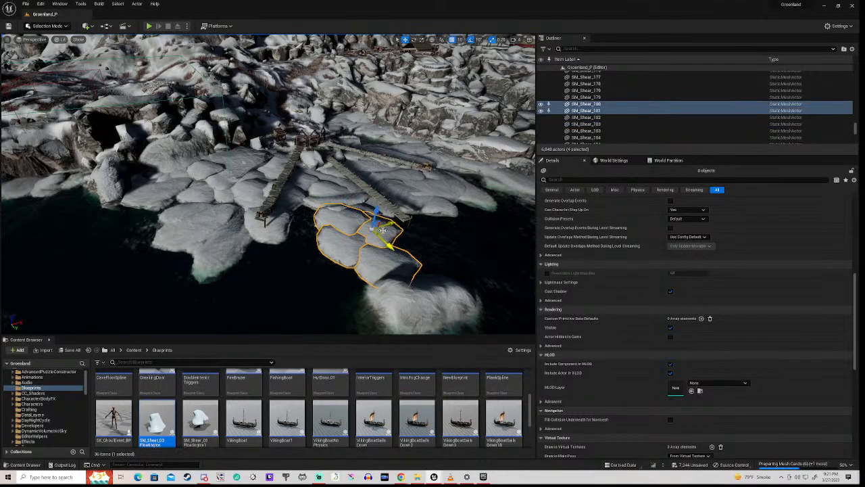
Move the four selected slabs into a new Outliner folder named DockIceOver
{"action": "right_click", "coordinate": [595, 116]}
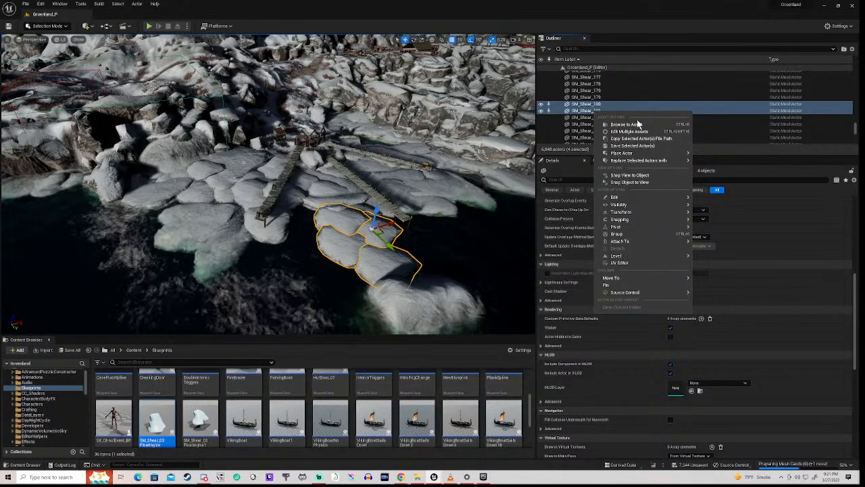
{"action": "mouse_move", "coordinate": [639, 153]}
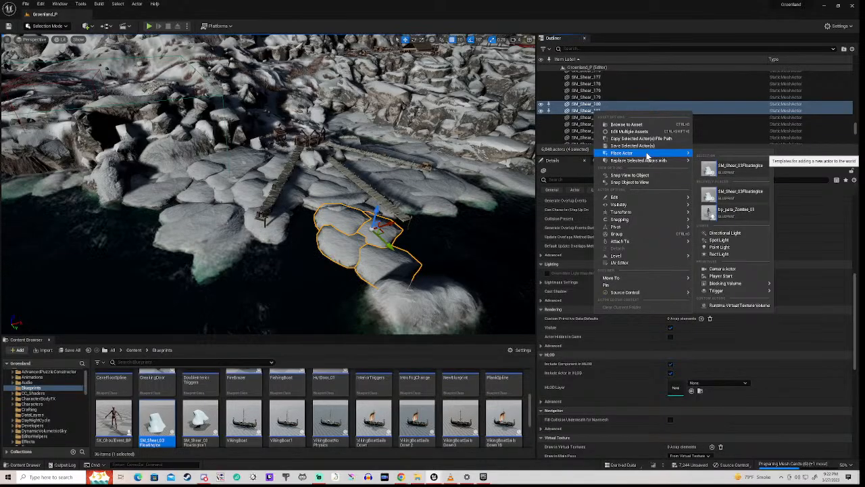
{"action": "mouse_move", "coordinate": [642, 279]}
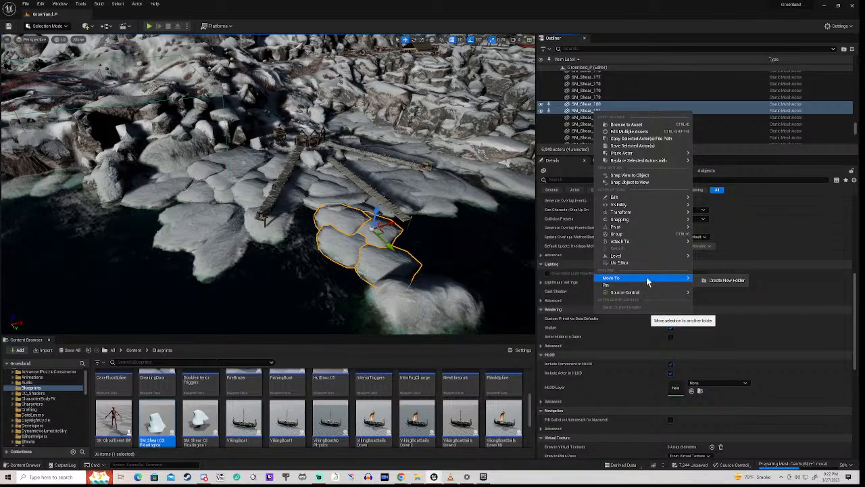
{"action": "left_click", "coordinate": [728, 280]}
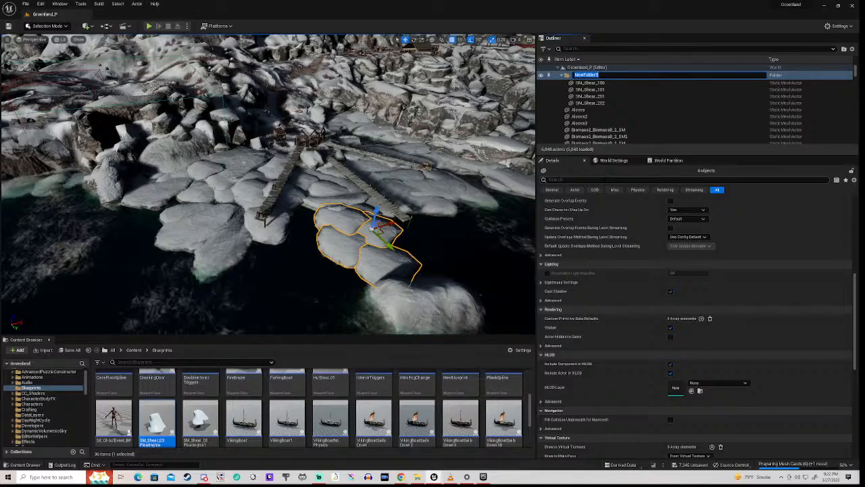
{"action": "type", "text": "Dock"}
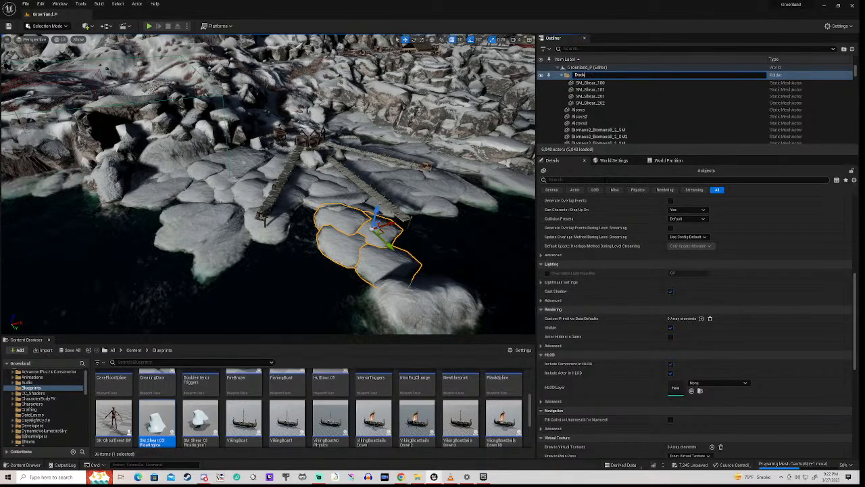
{"action": "type", "text": "i"}
{"action": "type", "text": "ce0Ver"}
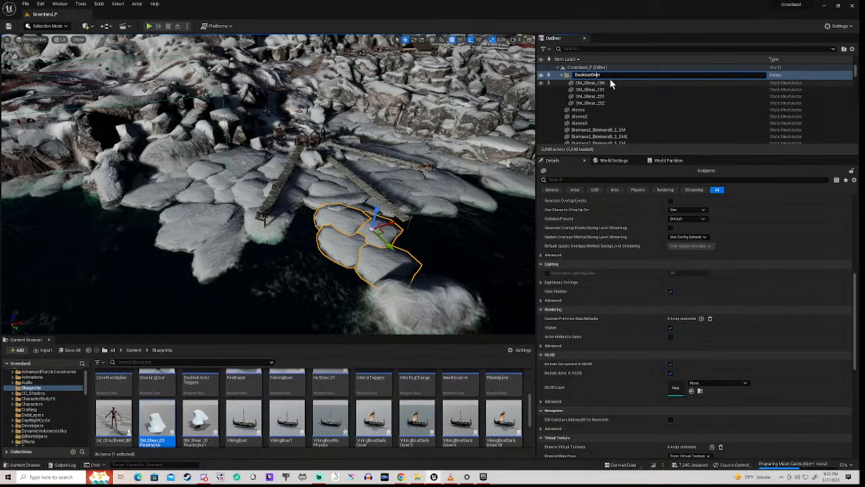
{"action": "key", "text": "Return"}
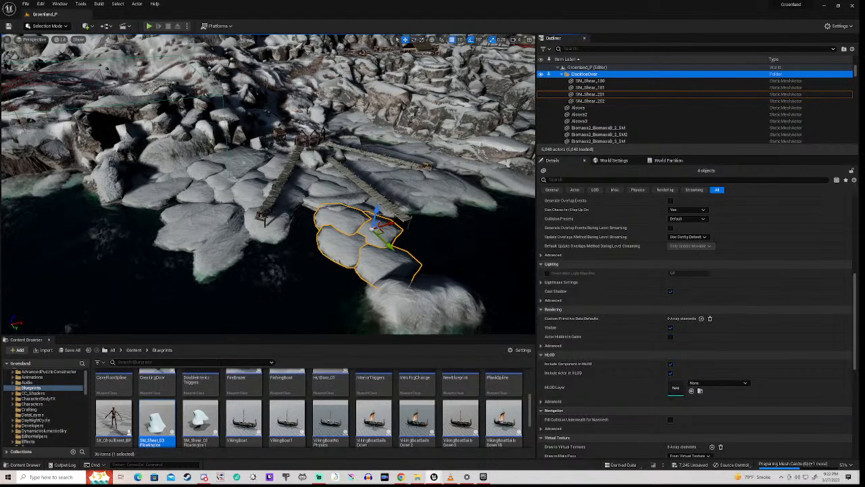
Select ten more slabs around the wooden docks, including SM_Shear_226, SM_Shear_225, SM_Shear_197, SM_Shear_175 and SM_Shear_189, together with the BP_Oceanology_Infinity ocean
{"action": "left_click", "coordinate": [205, 217]}
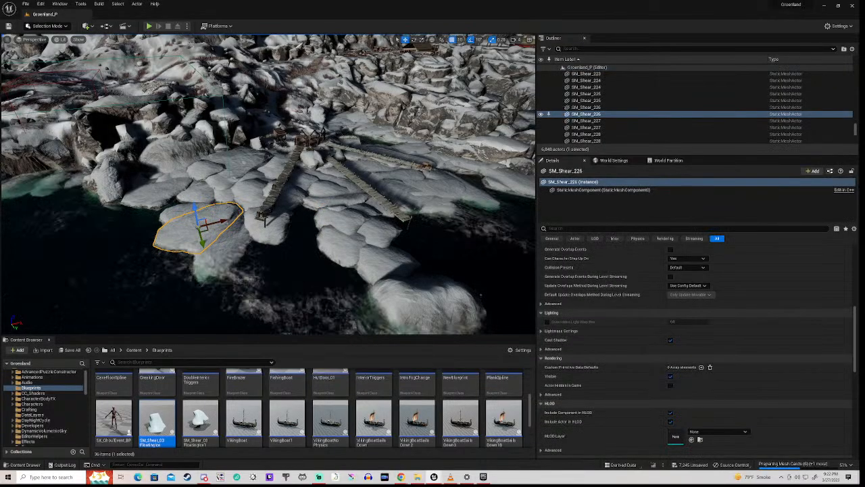
{"action": "left_click", "coordinate": [182, 210], "text": "ctrl"}
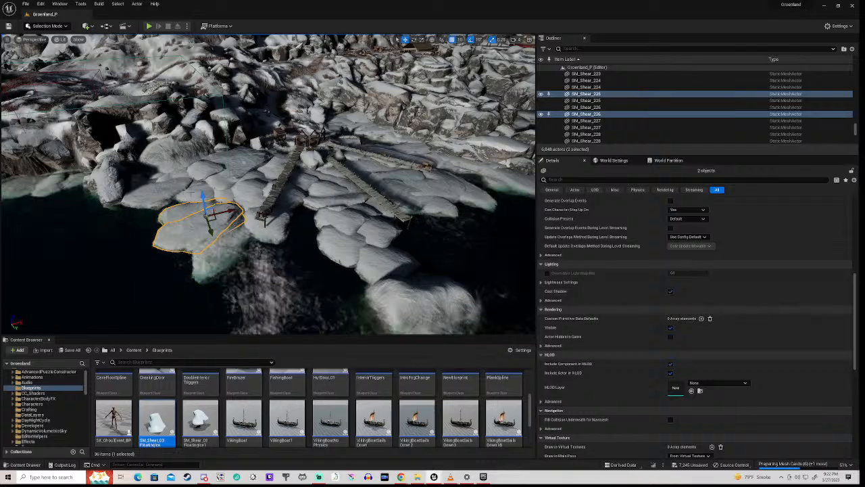
{"action": "left_click", "coordinate": [198, 191], "text": "ctrl"}
{"action": "left_click", "coordinate": [150, 195], "text": "ctrl"}
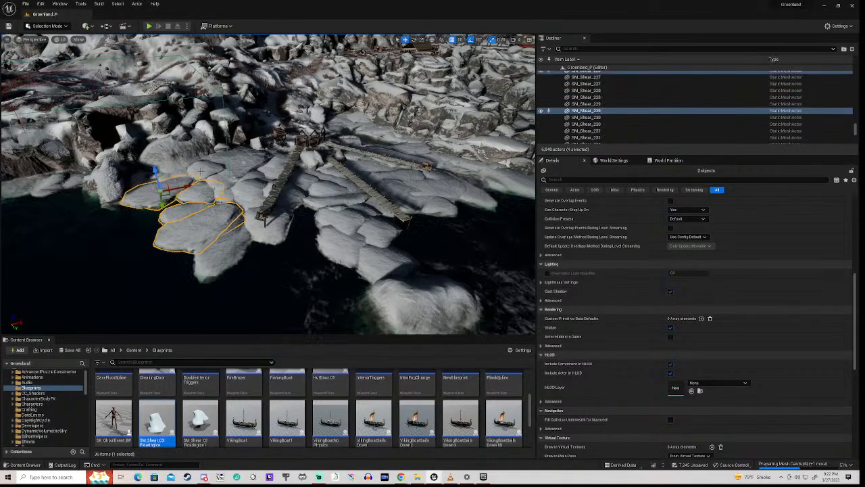
{"action": "left_click", "coordinate": [253, 192], "text": "ctrl"}
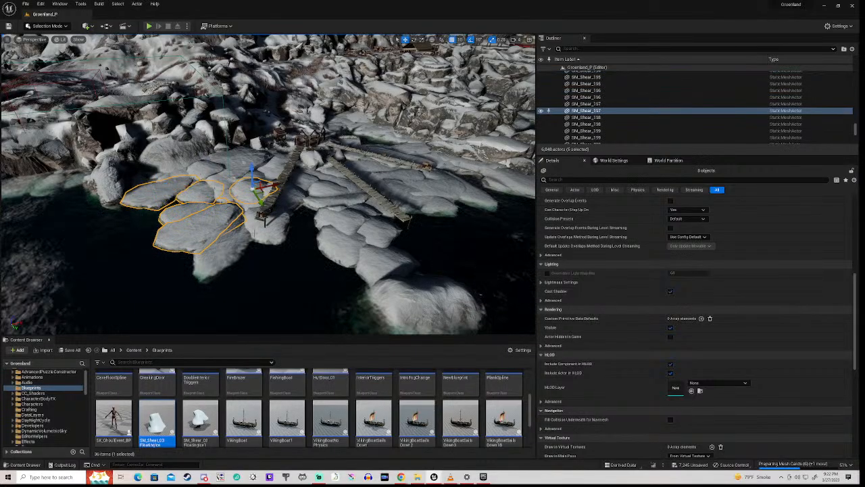
{"action": "left_click", "coordinate": [252, 225], "text": "ctrl"}
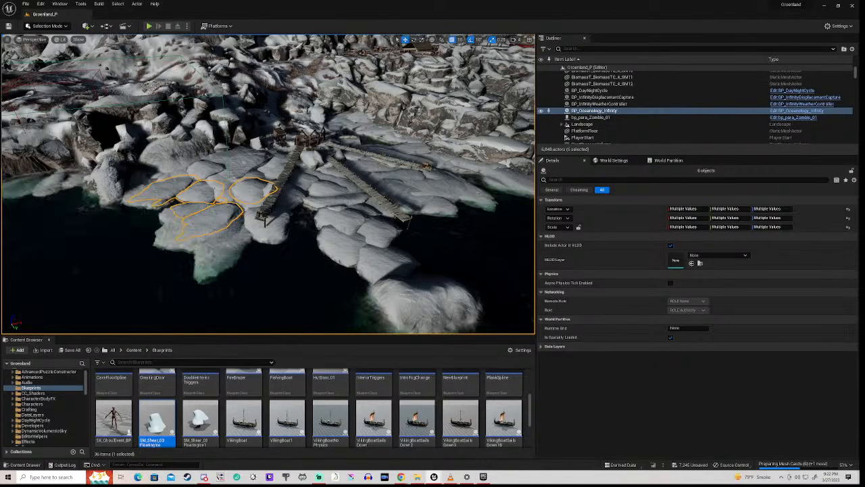
{"action": "left_click", "coordinate": [350, 203], "text": "ctrl"}
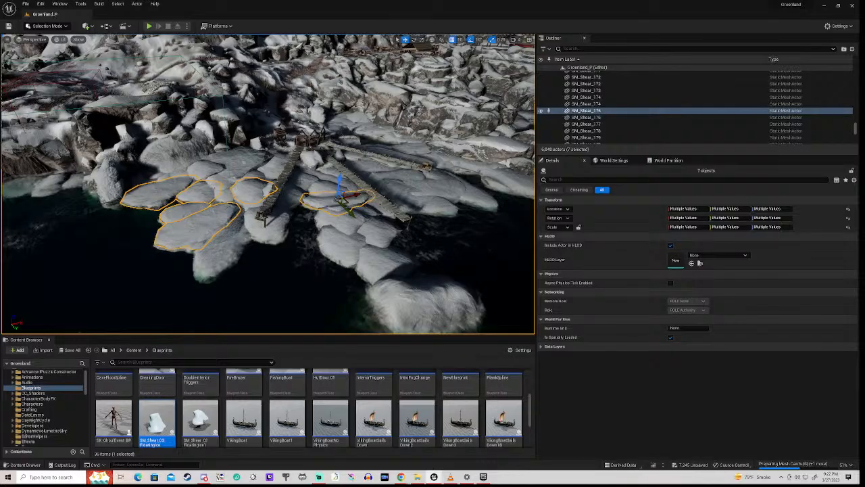
{"action": "left_click", "coordinate": [332, 187], "text": "ctrl"}
{"action": "left_click", "coordinate": [299, 177], "text": "ctrl"}
{"action": "left_click", "coordinate": [239, 164], "text": "ctrl"}
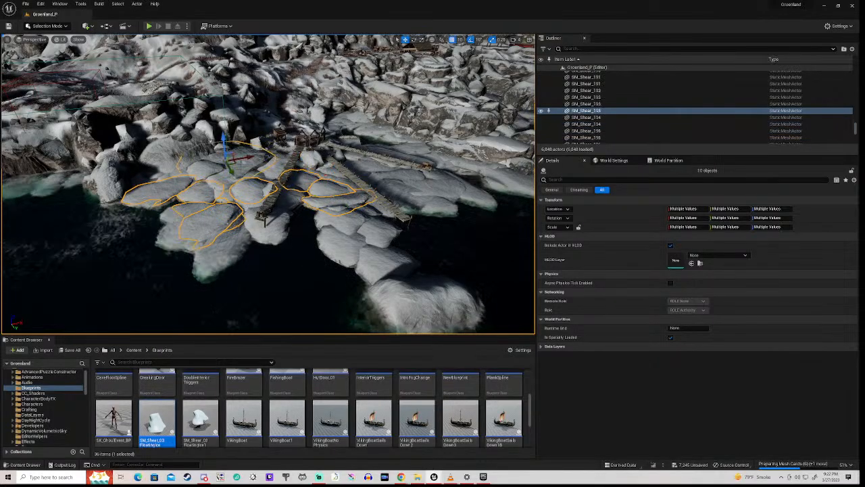
{"action": "left_click", "coordinate": [271, 168], "text": "ctrl"}
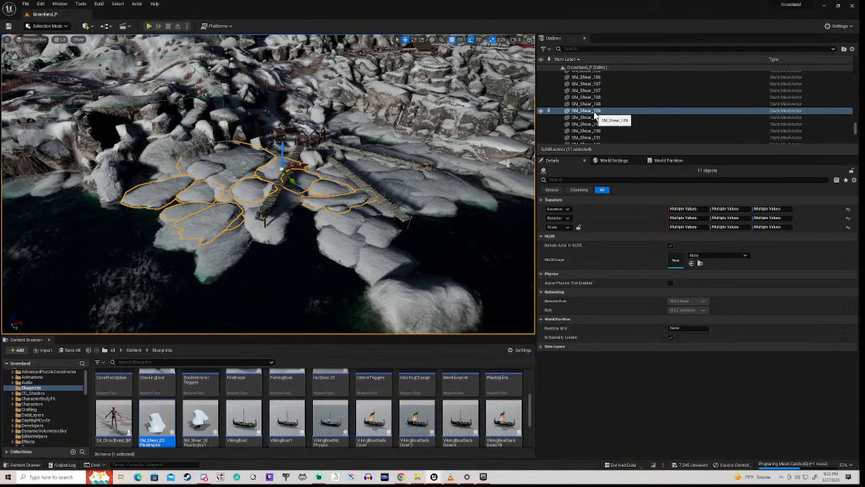
Move all eleven selected actors into the existing DockIceOver folder
{"action": "right_click", "coordinate": [594, 113]}
{"action": "mouse_move", "coordinate": [631, 272]}
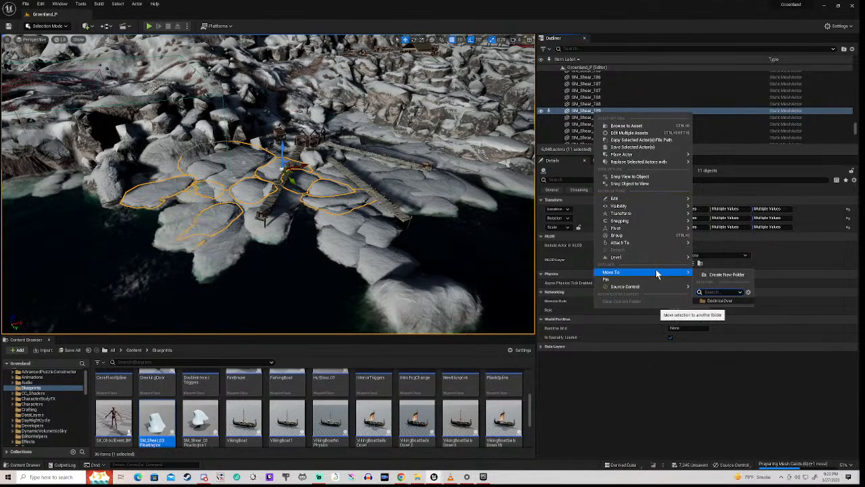
{"action": "left_click", "coordinate": [721, 301]}
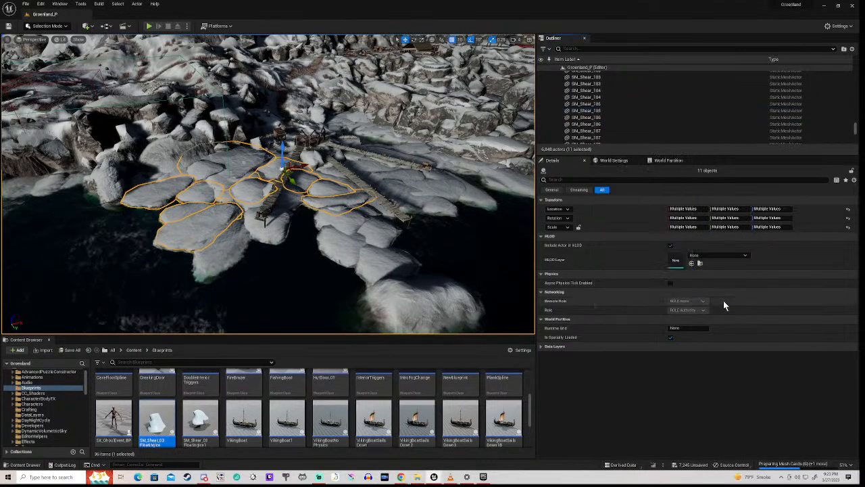
Take the BP_Oceanology_Infinity ocean out of the DockIceOver folder and return it to the level's root
{"action": "scroll", "coordinate": [617, 78], "scroll_direction": "up", "scroll_amount": 5}
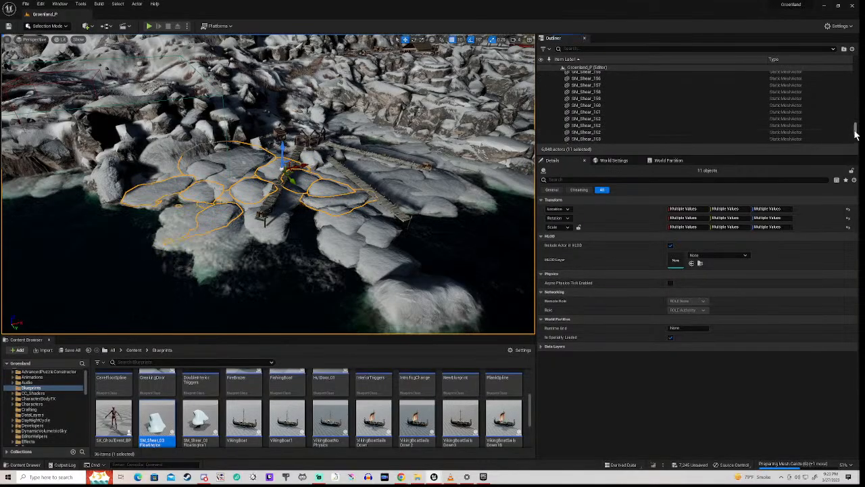
{"action": "left_click_drag", "start_coordinate": [855, 134], "coordinate": [856, 84]}
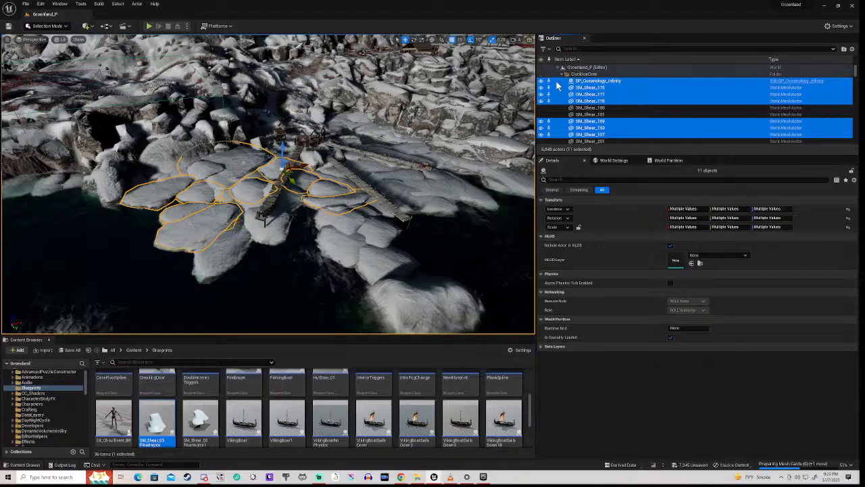
{"action": "left_click", "coordinate": [586, 75]}
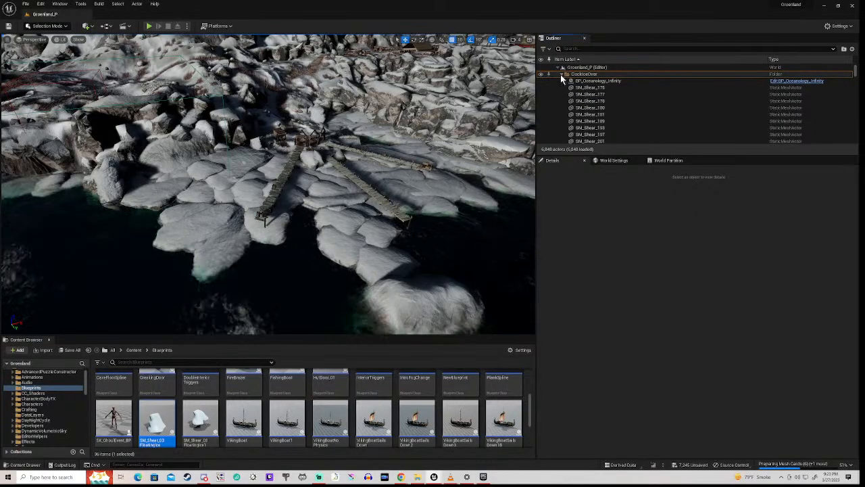
{"action": "left_click", "coordinate": [561, 75]}
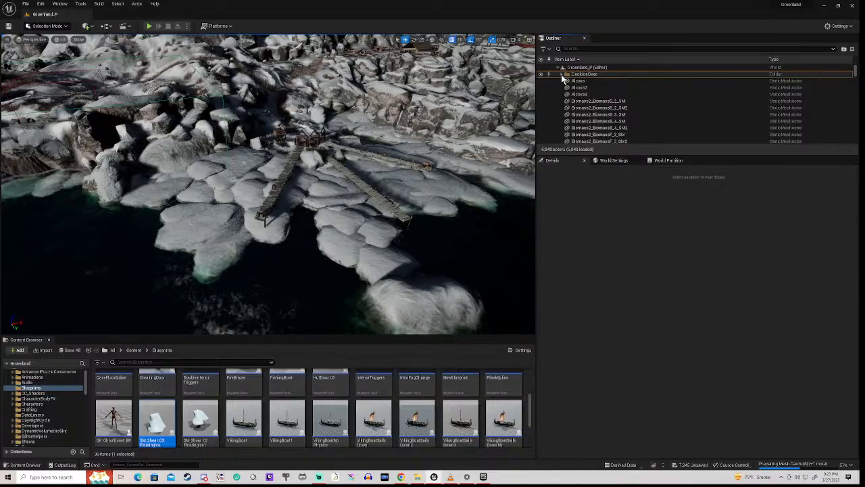
{"action": "left_click", "coordinate": [562, 75]}
{"action": "left_click_drag", "start_coordinate": [596, 85], "coordinate": [590, 68]}
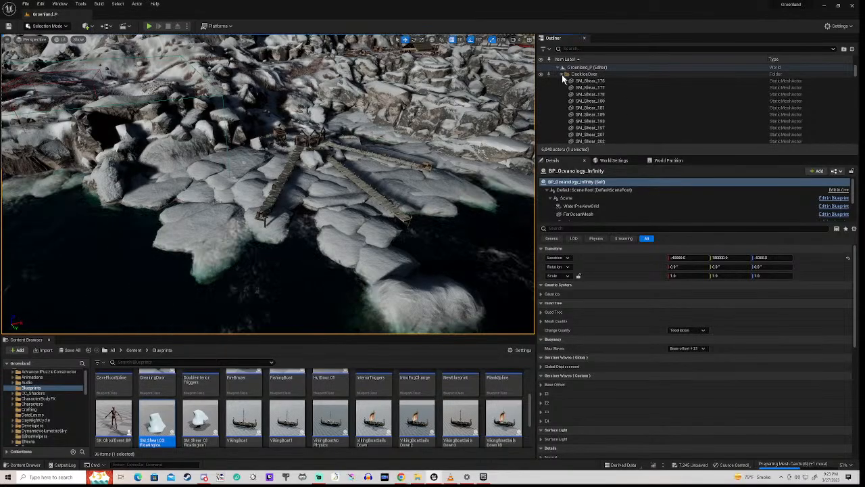
Select every slab in the DockIceOver folder, from SM_Shear_175 to SM_Shear_229, and turn off their Visible rendering option
{"action": "scroll", "coordinate": [583, 103], "scroll_direction": "down", "scroll_amount": 2}
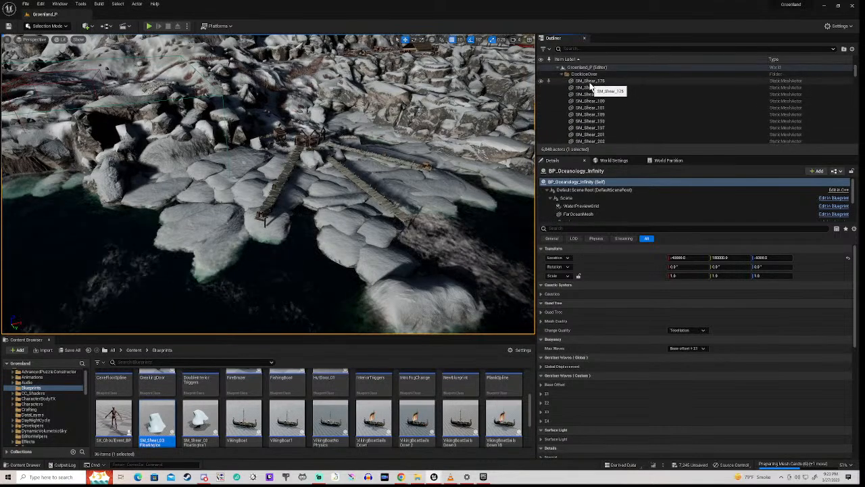
{"action": "left_click", "coordinate": [588, 80]}
{"action": "scroll", "coordinate": [596, 120], "scroll_direction": "down", "scroll_amount": 2}
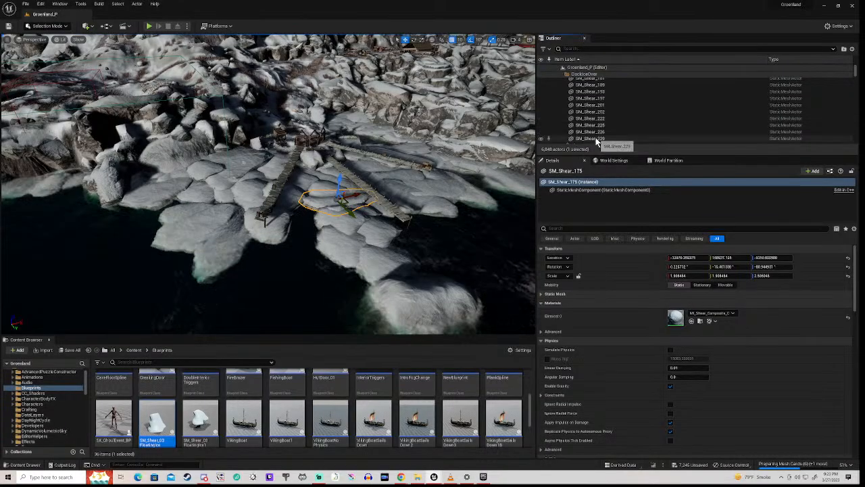
{"action": "left_click", "coordinate": [597, 139], "text": "shift"}
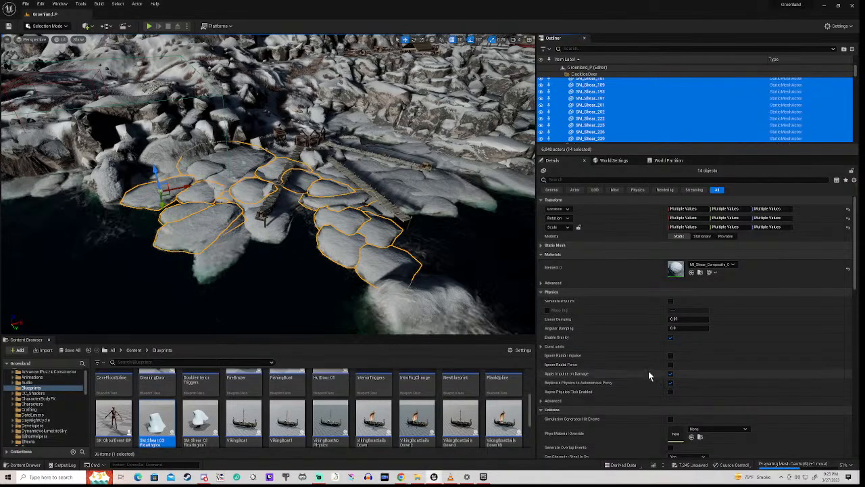
{"action": "scroll", "coordinate": [652, 366], "scroll_direction": "down", "scroll_amount": 3}
{"action": "scroll", "coordinate": [652, 365], "scroll_direction": "down", "scroll_amount": 6}
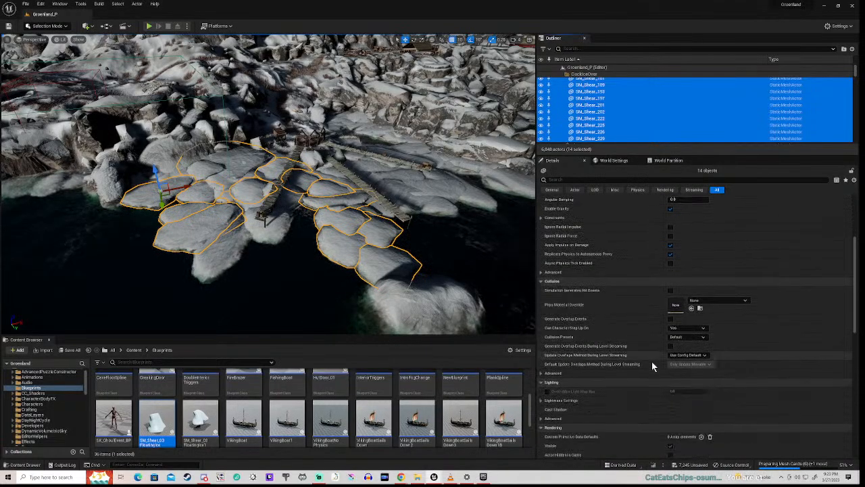
{"action": "scroll", "coordinate": [651, 366], "scroll_direction": "down", "scroll_amount": 2}
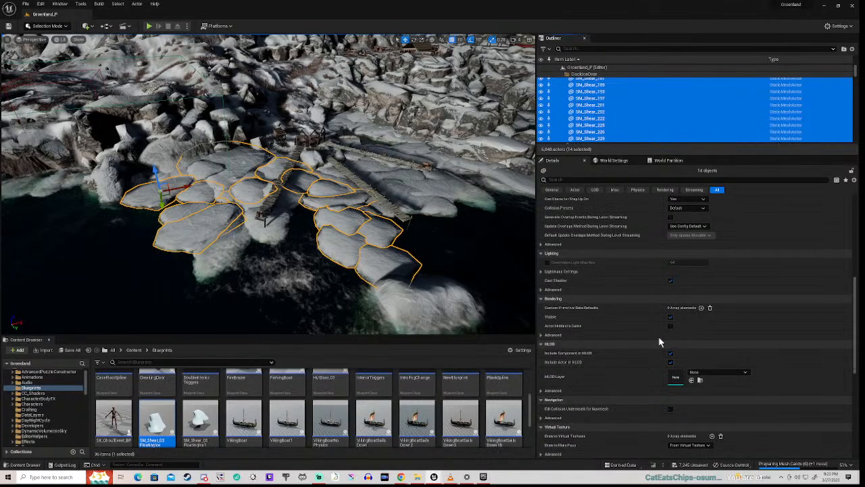
{"action": "left_click", "coordinate": [671, 317]}
{"action": "left_click", "coordinate": [671, 317]}
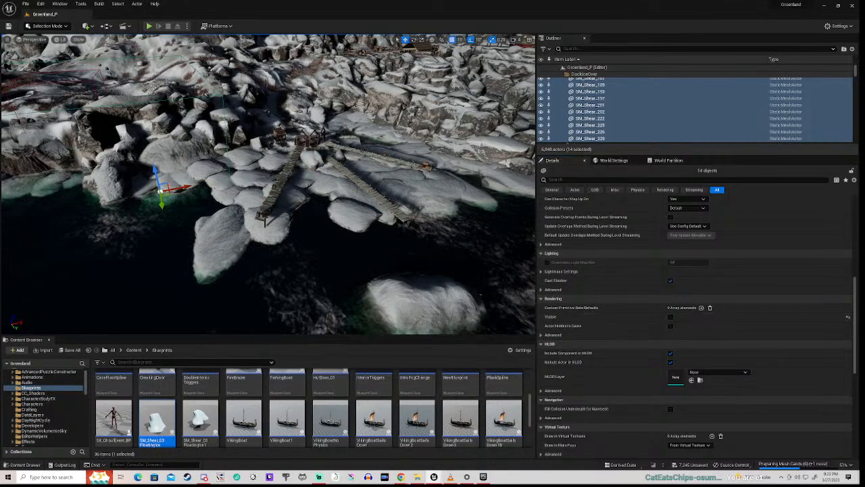
Select seven more slabs around the wooden docks, including SM_Shear_196, SM_Shear_187, SM_Shear_179 and SM_Shear_169, leaving the BP_Oceanology_Infinity ocean out of the selection
{"action": "left_click", "coordinate": [210, 177]}
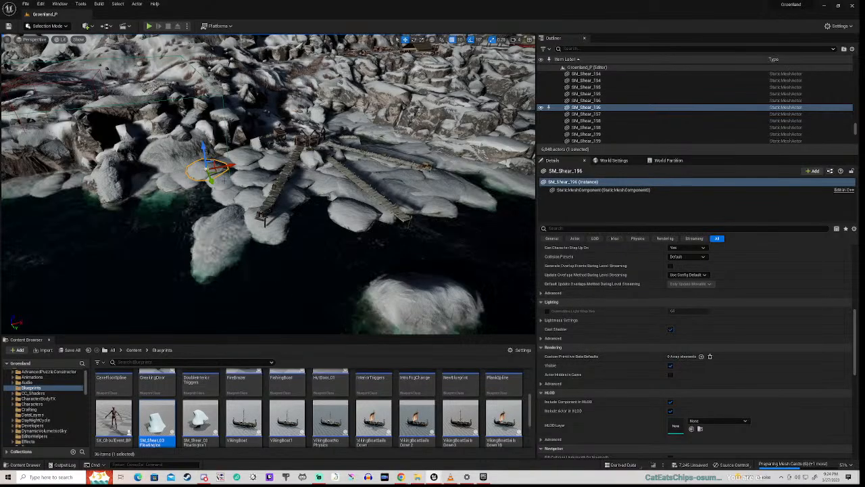
{"action": "left_click", "coordinate": [227, 182], "text": "ctrl"}
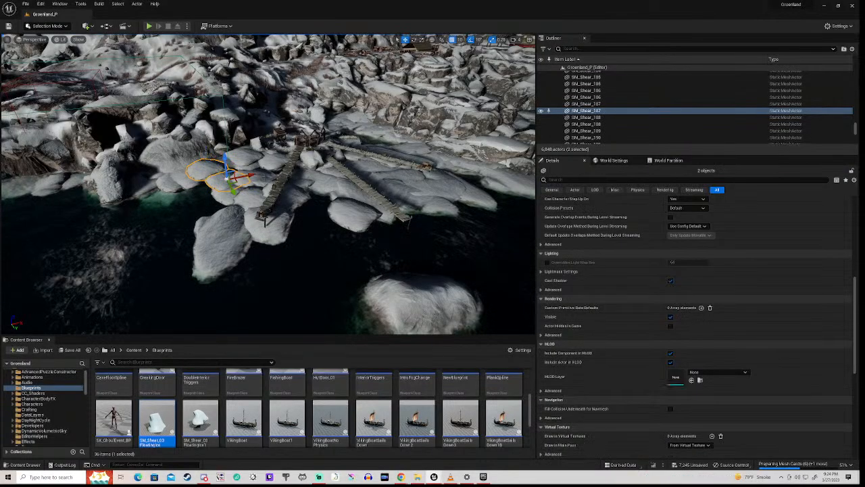
{"action": "left_click", "coordinate": [261, 177], "text": "ctrl"}
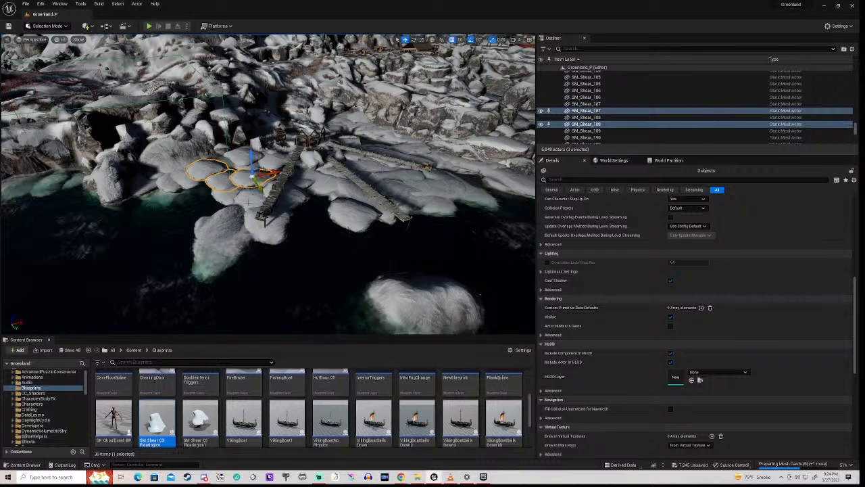
{"action": "left_click", "coordinate": [251, 201], "text": "ctrl"}
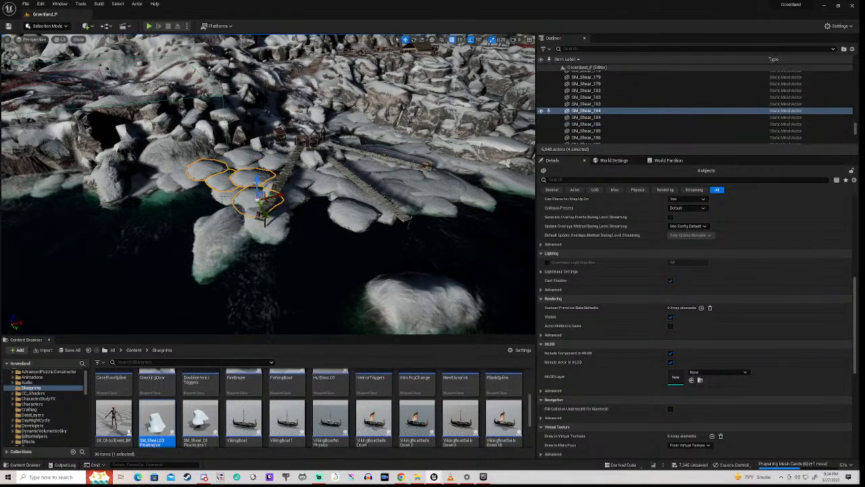
{"action": "left_click", "coordinate": [266, 221], "text": "ctrl"}
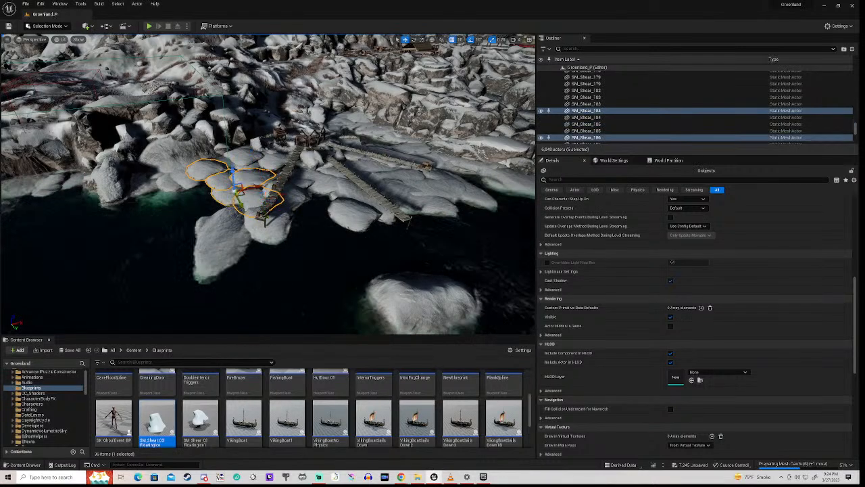
{"action": "left_click", "coordinate": [349, 217], "text": "ctrl"}
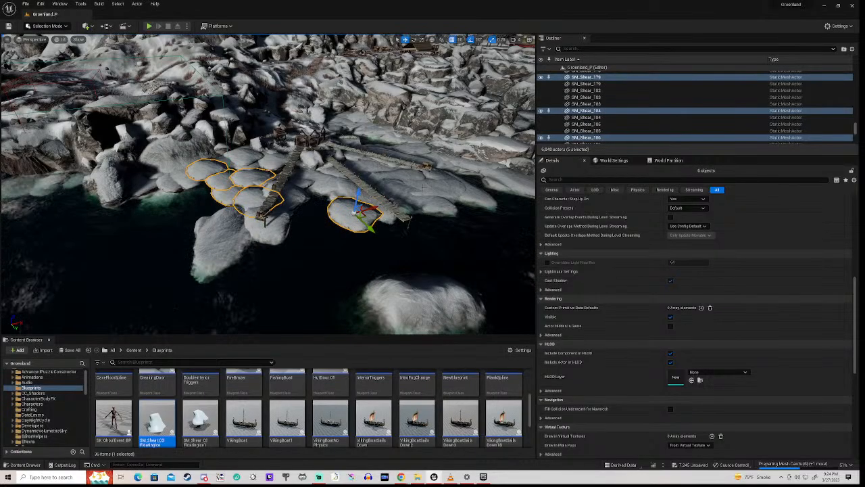
{"action": "left_click", "coordinate": [401, 182], "text": "ctrl"}
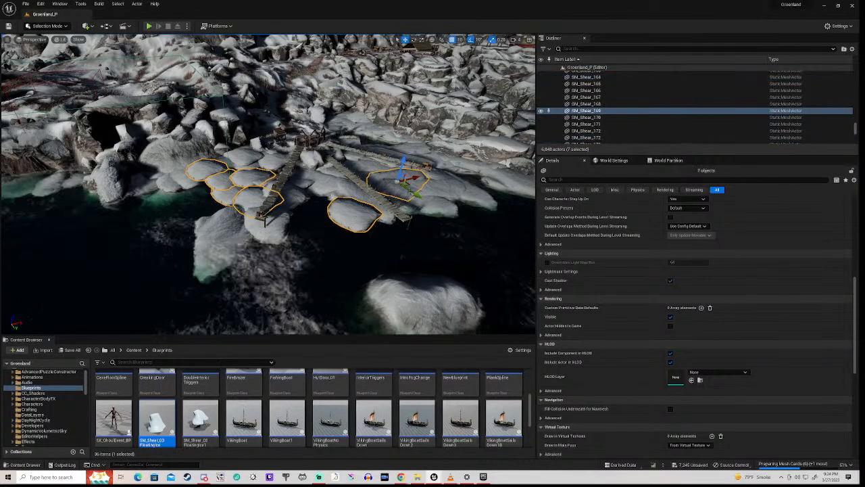
{"action": "left_click", "coordinate": [440, 207], "text": "ctrl"}
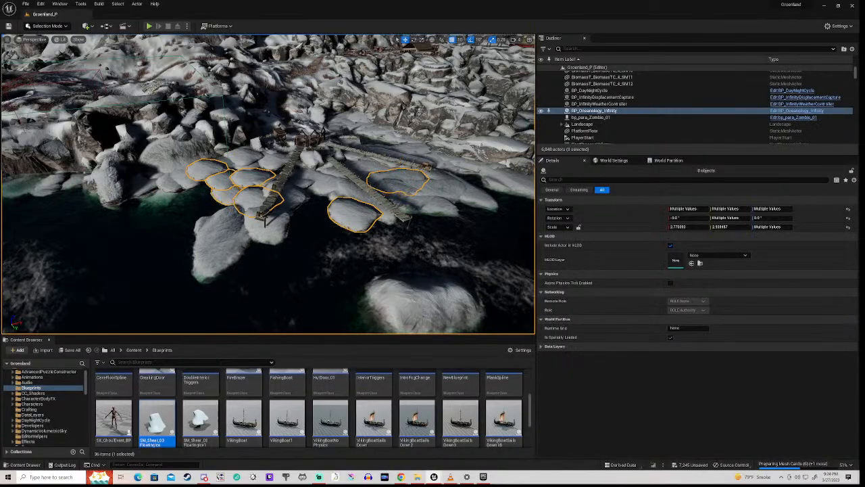
{"action": "left_click", "coordinate": [599, 115], "text": "ctrl"}
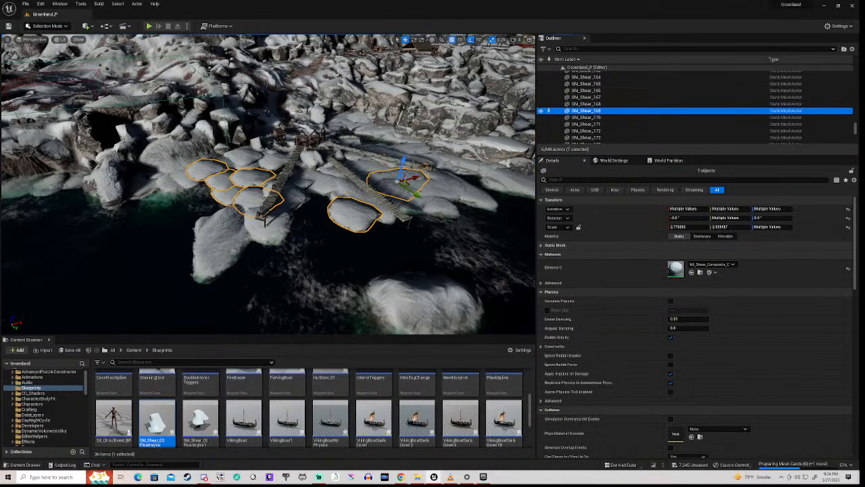
Move the seven selected slabs into the existing DockIceOver folder and clear the selection
{"action": "right_click", "coordinate": [588, 115]}
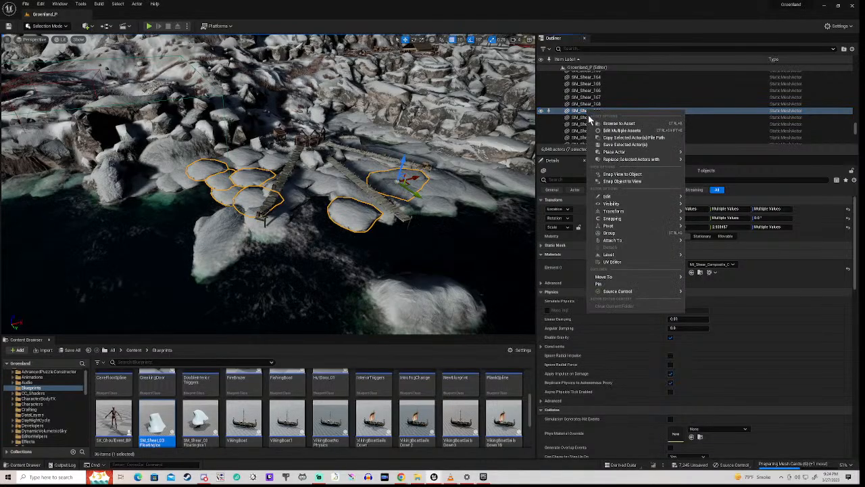
{"action": "mouse_move", "coordinate": [609, 276]}
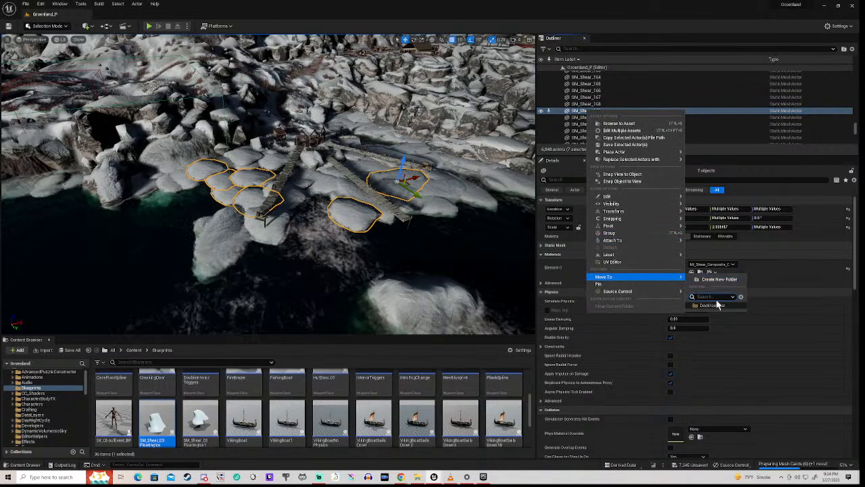
{"action": "left_click", "coordinate": [712, 306]}
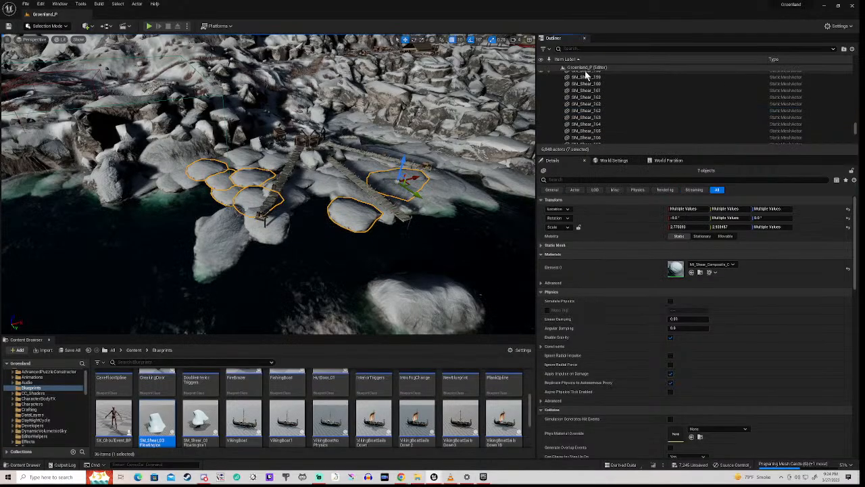
{"action": "scroll", "coordinate": [595, 117], "scroll_direction": "up", "scroll_amount": 3}
{"action": "scroll", "coordinate": [595, 117], "scroll_direction": "up", "scroll_amount": 9}
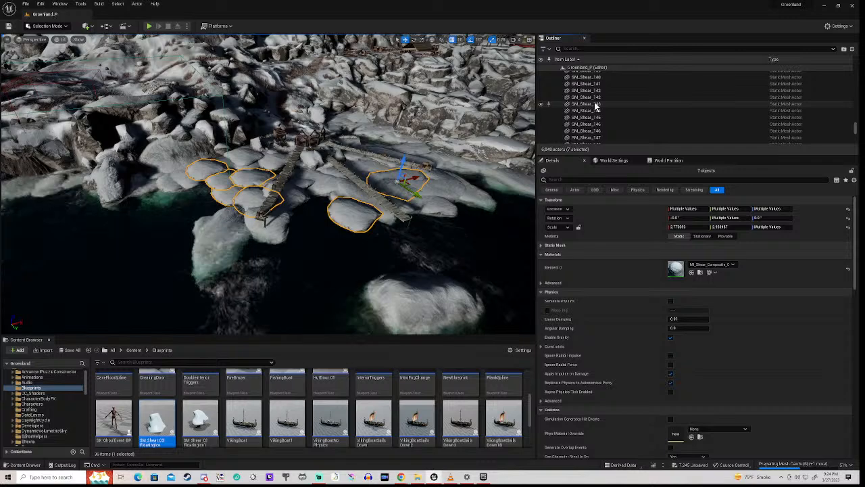
{"action": "scroll", "coordinate": [595, 102], "scroll_direction": "up", "scroll_amount": 1}
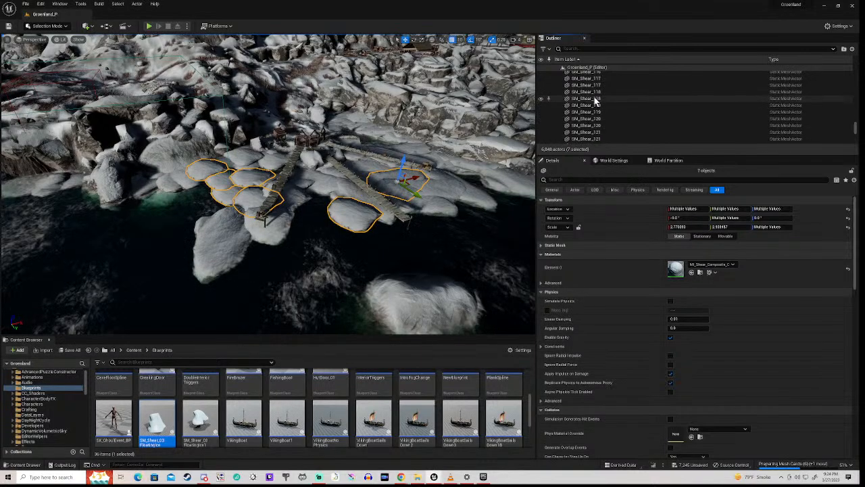
{"action": "scroll", "coordinate": [595, 101], "scroll_direction": "up", "scroll_amount": 1}
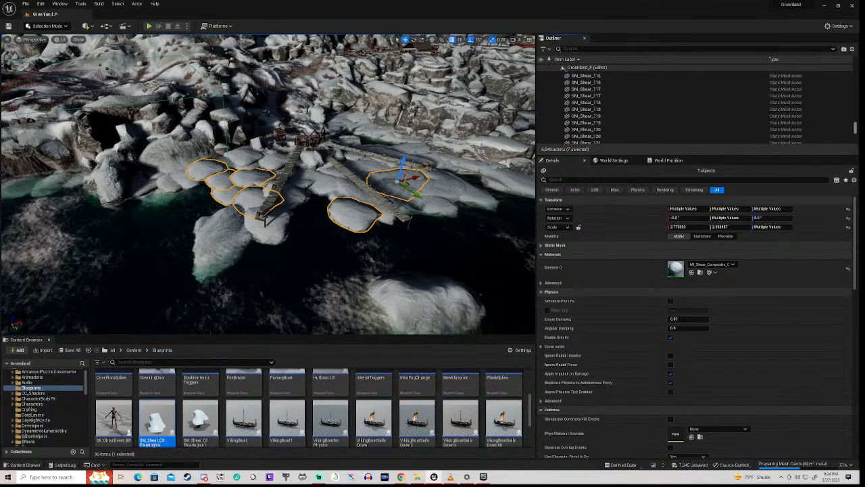
{"action": "left_click_drag", "start_coordinate": [856, 128], "coordinate": [856, 109]}
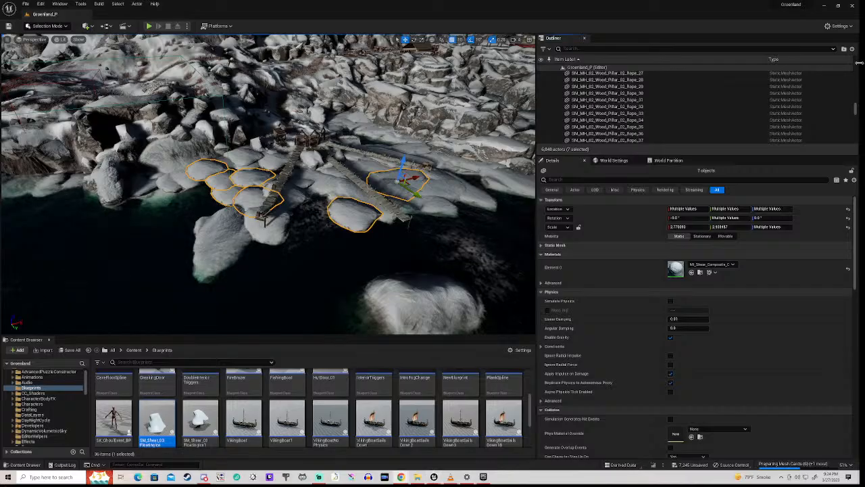
{"action": "key", "text": "Escape"}
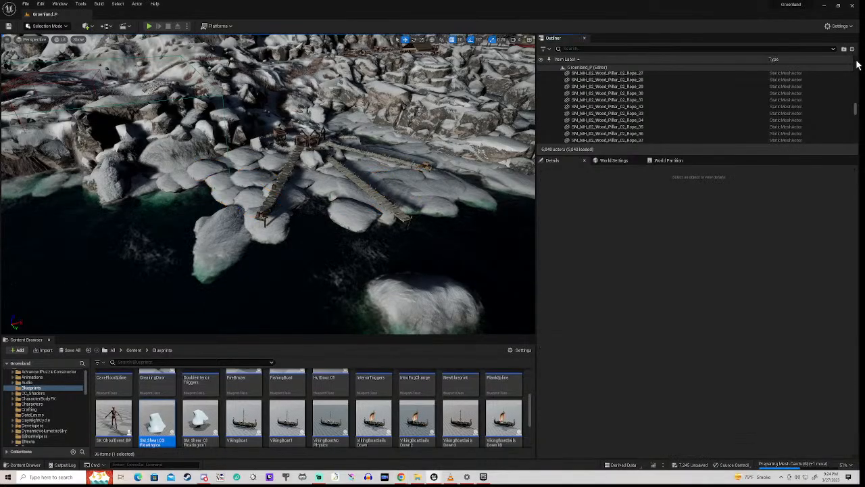
Select all slabs in the expanded DockIceOver folder, from SM_Shear_169 to SM_Shear_229, and turn off their Visible rendering option
{"action": "left_click_drag", "start_coordinate": [856, 114], "coordinate": [853, 74]}
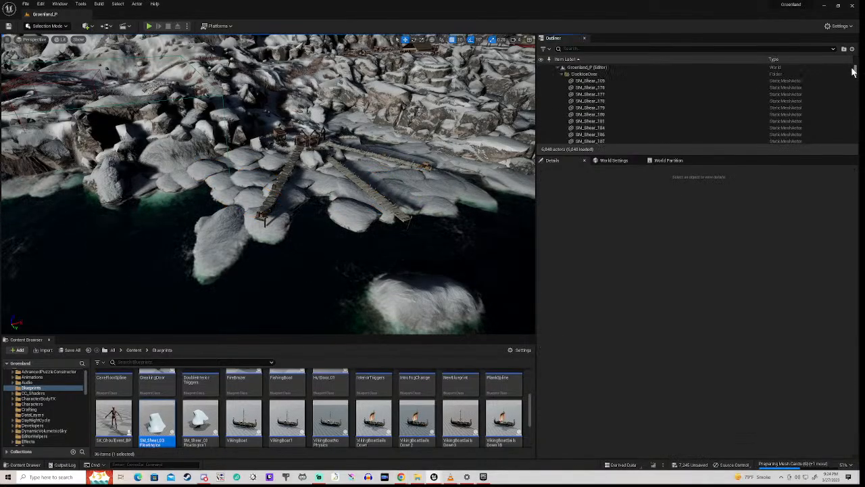
{"action": "left_click", "coordinate": [561, 74]}
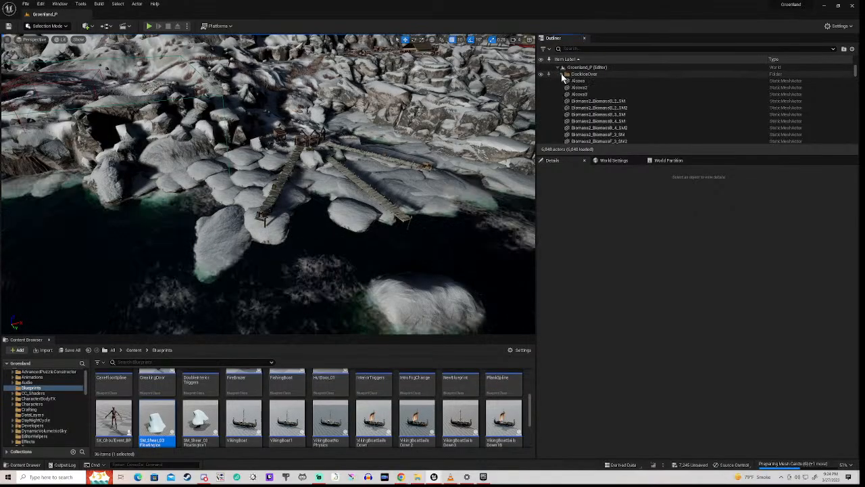
{"action": "left_click", "coordinate": [561, 74]}
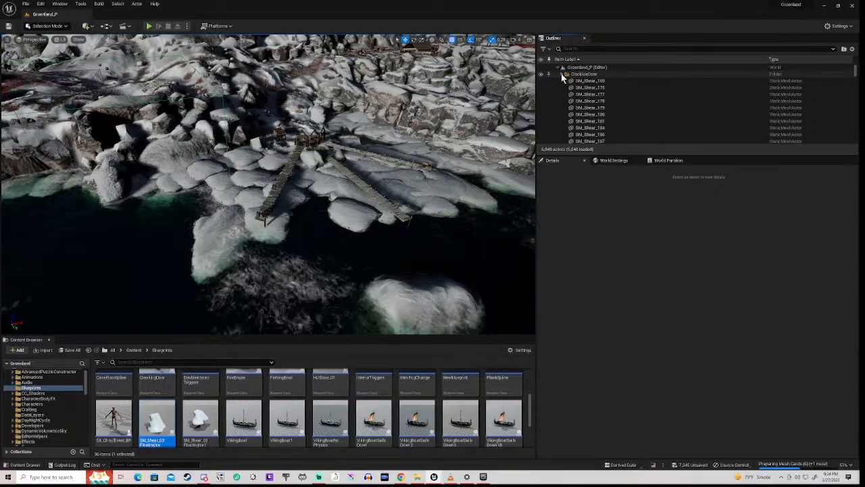
{"action": "left_click", "coordinate": [586, 81]}
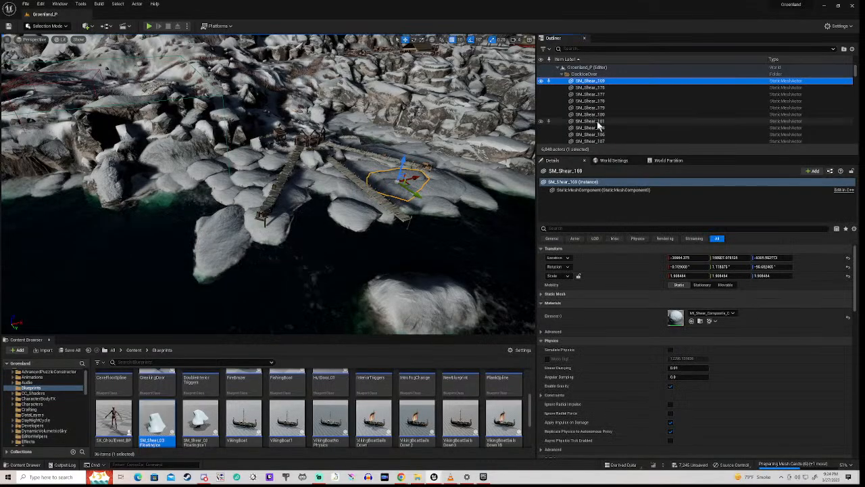
{"action": "scroll", "coordinate": [598, 126], "scroll_direction": "down", "scroll_amount": 1}
{"action": "scroll", "coordinate": [597, 126], "scroll_direction": "down", "scroll_amount": 10}
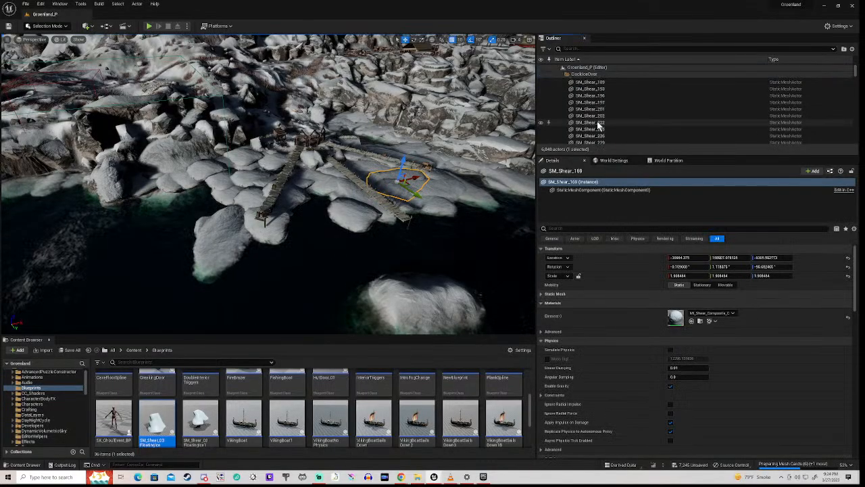
{"action": "scroll", "coordinate": [595, 118], "scroll_direction": "up", "scroll_amount": 2}
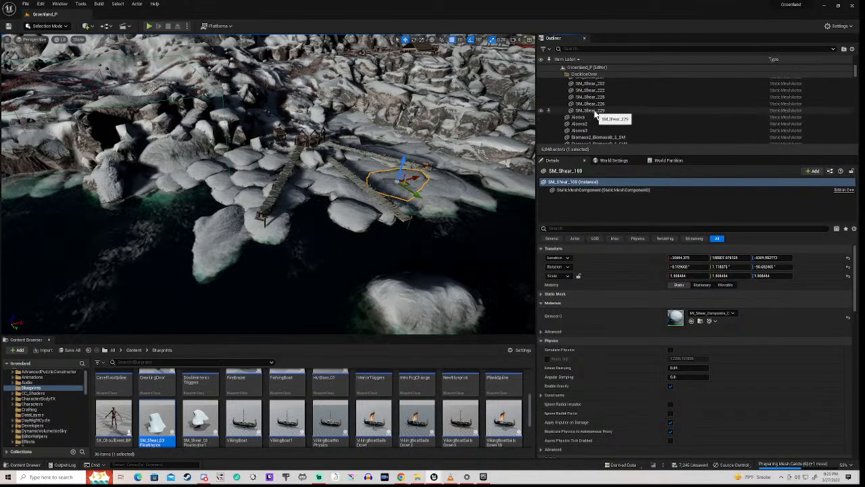
{"action": "left_click", "coordinate": [595, 113], "text": "shift"}
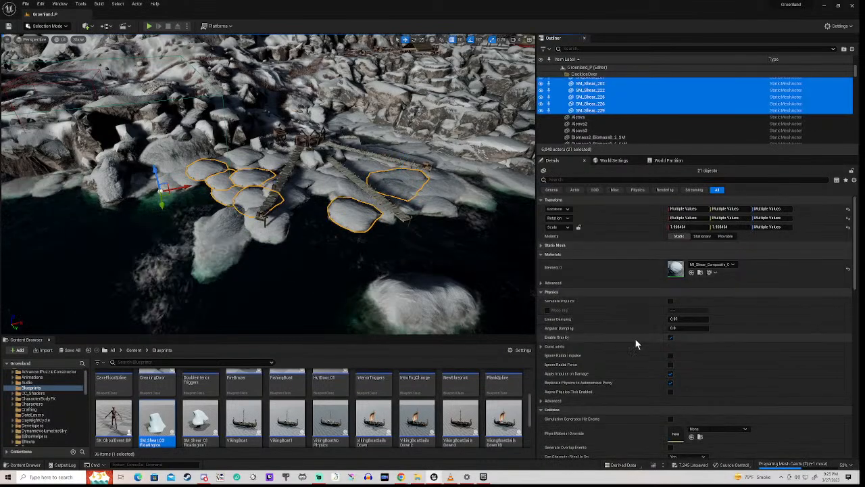
{"action": "scroll", "coordinate": [636, 340], "scroll_direction": "down", "scroll_amount": 3}
{"action": "scroll", "coordinate": [635, 338], "scroll_direction": "down", "scroll_amount": 5}
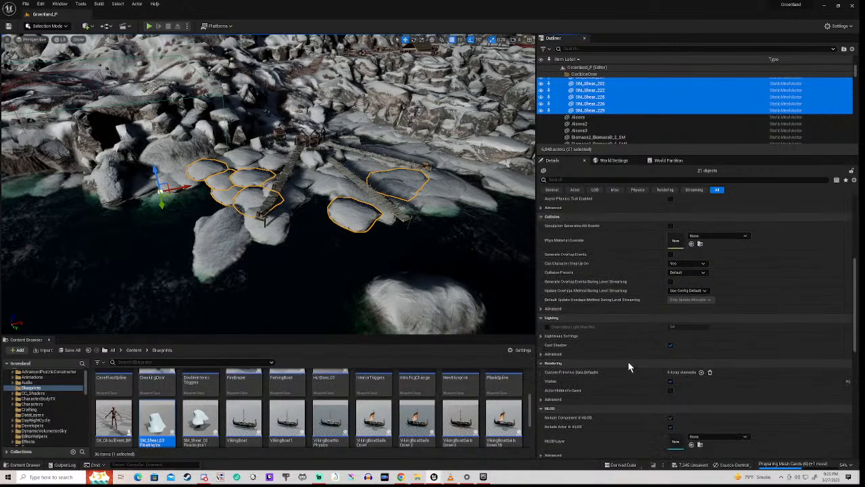
{"action": "left_click", "coordinate": [670, 382]}
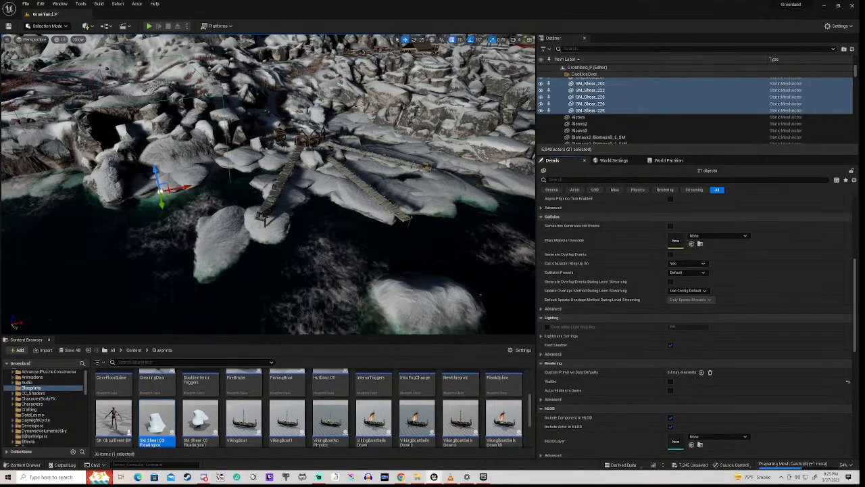
Add the four ice slabs around the nearest dock, including SM_Shear_224, to the current selection of DockIceOver slabs
{"action": "key", "text": "a"}
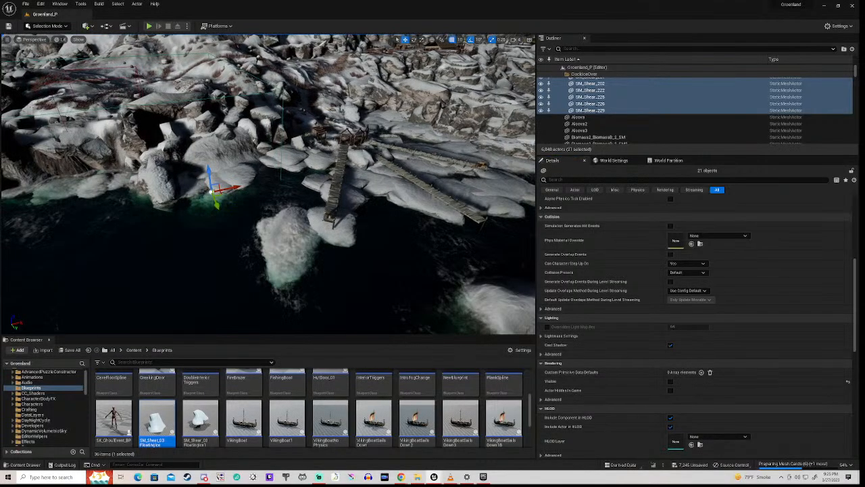
{"action": "key", "text": "w"}
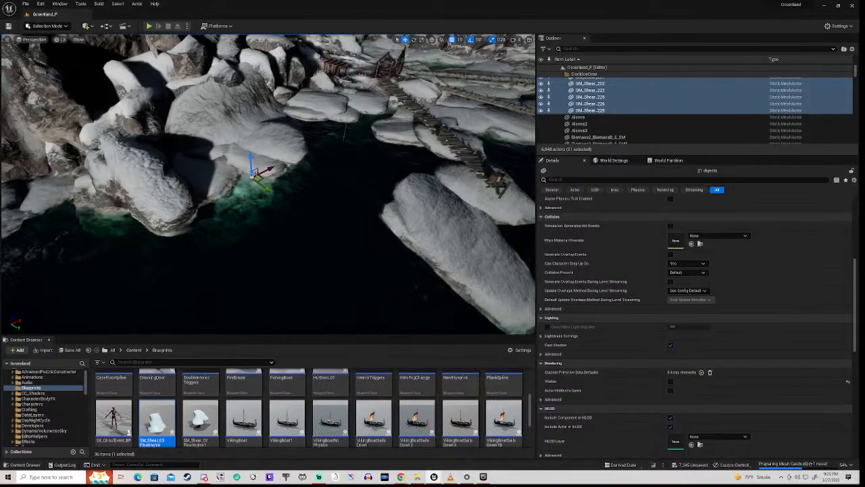
{"action": "key", "text": "w"}
{"action": "key", "text": "d"}
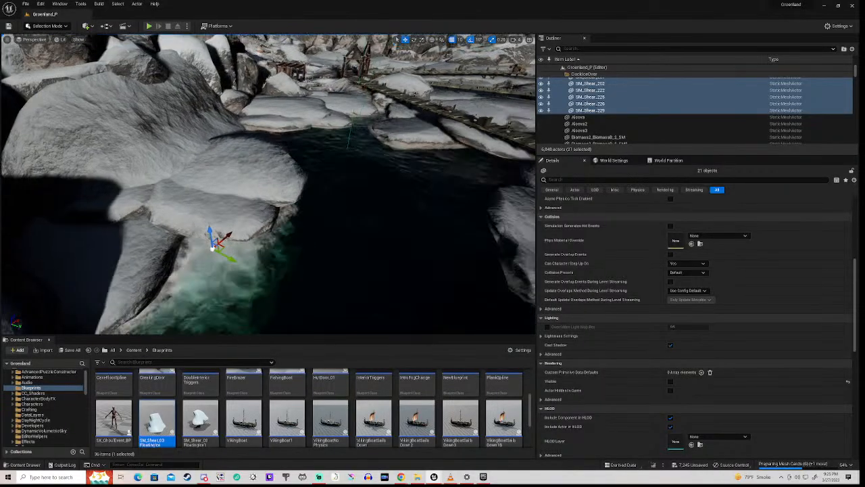
{"action": "key", "text": "d"}
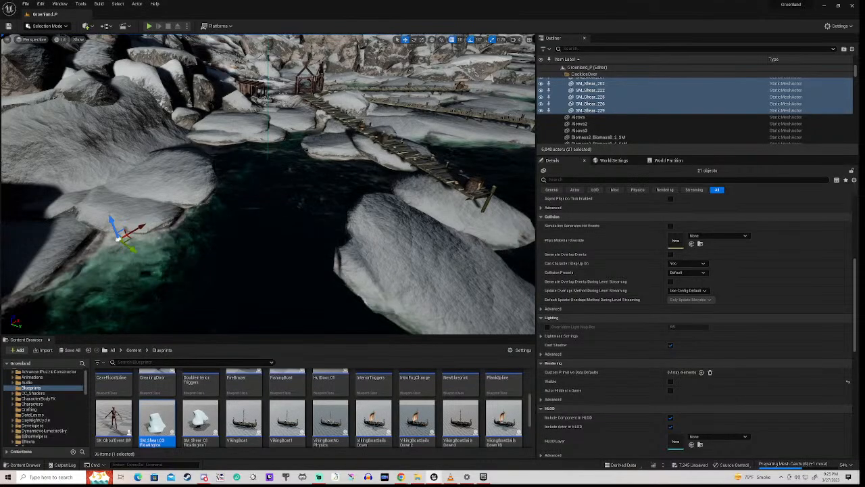
{"action": "left_click", "coordinate": [326, 149], "text": "ctrl"}
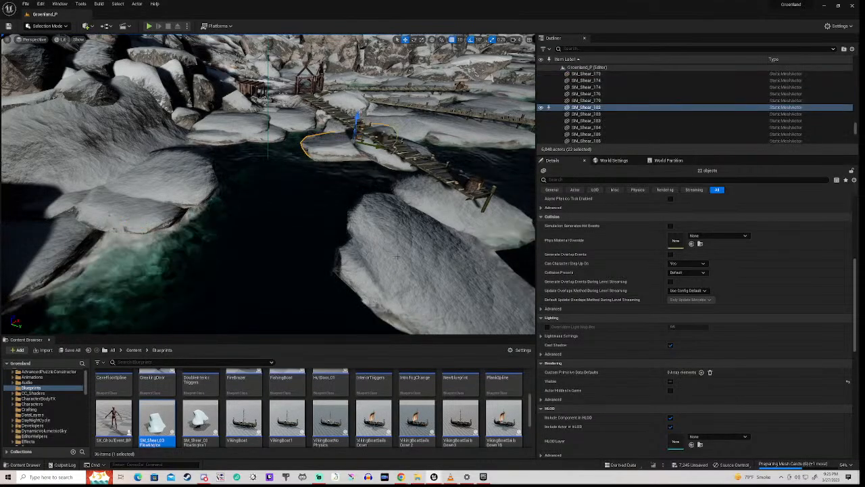
{"action": "left_click", "coordinate": [408, 247], "text": "ctrl"}
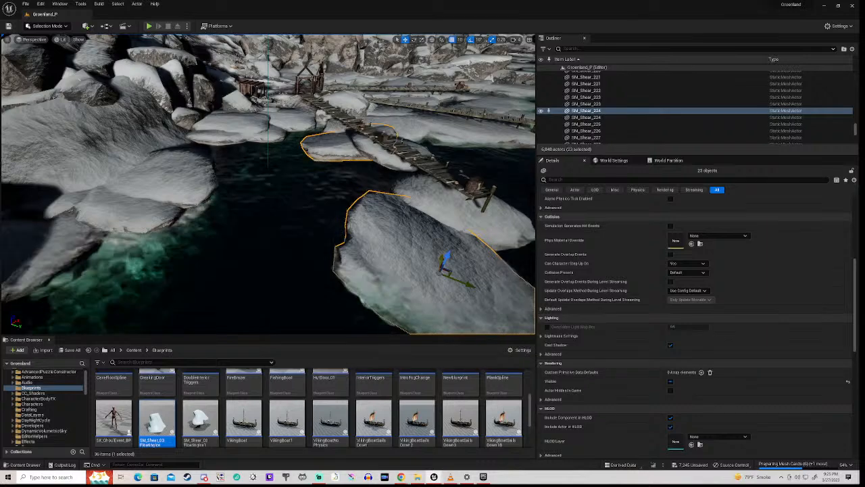
{"action": "left_click", "coordinate": [399, 174], "text": "ctrl"}
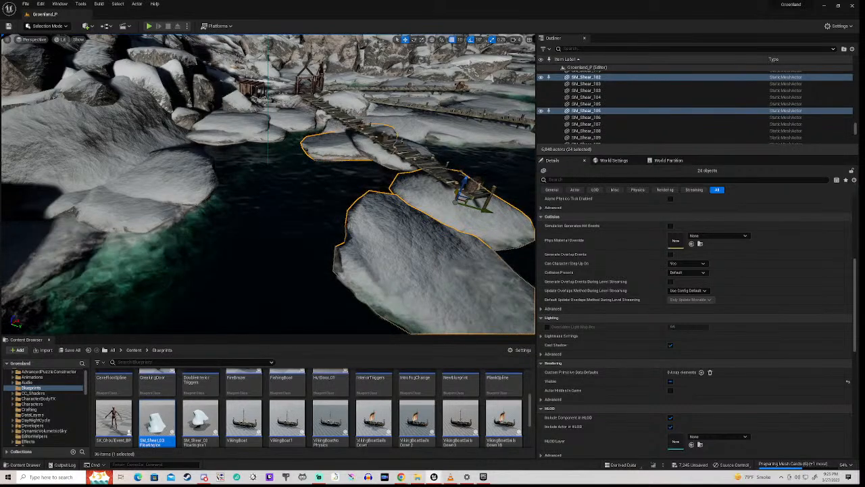
{"action": "left_click", "coordinate": [386, 154], "text": "ctrl"}
Add six more slabs between the two farther docks to the selection, including SM_Shear_199, SM_Shear_230, SM_Shear_170, SM_Shear_171 and SM_Shear_200
{"action": "right_click_drag", "start_coordinate": [382, 159], "coordinate": [449, 184]}
{"action": "key", "text": "d"}
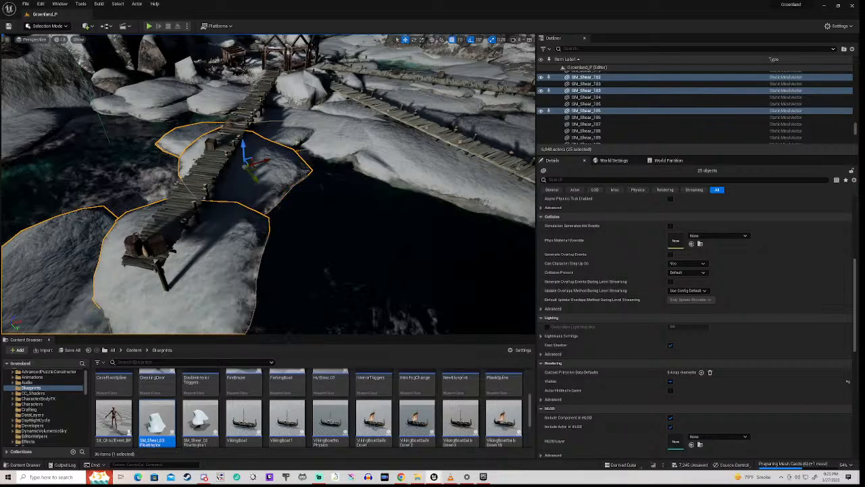
{"action": "right_click_drag", "start_coordinate": [268, 184], "coordinate": [399, 182]}
{"action": "key", "text": "w"}
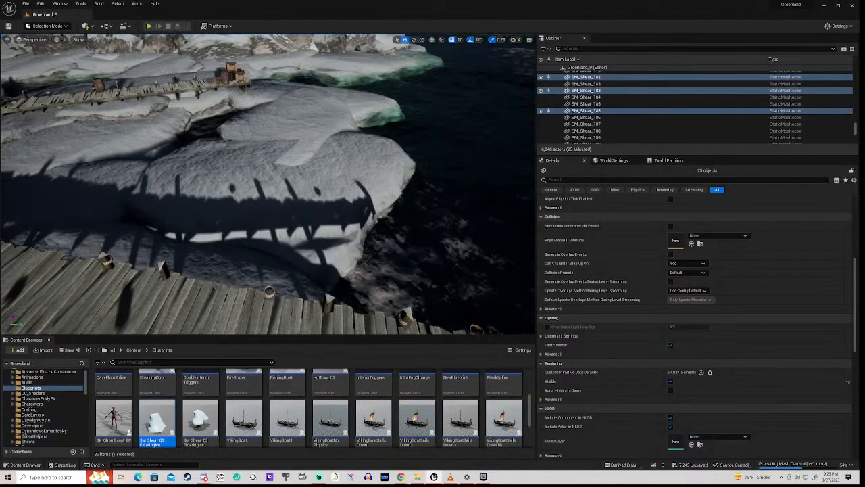
{"action": "left_click", "coordinate": [277, 124], "text": "ctrl"}
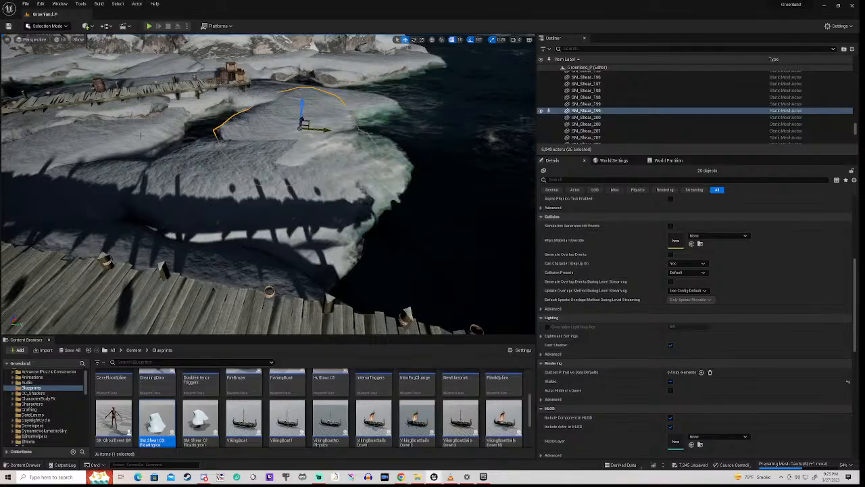
{"action": "right_click_drag", "start_coordinate": [277, 128], "coordinate": [176, 138]}
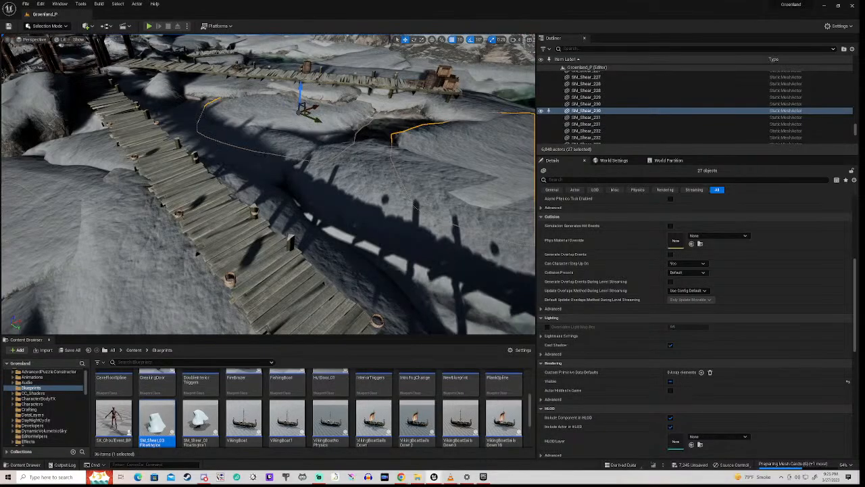
{"action": "left_click", "coordinate": [223, 90], "text": "ctrl"}
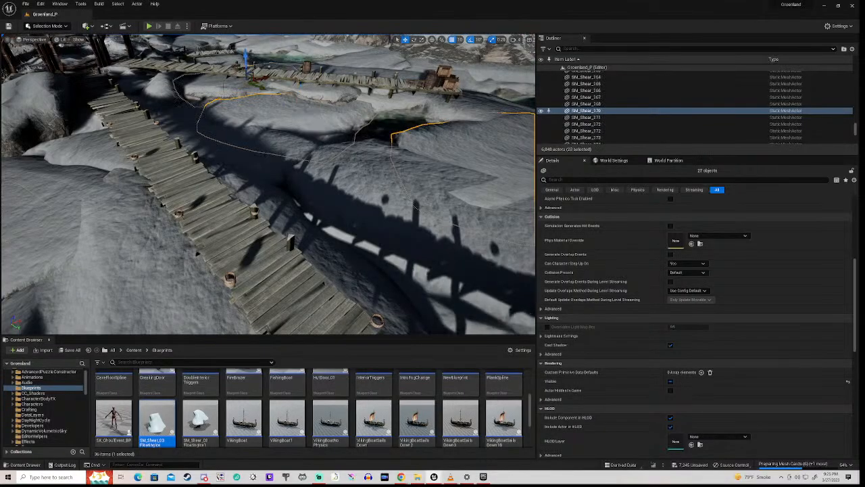
{"action": "left_click", "coordinate": [318, 92], "text": "ctrl"}
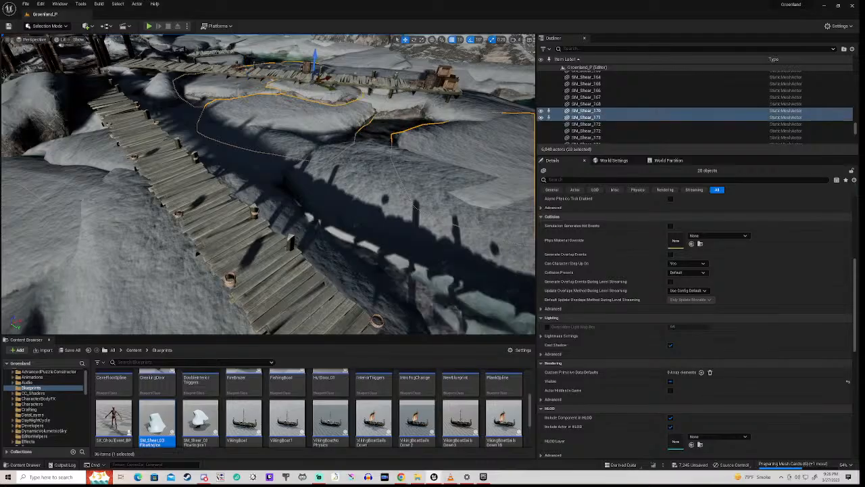
{"action": "left_click", "coordinate": [394, 105], "text": "ctrl"}
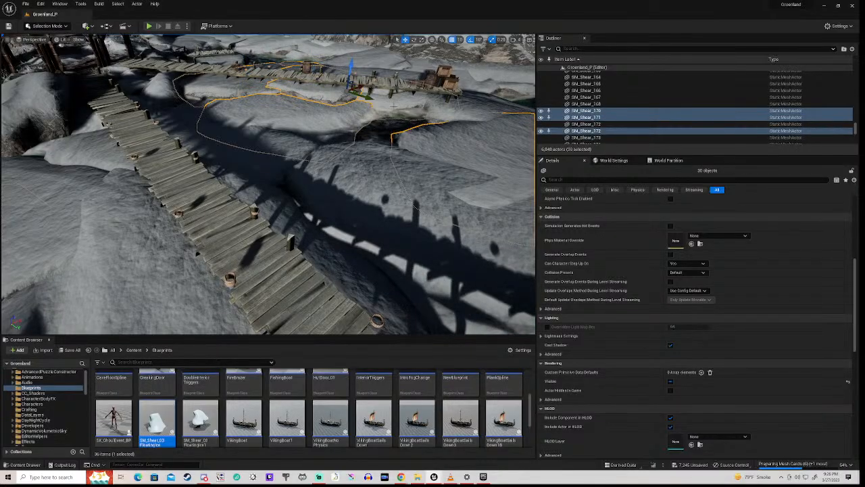
{"action": "left_click", "coordinate": [478, 110], "text": "ctrl"}
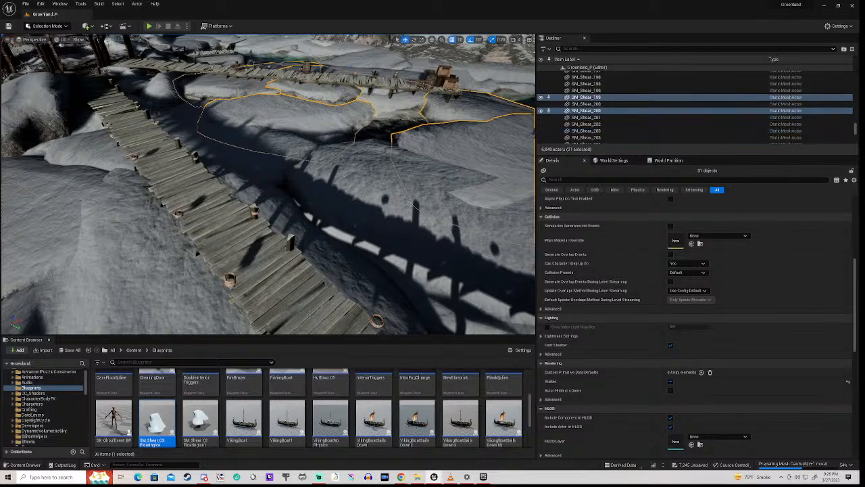
Try to move the whole selection of slabs into the existing DockIceOver folder
{"action": "right_click", "coordinate": [590, 115]}
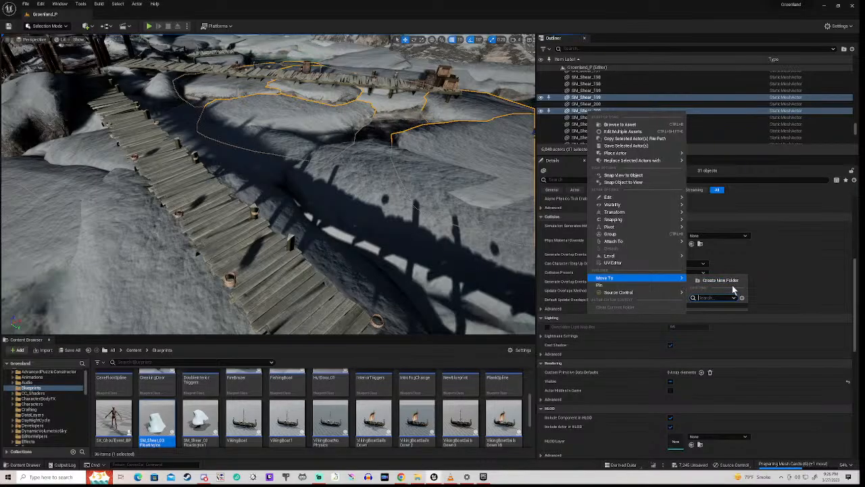
{"action": "left_click", "coordinate": [785, 284]}
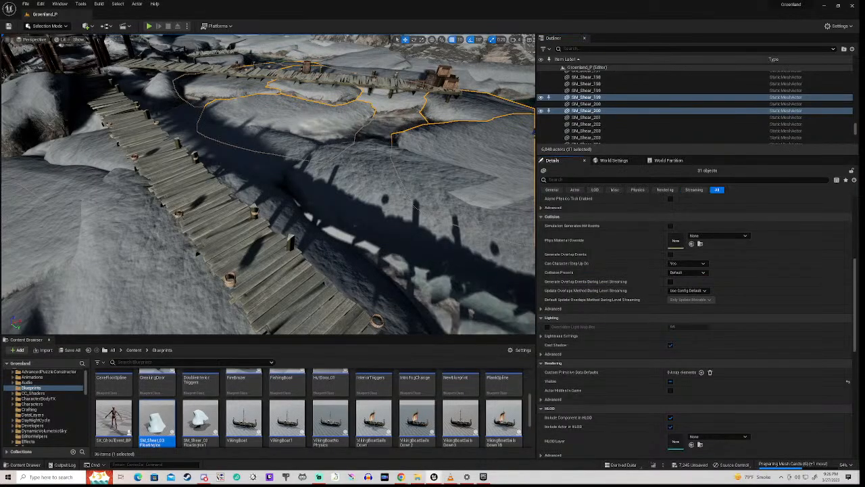
{"action": "right_click", "coordinate": [586, 111]}
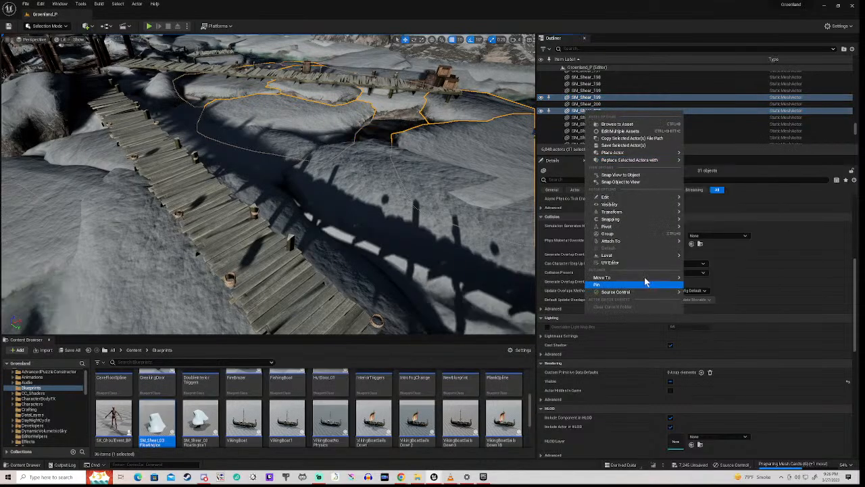
{"action": "mouse_move", "coordinate": [649, 280]}
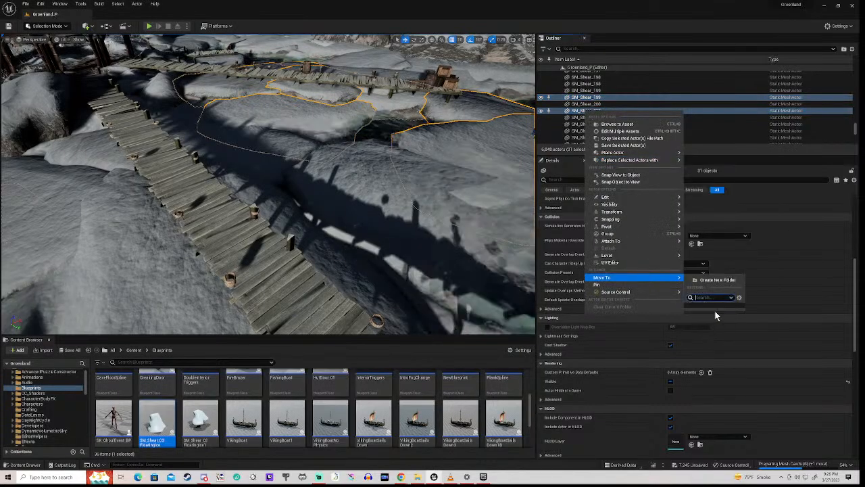
{"action": "left_click", "coordinate": [555, 119]}
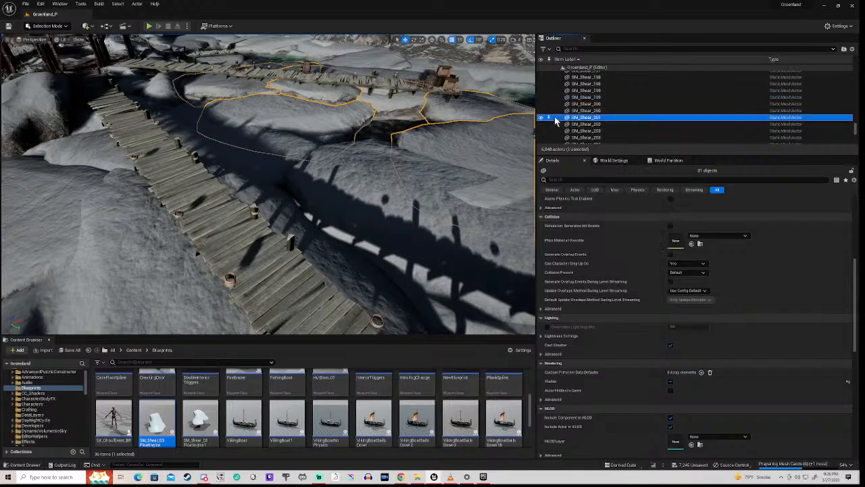
Select only slab SM_Shear_230 between the two farther docks and move it into the DockIceOver folder
{"action": "left_click", "coordinate": [269, 112]}
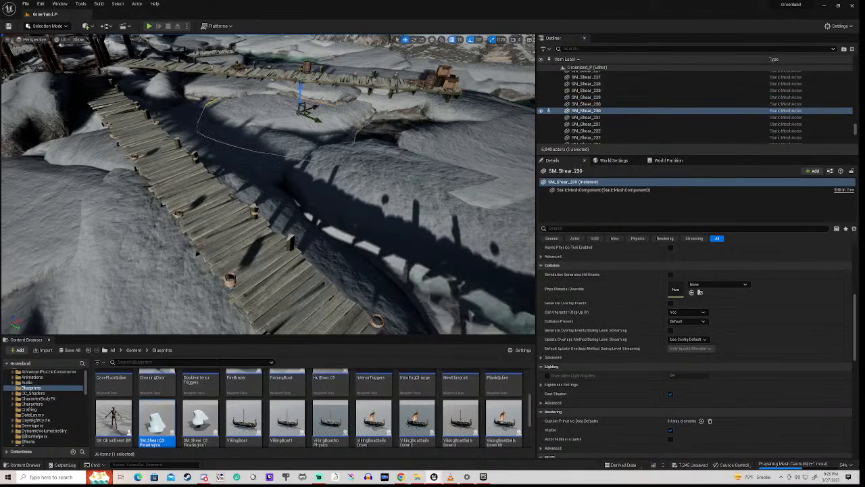
{"action": "right_click", "coordinate": [609, 112]}
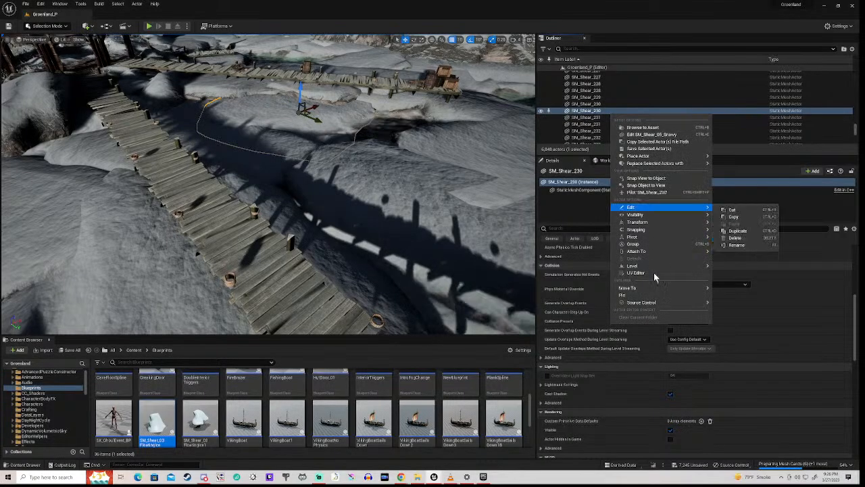
{"action": "mouse_move", "coordinate": [668, 294]}
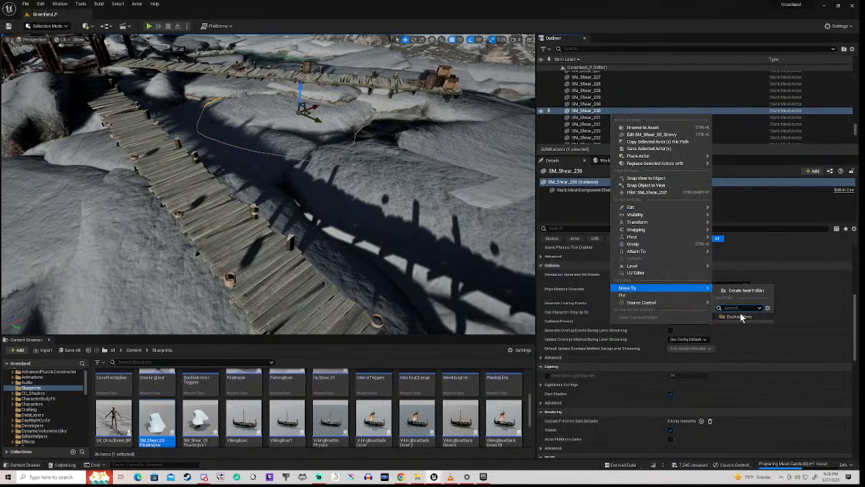
{"action": "left_click", "coordinate": [736, 316]}
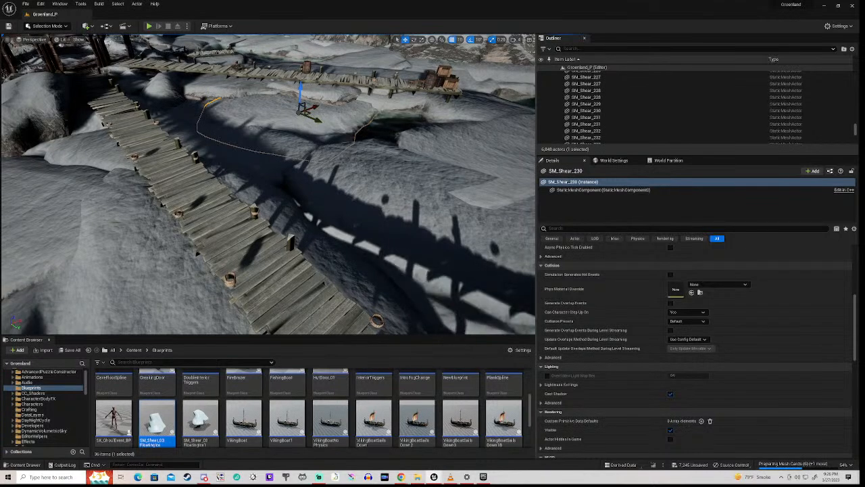
Move the neighbouring slab SM_Shear_203, in the dock's shadow, into the DockIceOver folder
{"action": "left_click", "coordinate": [398, 203]}
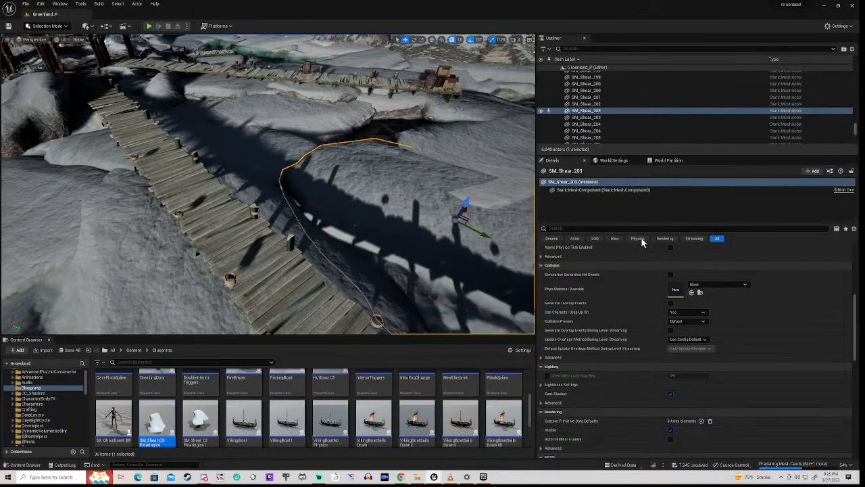
{"action": "right_click", "coordinate": [603, 113]}
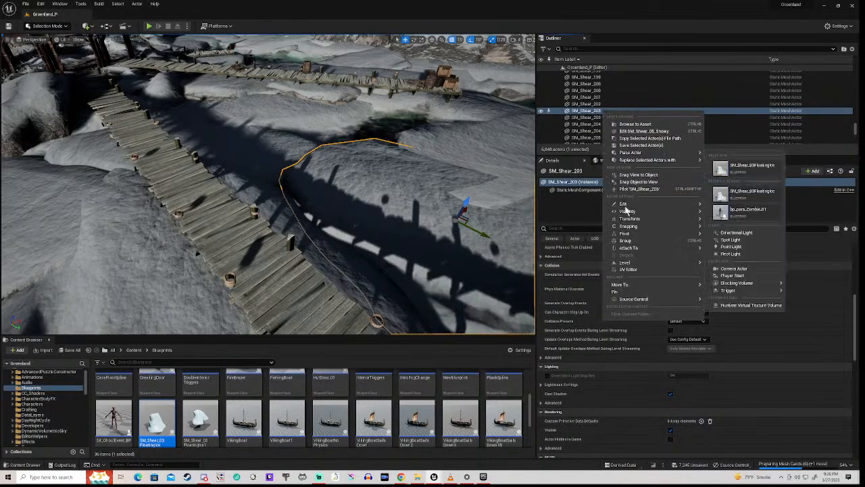
{"action": "mouse_move", "coordinate": [646, 283]}
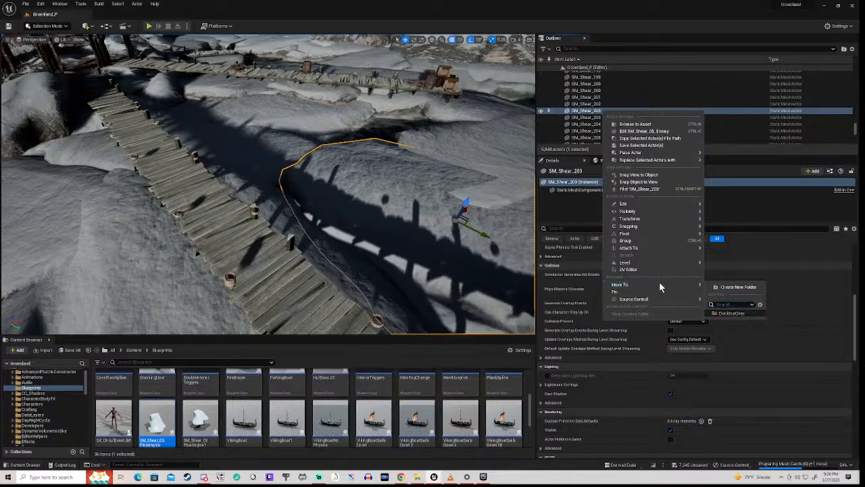
{"action": "left_click", "coordinate": [728, 311]}
Select all slabs in the DockIceOver folder, from SM_Shear_169 to SM_Shear_230, and turn off their Visible rendering option
{"action": "key", "text": "s"}
{"action": "right_click_drag", "start_coordinate": [305, 189], "coordinate": [263, 196]}
{"action": "key", "text": "s"}
{"action": "key", "text": "a"}
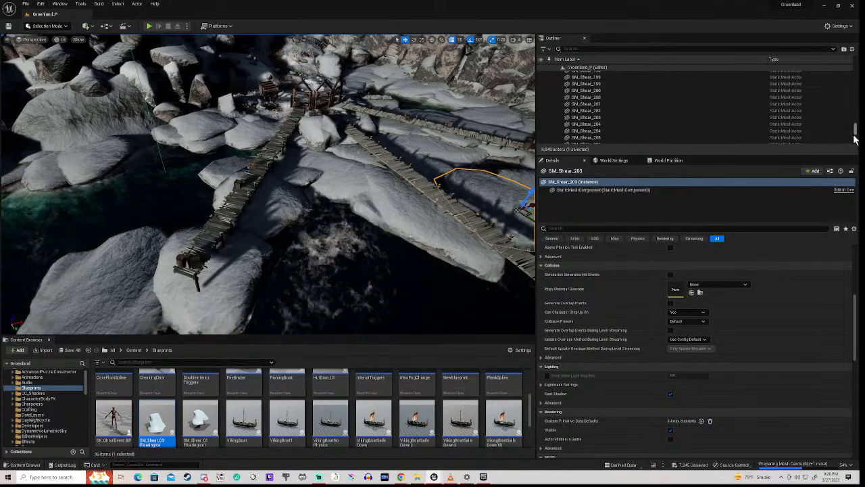
{"action": "left_click_drag", "start_coordinate": [857, 133], "coordinate": [860, 68]}
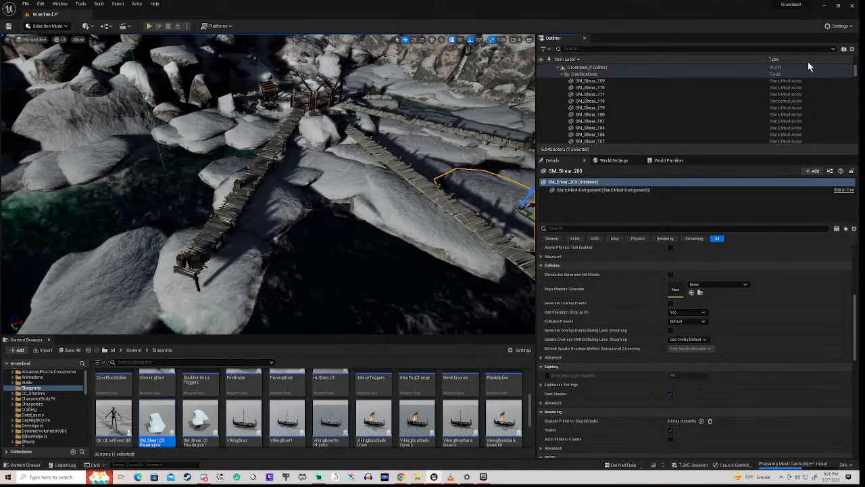
{"action": "double_click", "coordinate": [594, 82]}
{"action": "scroll", "coordinate": [584, 113], "scroll_direction": "down", "scroll_amount": 5}
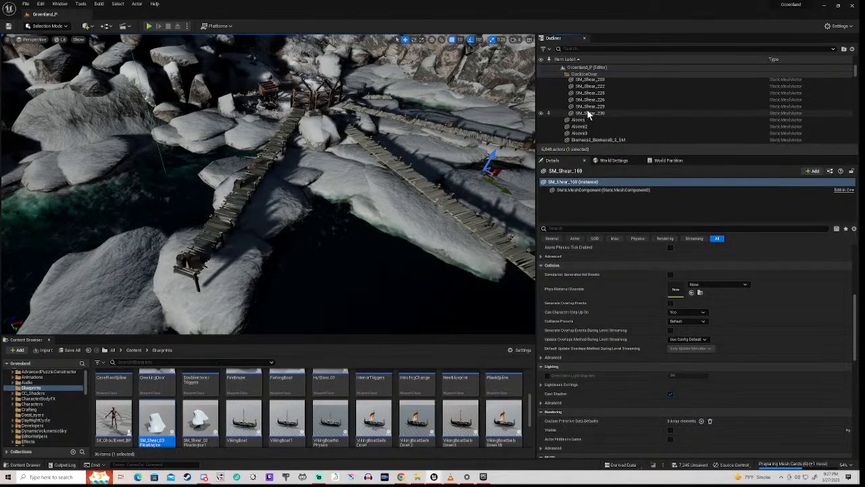
{"action": "left_click", "coordinate": [584, 113], "text": "shift"}
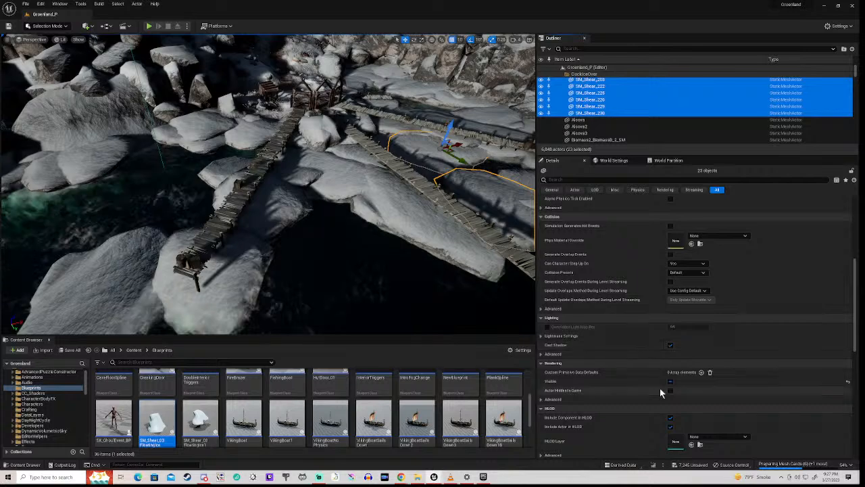
{"action": "left_click", "coordinate": [670, 382]}
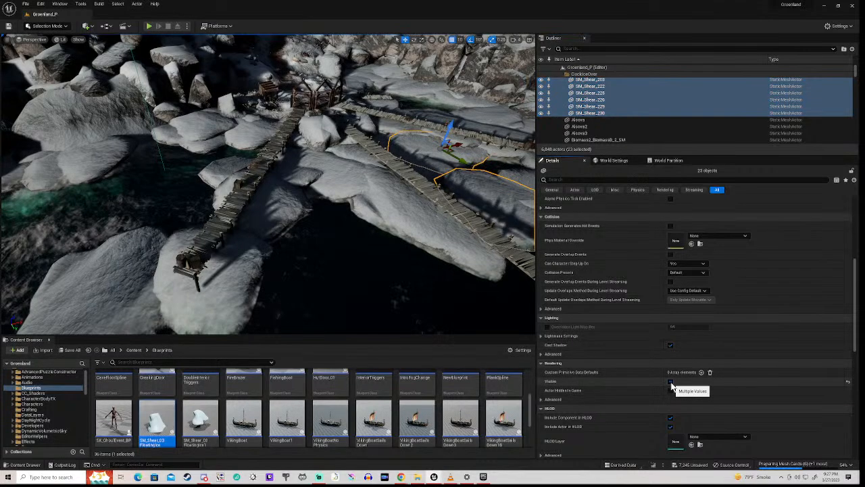
{"action": "left_click", "coordinate": [671, 384]}
Move the large slab SM_Shear_199, in the water beside the dock with the crates, into the DockIceOver folder
{"action": "right_click_drag", "start_coordinate": [405, 216], "coordinate": [387, 221]}
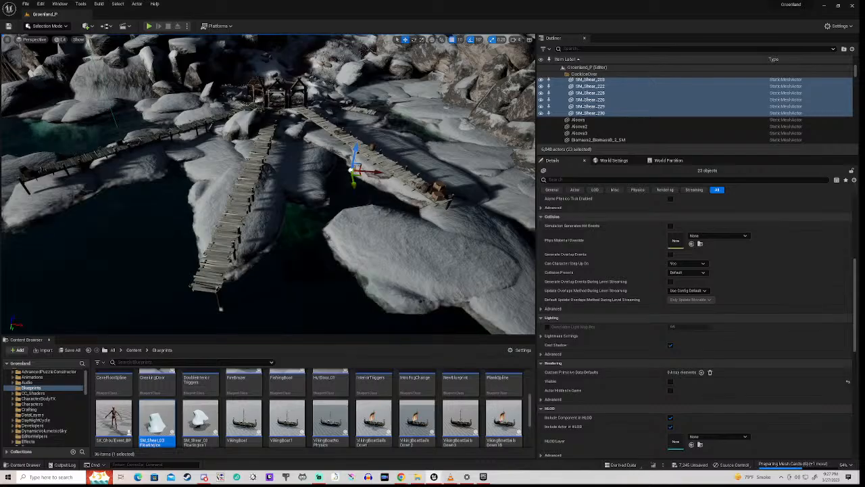
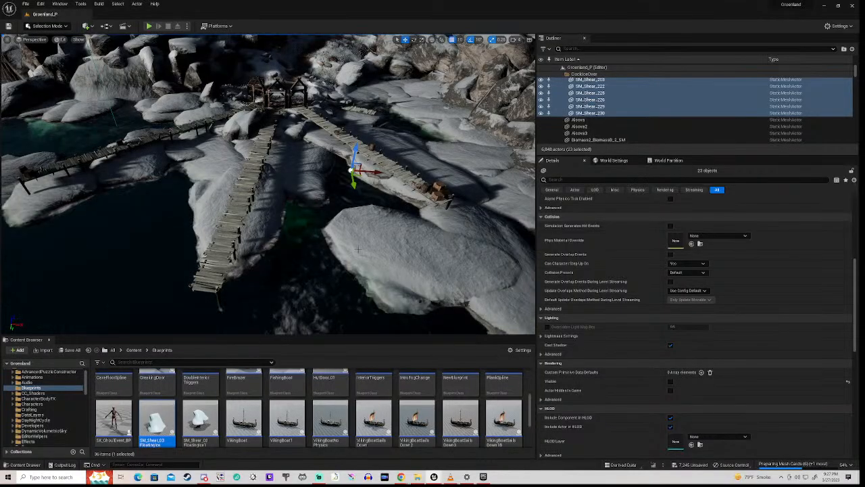
{"action": "left_click", "coordinate": [371, 238]}
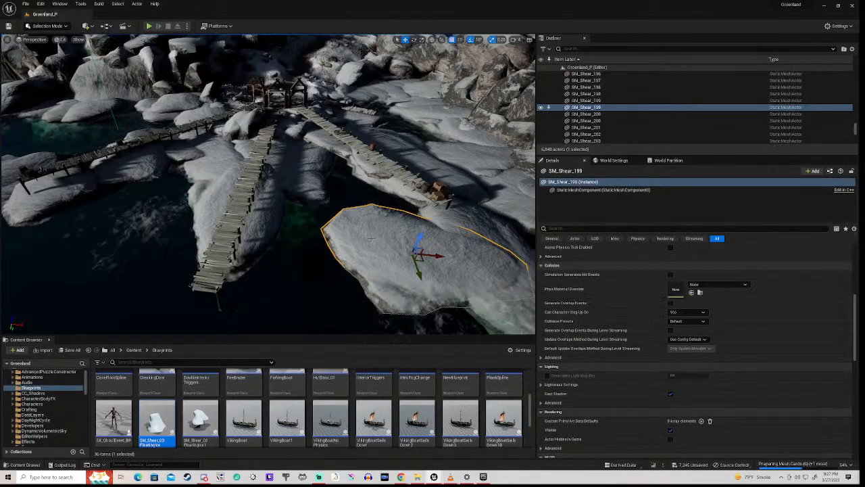
{"action": "right_click", "coordinate": [584, 108]}
{"action": "mouse_move", "coordinate": [605, 280]}
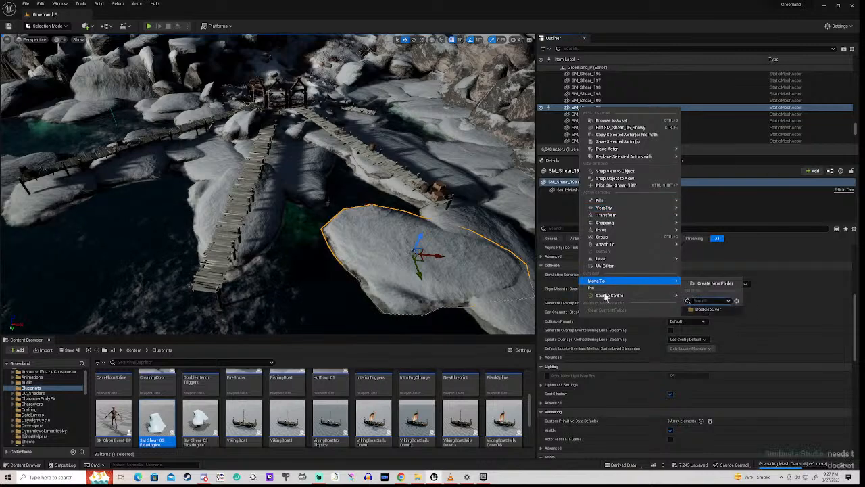
{"action": "left_click", "coordinate": [708, 309]}
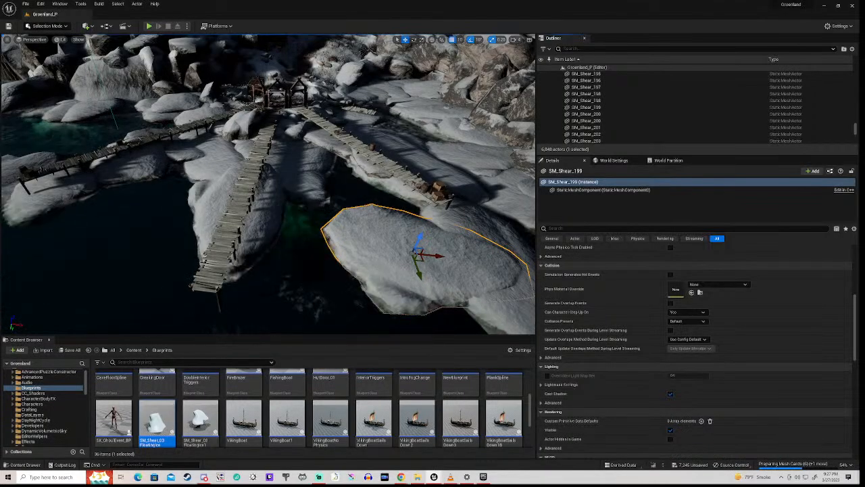
Move slab SM_Shear_174, directly beneath the outer end of the middle dock, into the DockIceOver folder
{"action": "left_click", "coordinate": [221, 194]}
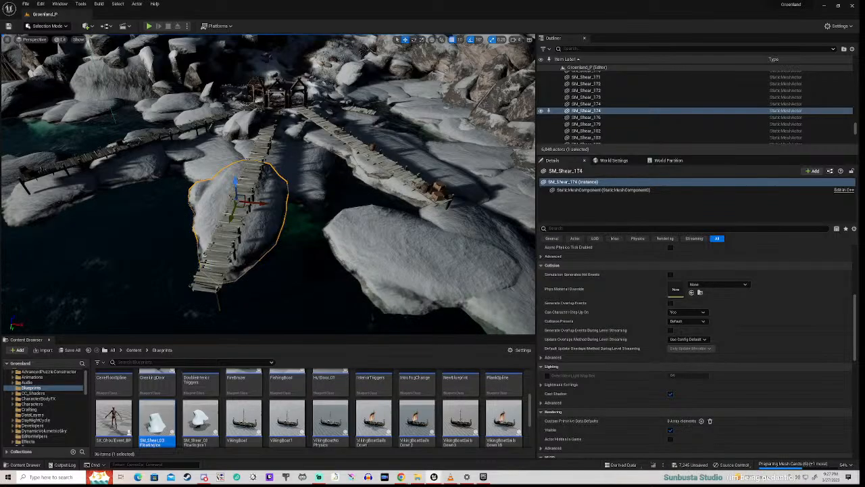
{"action": "right_click", "coordinate": [588, 114]}
{"action": "mouse_move", "coordinate": [625, 300]}
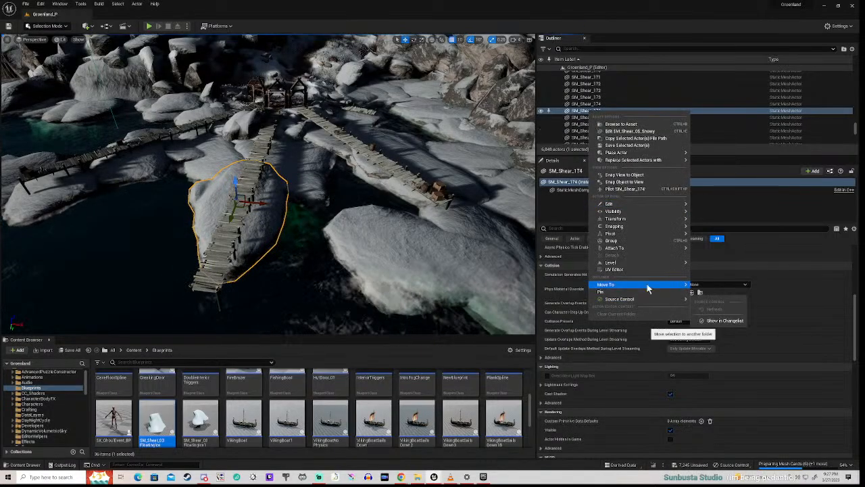
{"action": "mouse_move", "coordinate": [646, 284]}
{"action": "left_click", "coordinate": [713, 312]}
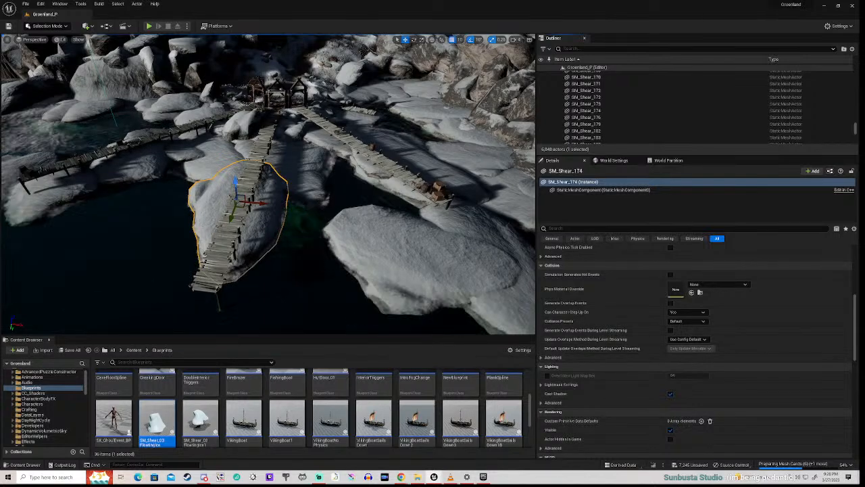
Select the two slabs SM_Shear_185 and SM_Shear_183 under the far end of the third dock and move them into the DockIceOver folder
{"action": "left_click", "coordinate": [306, 271]}
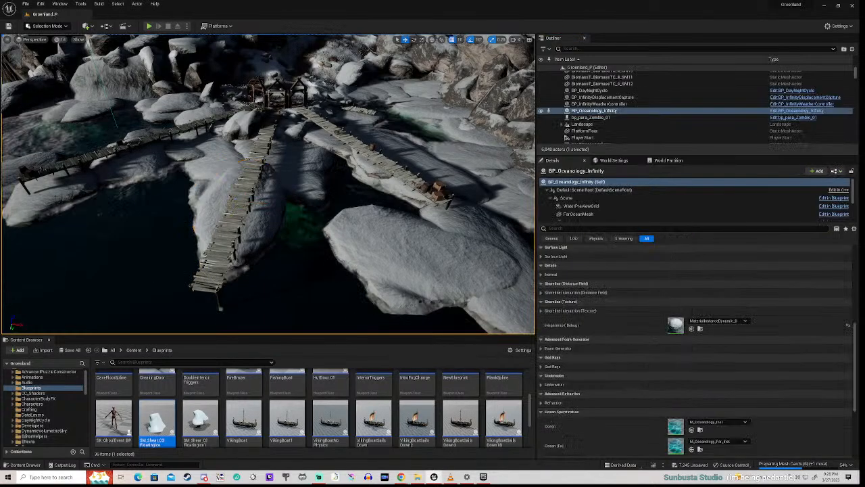
{"action": "left_click", "coordinate": [55, 196]}
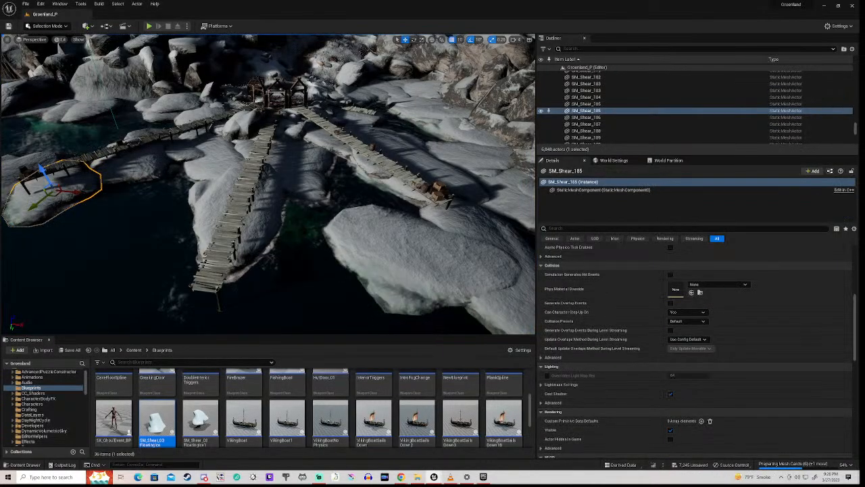
{"action": "left_click", "coordinate": [134, 176], "text": "ctrl"}
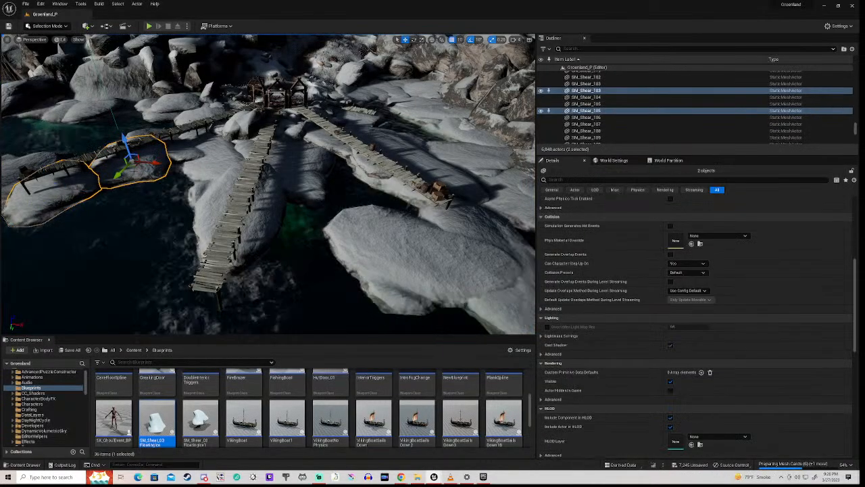
{"action": "right_click", "coordinate": [607, 112]}
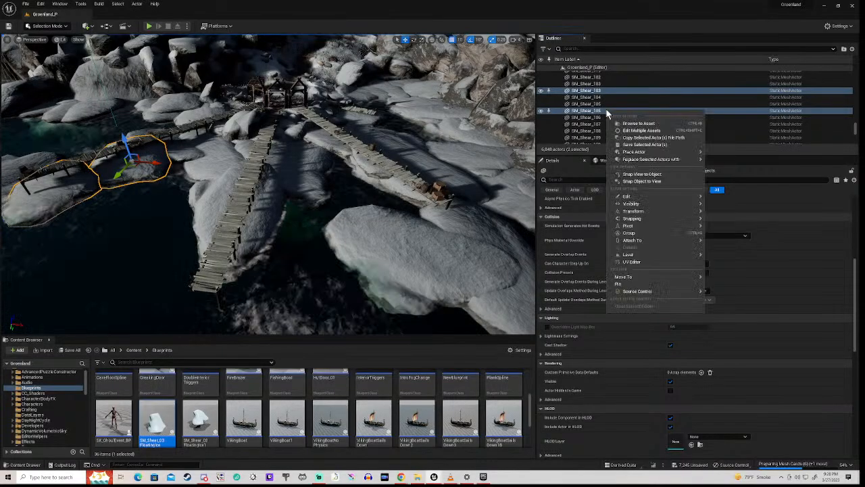
{"action": "mouse_move", "coordinate": [647, 280]}
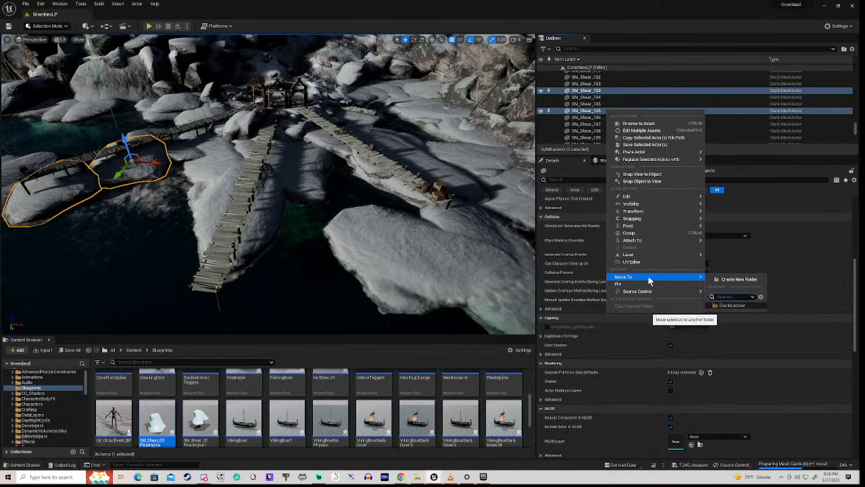
{"action": "left_click", "coordinate": [731, 306]}
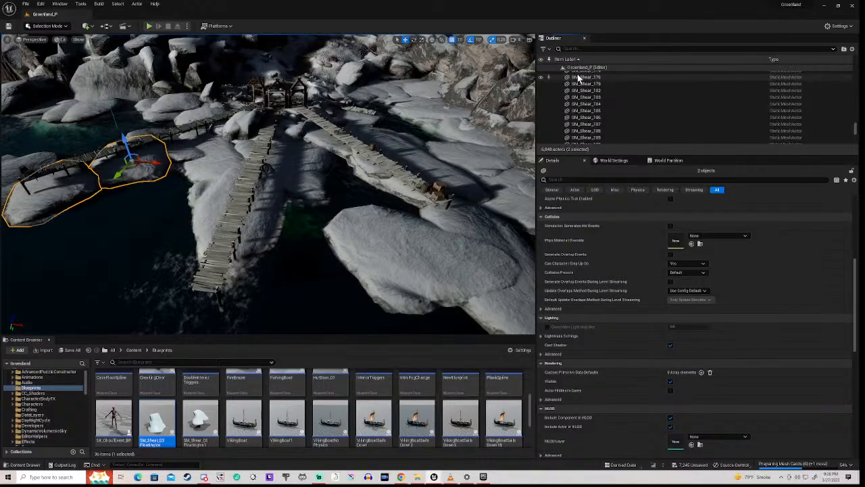
Reselect every slab in the DockIceOver folder, including the four newly added ones, and turn off their Visible rendering option
{"action": "scroll", "coordinate": [581, 108], "scroll_direction": "up", "scroll_amount": 5}
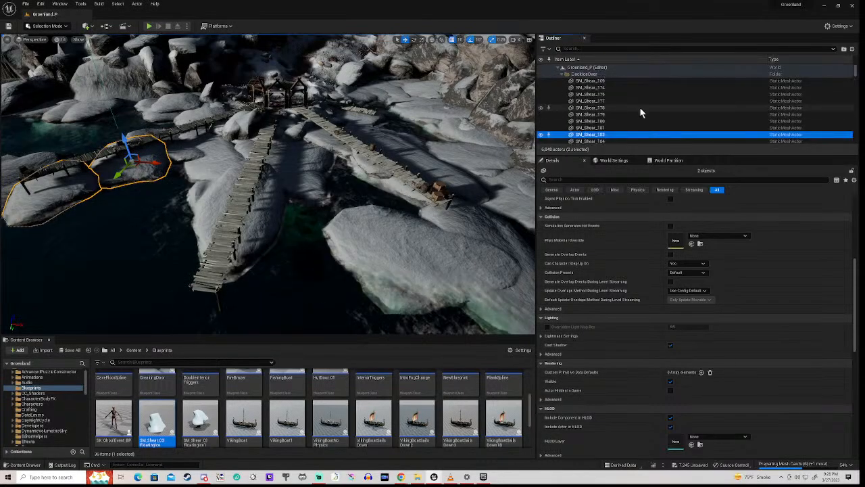
{"action": "double_click", "coordinate": [589, 80]}
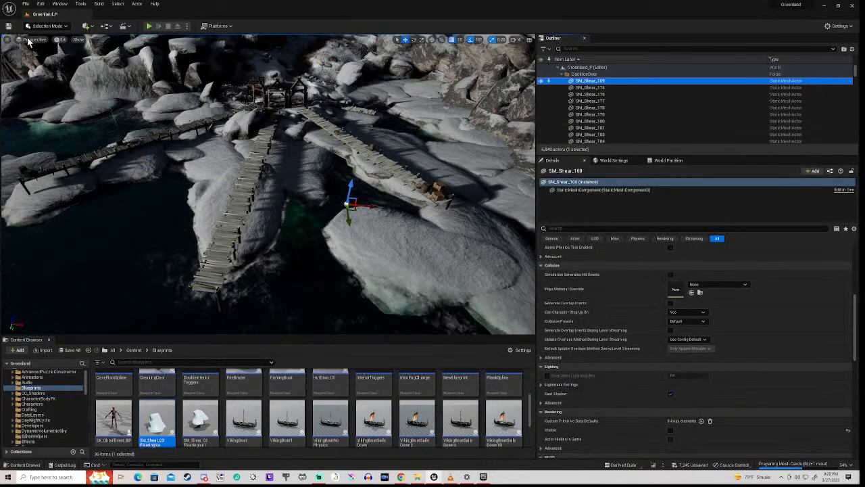
{"action": "key", "text": "s"}
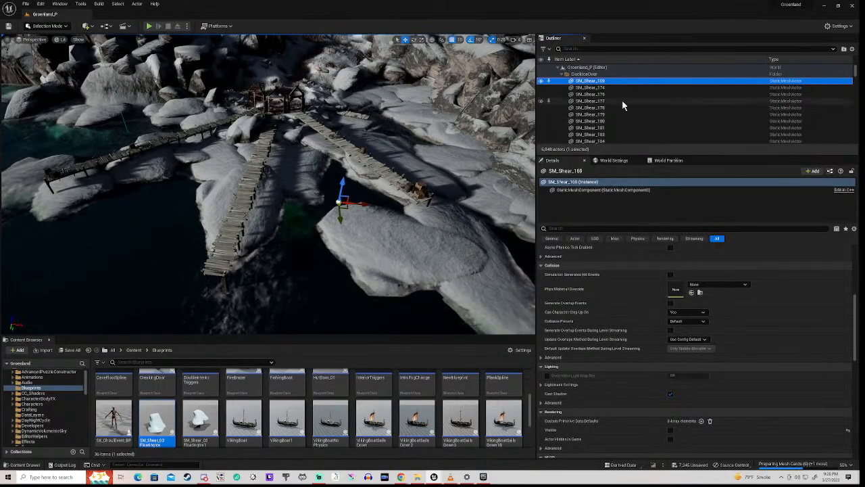
{"action": "scroll", "coordinate": [626, 124], "scroll_direction": "down", "scroll_amount": 4}
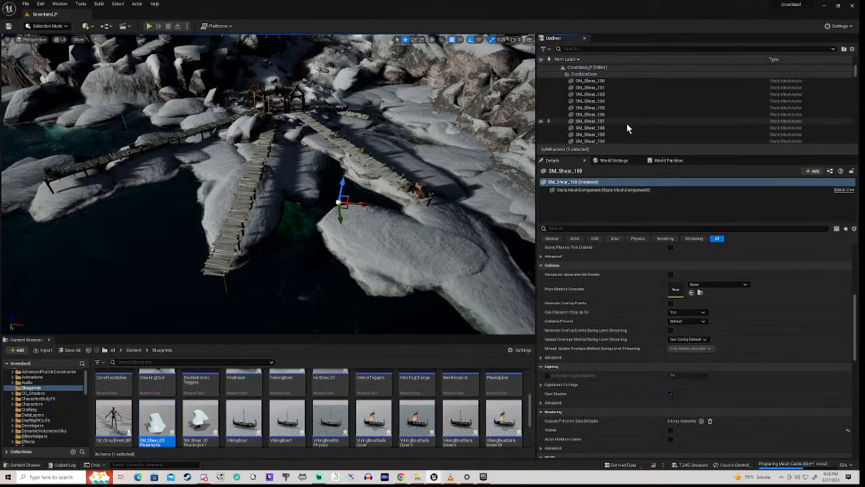
{"action": "scroll", "coordinate": [627, 125], "scroll_direction": "up", "scroll_amount": 8}
{"action": "scroll", "coordinate": [579, 111], "scroll_direction": "down", "scroll_amount": 1}
{"action": "scroll", "coordinate": [580, 114], "scroll_direction": "up", "scroll_amount": 5}
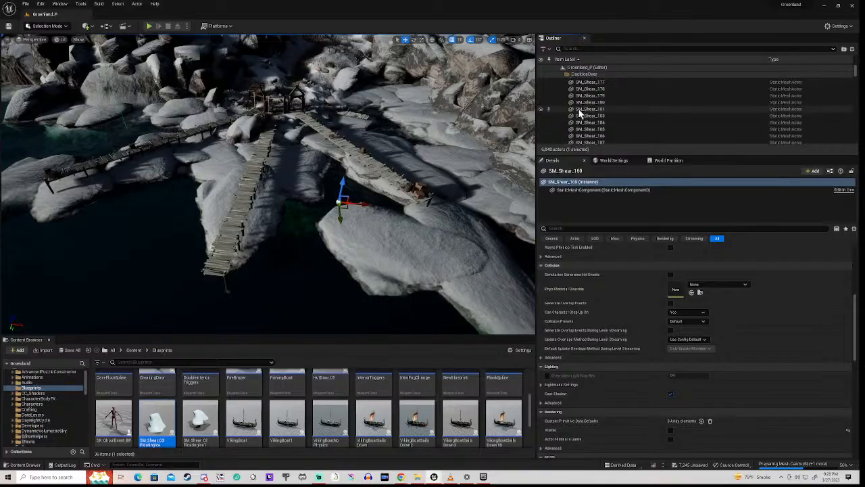
{"action": "scroll", "coordinate": [579, 114], "scroll_direction": "down", "scroll_amount": 3}
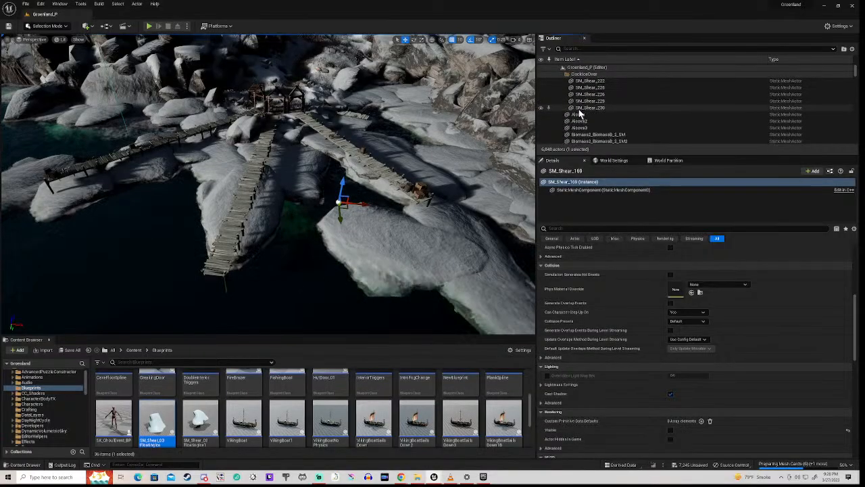
{"action": "left_click", "coordinate": [593, 108], "text": "shift"}
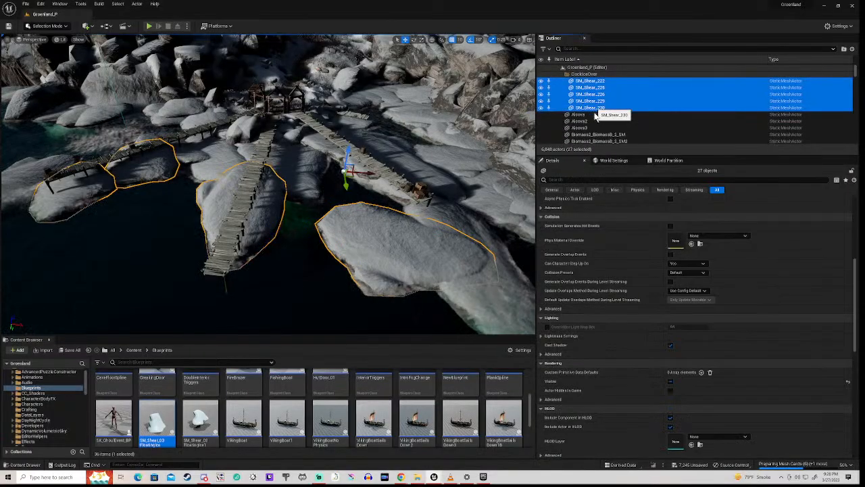
{"action": "left_click", "coordinate": [671, 383]}
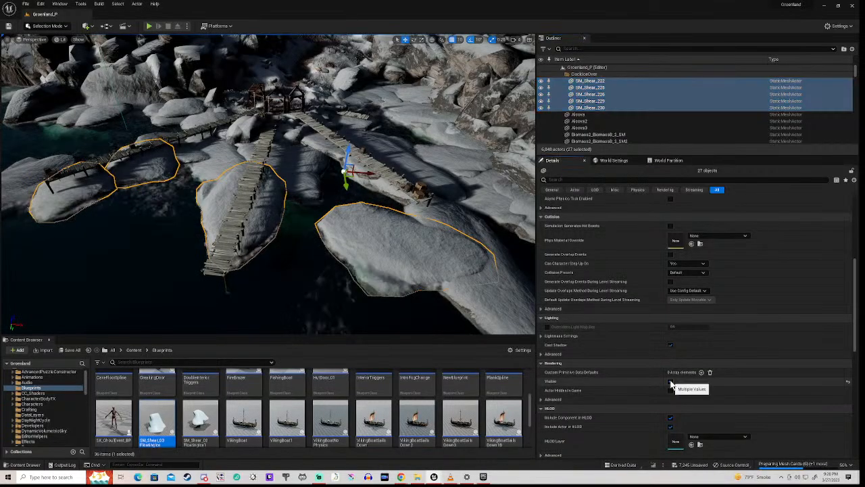
Select the six remaining slabs around the nearest dock, including SM_Shear_182, SM_Shear_176 and SM_Shear_173, and move them into the DockIceOver folder
{"action": "mouse_move", "coordinate": [267, 184]}
{"action": "right_mouse_down"}
{"action": "mouse_move", "coordinate": [292, 172]}
{"action": "mouse_move", "coordinate": [274, 170]}
{"action": "mouse_move", "coordinate": [344, 196]}
{"action": "mouse_move", "coordinate": [276, 196]}
{"action": "right_mouse_up"}
{"action": "key", "text": "a"}
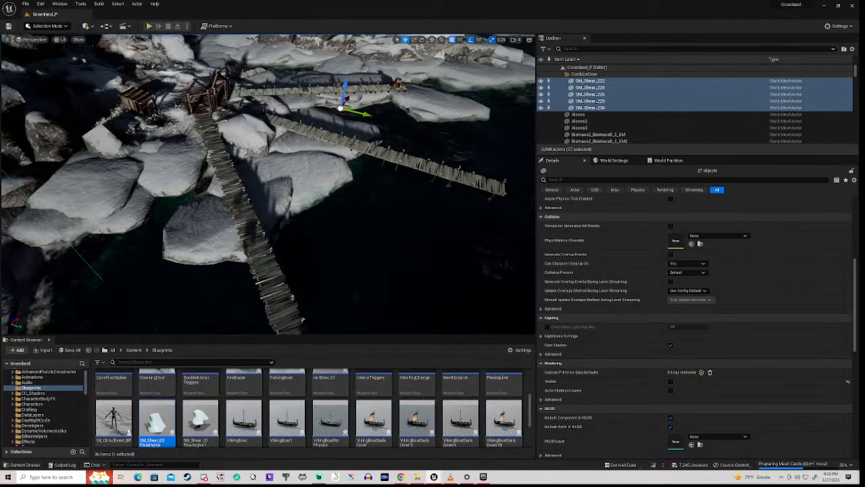
{"action": "left_click", "coordinate": [205, 239]}
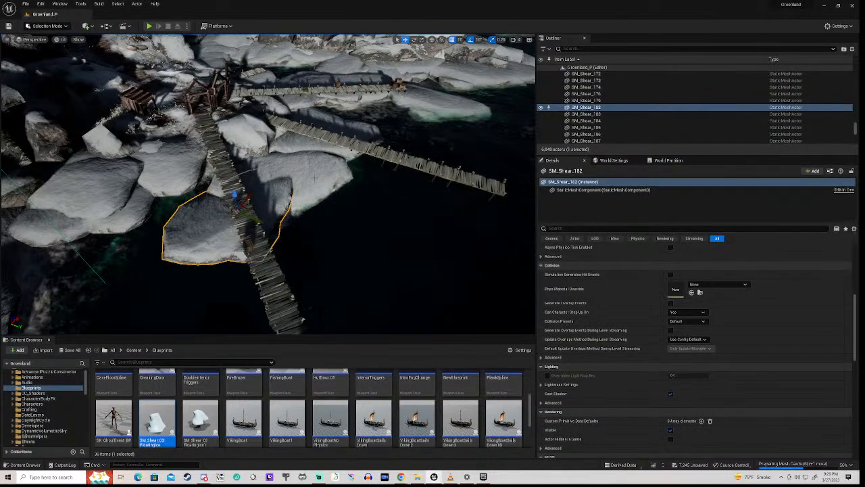
{"action": "left_click", "coordinate": [314, 178], "text": "ctrl"}
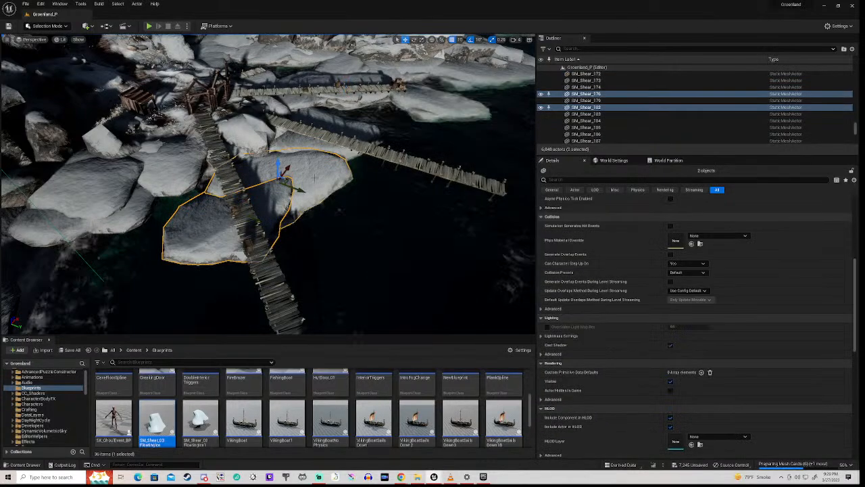
{"action": "left_click", "coordinate": [167, 180], "text": "ctrl"}
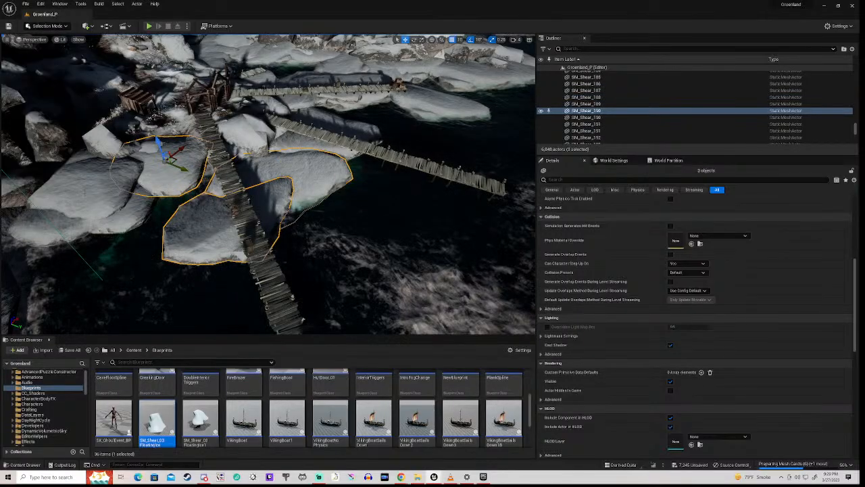
{"action": "left_click", "coordinate": [85, 192], "text": "ctrl"}
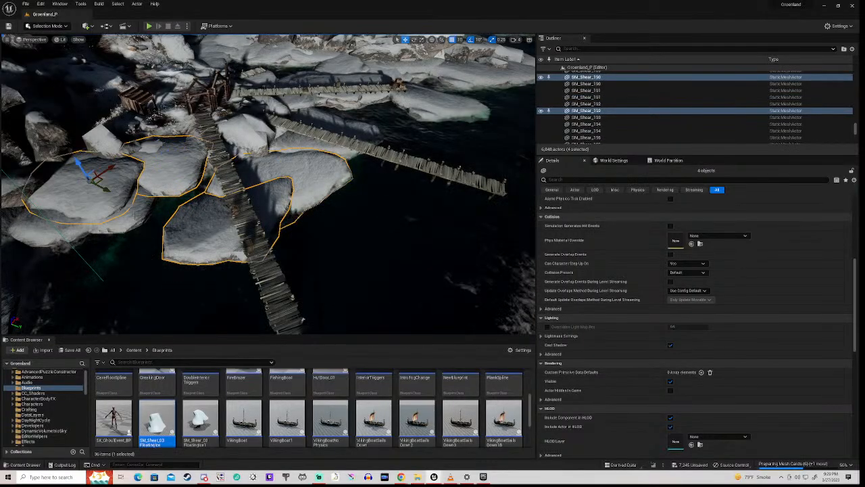
{"action": "left_click", "coordinate": [133, 218], "text": "ctrl"}
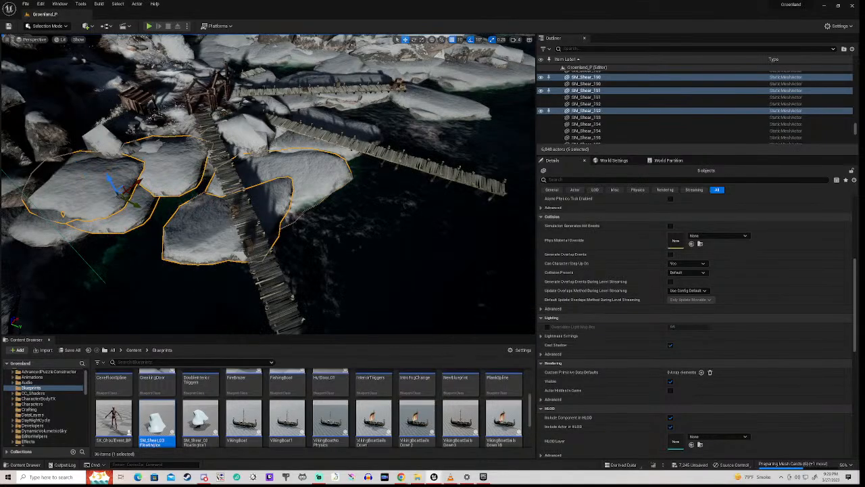
{"action": "scroll", "coordinate": [590, 127], "scroll_direction": "up", "scroll_amount": 3}
{"action": "left_click", "coordinate": [590, 127], "text": "ctrl"}
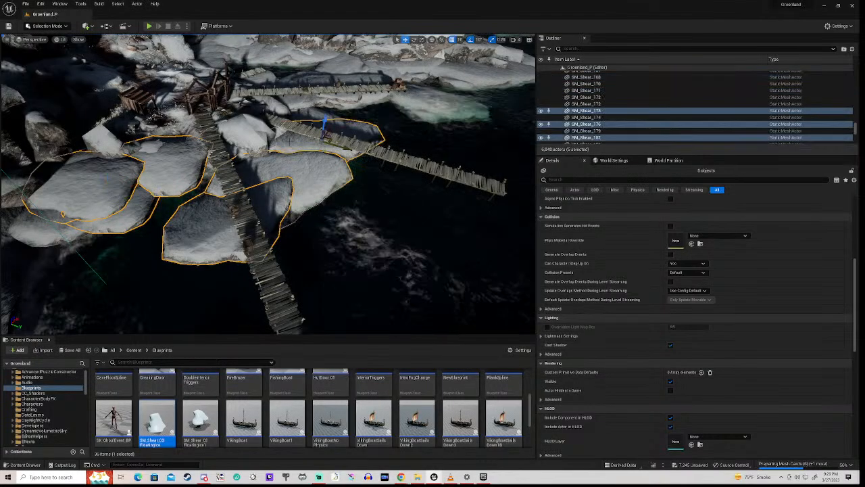
{"action": "right_click", "coordinate": [591, 126]}
{"action": "mouse_move", "coordinate": [628, 292]}
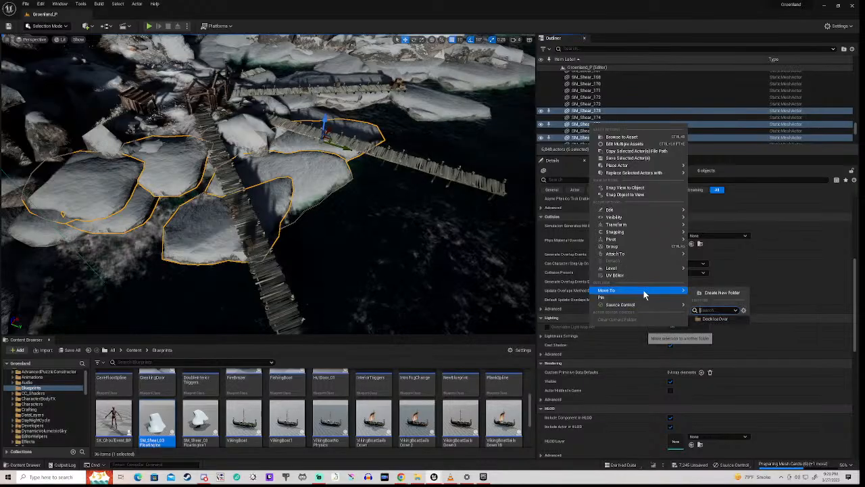
{"action": "left_click", "coordinate": [707, 318]}
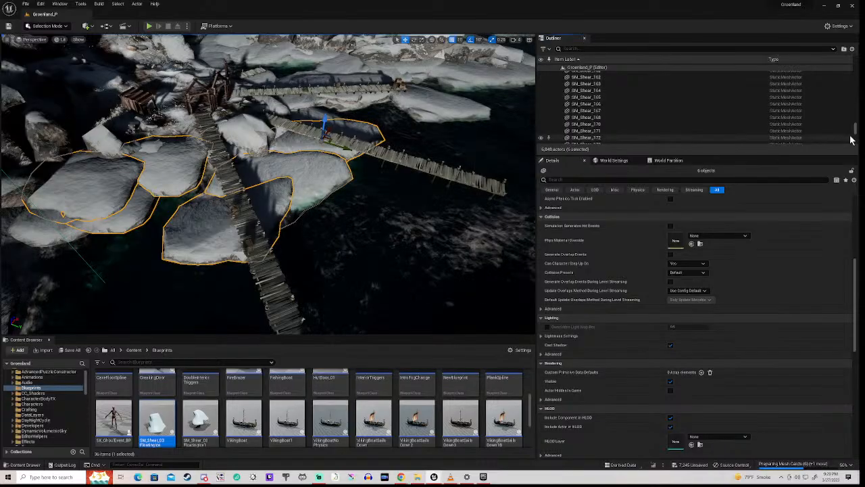
Select everything inside the DockIceOver folder, including the six newly added slabs, and turn off their Visible rendering option
{"action": "left_click_drag", "start_coordinate": [855, 129], "coordinate": [855, 68]}
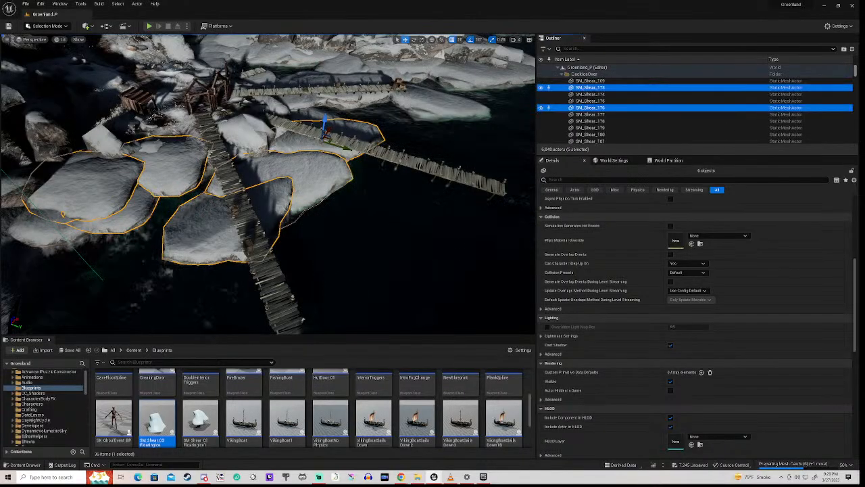
{"action": "left_click", "coordinate": [587, 76]}
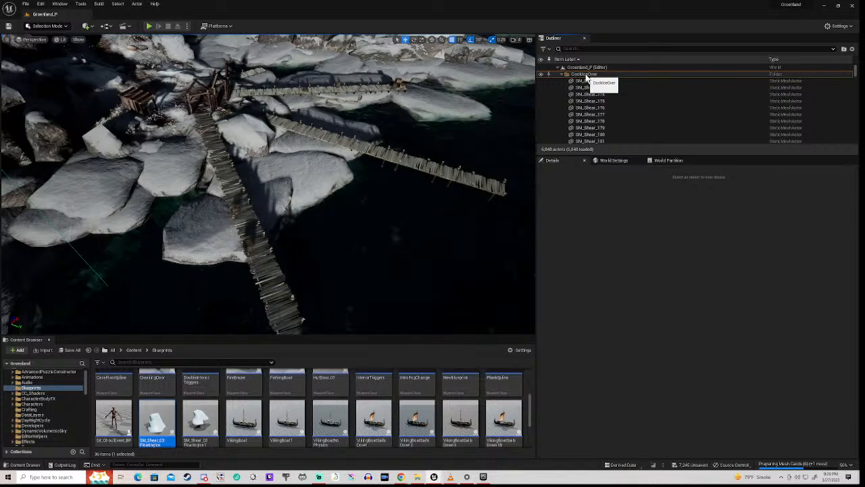
{"action": "right_click", "coordinate": [586, 80]}
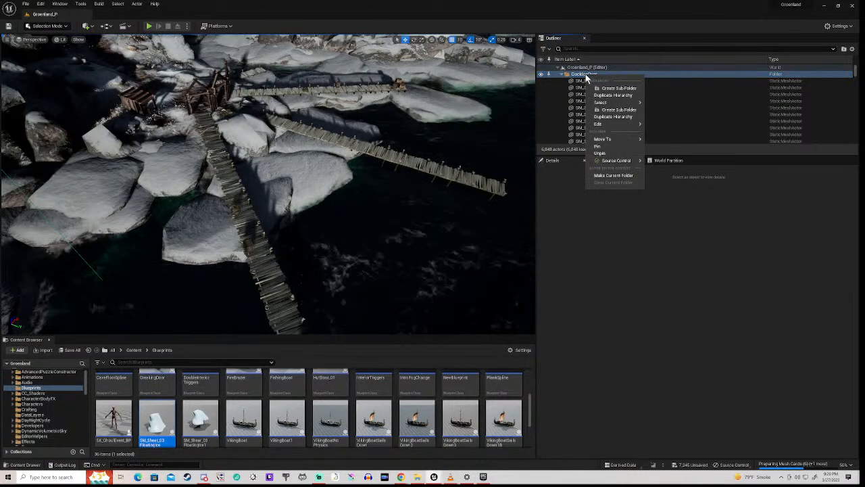
{"action": "mouse_move", "coordinate": [617, 102]}
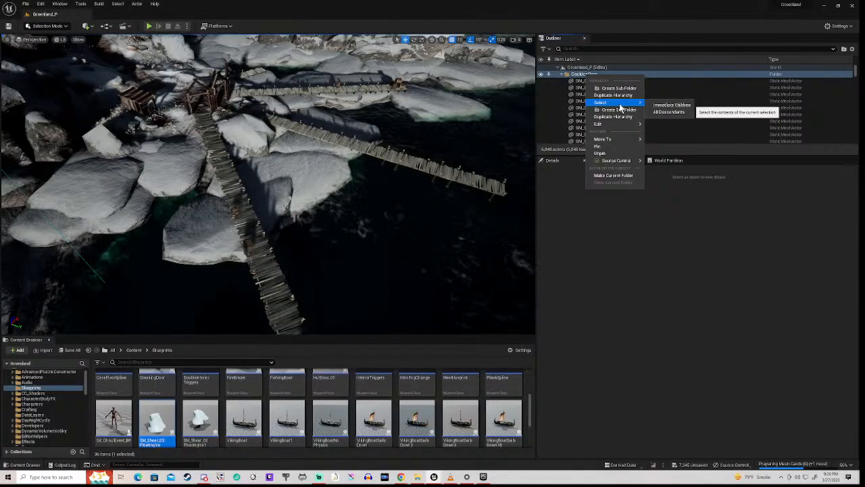
{"action": "left_click", "coordinate": [671, 113]}
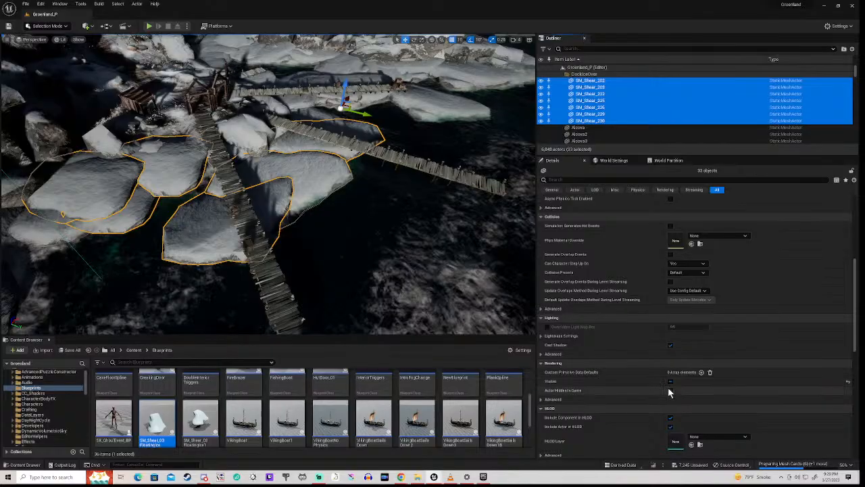
{"action": "left_click", "coordinate": [670, 381]}
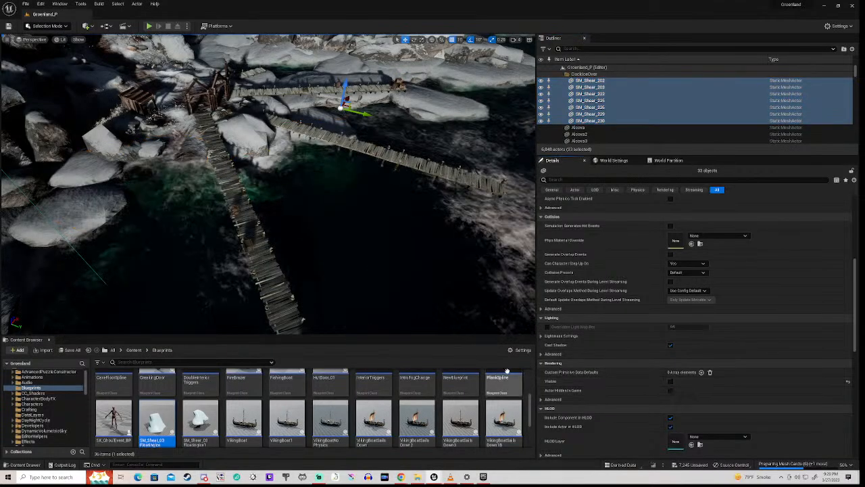
Search the level's actors for "ice", select SM_Shear_03FloatingIce and focus the viewport on it
{"action": "mouse_move", "coordinate": [266, 308]}
{"action": "right_mouse_down"}
{"action": "mouse_move", "coordinate": [192, 307]}
{"action": "mouse_move", "coordinate": [278, 316]}
{"action": "mouse_move", "coordinate": [280, 330]}
{"action": "mouse_move", "coordinate": [282, 305]}
{"action": "right_mouse_up"}
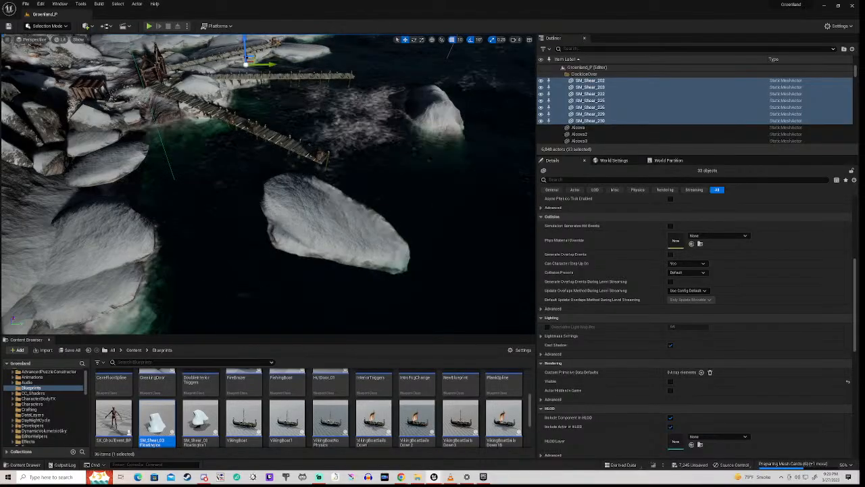
{"action": "left_click", "coordinate": [439, 116]}
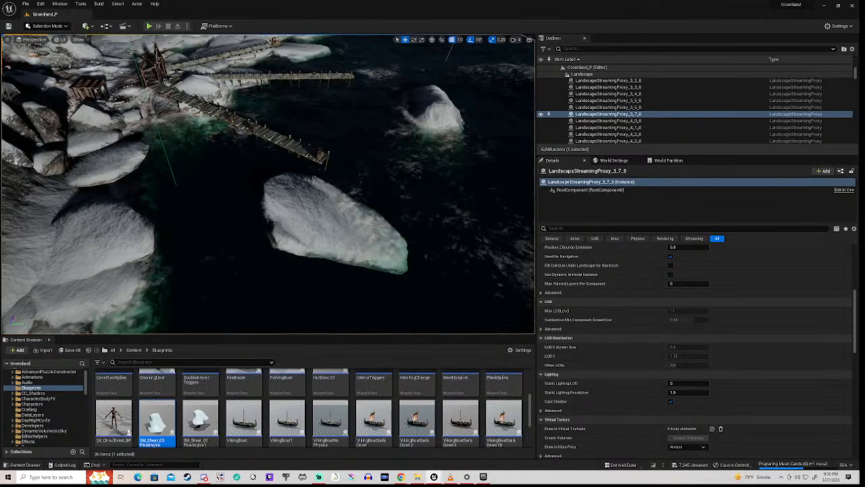
{"action": "right_click_drag", "start_coordinate": [268, 184], "coordinate": [461, 197]}
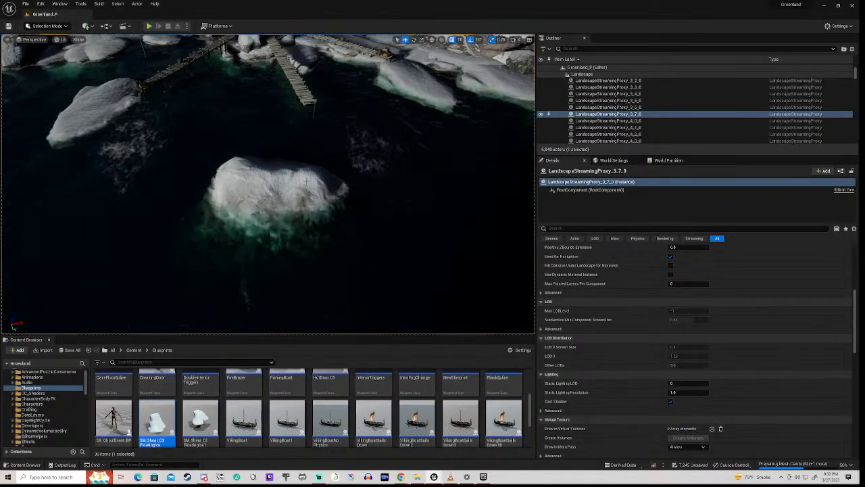
{"action": "left_click", "coordinate": [576, 49]}
{"action": "type", "text": "ice"}
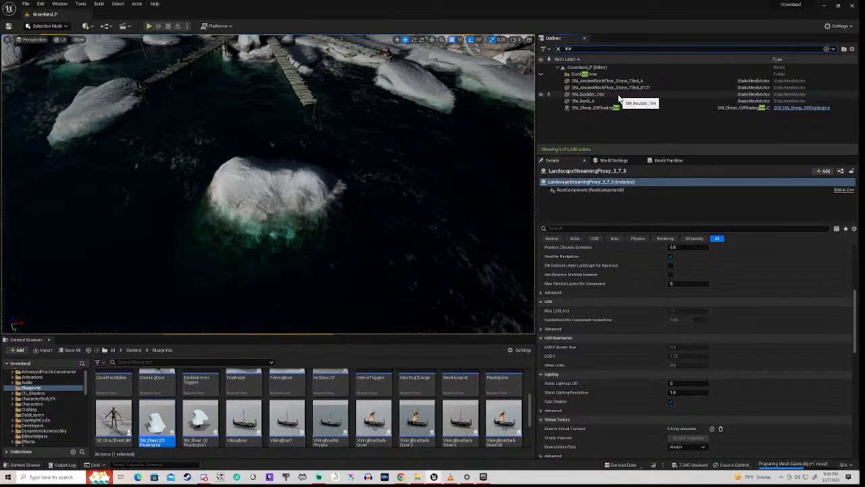
{"action": "left_click", "coordinate": [600, 108]}
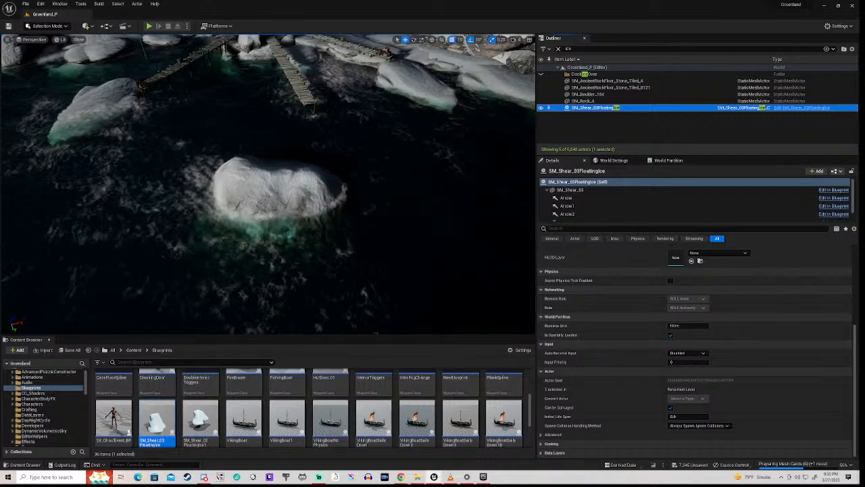
{"action": "right_click_drag", "start_coordinate": [365, 190], "coordinate": [335, 122]}
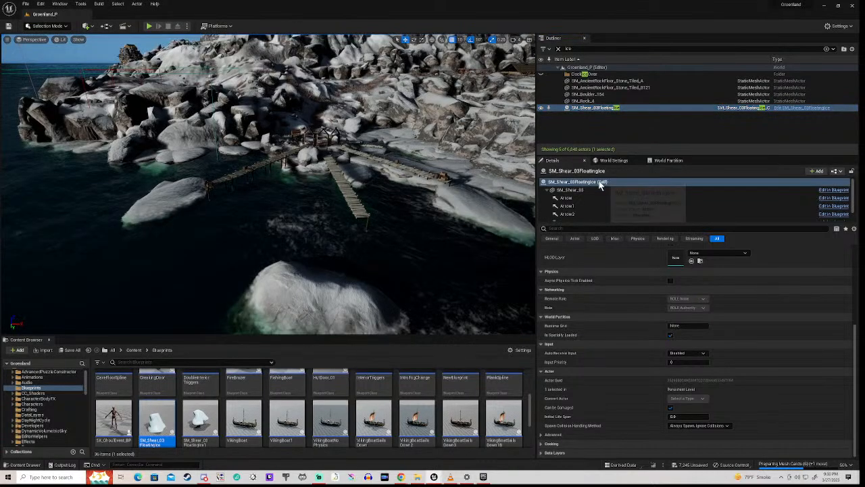
{"action": "double_click", "coordinate": [599, 108]}
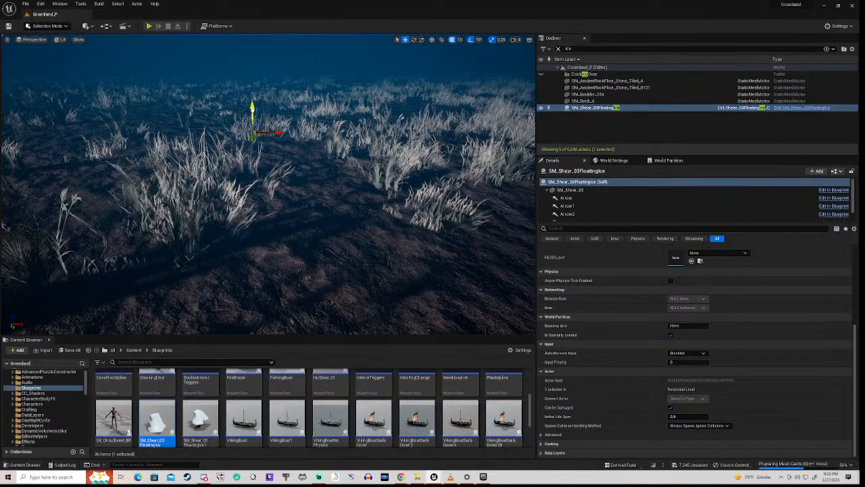
Back the view out above the water around SM_Shear_03FloatingIce and delete that actor from the level
{"action": "right_click_drag", "start_coordinate": [265, 145], "coordinate": [311, 180]}
{"action": "key", "text": "s"}
{"action": "key", "text": "s"}
{"action": "key", "text": "s"}
{"action": "key", "text": "s"}
{"action": "key", "text": "s"}
{"action": "key", "text": "s"}
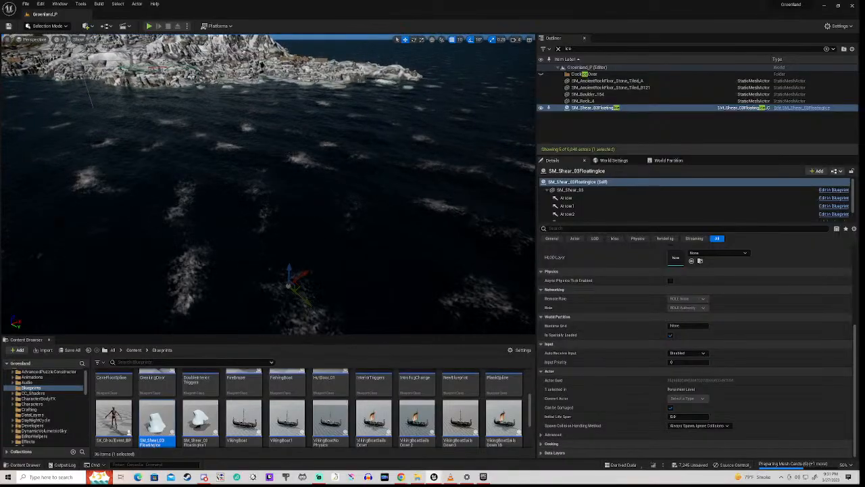
{"action": "left_click", "coordinate": [599, 109]}
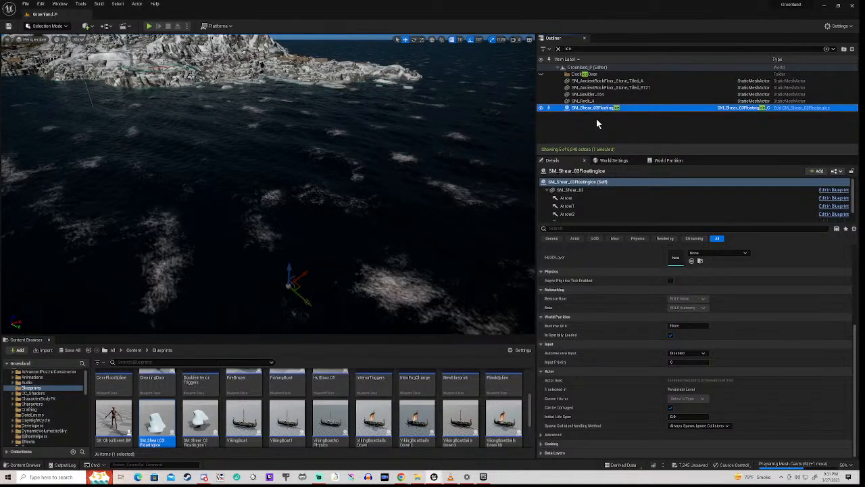
{"action": "key", "text": "Delete"}
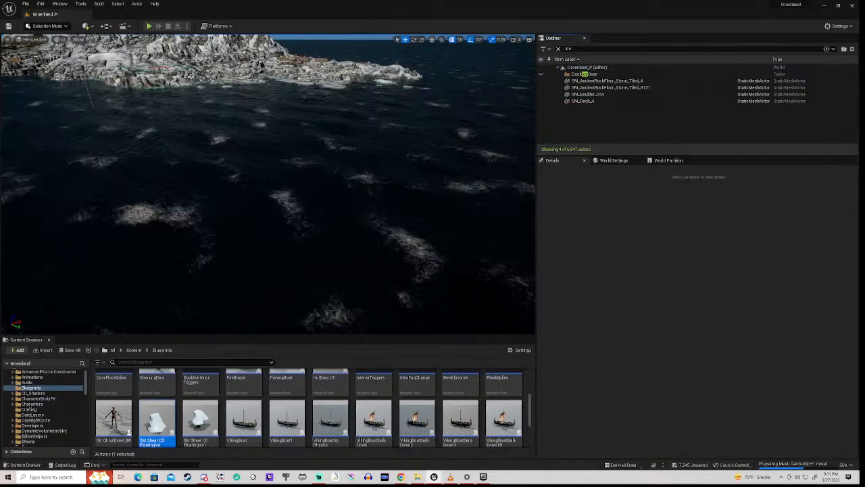
Return to the docks, try to select the ice mound floating off their ends, and clear the "ice" actor search
{"action": "right_click_drag", "start_coordinate": [269, 184], "coordinate": [294, 101]}
{"action": "key", "text": "w"}
{"action": "key", "text": "w"}
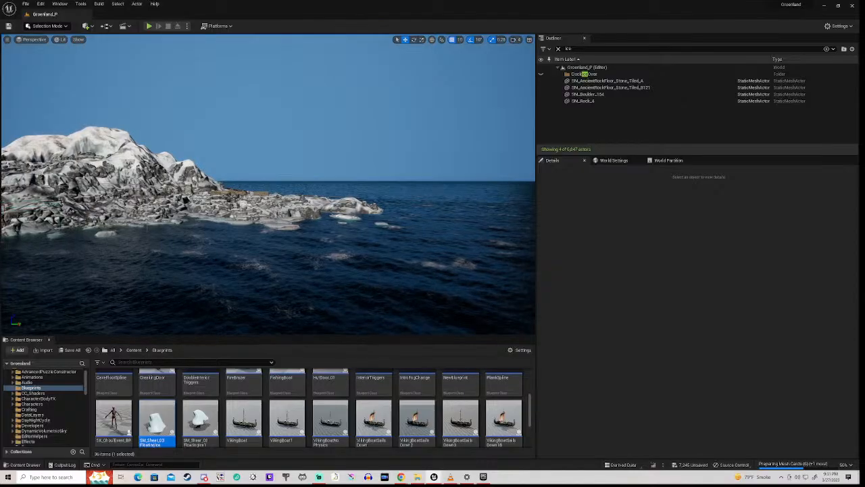
{"action": "right_click_drag", "start_coordinate": [293, 102], "coordinate": [273, 114]}
{"action": "key", "text": "w"}
{"action": "left_click", "coordinate": [274, 165]}
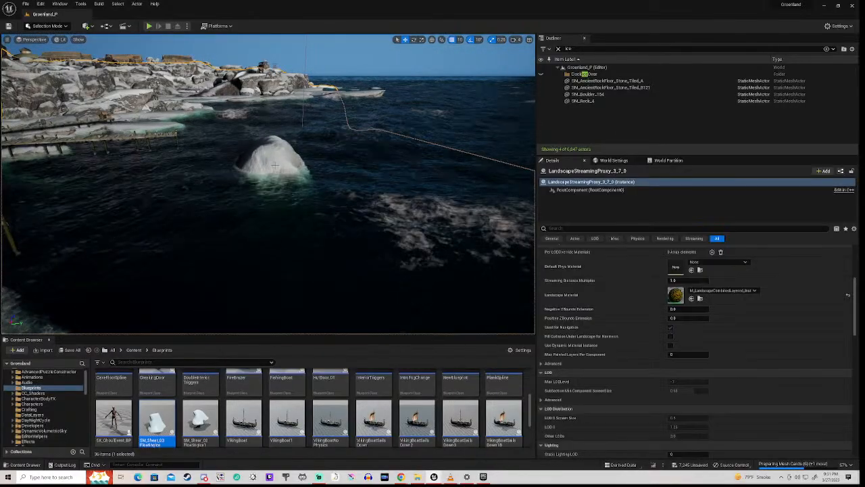
{"action": "right_click_drag", "start_coordinate": [283, 156], "coordinate": [276, 179]}
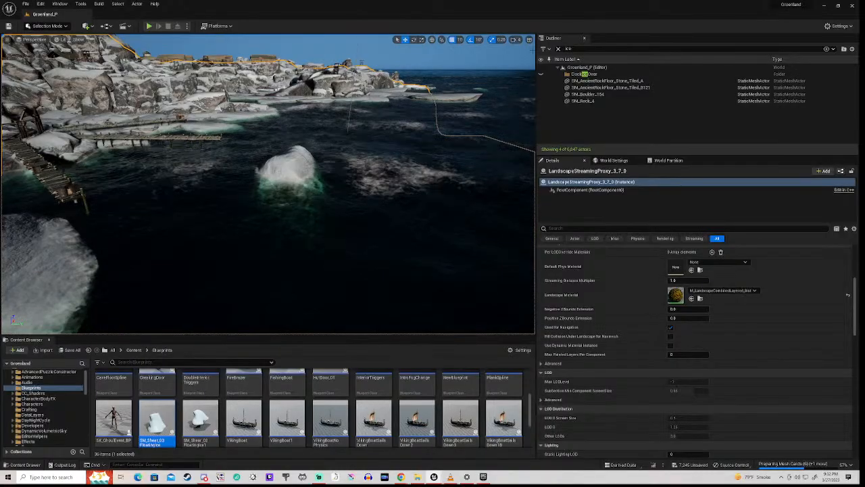
{"action": "left_click", "coordinate": [567, 48]}
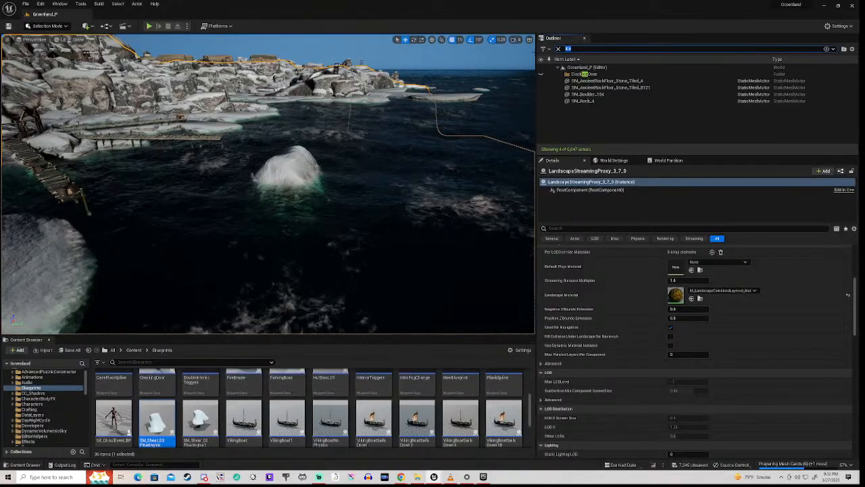
{"action": "key", "text": "BackSpace"}
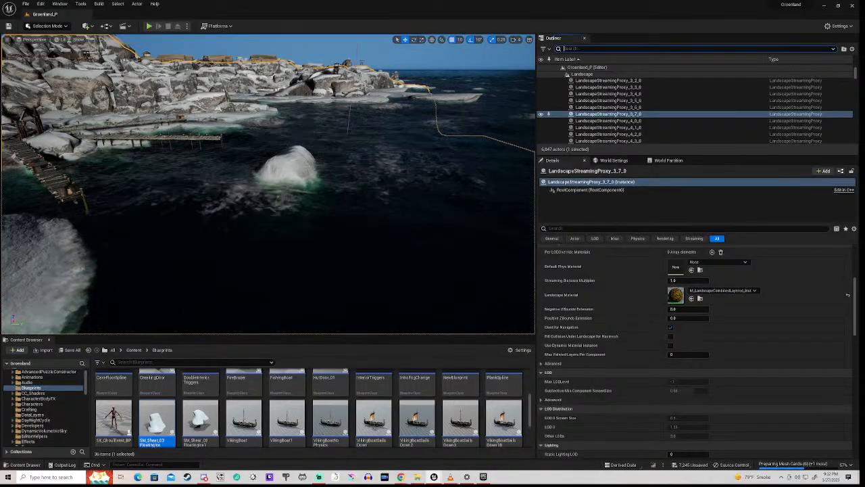
Place a new SM_Shear_03FloatingIce blueprint in the open water beyond the ice mound, lower it slightly and review its details
{"action": "right_click_drag", "start_coordinate": [271, 196], "coordinate": [351, 146]}
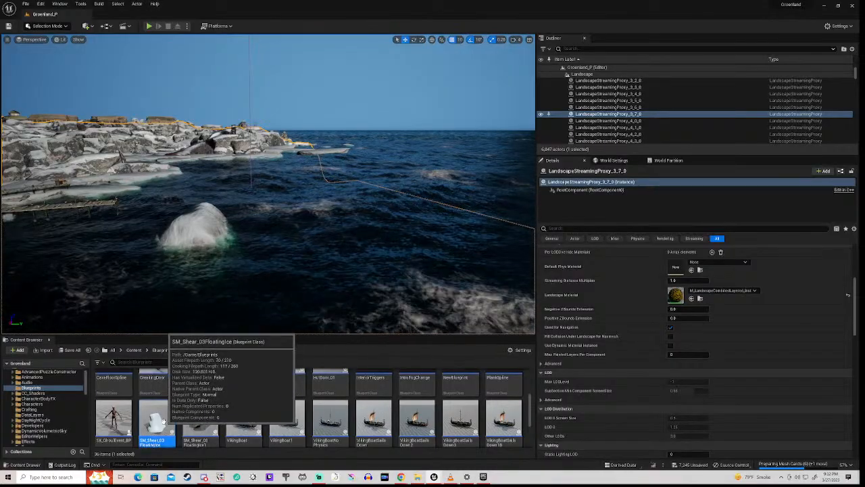
{"action": "left_click_drag", "start_coordinate": [327, 220], "coordinate": [356, 201]}
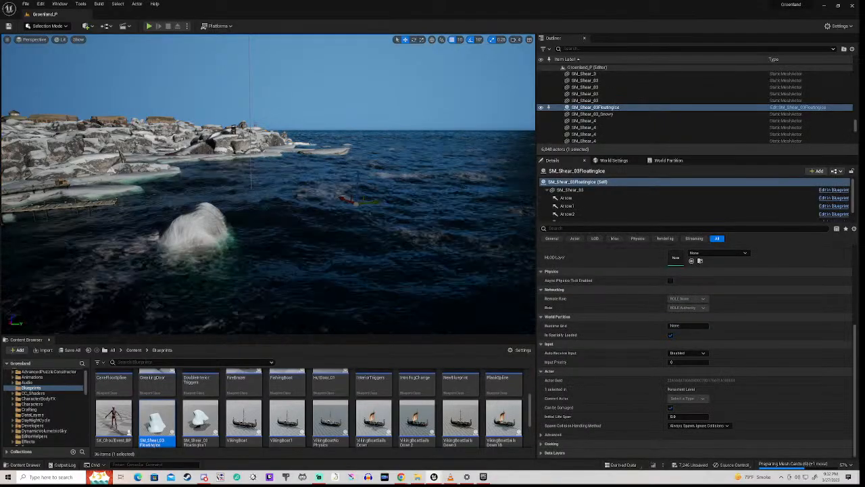
{"action": "mouse_move", "coordinate": [357, 177]}
{"action": "left_mouse_down"}
{"action": "mouse_move", "coordinate": [359, 91]}
{"action": "mouse_move", "coordinate": [355, 185]}
{"action": "left_mouse_up"}
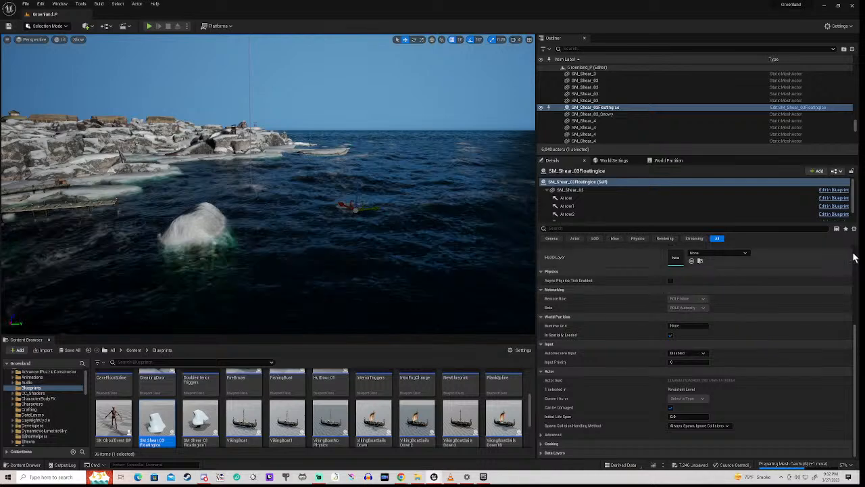
{"action": "scroll", "coordinate": [855, 257], "scroll_direction": "up", "scroll_amount": 5}
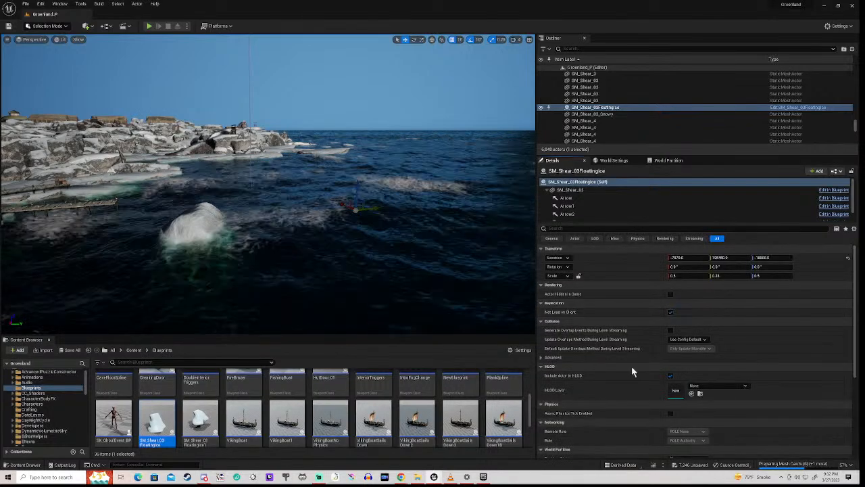
{"action": "scroll", "coordinate": [631, 365], "scroll_direction": "down", "scroll_amount": 5}
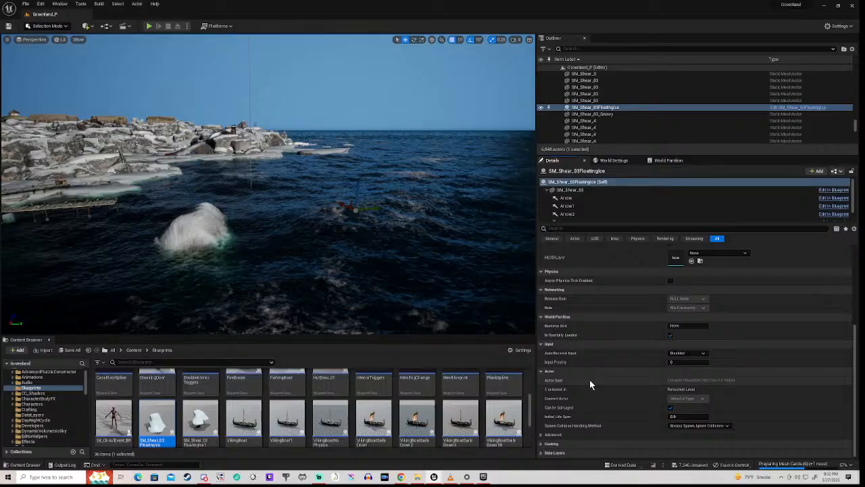
Play-test the level, look out over the water toward the floating ice and end the session
{"action": "left_click", "coordinate": [148, 28]}
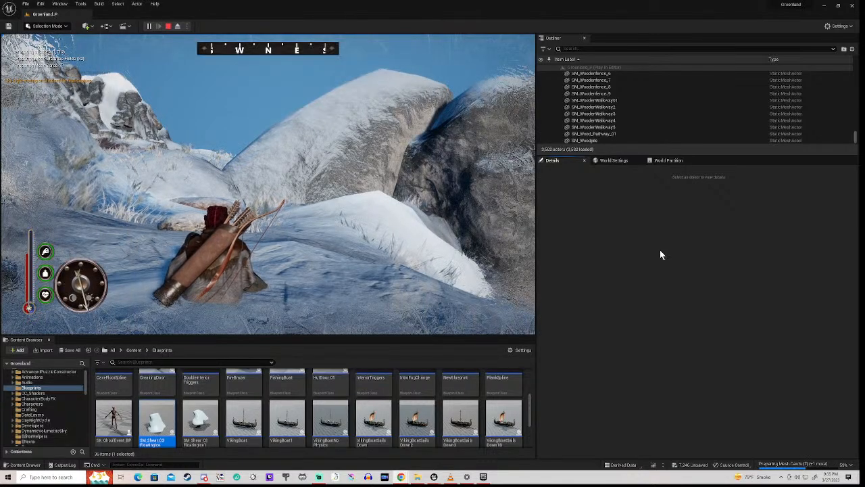
{"action": "left_click", "coordinate": [327, 291]}
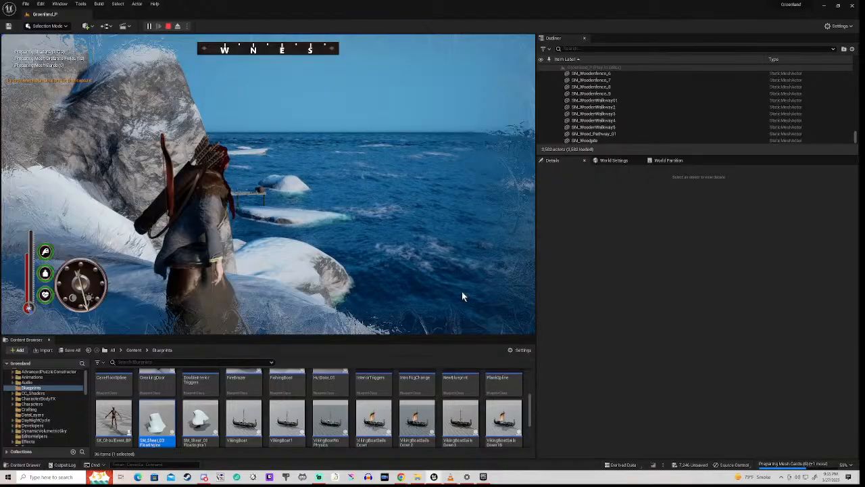
{"action": "key", "text": "Escape"}
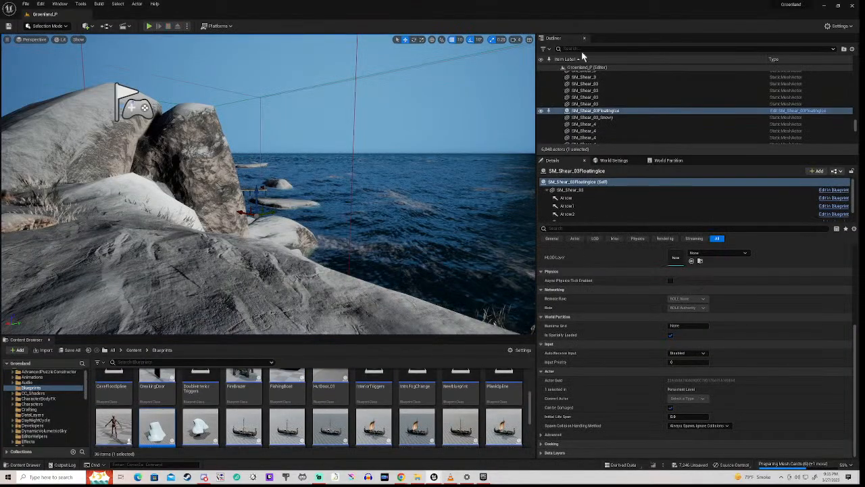
Focus the viewport on the newly placed SM_Shear_03FloatingIce actor and inspect where it sits
{"action": "left_click", "coordinate": [594, 111]}
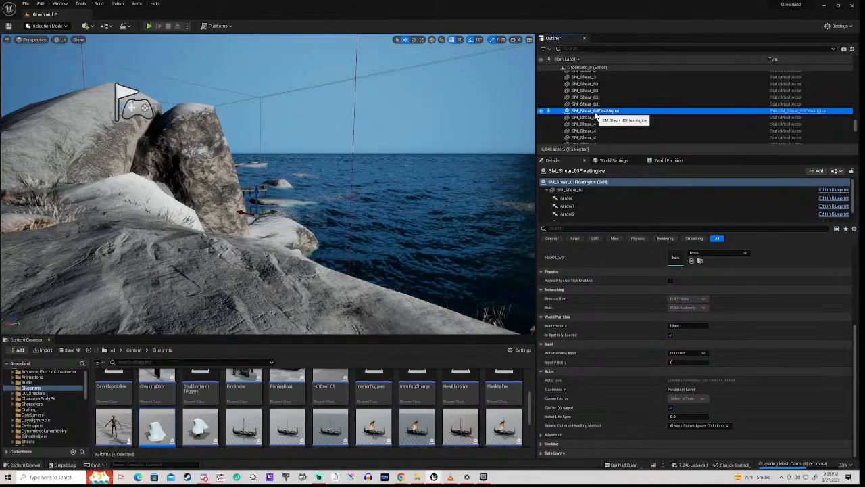
{"action": "key", "text": "f"}
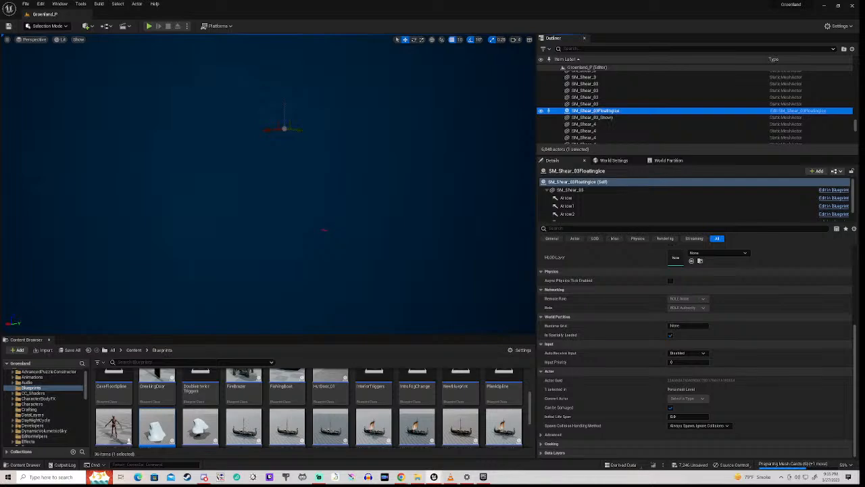
{"action": "mouse_move", "coordinate": [298, 189]}
{"action": "right_mouse_down"}
{"action": "mouse_move", "coordinate": [290, 267]}
{"action": "mouse_move", "coordinate": [303, 170]}
{"action": "mouse_move", "coordinate": [302, 179]}
{"action": "right_mouse_up"}
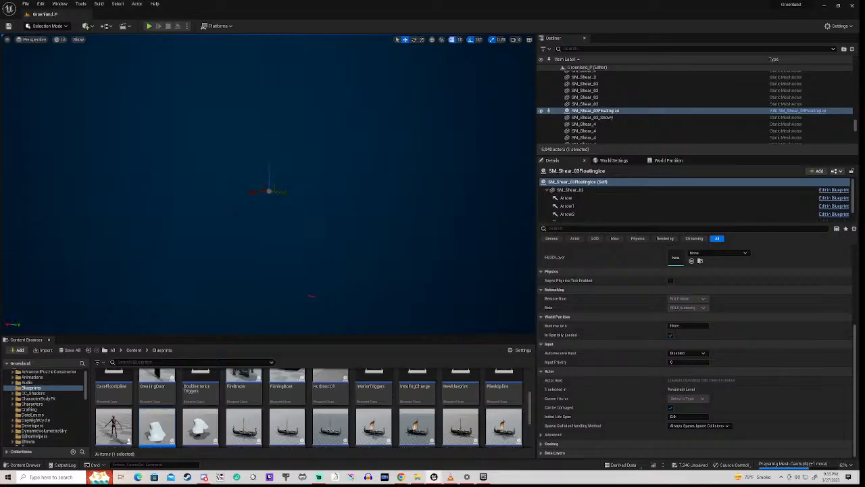
Search the level's actors for "ice" and delete the SM_Shear_03FloatingIce blueprint from the open water
{"action": "left_click", "coordinate": [269, 167]}
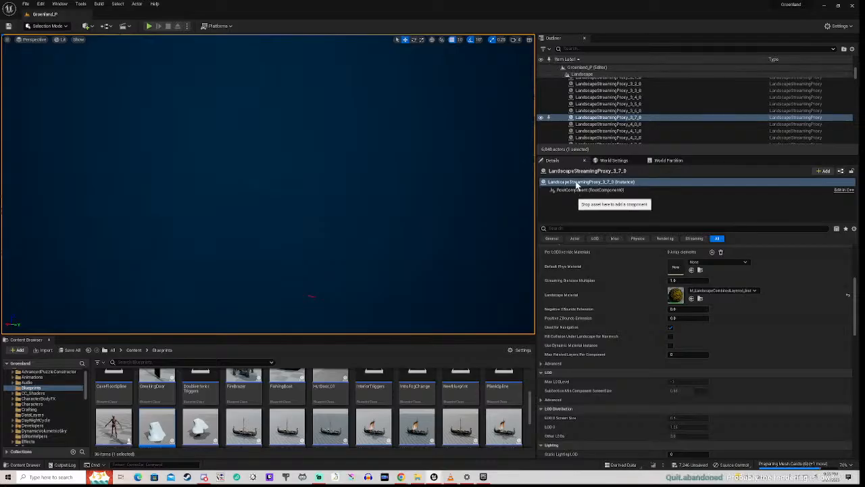
{"action": "left_click", "coordinate": [571, 49]}
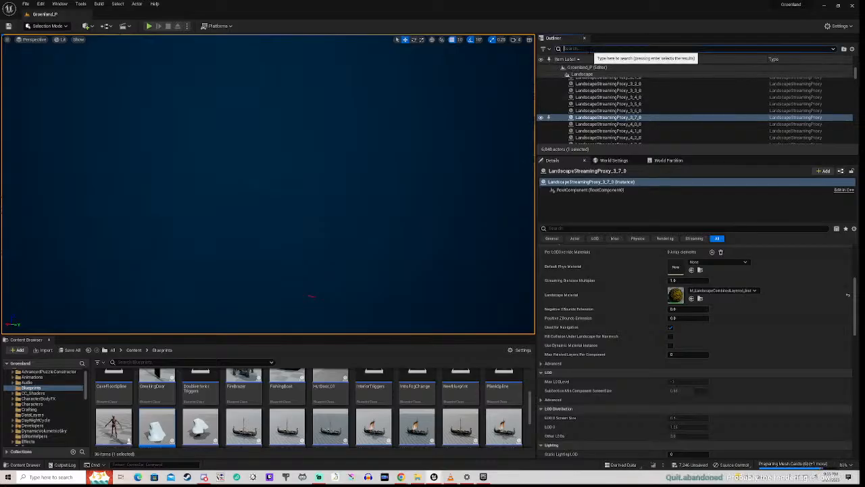
{"action": "type", "text": "ice"}
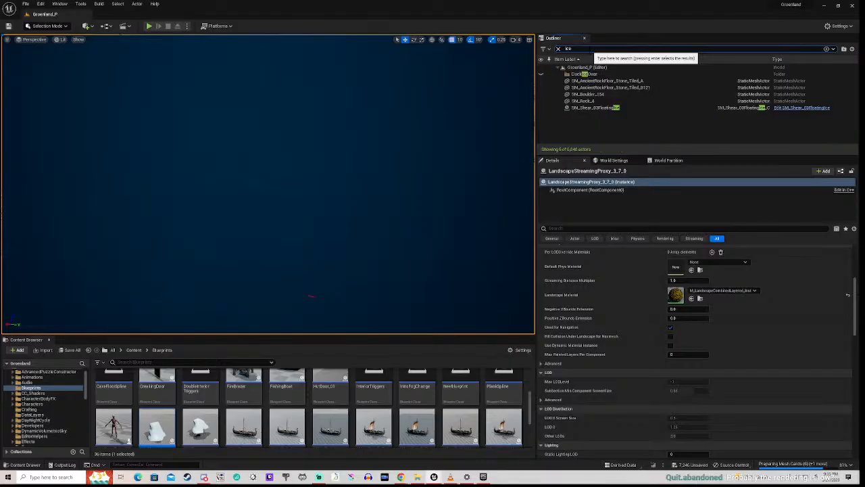
{"action": "left_click", "coordinate": [595, 108]}
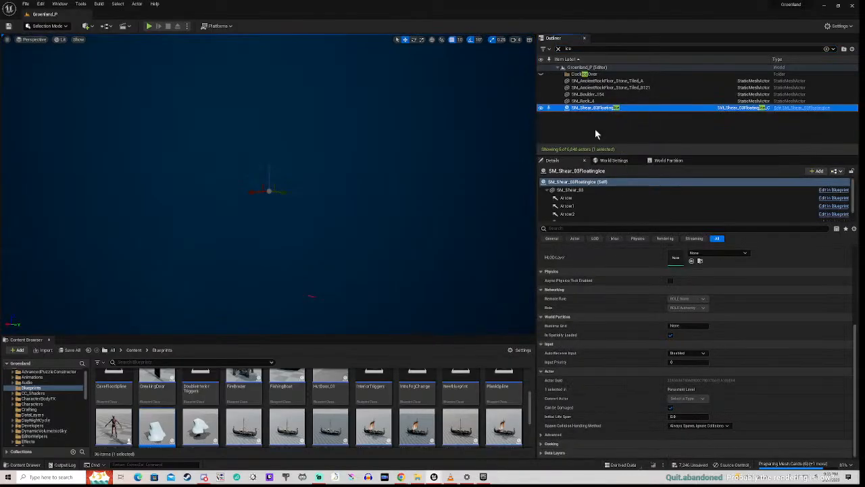
{"action": "key", "text": "Delete"}
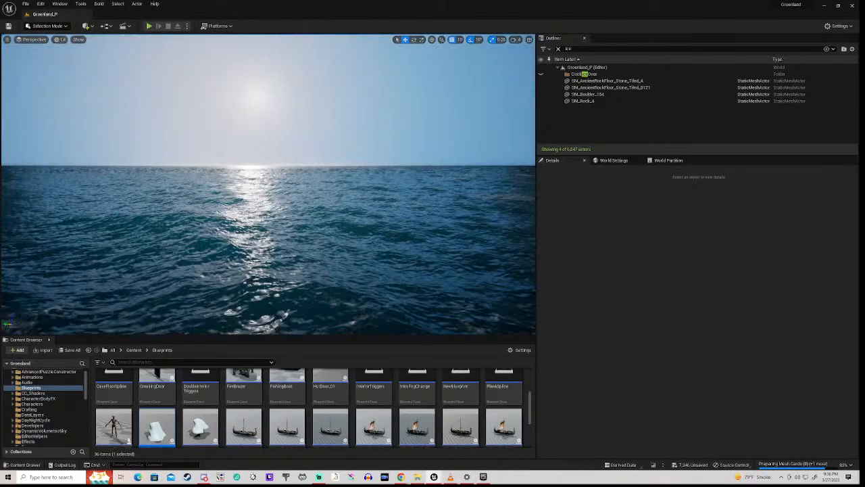
Clear the "ice" actor search and move the two large ice slabs on either side of the docks into the DockIceOver folder
{"action": "right_click_drag", "start_coordinate": [268, 184], "coordinate": [273, 165]}
{"action": "key", "text": "w"}
{"action": "key", "text": "w"}
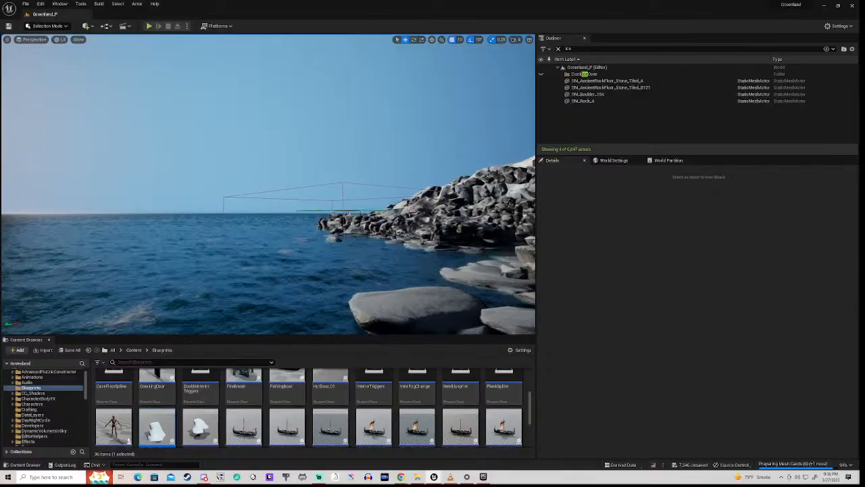
{"action": "right_click_drag", "start_coordinate": [274, 166], "coordinate": [281, 170]}
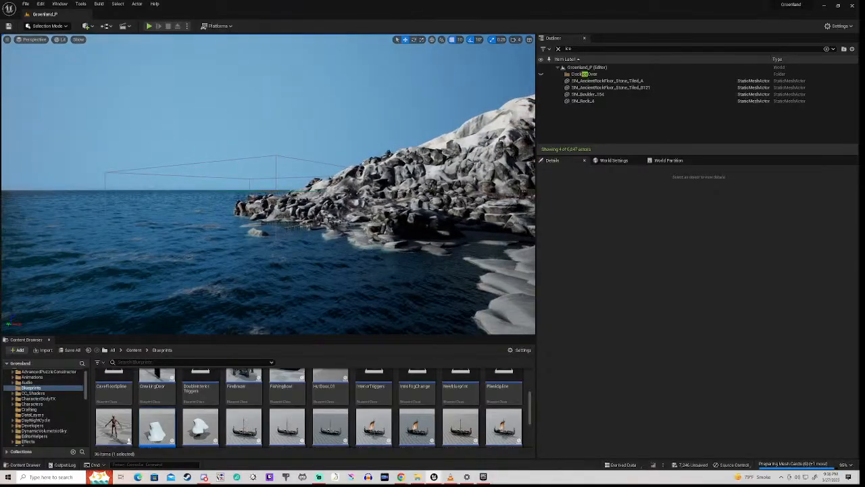
{"action": "key", "text": "w"}
{"action": "right_click_drag", "start_coordinate": [280, 171], "coordinate": [269, 198]}
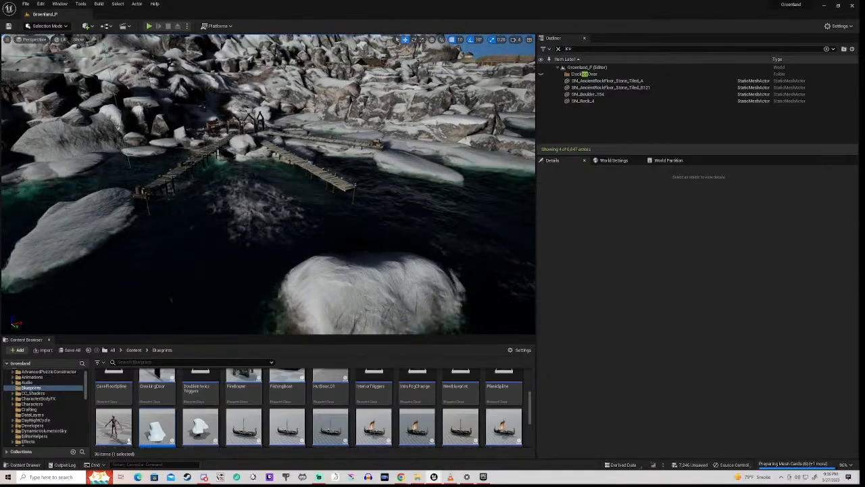
{"action": "left_click", "coordinate": [65, 206]}
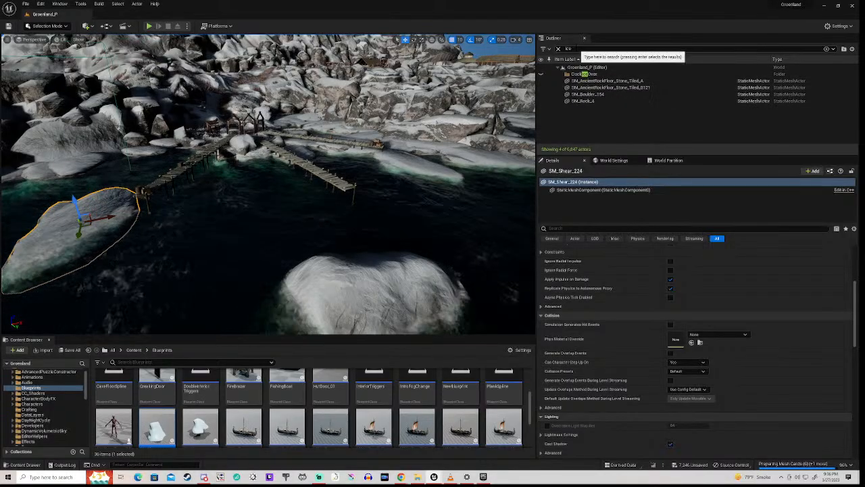
{"action": "left_click", "coordinate": [574, 49]}
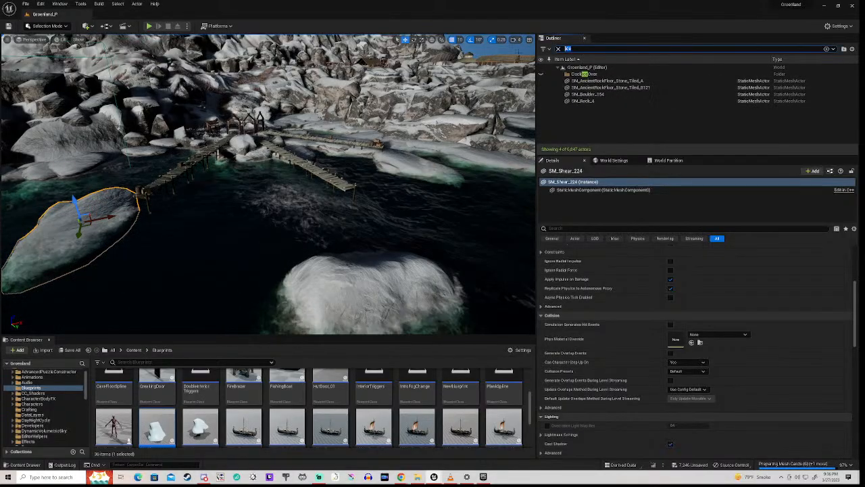
{"action": "key", "text": "BackSpace"}
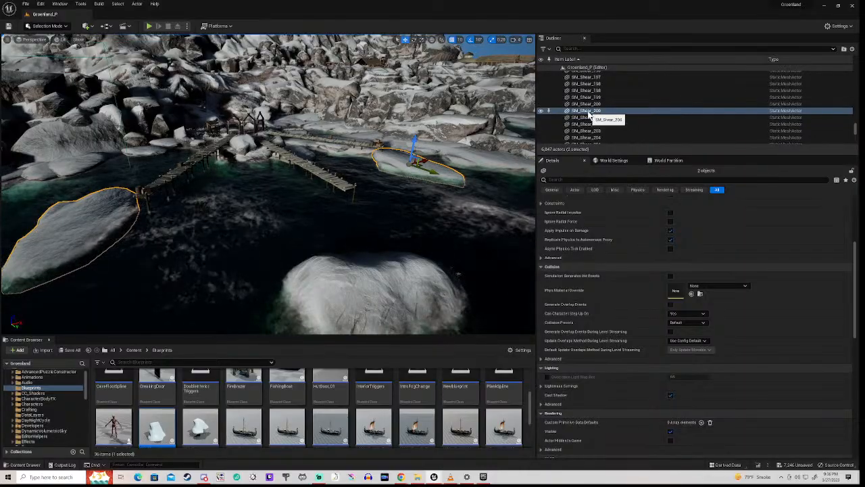
{"action": "right_click", "coordinate": [588, 114]}
{"action": "mouse_move", "coordinate": [639, 293]}
{"action": "mouse_move", "coordinate": [651, 277]}
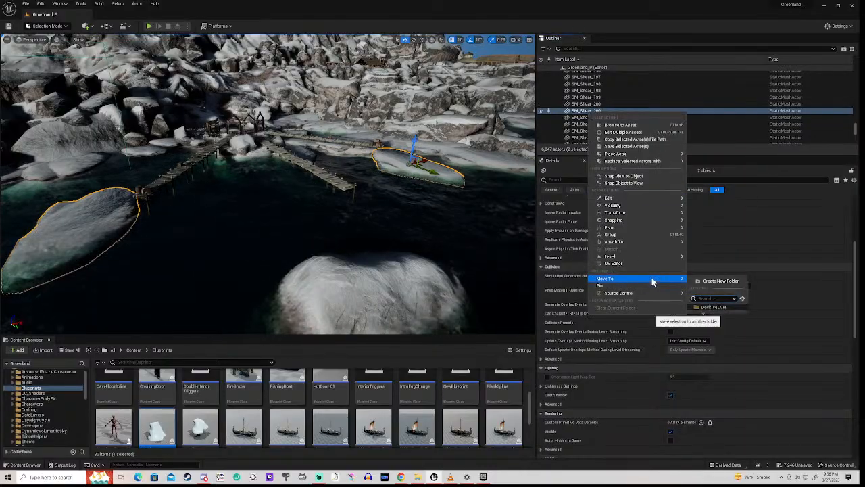
{"action": "left_click", "coordinate": [714, 307]}
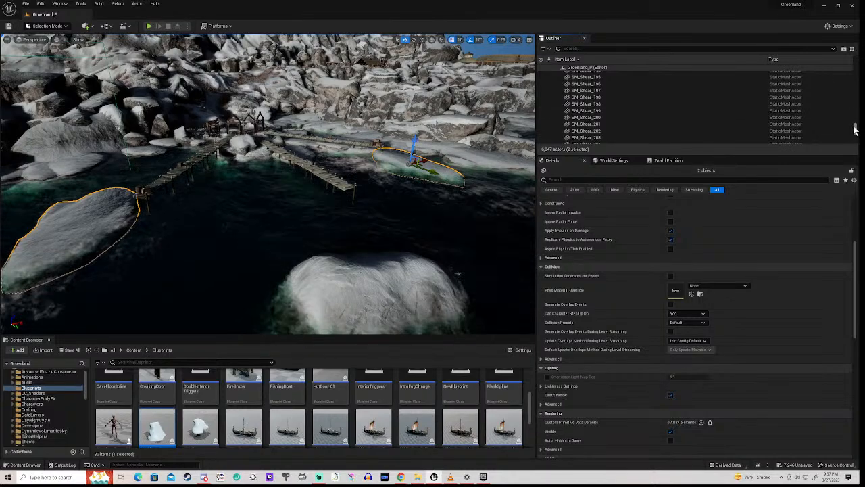
Select the remaining ice slabs along the rocky shore and beside and beneath the docks, and move them into the DockIceOver folder
{"action": "key", "text": "a"}
{"action": "right_click_drag", "start_coordinate": [268, 184], "coordinate": [213, 188]}
{"action": "key", "text": "w"}
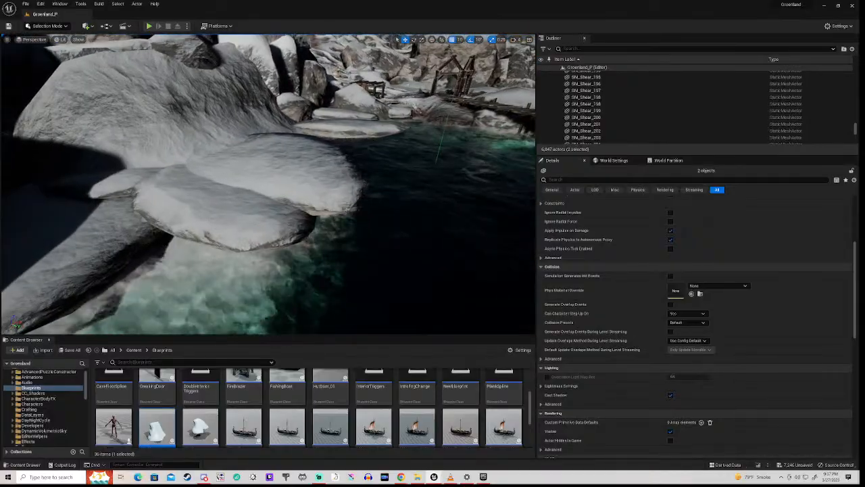
{"action": "left_click", "coordinate": [253, 230]}
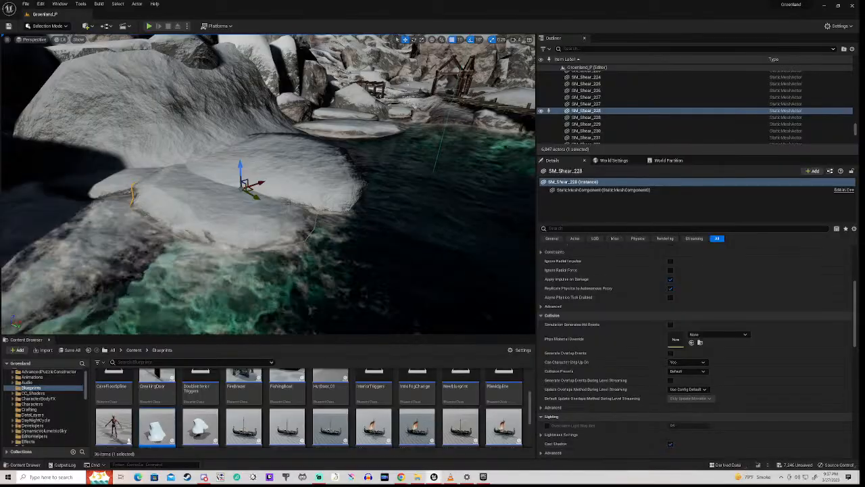
{"action": "left_click", "coordinate": [320, 174], "text": "ctrl"}
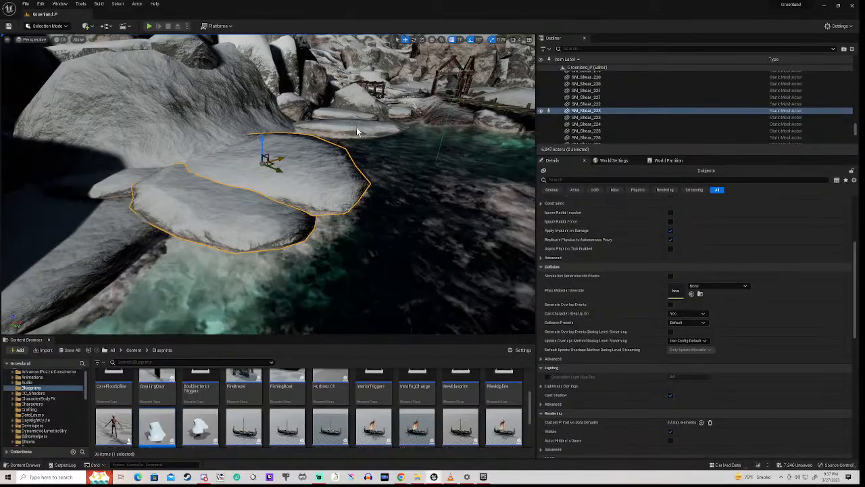
{"action": "key", "text": "w"}
{"action": "right_click_drag", "start_coordinate": [365, 130], "coordinate": [395, 144]}
{"action": "key", "text": "s"}
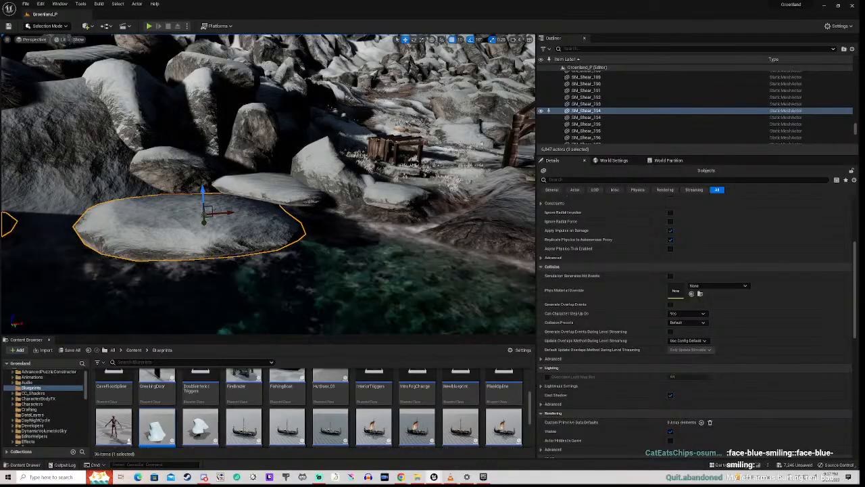
{"action": "left_click", "coordinate": [266, 187], "text": "ctrl"}
{"action": "right_click_drag", "start_coordinate": [266, 188], "coordinate": [320, 189]}
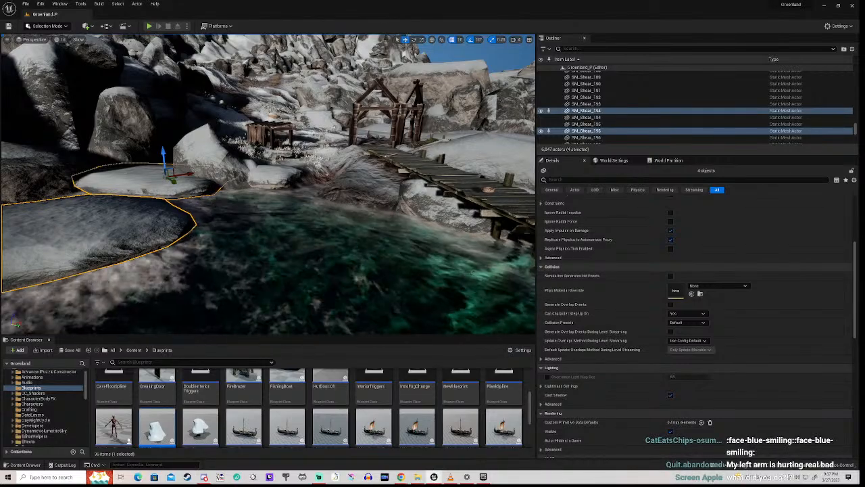
{"action": "left_click", "coordinate": [279, 175], "text": "ctrl"}
{"action": "right_click_drag", "start_coordinate": [278, 176], "coordinate": [177, 192]}
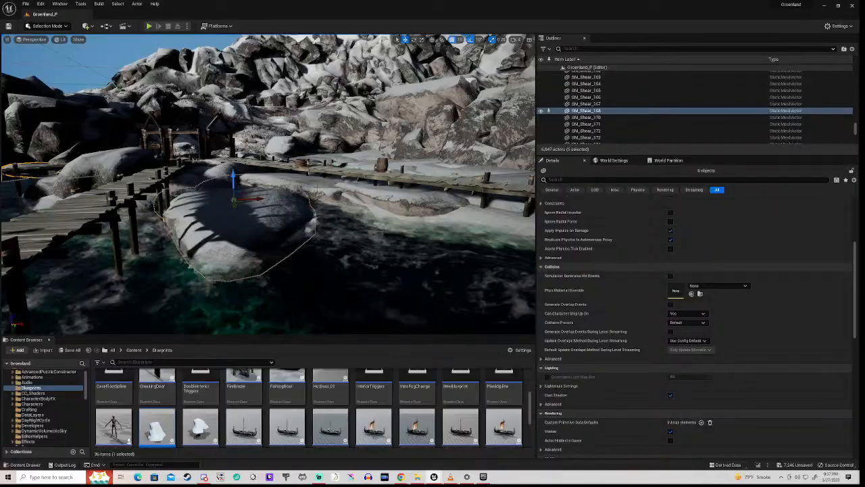
{"action": "left_click", "coordinate": [317, 189], "text": "ctrl"}
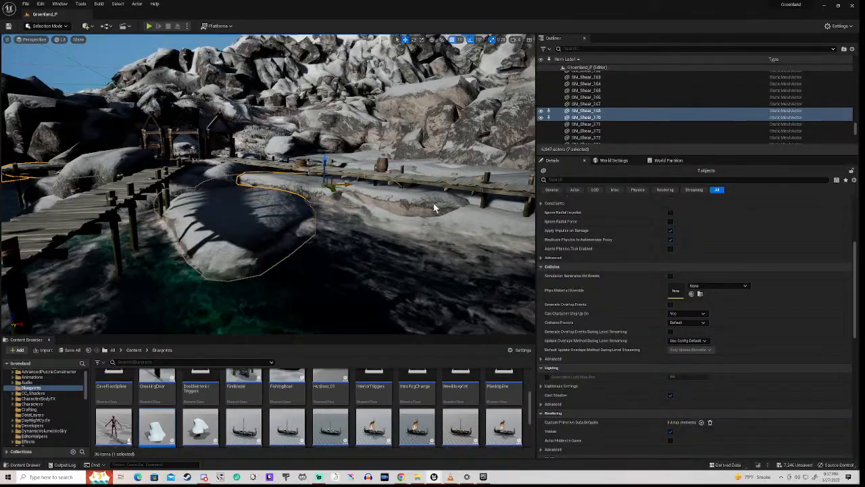
{"action": "left_click", "coordinate": [414, 194], "text": "ctrl"}
{"action": "right_click_drag", "start_coordinate": [414, 194], "coordinate": [473, 196]}
{"action": "left_click", "coordinate": [305, 181], "text": "ctrl"}
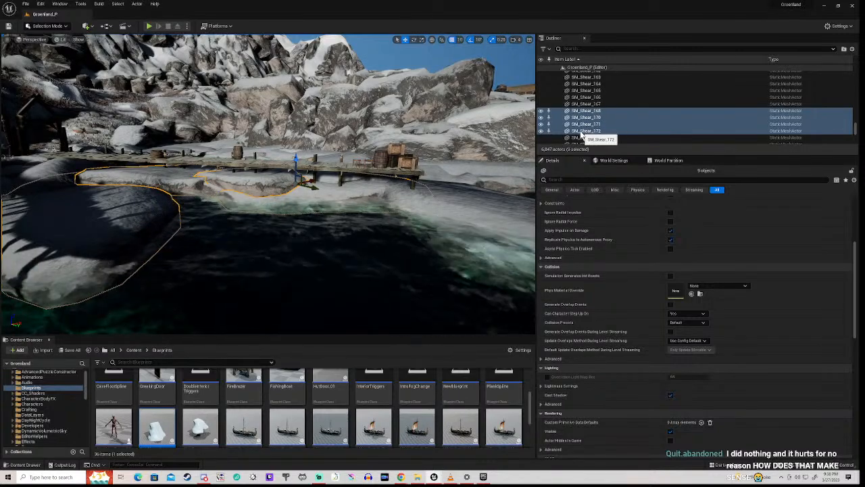
{"action": "right_click", "coordinate": [585, 133]}
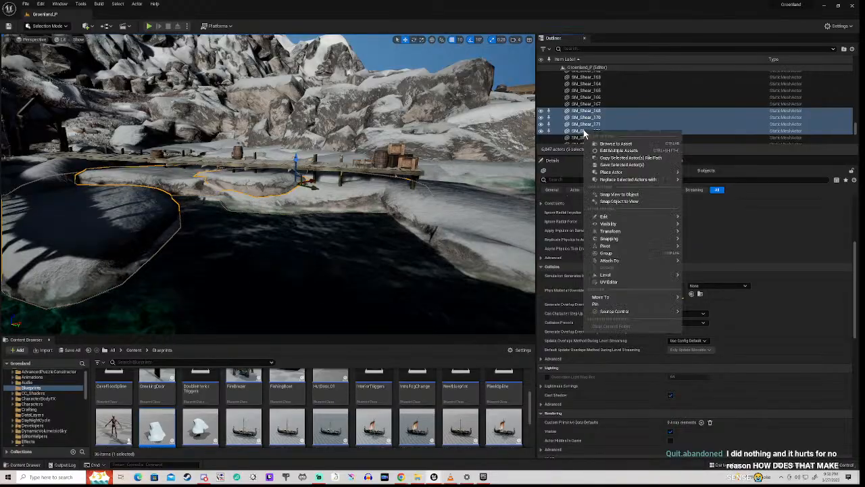
{"action": "mouse_move", "coordinate": [634, 299]}
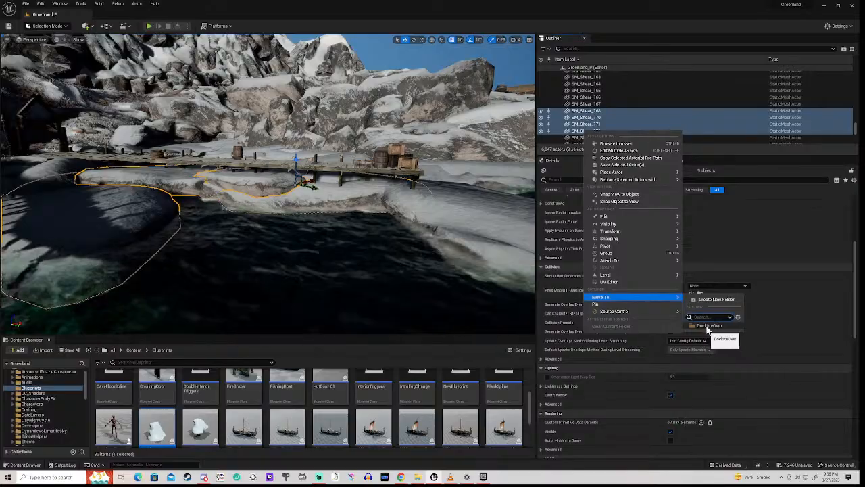
{"action": "left_click", "coordinate": [707, 327]}
Select all descendants of the DockIceOver folder and turn off their Visible rendering property
{"action": "right_click_drag", "start_coordinate": [379, 216], "coordinate": [267, 226]}
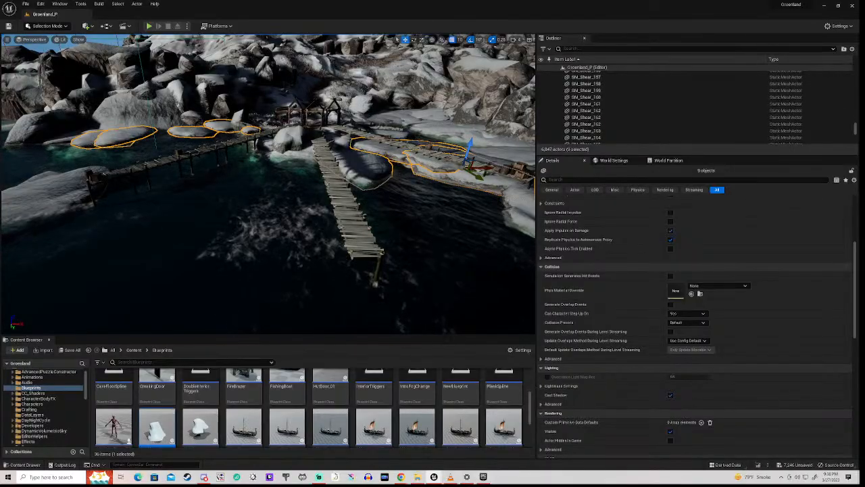
{"action": "left_click_drag", "start_coordinate": [856, 128], "coordinate": [856, 66]}
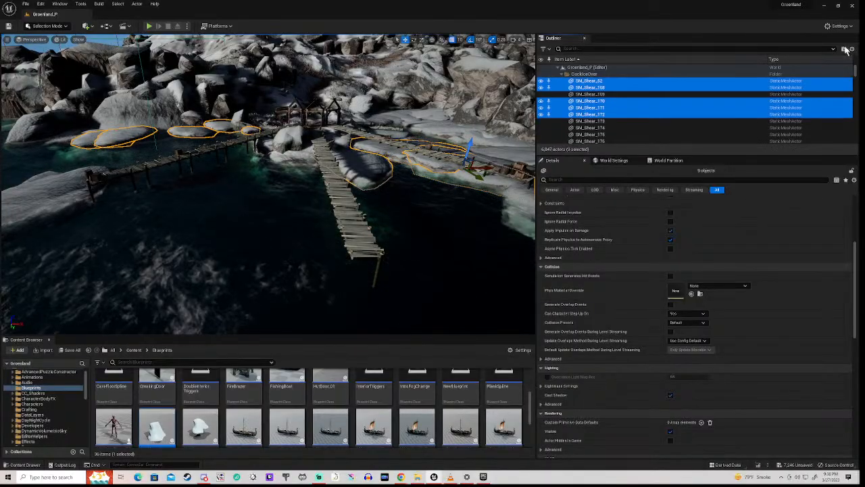
{"action": "left_click", "coordinate": [582, 74]}
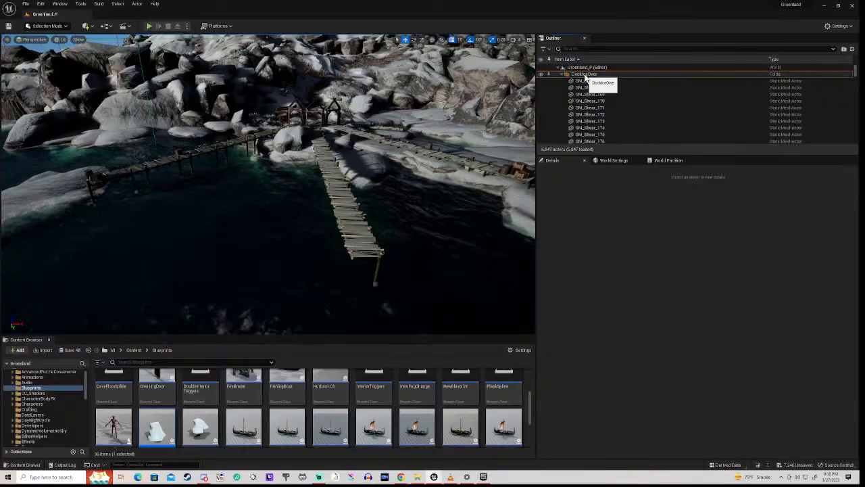
{"action": "right_click", "coordinate": [585, 76]}
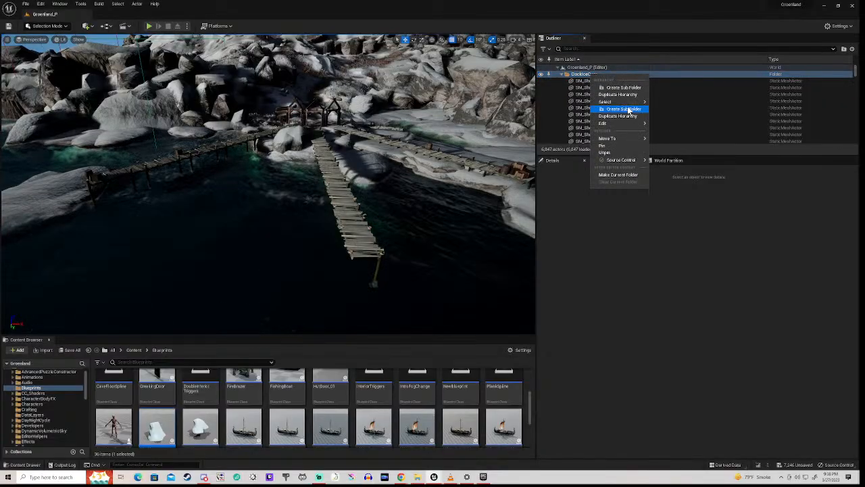
{"action": "mouse_move", "coordinate": [627, 105]}
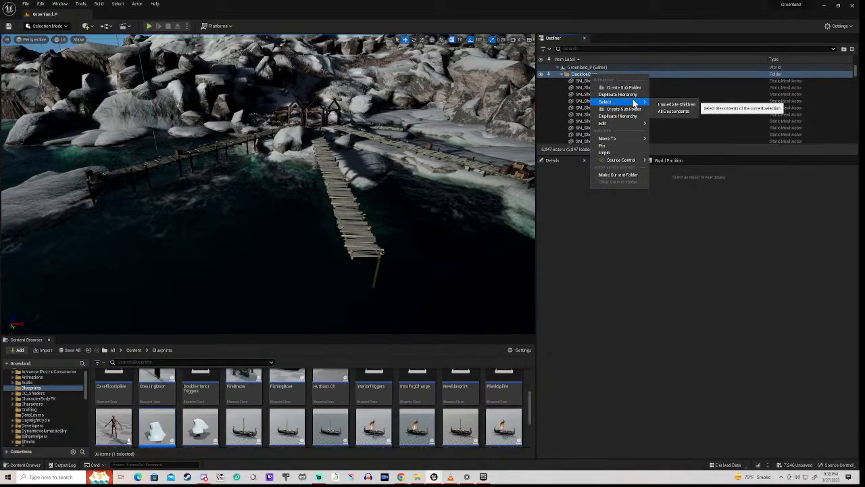
{"action": "left_click", "coordinate": [667, 105]}
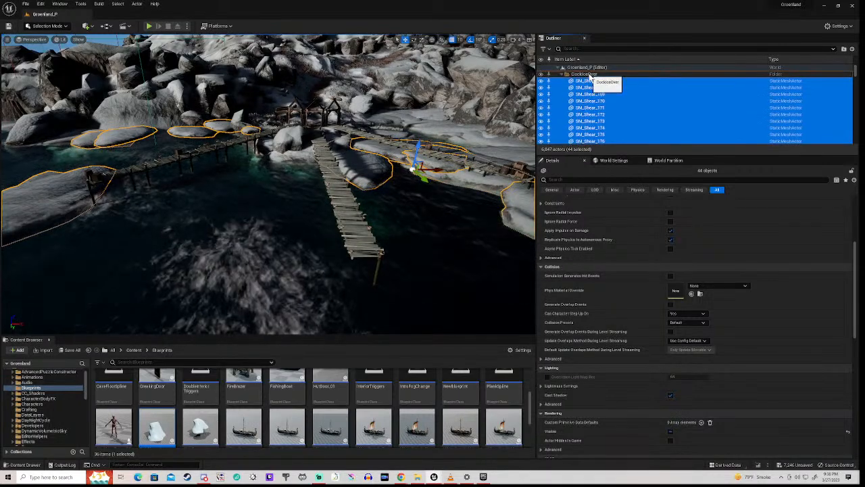
{"action": "left_click", "coordinate": [589, 75]}
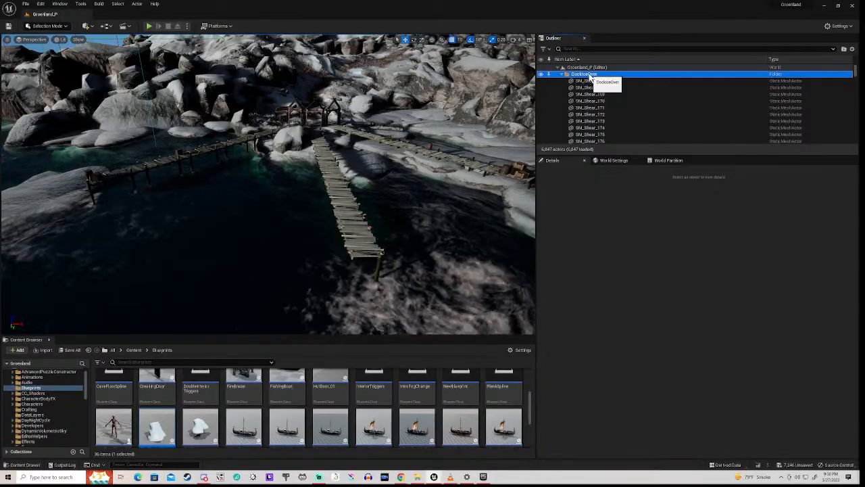
{"action": "right_click", "coordinate": [589, 76]}
{"action": "mouse_move", "coordinate": [623, 102]}
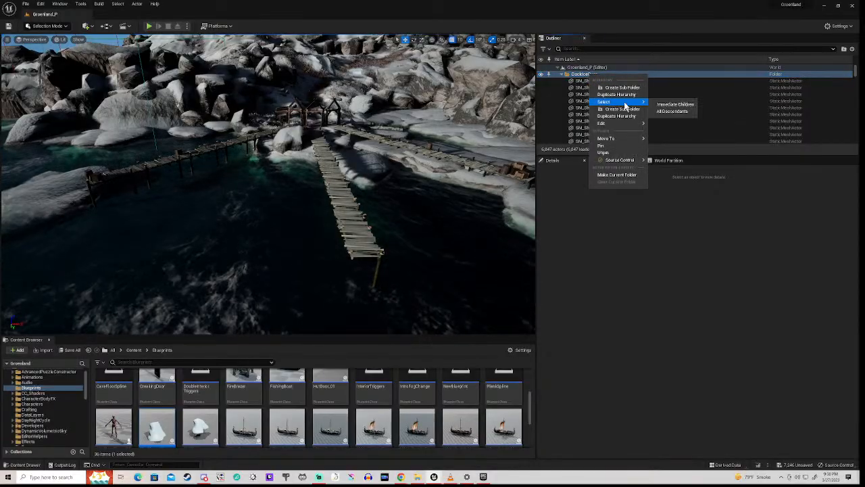
{"action": "left_click", "coordinate": [670, 112]}
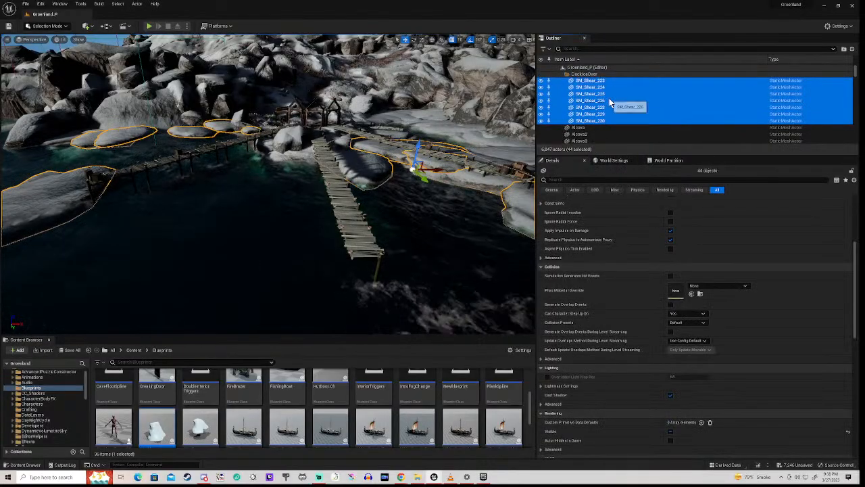
{"action": "scroll", "coordinate": [609, 101], "scroll_direction": "up", "scroll_amount": 10}
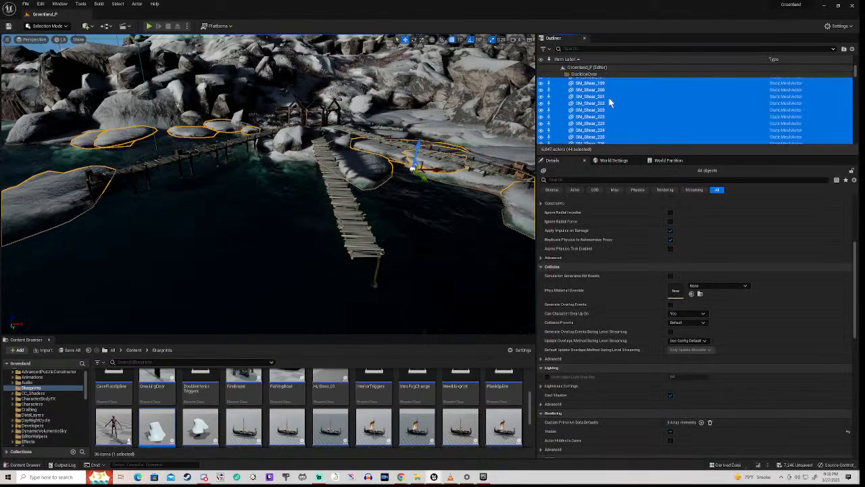
{"action": "scroll", "coordinate": [609, 102], "scroll_direction": "up", "scroll_amount": 5}
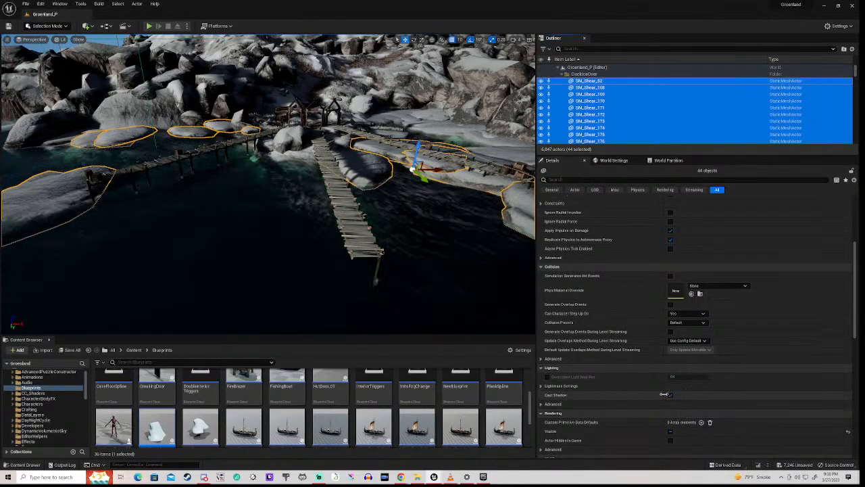
{"action": "left_click", "coordinate": [669, 432]}
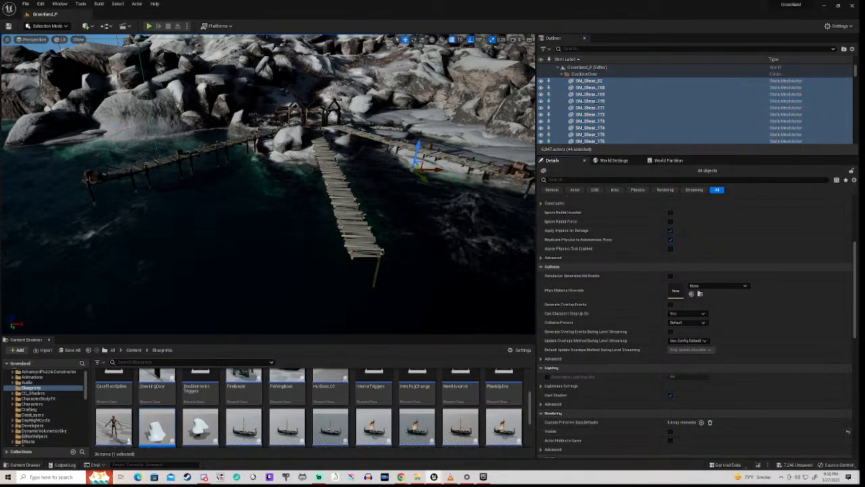
{"action": "right_click_drag", "start_coordinate": [270, 196], "coordinate": [342, 184]}
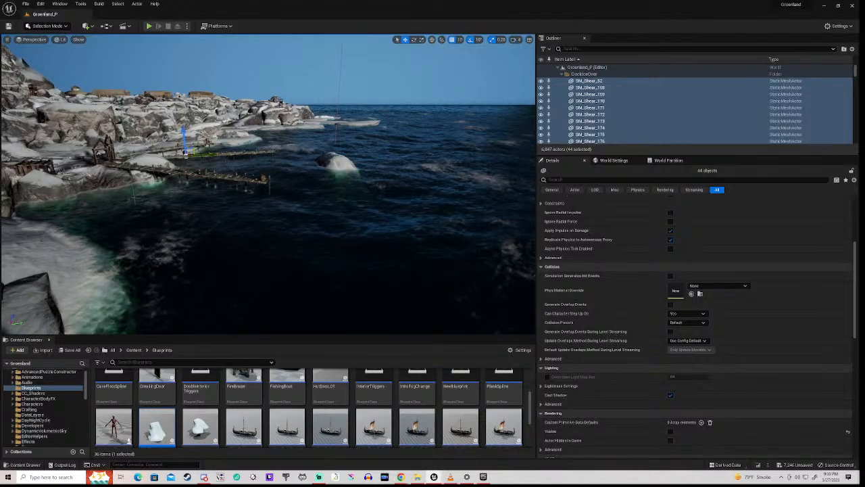
{"action": "right_click_drag", "start_coordinate": [342, 183], "coordinate": [243, 213]}
{"action": "key", "text": "w"}
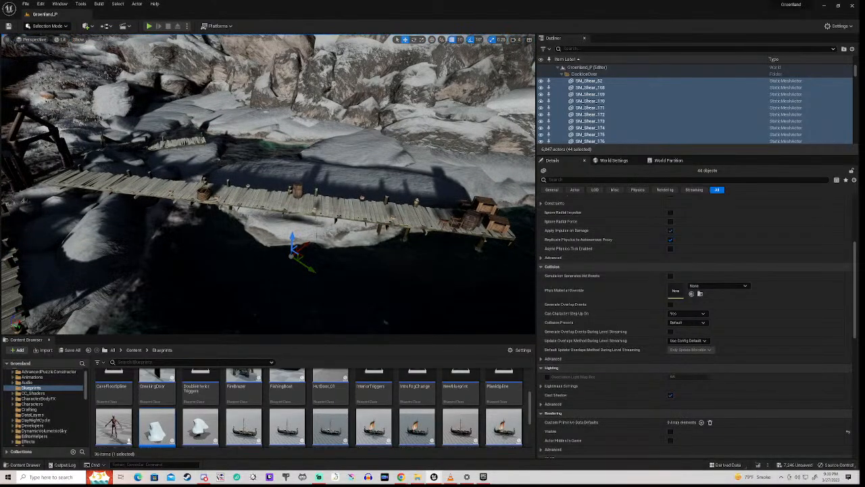
{"action": "left_click", "coordinate": [362, 176]}
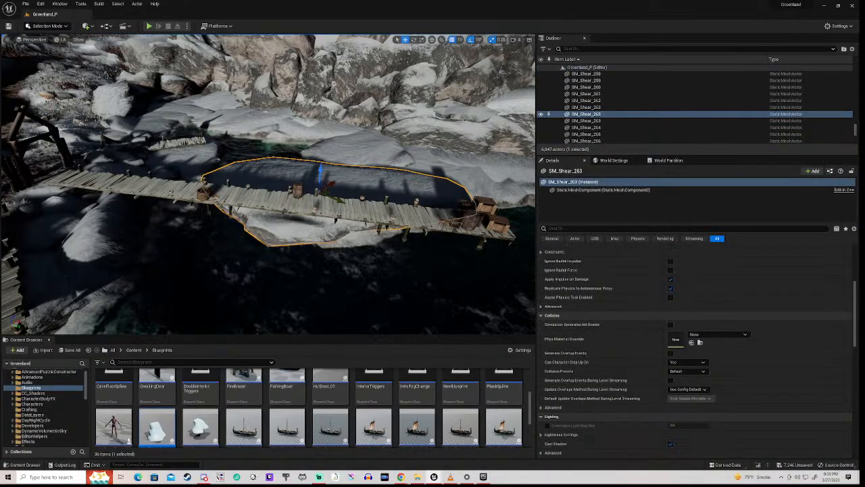
{"action": "left_click", "coordinate": [369, 150], "text": "ctrl"}
{"action": "right_click_drag", "start_coordinate": [369, 150], "coordinate": [327, 146]}
{"action": "key", "text": "d"}
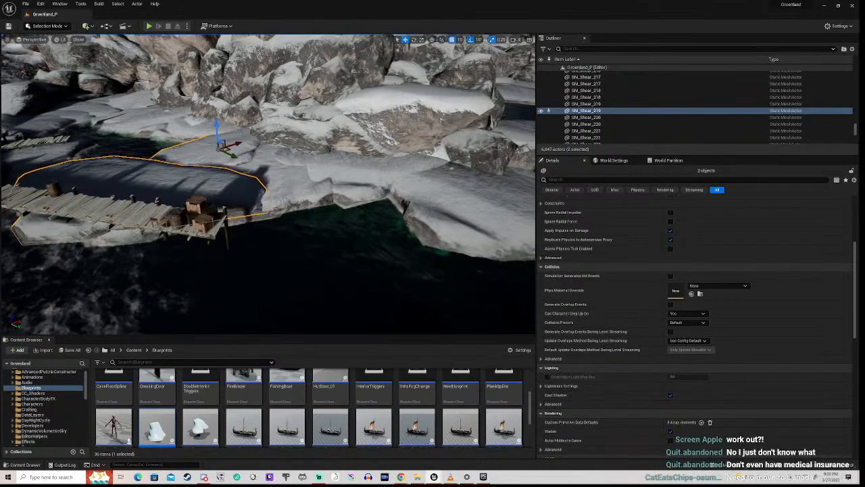
{"action": "left_click", "coordinate": [360, 174], "text": "ctrl"}
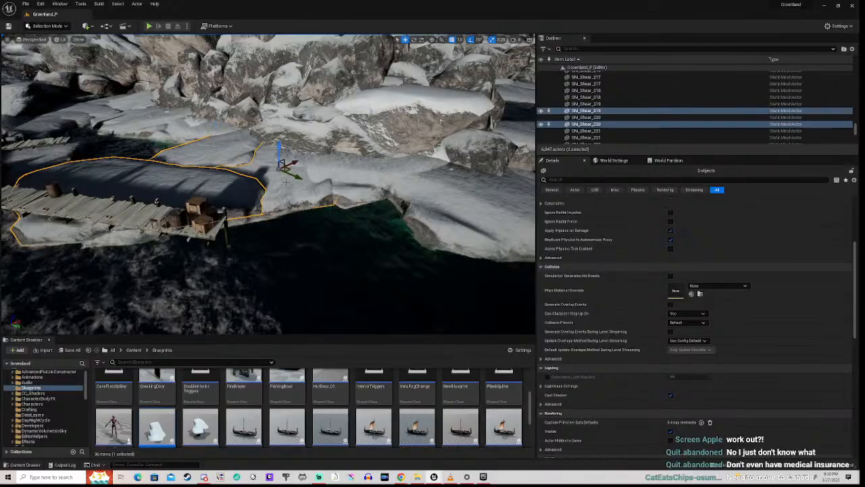
{"action": "left_click", "coordinate": [371, 177], "text": "ctrl"}
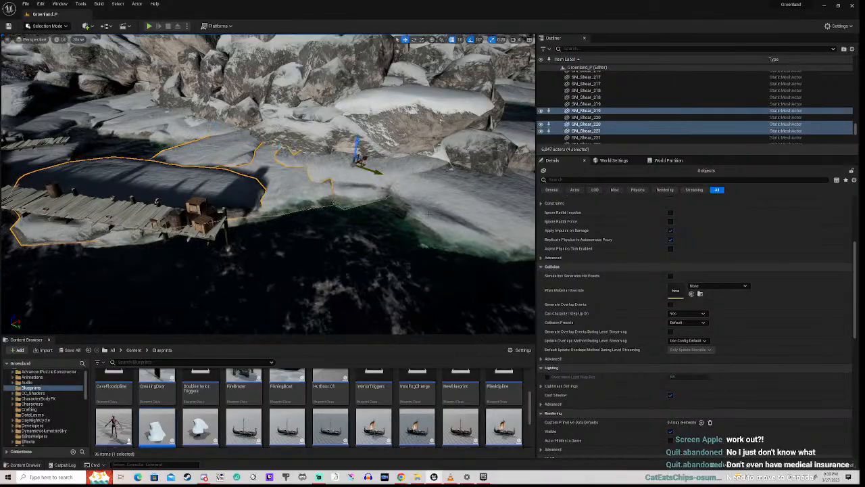
{"action": "left_click", "coordinate": [500, 210], "text": "ctrl"}
{"action": "right_click_drag", "start_coordinate": [500, 210], "coordinate": [534, 203]}
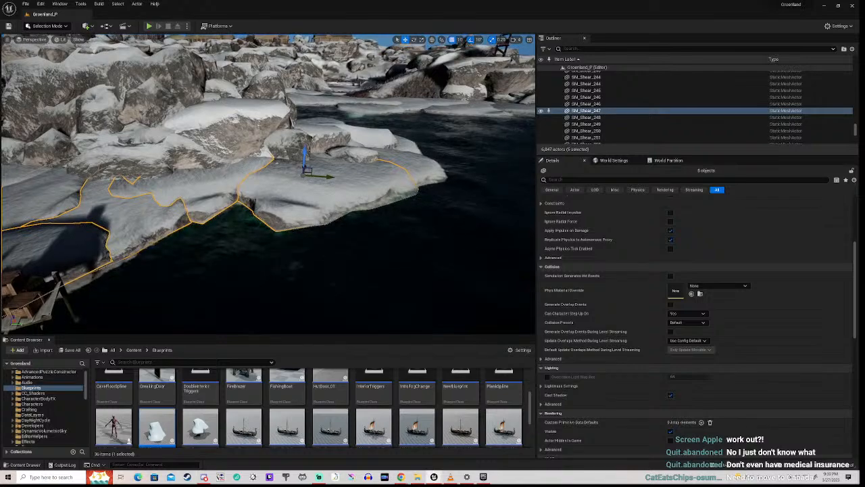
{"action": "left_click", "coordinate": [423, 166], "text": "ctrl"}
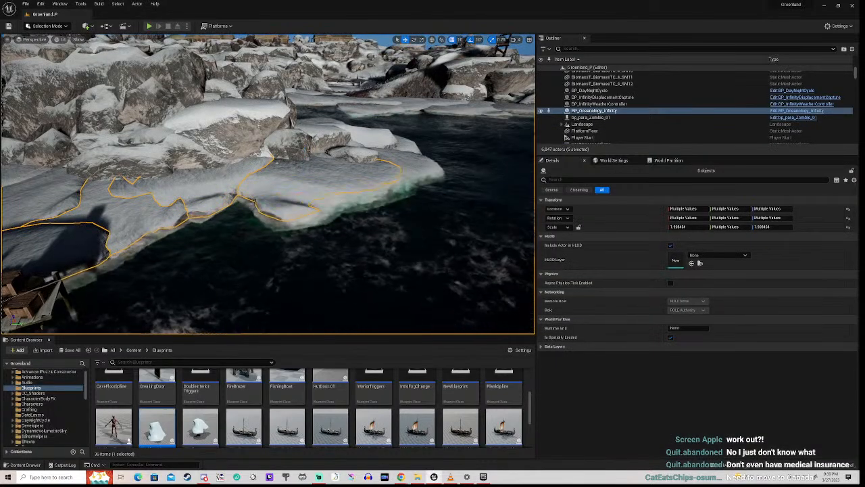
{"action": "left_click", "coordinate": [595, 112], "text": "ctrl"}
{"action": "right_click_drag", "start_coordinate": [387, 177], "coordinate": [355, 154]}
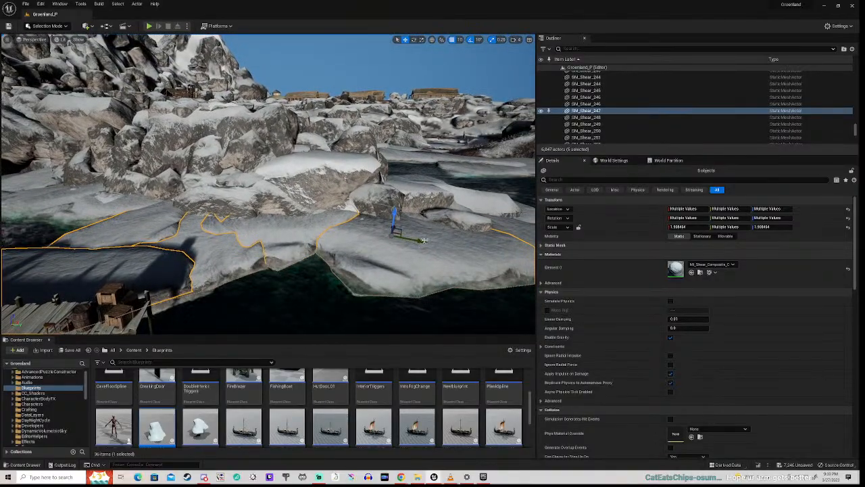
{"action": "right_click", "coordinate": [431, 244]}
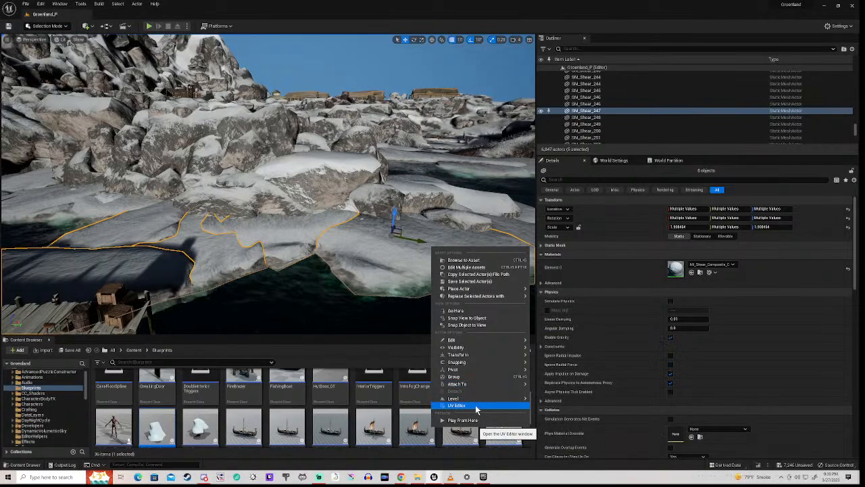
{"action": "mouse_move", "coordinate": [476, 398]}
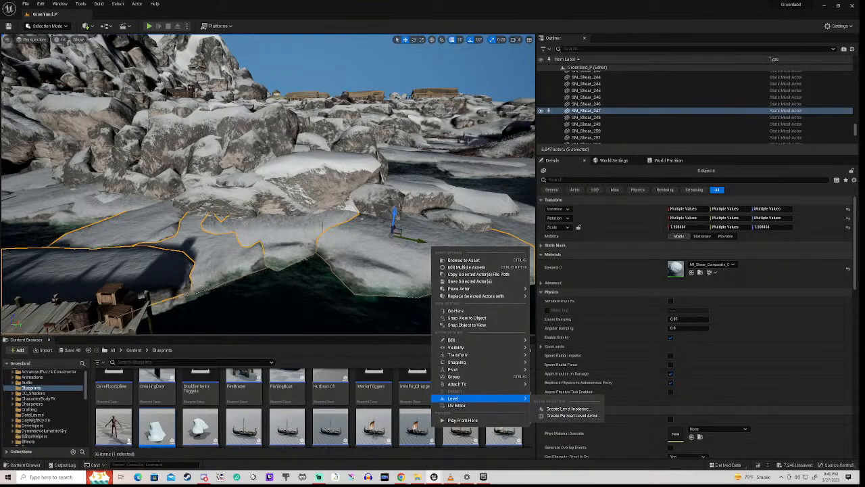
{"action": "key", "text": "Escape"}
Select the five ice slabs beneath the crate-laden dock and along the adjacent rocky shore, and move them into the DockIceOver folder
{"action": "left_click", "coordinate": [363, 240]}
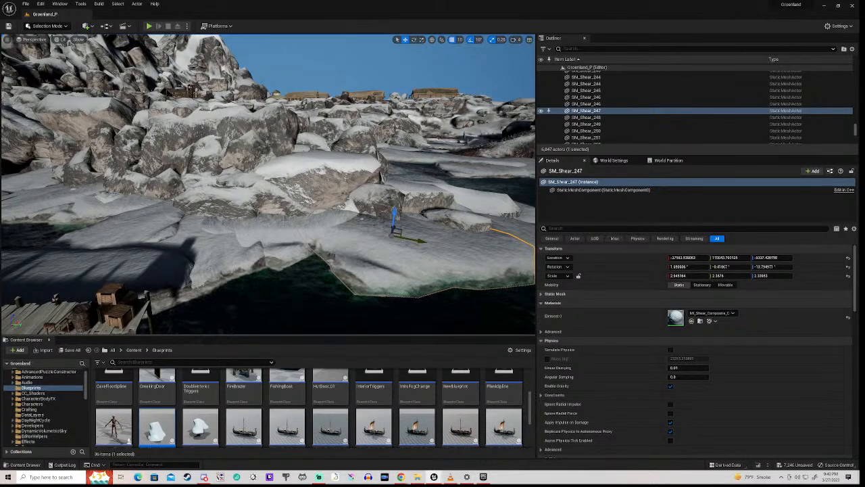
{"action": "left_click", "coordinate": [277, 241], "text": "ctrl"}
{"action": "left_click", "coordinate": [221, 249], "text": "ctrl"}
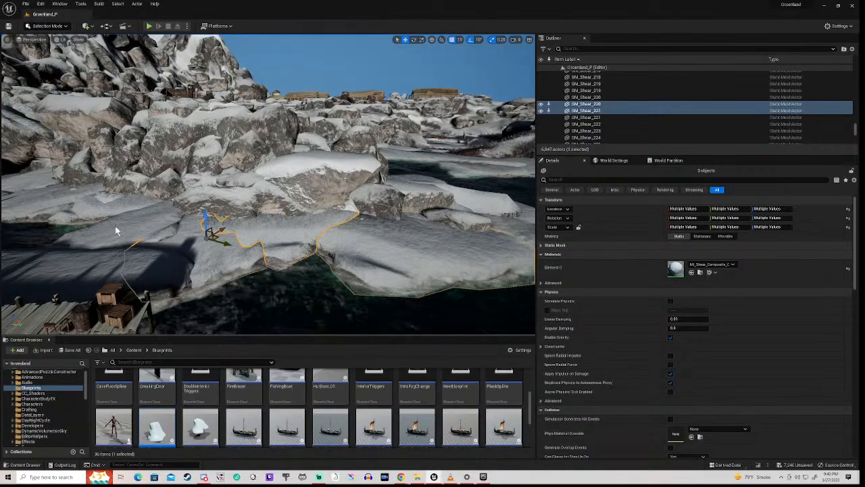
{"action": "left_click", "coordinate": [117, 231], "text": "ctrl"}
{"action": "right_click_drag", "start_coordinate": [268, 184], "coordinate": [203, 183]}
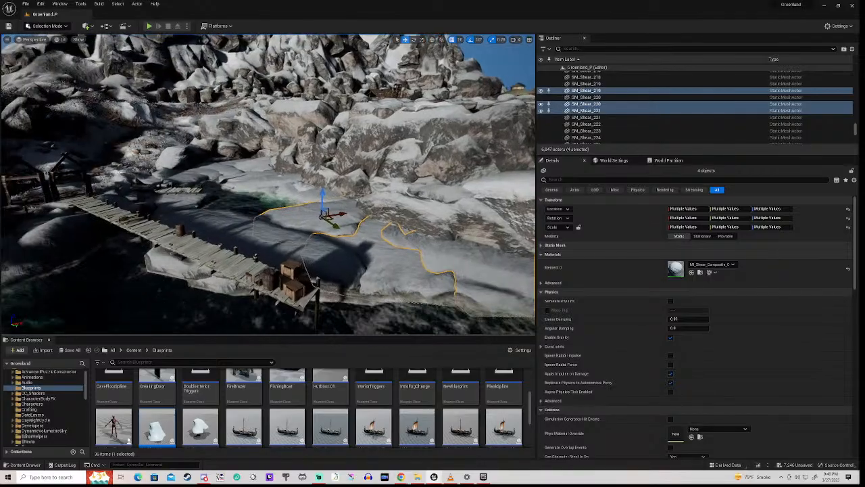
{"action": "left_click", "coordinate": [255, 257], "text": "ctrl"}
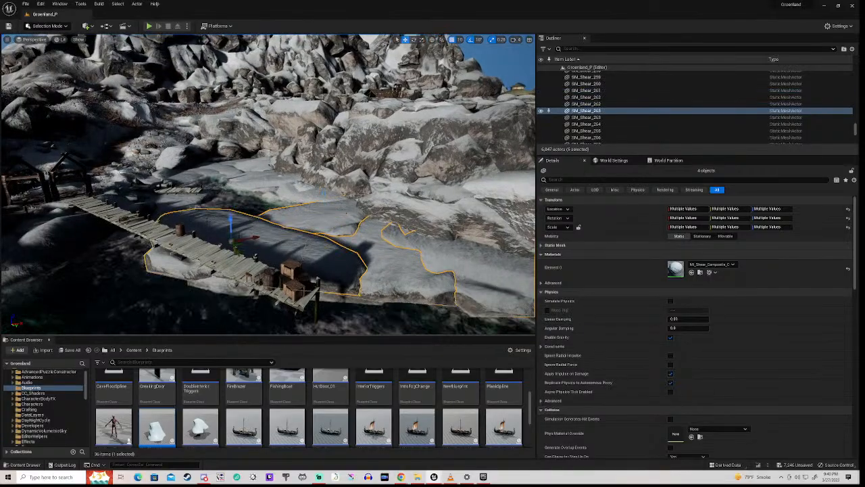
{"action": "right_click", "coordinate": [607, 109]}
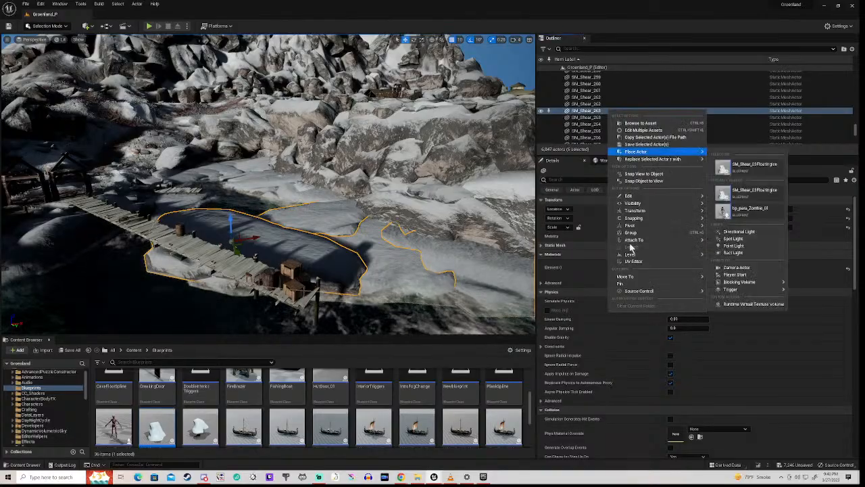
{"action": "mouse_move", "coordinate": [657, 276]}
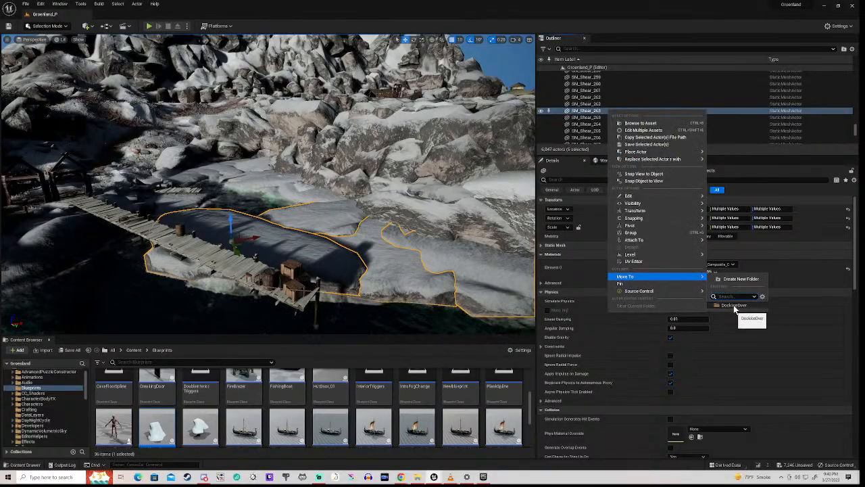
{"action": "left_click", "coordinate": [733, 305]}
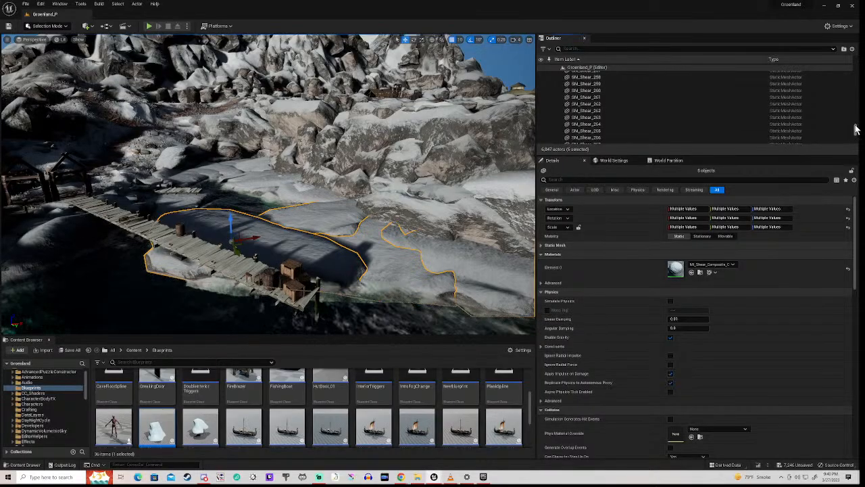
Select all descendants of the DockIceOver folder again and turn off Visible in their rendering settings
{"action": "left_click_drag", "start_coordinate": [856, 129], "coordinate": [856, 42]}
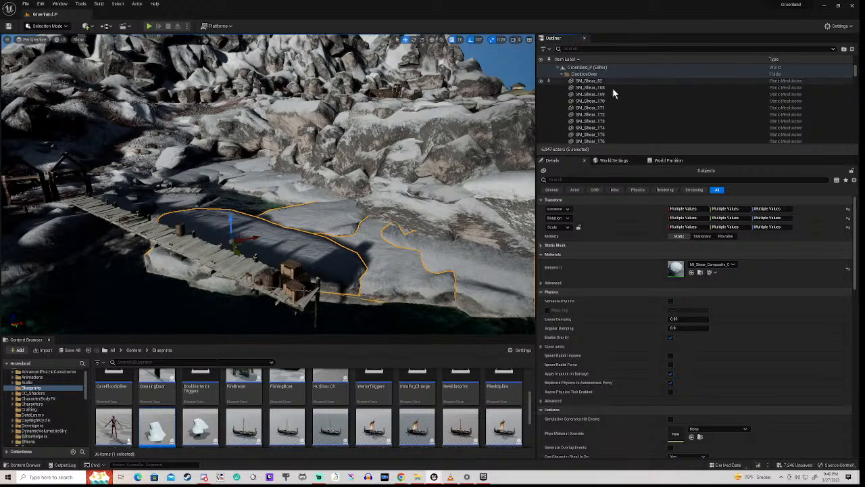
{"action": "left_click", "coordinate": [585, 76]}
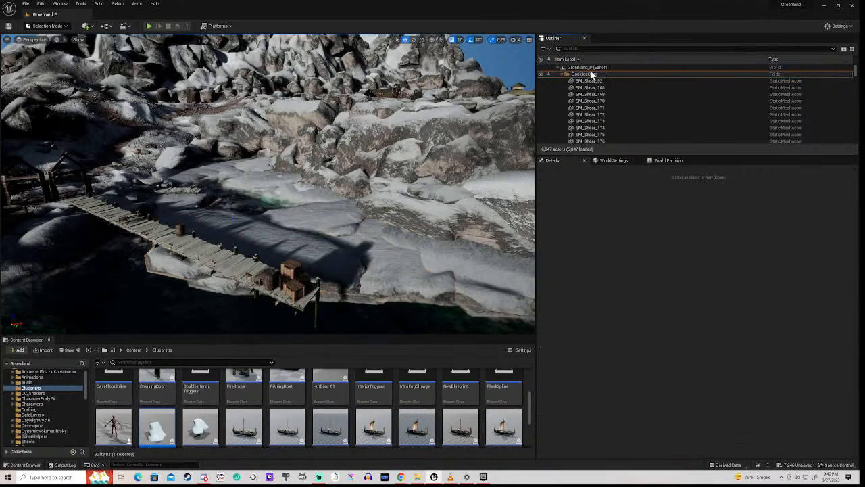
{"action": "right_click", "coordinate": [596, 78]}
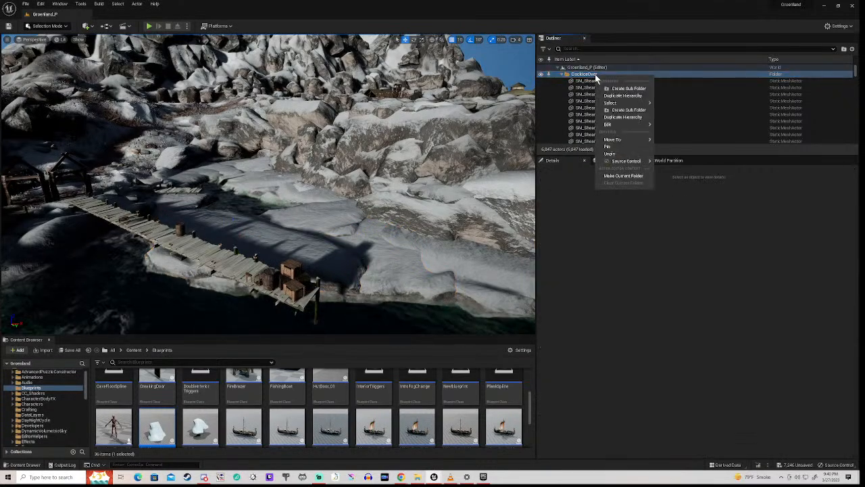
{"action": "mouse_move", "coordinate": [628, 105]}
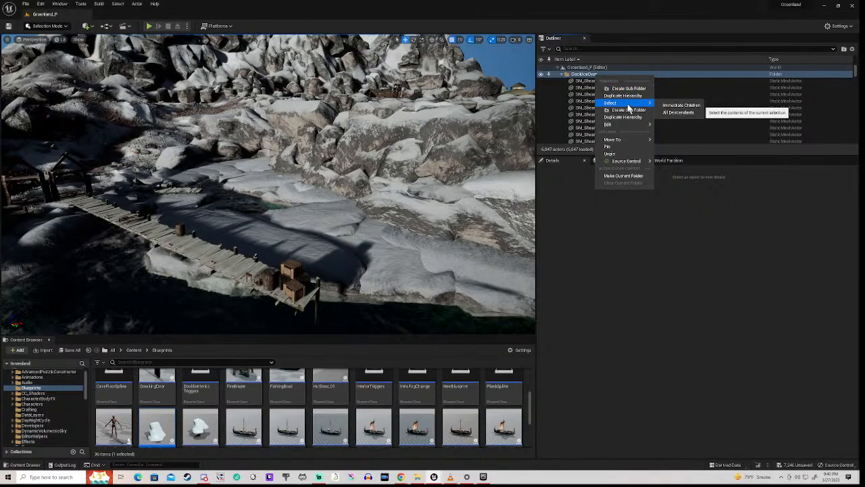
{"action": "left_click", "coordinate": [677, 113]}
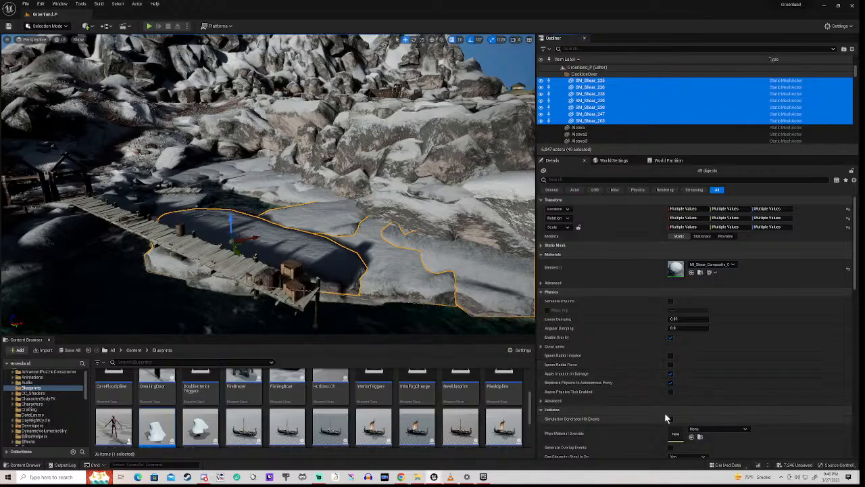
{"action": "scroll", "coordinate": [656, 373], "scroll_direction": "down", "scroll_amount": 2}
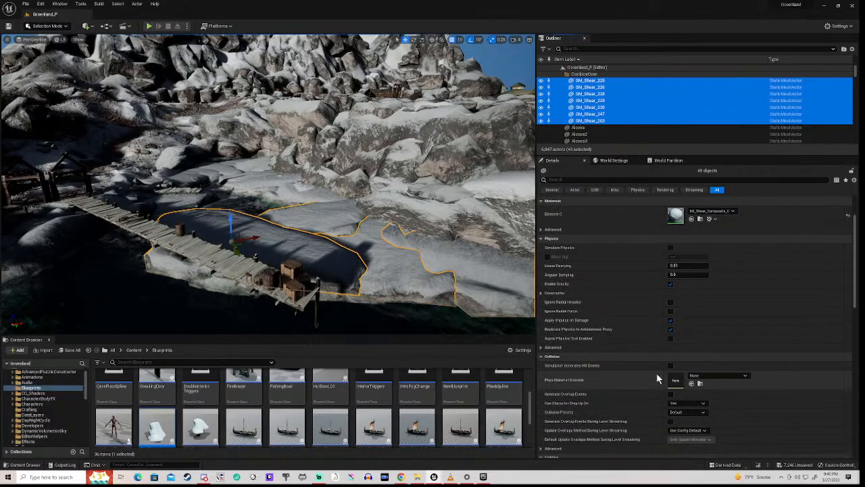
{"action": "scroll", "coordinate": [661, 318], "scroll_direction": "down", "scroll_amount": 3}
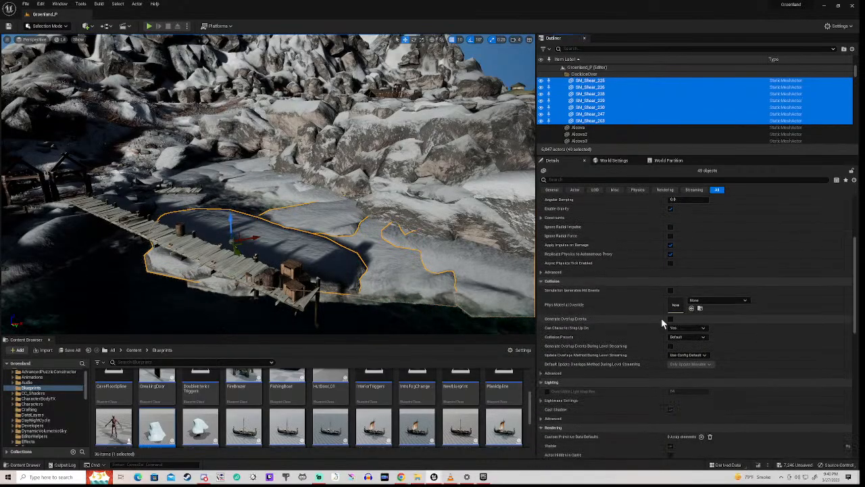
{"action": "scroll", "coordinate": [661, 317], "scroll_direction": "down", "scroll_amount": 2}
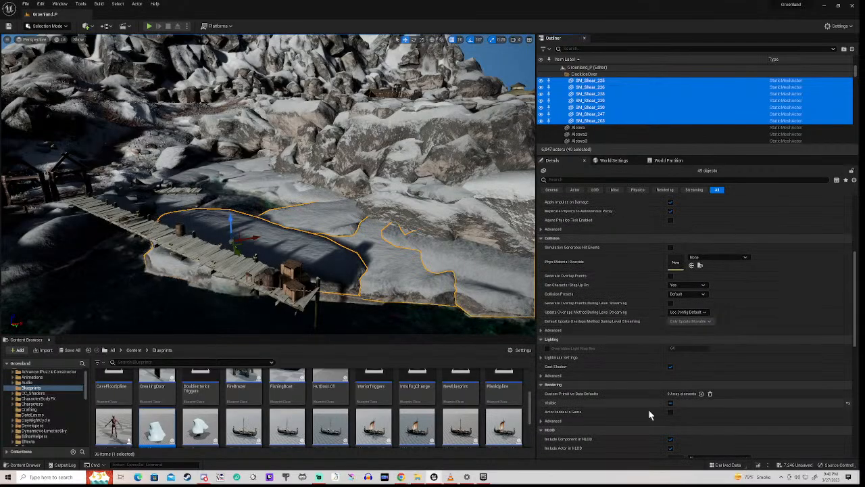
{"action": "left_click", "coordinate": [671, 404]}
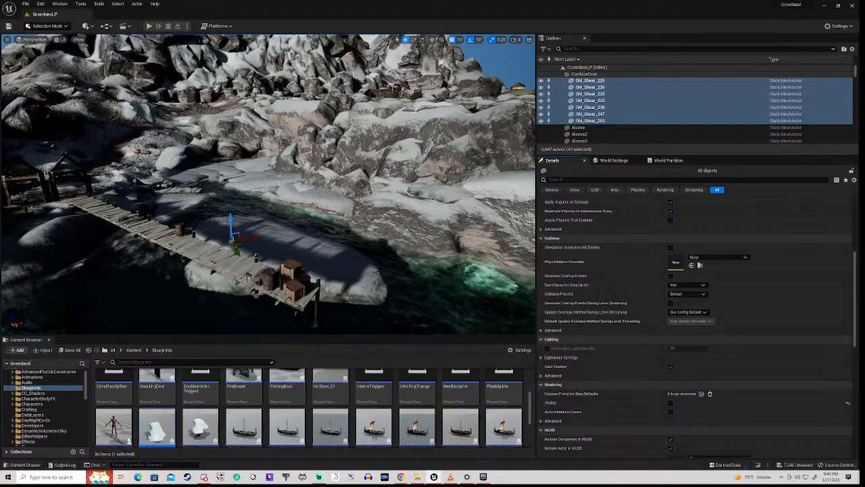
Select the remaining ice slab under the crate-laden dock and the one off the rocky point, and move both into the DockIceOver folder
{"action": "right_click_drag", "start_coordinate": [270, 189], "coordinate": [393, 218]}
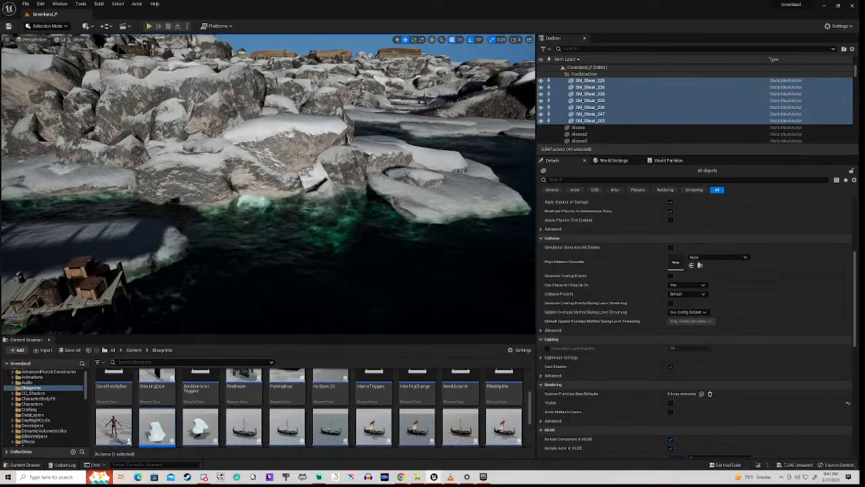
{"action": "left_click", "coordinate": [298, 155]}
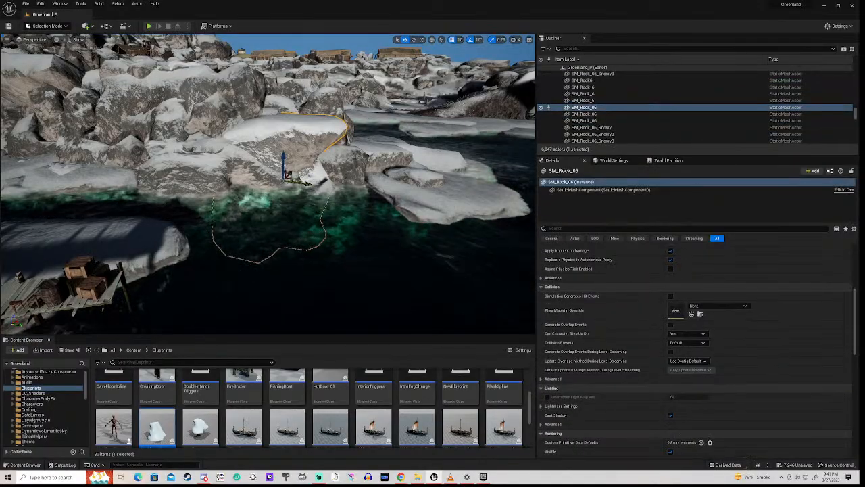
{"action": "left_click", "coordinate": [454, 204]}
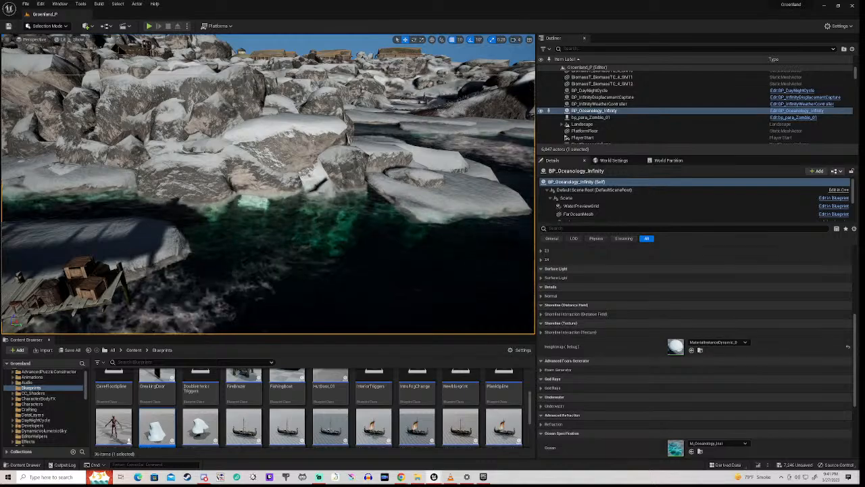
{"action": "left_click", "coordinate": [454, 204]}
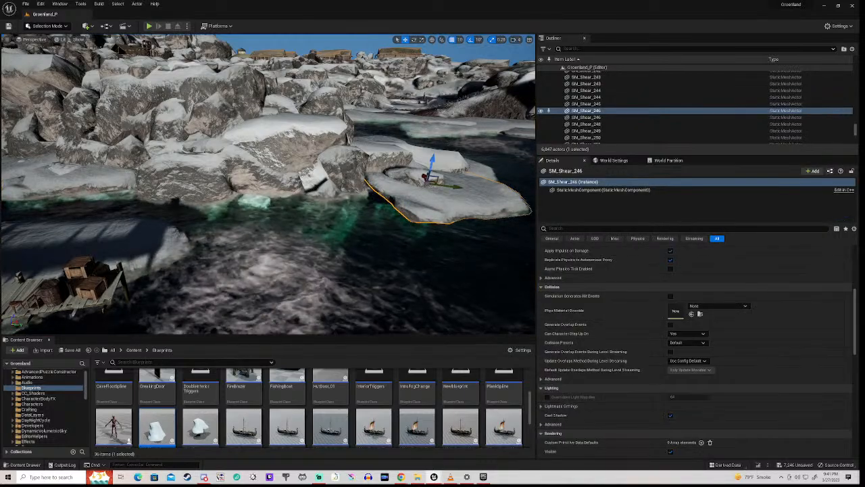
{"action": "left_click", "coordinate": [78, 246], "text": "ctrl"}
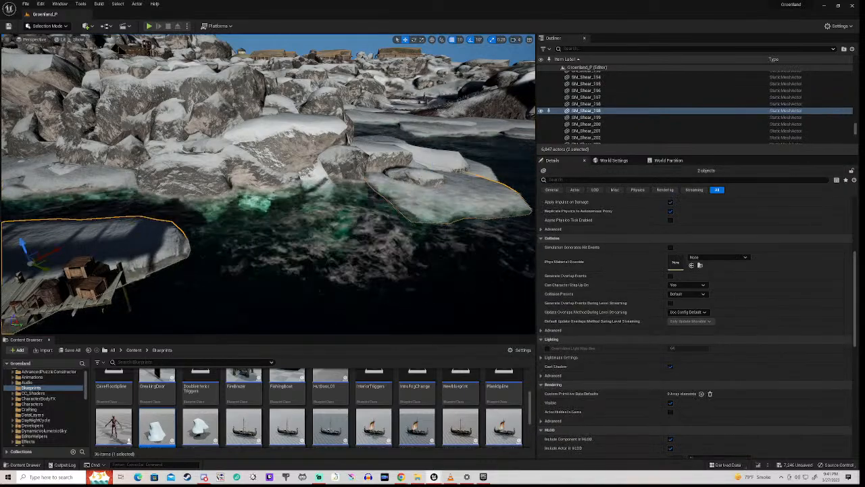
{"action": "right_click", "coordinate": [589, 112]}
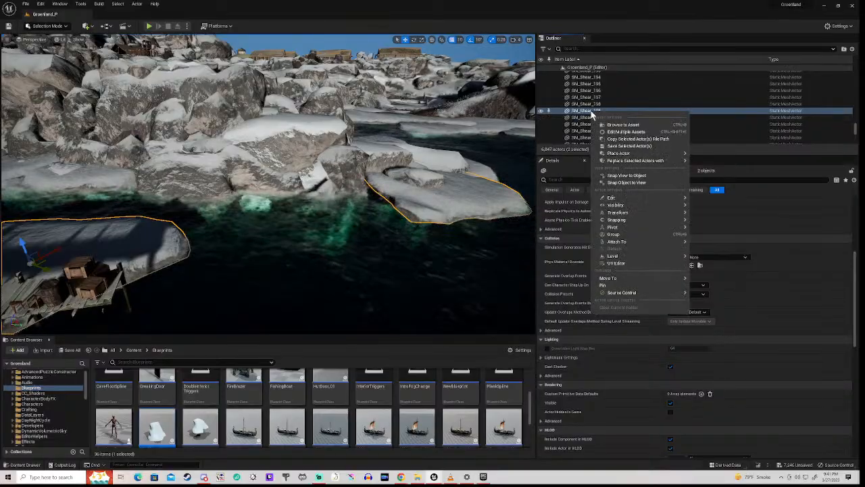
{"action": "mouse_move", "coordinate": [628, 281]}
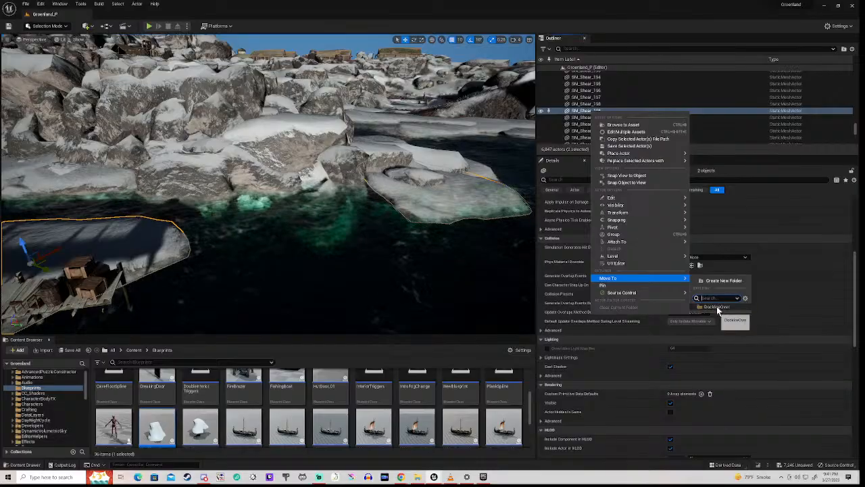
{"action": "left_click", "coordinate": [717, 307]}
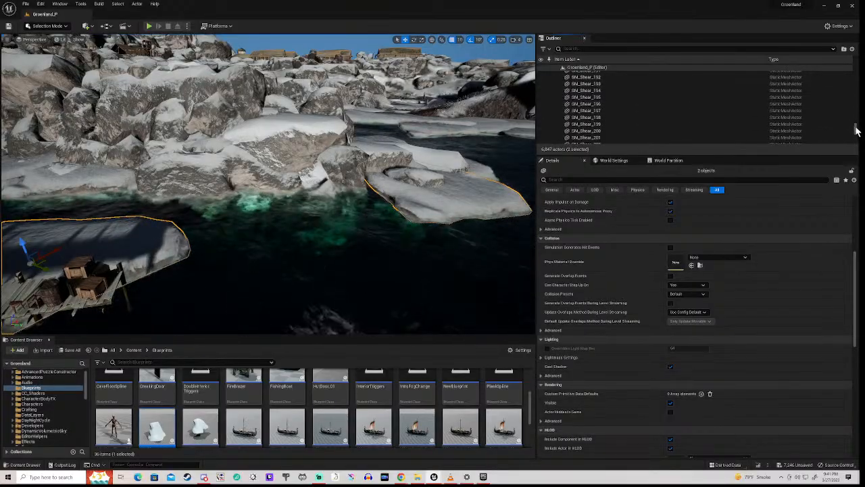
Select the three ice slabs around the small plank platform beside the wooden walkway and move them into the DockIceOver folder
{"action": "key", "text": "f"}
{"action": "mouse_move", "coordinate": [268, 184]}
{"action": "right_mouse_down"}
{"action": "mouse_move", "coordinate": [233, 163]}
{"action": "mouse_move", "coordinate": [196, 118]}
{"action": "mouse_move", "coordinate": [233, 113]}
{"action": "mouse_move", "coordinate": [256, 159]}
{"action": "mouse_move", "coordinate": [260, 199]}
{"action": "right_mouse_up"}
{"action": "key", "text": "w"}
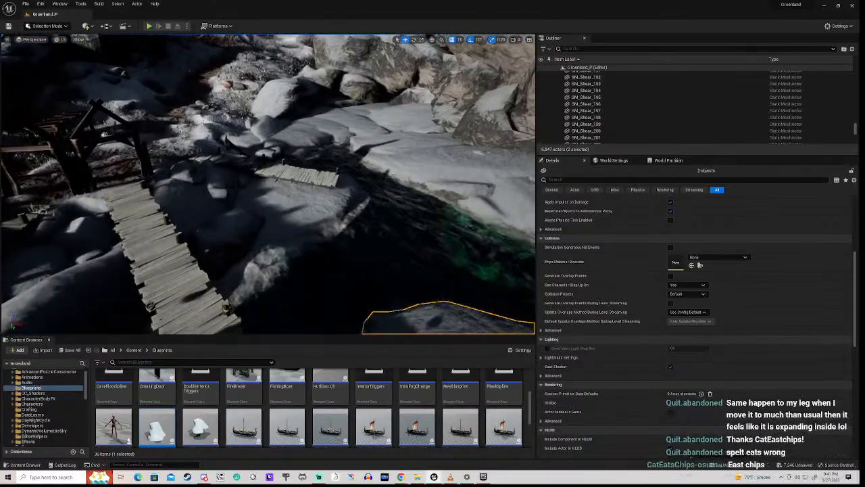
{"action": "left_click", "coordinate": [300, 213]}
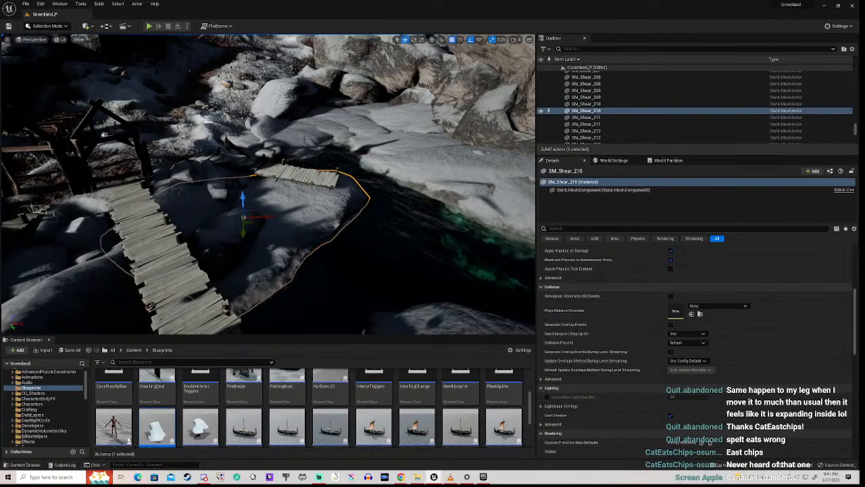
{"action": "left_click", "coordinate": [277, 139], "text": "ctrl"}
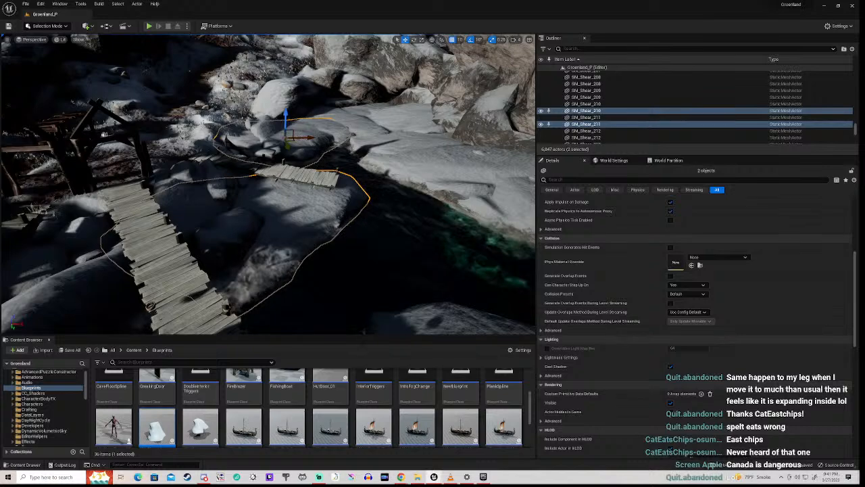
{"action": "left_click", "coordinate": [362, 129], "text": "ctrl"}
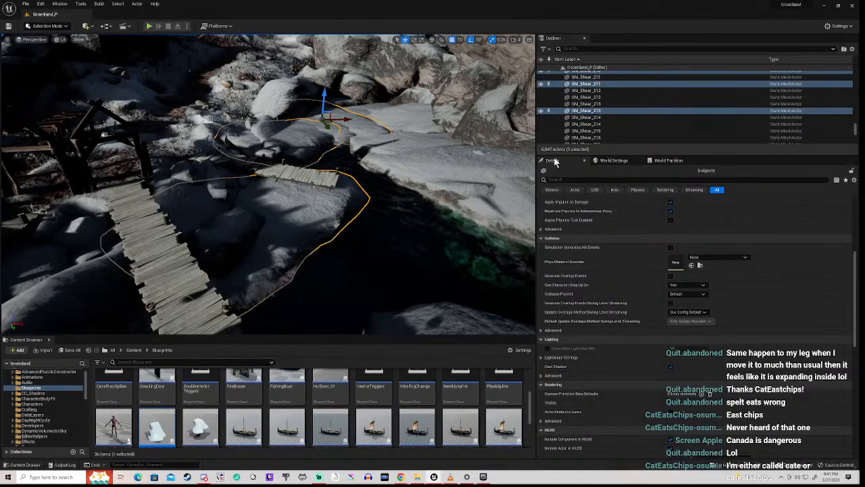
{"action": "right_click", "coordinate": [594, 113]}
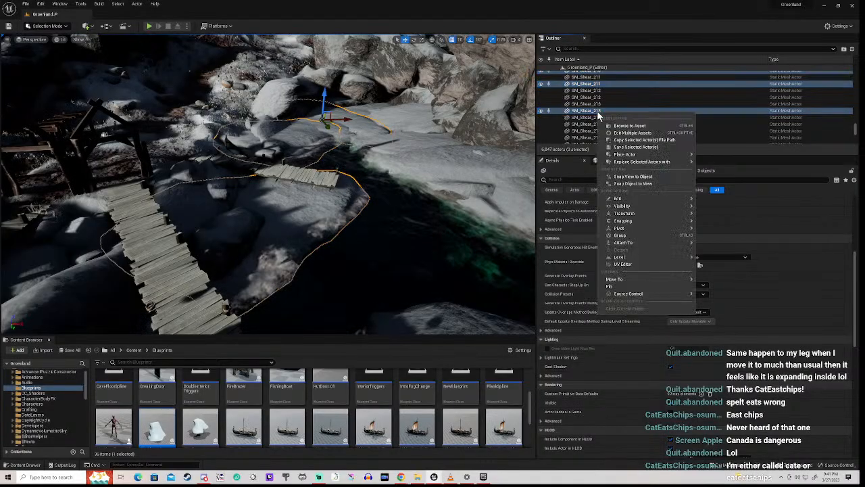
{"action": "mouse_move", "coordinate": [657, 279]}
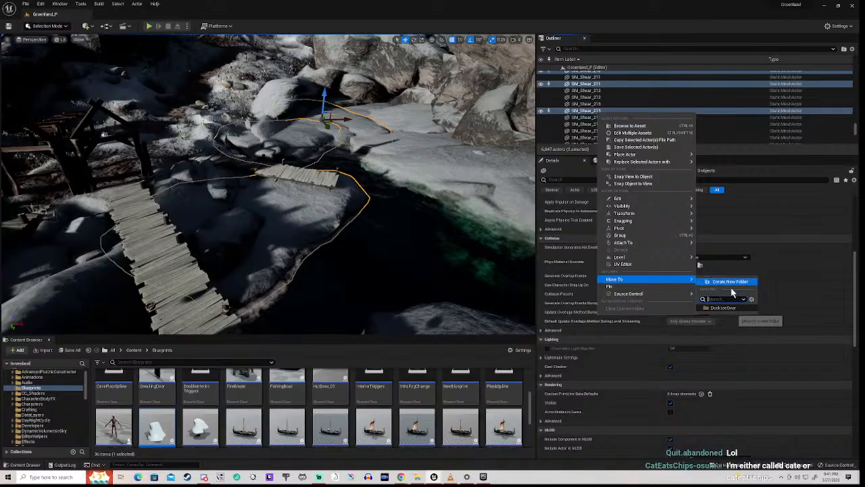
{"action": "left_click", "coordinate": [714, 307]}
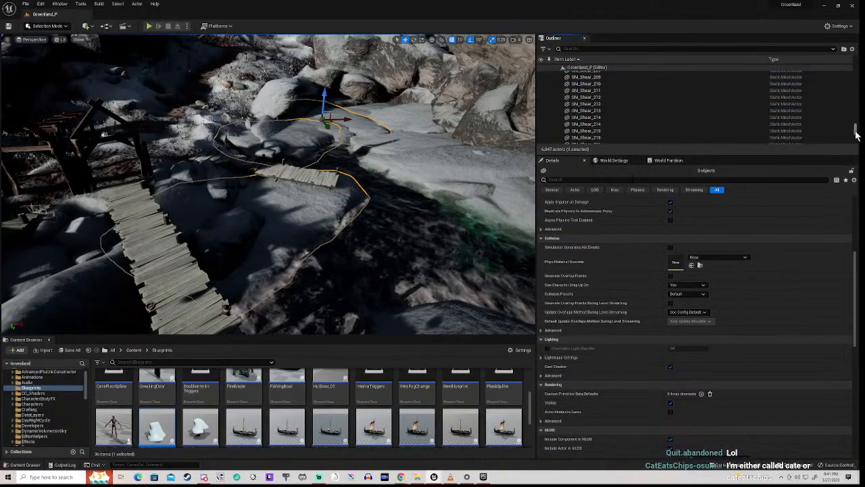
Select all descendants of the DockIceOver folder, including the newly added slabs, and turn off Visible in their rendering settings
{"action": "left_click_drag", "start_coordinate": [855, 134], "coordinate": [860, 52]}
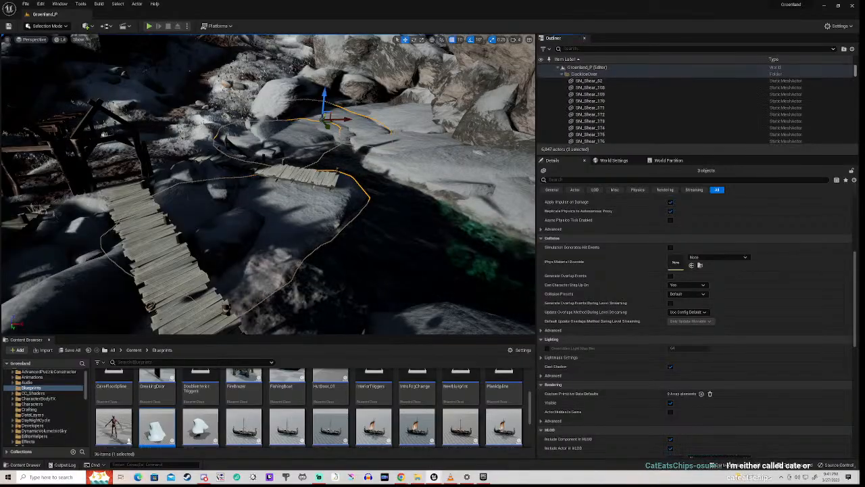
{"action": "left_click", "coordinate": [591, 75]}
{"action": "right_click", "coordinate": [590, 78]}
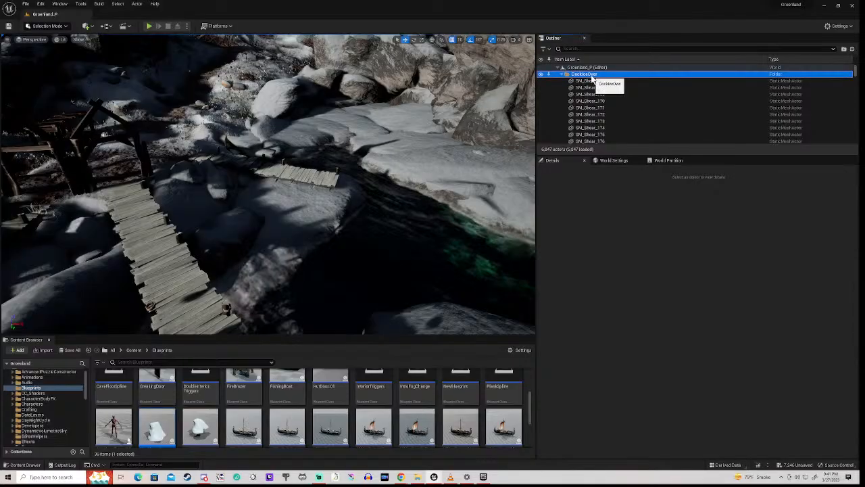
{"action": "mouse_move", "coordinate": [605, 104]}
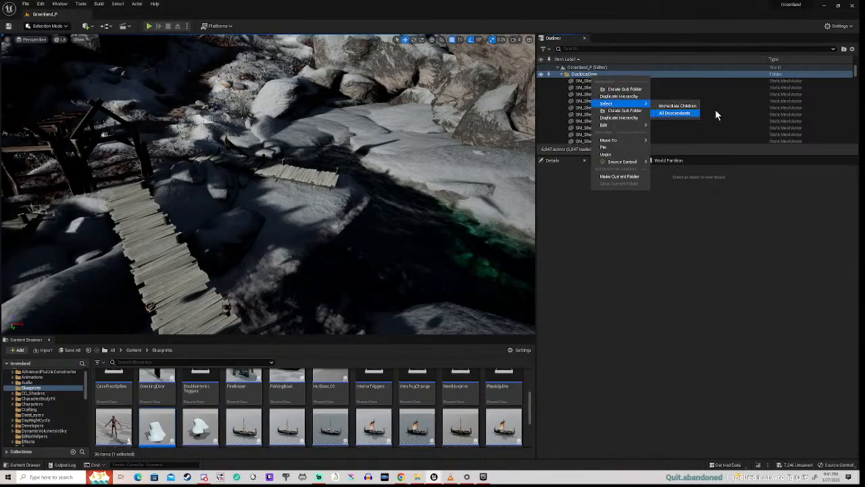
{"action": "left_click", "coordinate": [680, 114]}
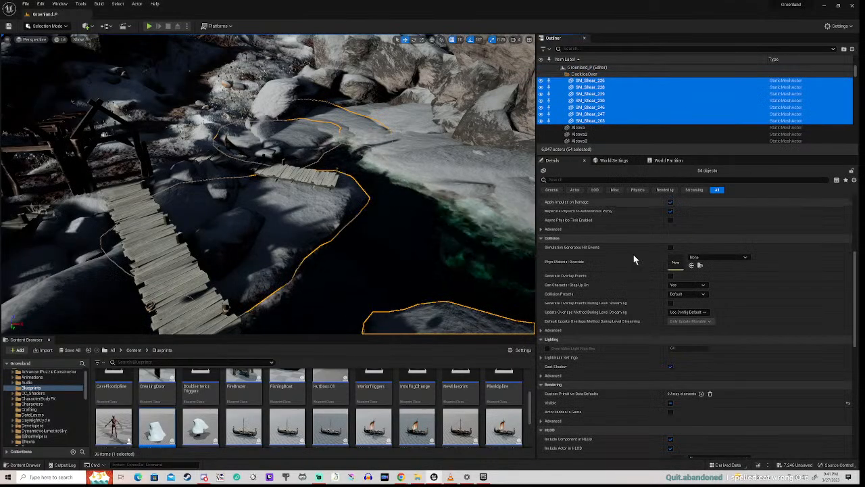
{"action": "scroll", "coordinate": [639, 375], "scroll_direction": "down", "scroll_amount": 2}
{"action": "scroll", "coordinate": [641, 372], "scroll_direction": "down", "scroll_amount": 1}
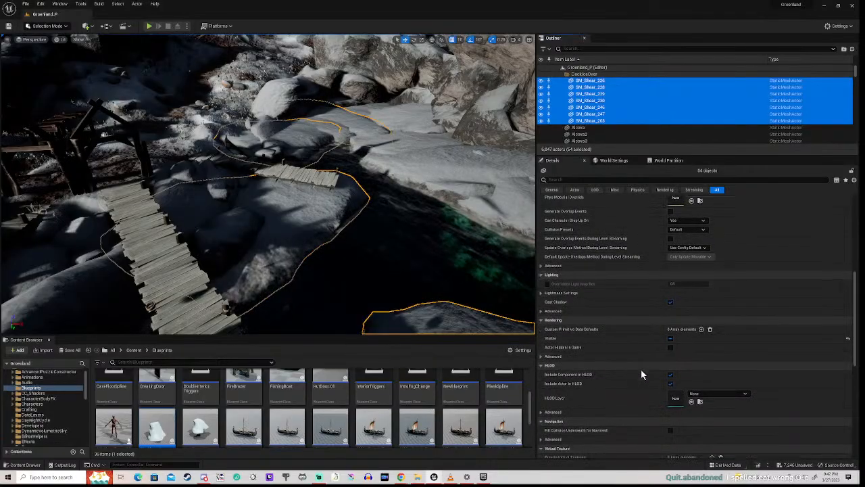
{"action": "left_click", "coordinate": [671, 339]}
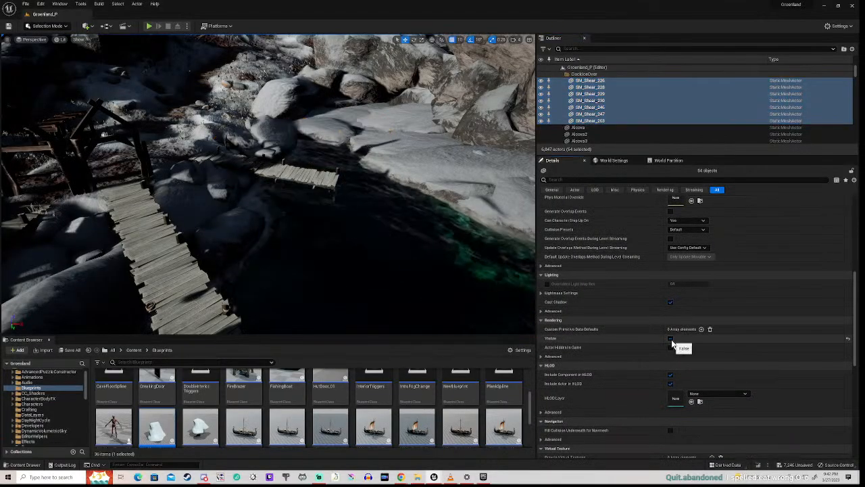
Inspect the docks, their pilings and the surrounding open water from above and at water level for leftover ice
{"action": "right_click_drag", "start_coordinate": [268, 183], "coordinate": [424, 170]}
{"action": "key", "text": "d"}
{"action": "key", "text": "a"}
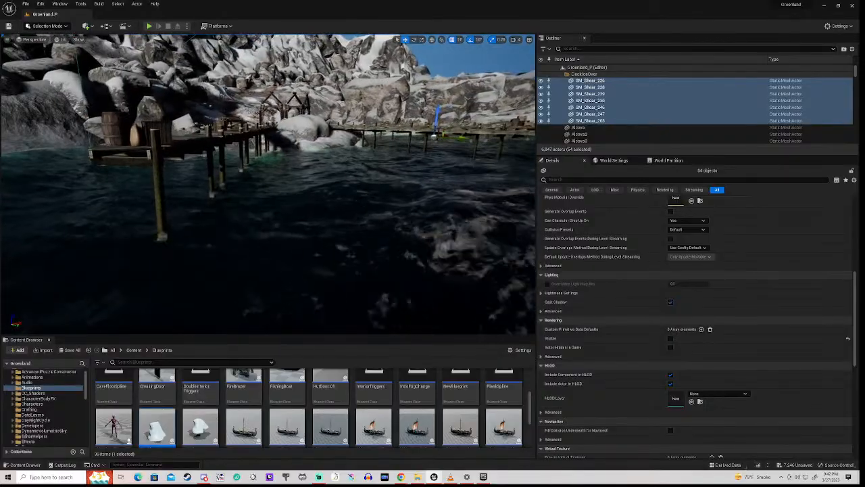
{"action": "key", "text": "d"}
{"action": "right_click_drag", "start_coordinate": [268, 184], "coordinate": [213, 182]}
{"action": "key", "text": "d"}
{"action": "right_click_drag", "start_coordinate": [268, 184], "coordinate": [301, 169]}
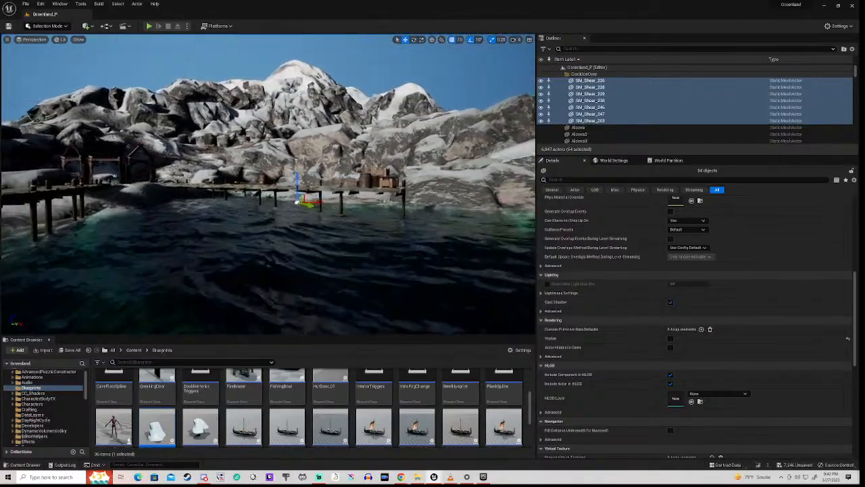
{"action": "right_click_drag", "start_coordinate": [268, 184], "coordinate": [336, 188]}
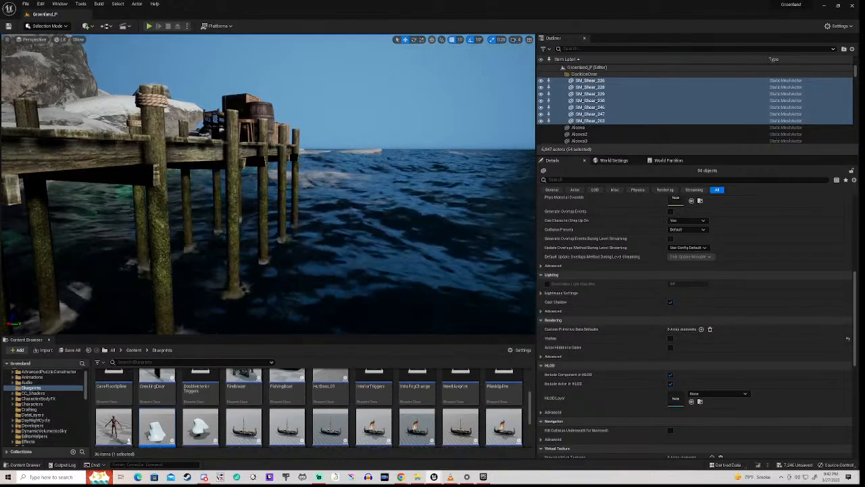
{"action": "right_click_drag", "start_coordinate": [268, 184], "coordinate": [228, 278]}
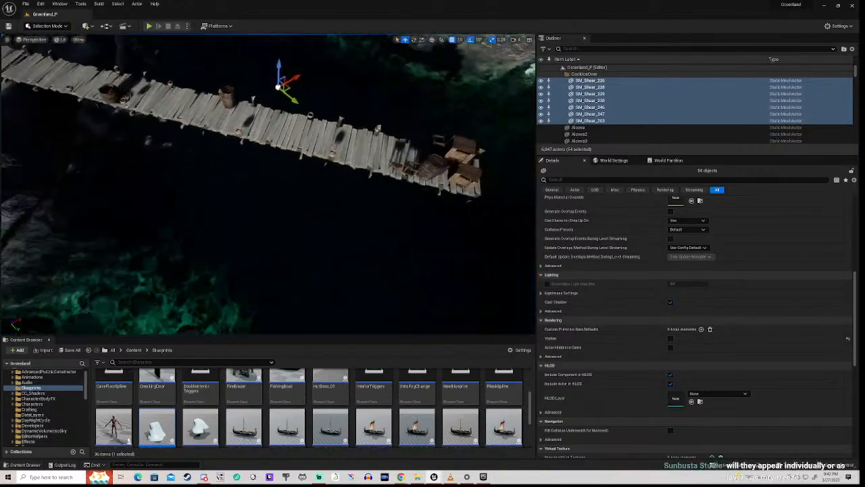
{"action": "right_click_drag", "start_coordinate": [268, 184], "coordinate": [352, 137]}
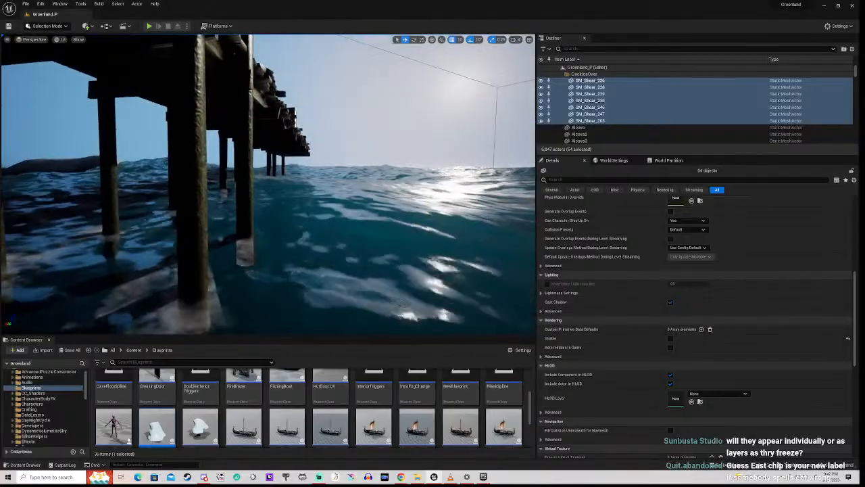
{"action": "key", "text": "w"}
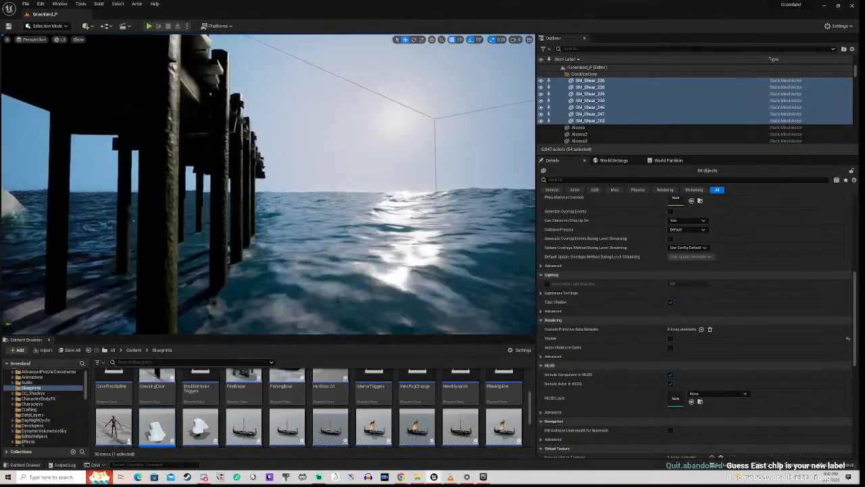
{"action": "right_click_drag", "start_coordinate": [268, 184], "coordinate": [144, 217]}
{"action": "key", "text": "s"}
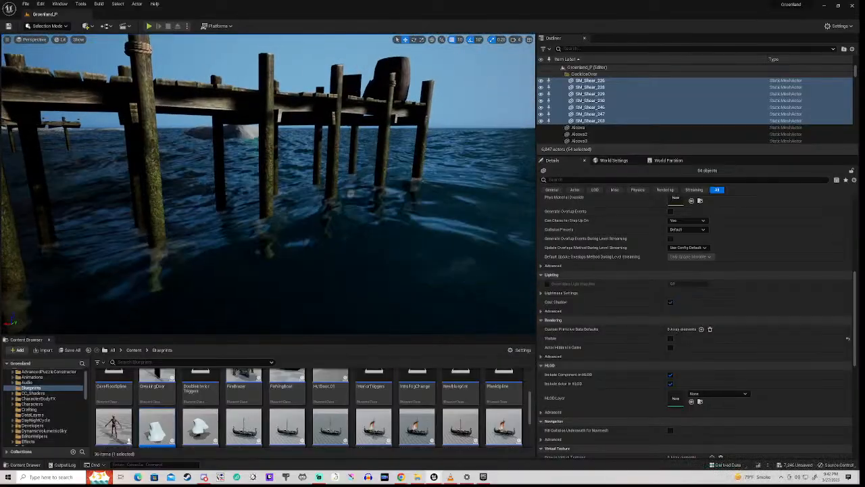
{"action": "key", "text": "w"}
{"action": "right_click_drag", "start_coordinate": [267, 183], "coordinate": [186, 175]}
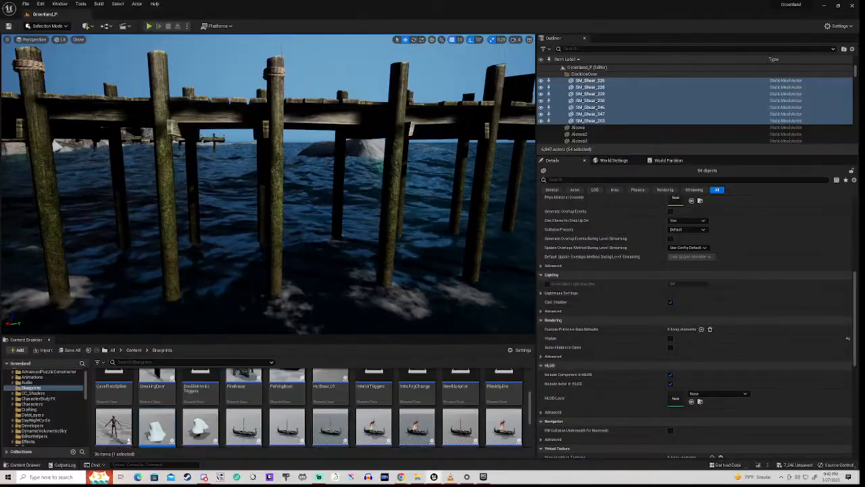
{"action": "mouse_move", "coordinate": [268, 184]}
{"action": "right_mouse_down"}
{"action": "mouse_move", "coordinate": [119, 190]}
{"action": "mouse_move", "coordinate": [282, 187]}
{"action": "right_mouse_up"}
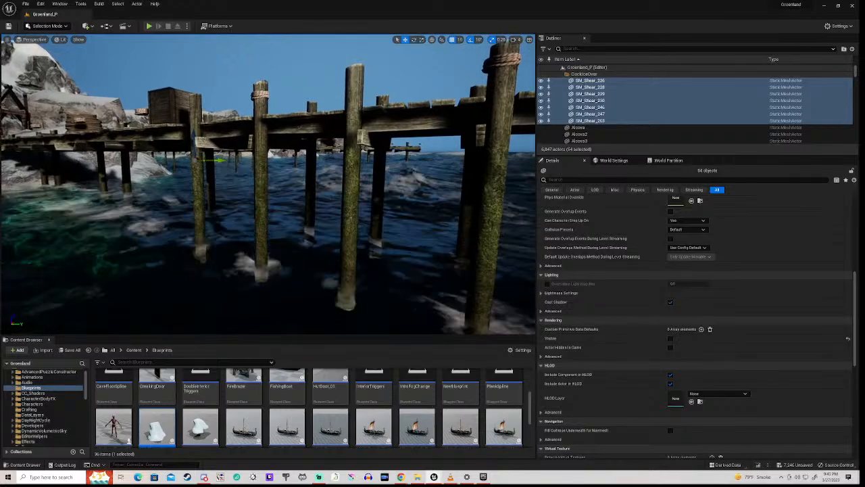
Select the middle section of the long dock and survey the docks and coastline around it from a distance
{"action": "left_click", "coordinate": [263, 123]}
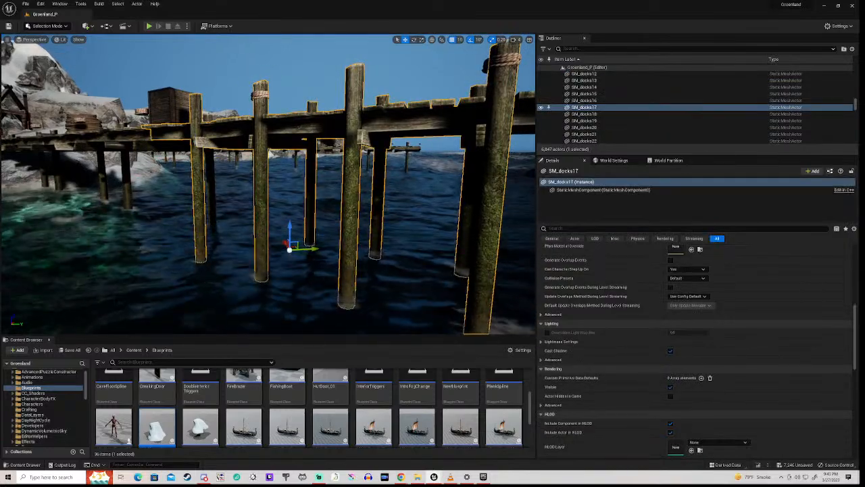
{"action": "key", "text": "s"}
{"action": "right_click_drag", "start_coordinate": [379, 223], "coordinate": [357, 186]}
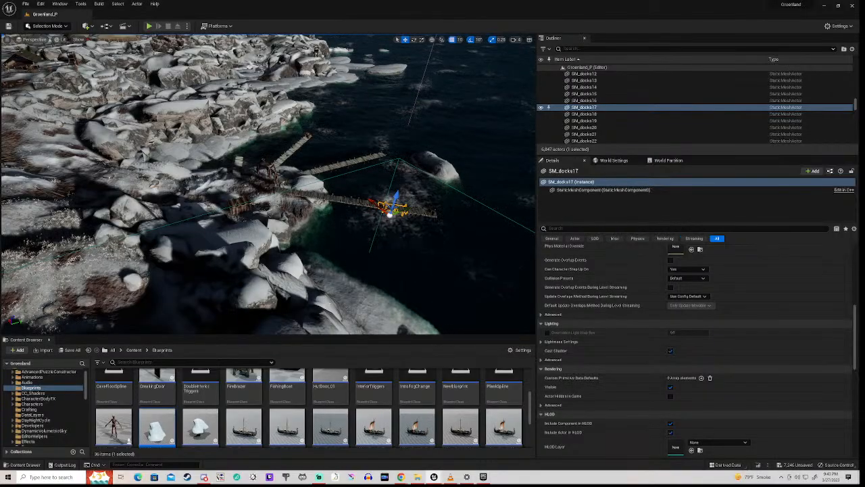
{"action": "key", "text": "w"}
{"action": "right_click_drag", "start_coordinate": [271, 184], "coordinate": [274, 159]}
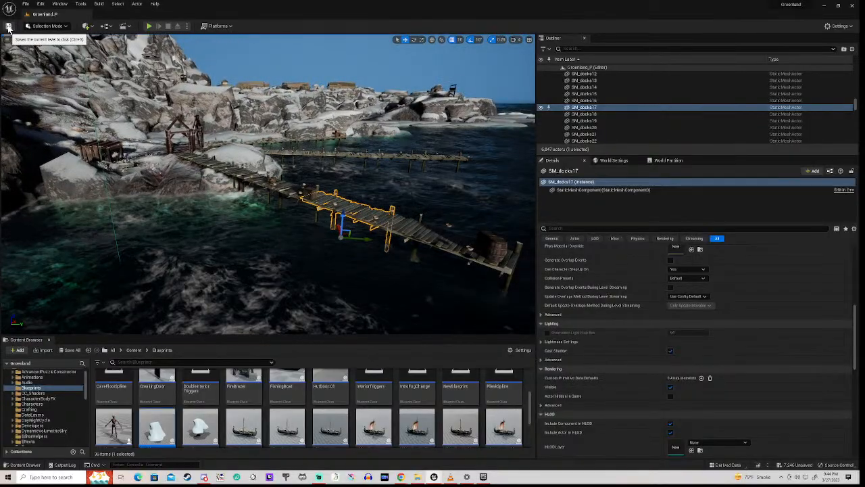
Save all modified assets and levels, retrying the engine material MatineeCam_mat once and continuing without it
{"action": "left_click", "coordinate": [26, 4]}
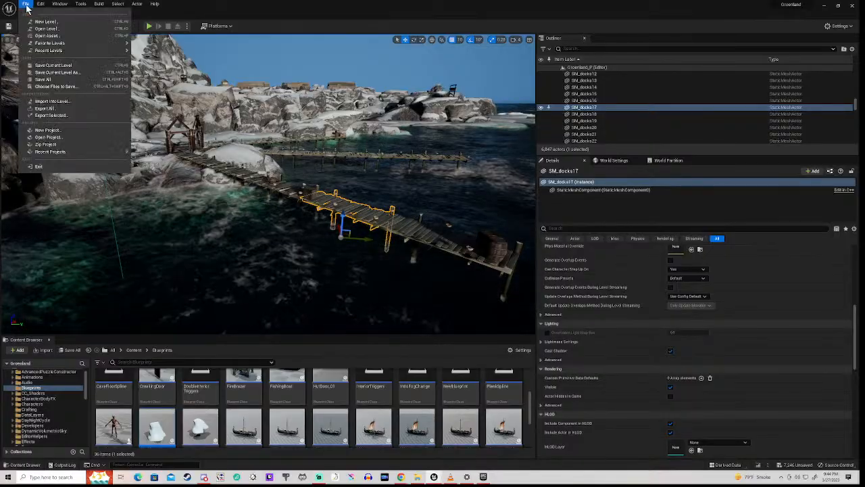
{"action": "left_click", "coordinate": [42, 80]}
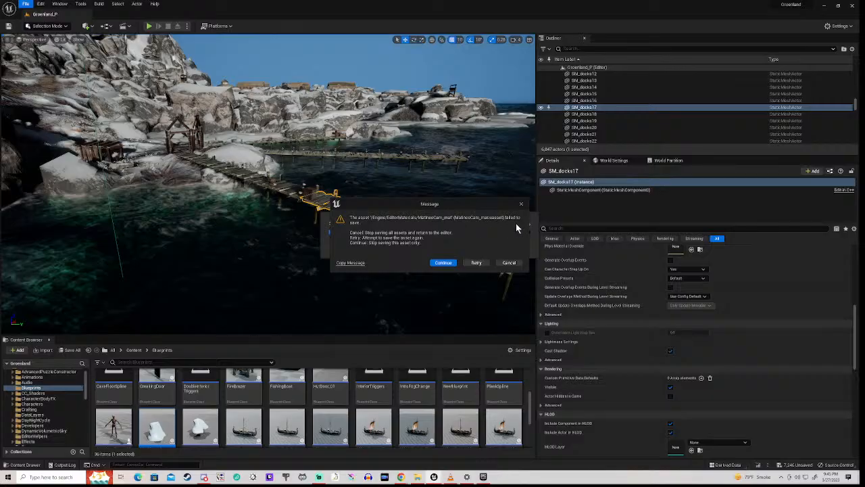
{"action": "left_click", "coordinate": [475, 262]}
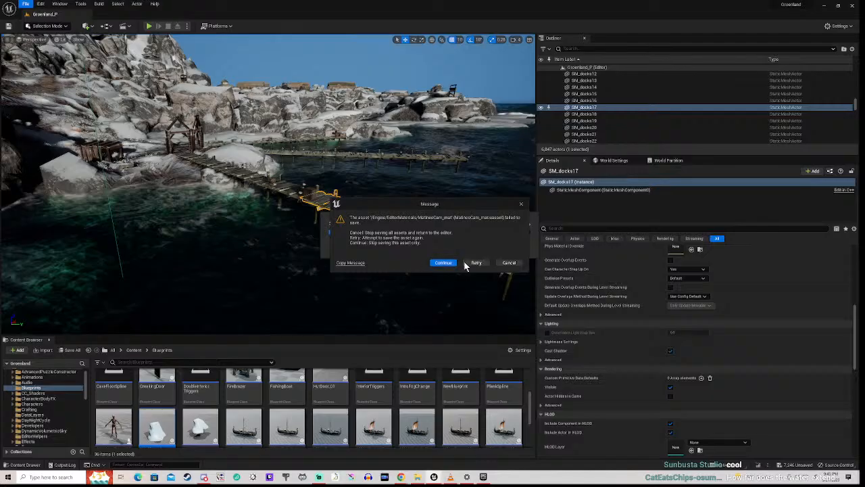
{"action": "left_click", "coordinate": [442, 263]}
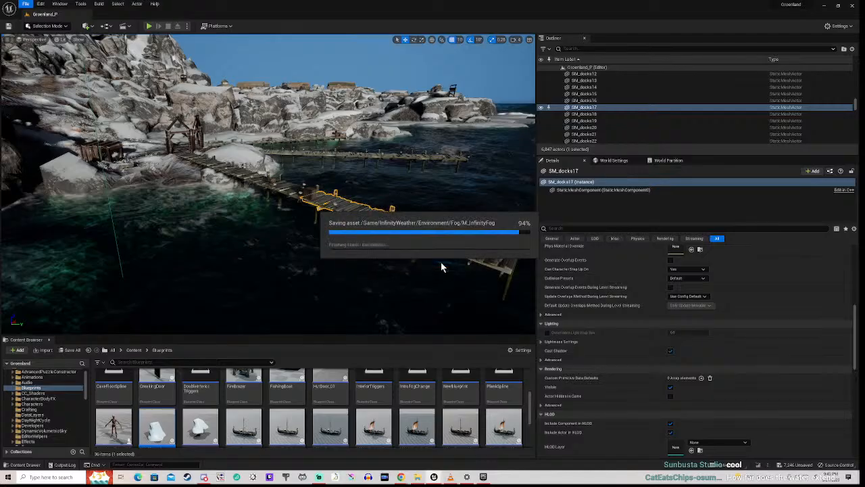